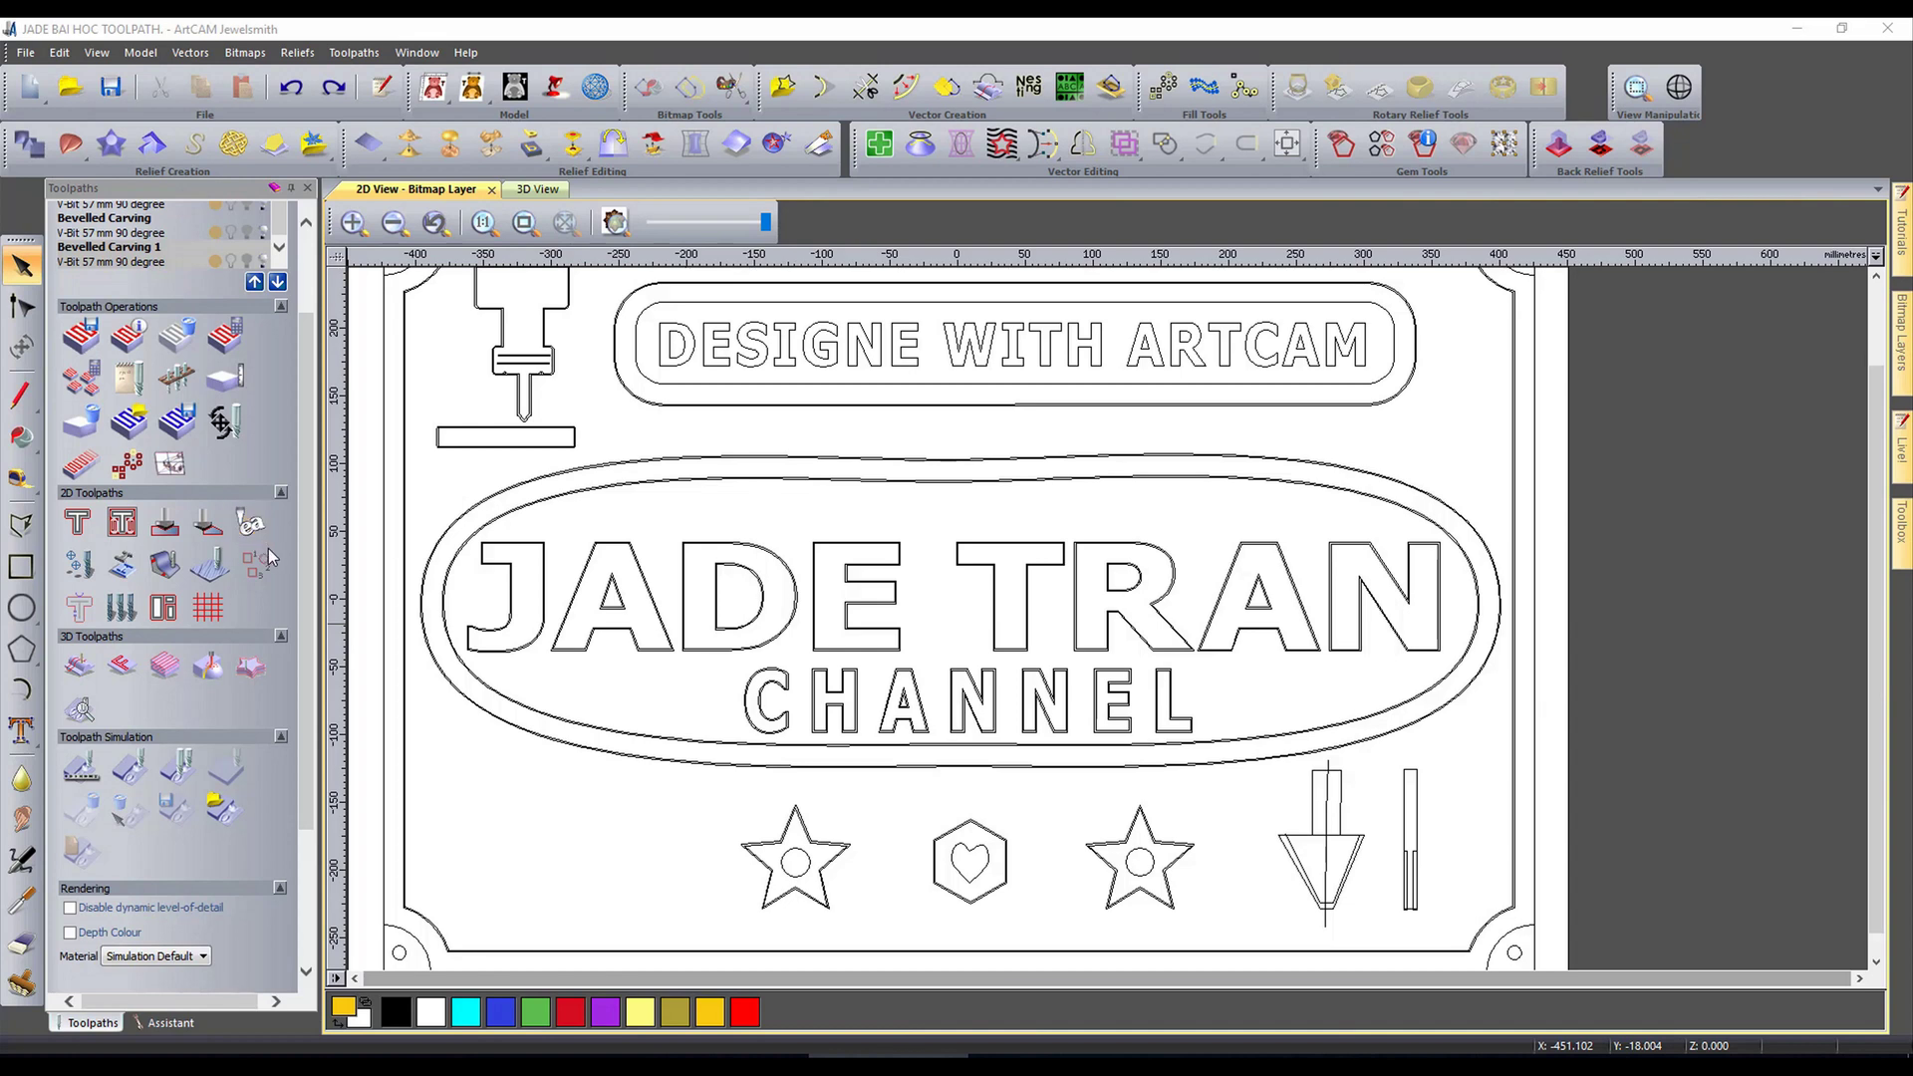
{"action": "left_click", "coordinate": [207, 525]}
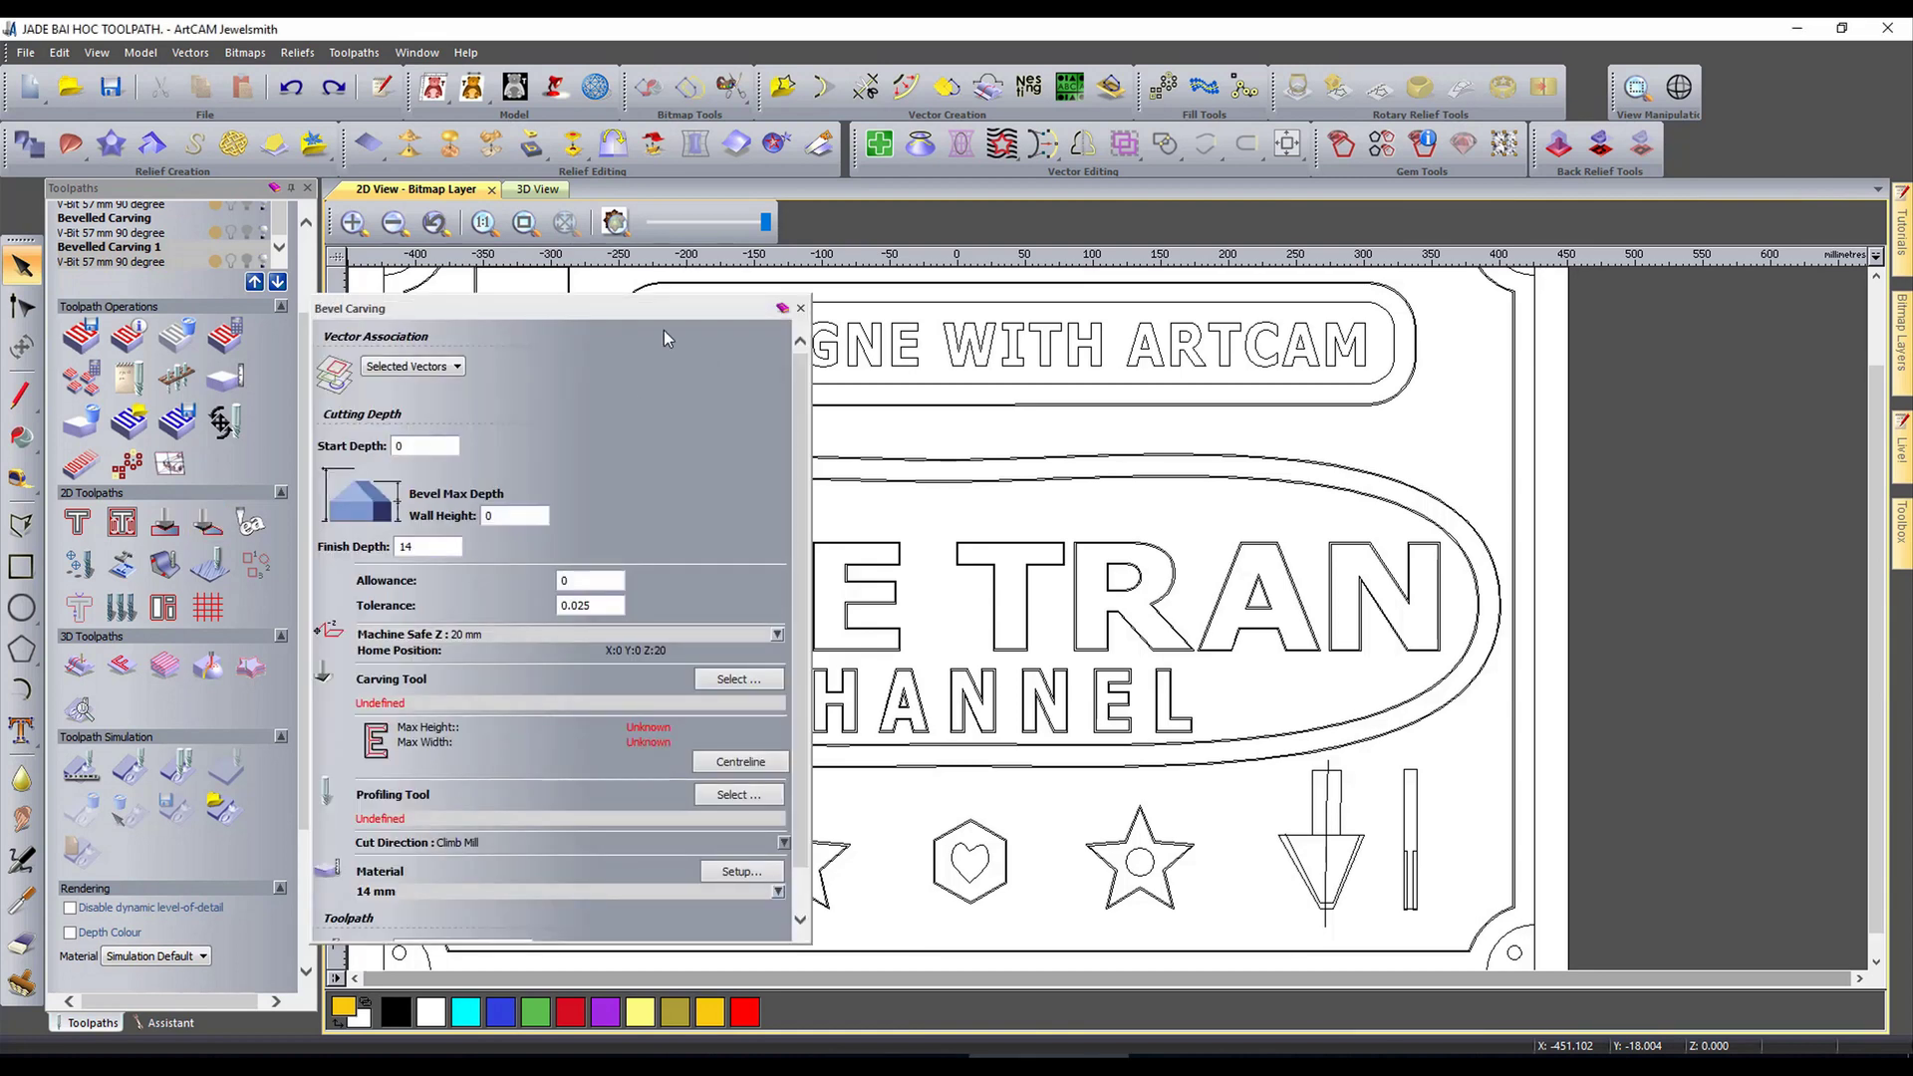
{"action": "left_click", "coordinate": [801, 309]}
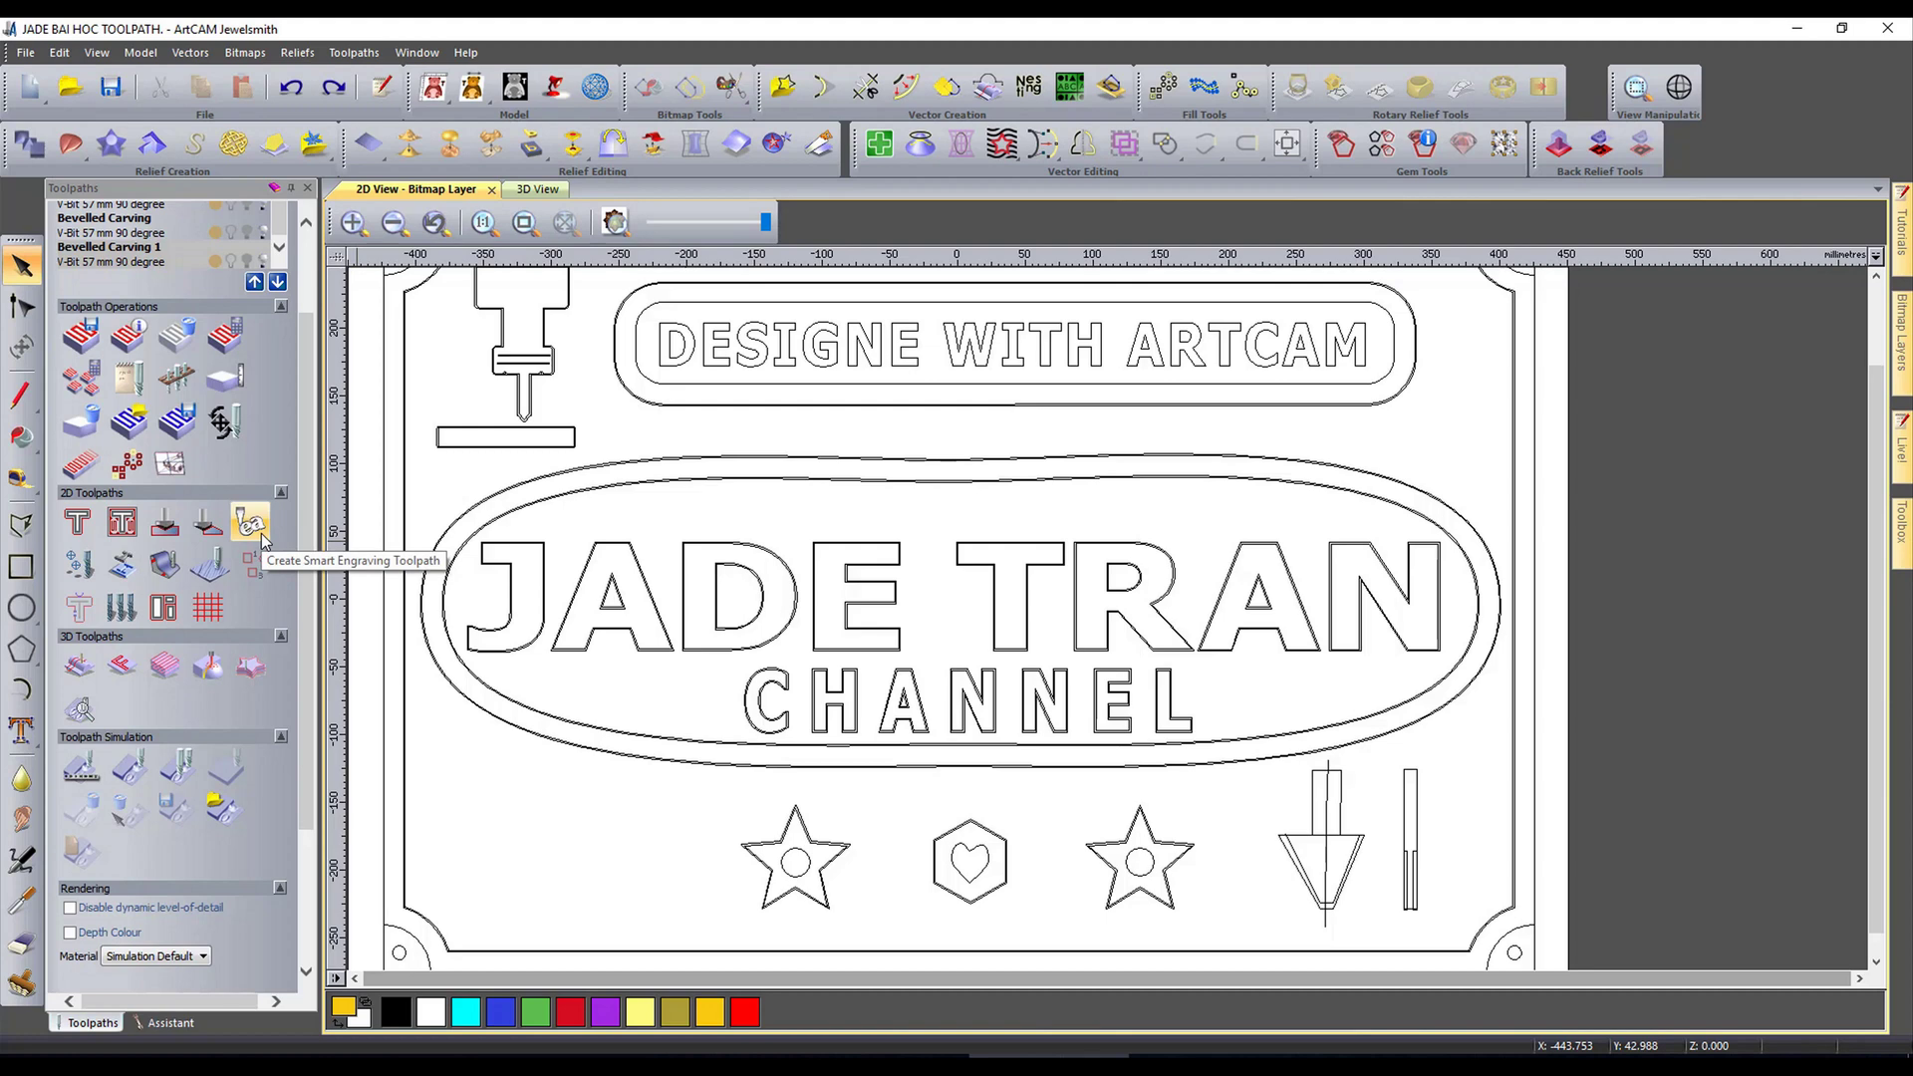
{"action": "scroll", "coordinate": [648, 541], "scroll_direction": "up", "scroll_amount": 2}
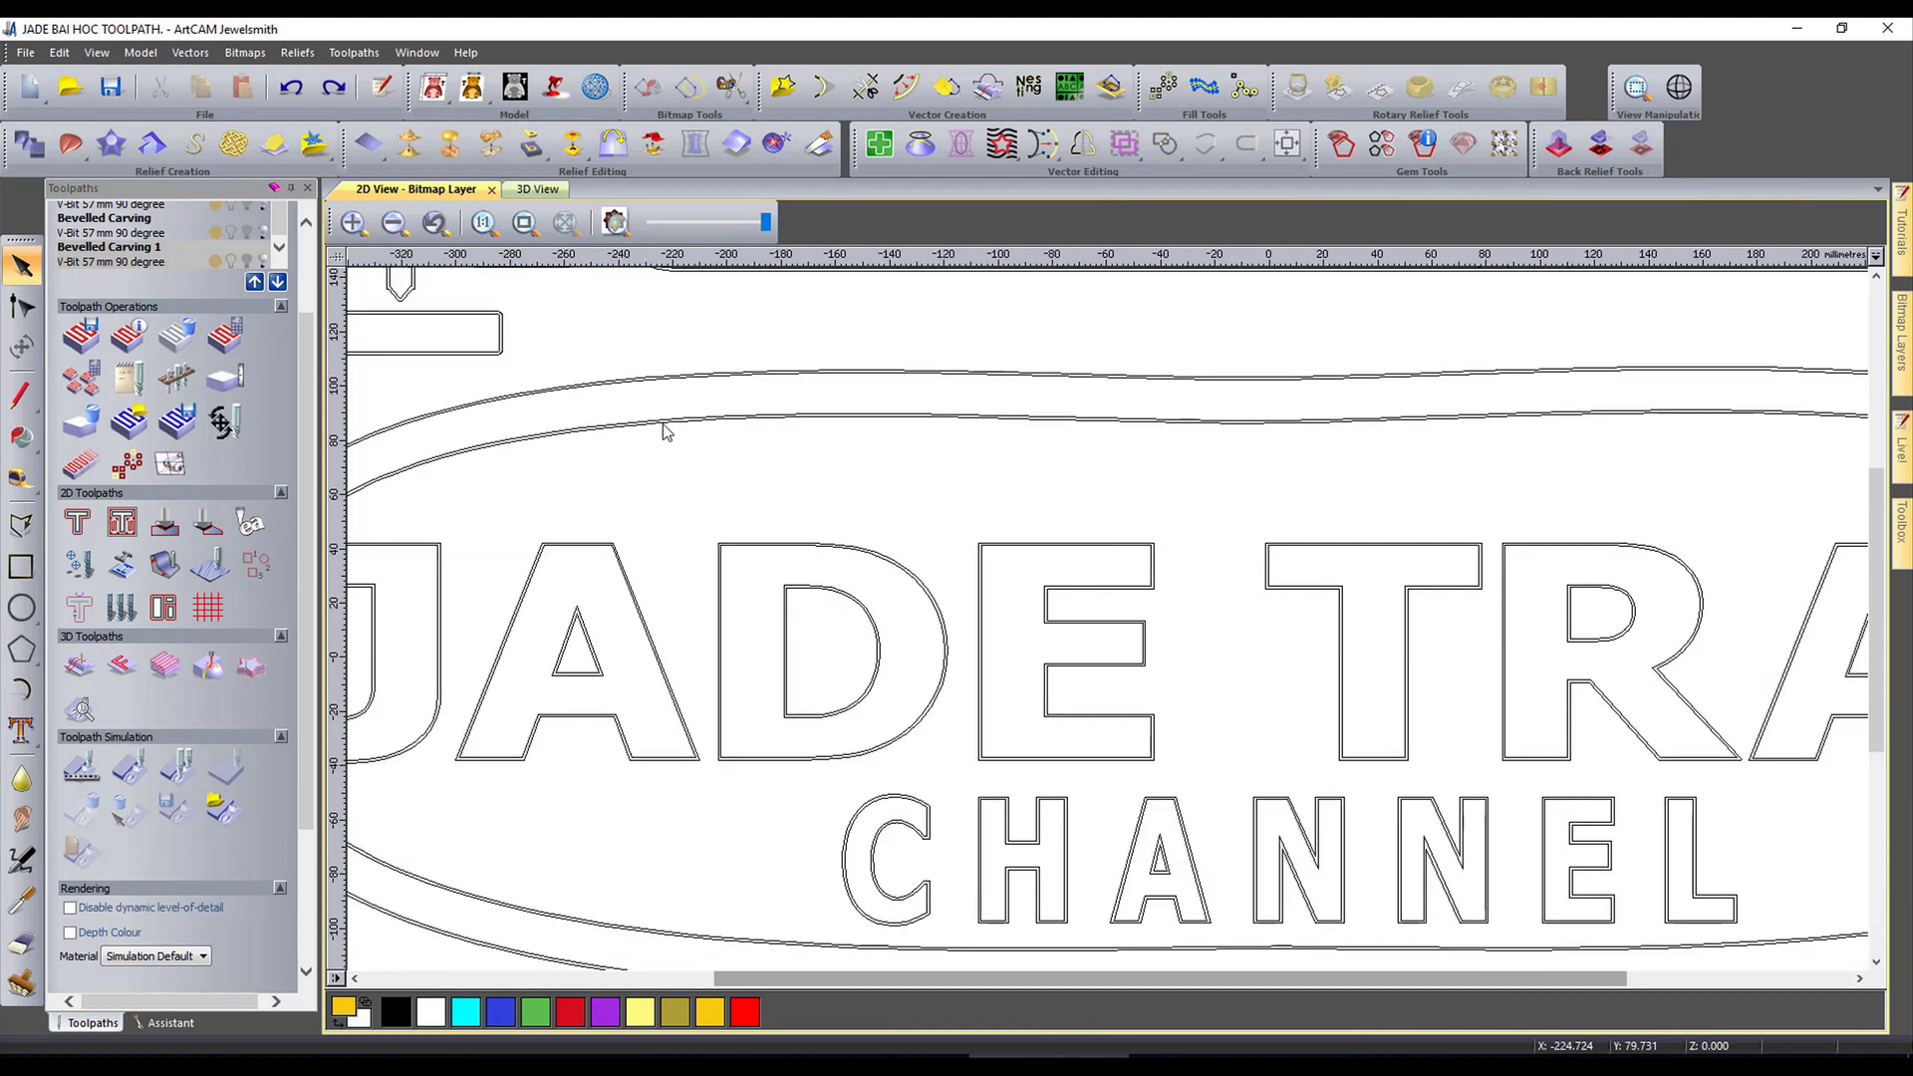
{"action": "scroll", "coordinate": [665, 430], "scroll_direction": "up", "scroll_amount": 1}
{"action": "scroll", "coordinate": [867, 488], "scroll_direction": "down", "scroll_amount": 1}
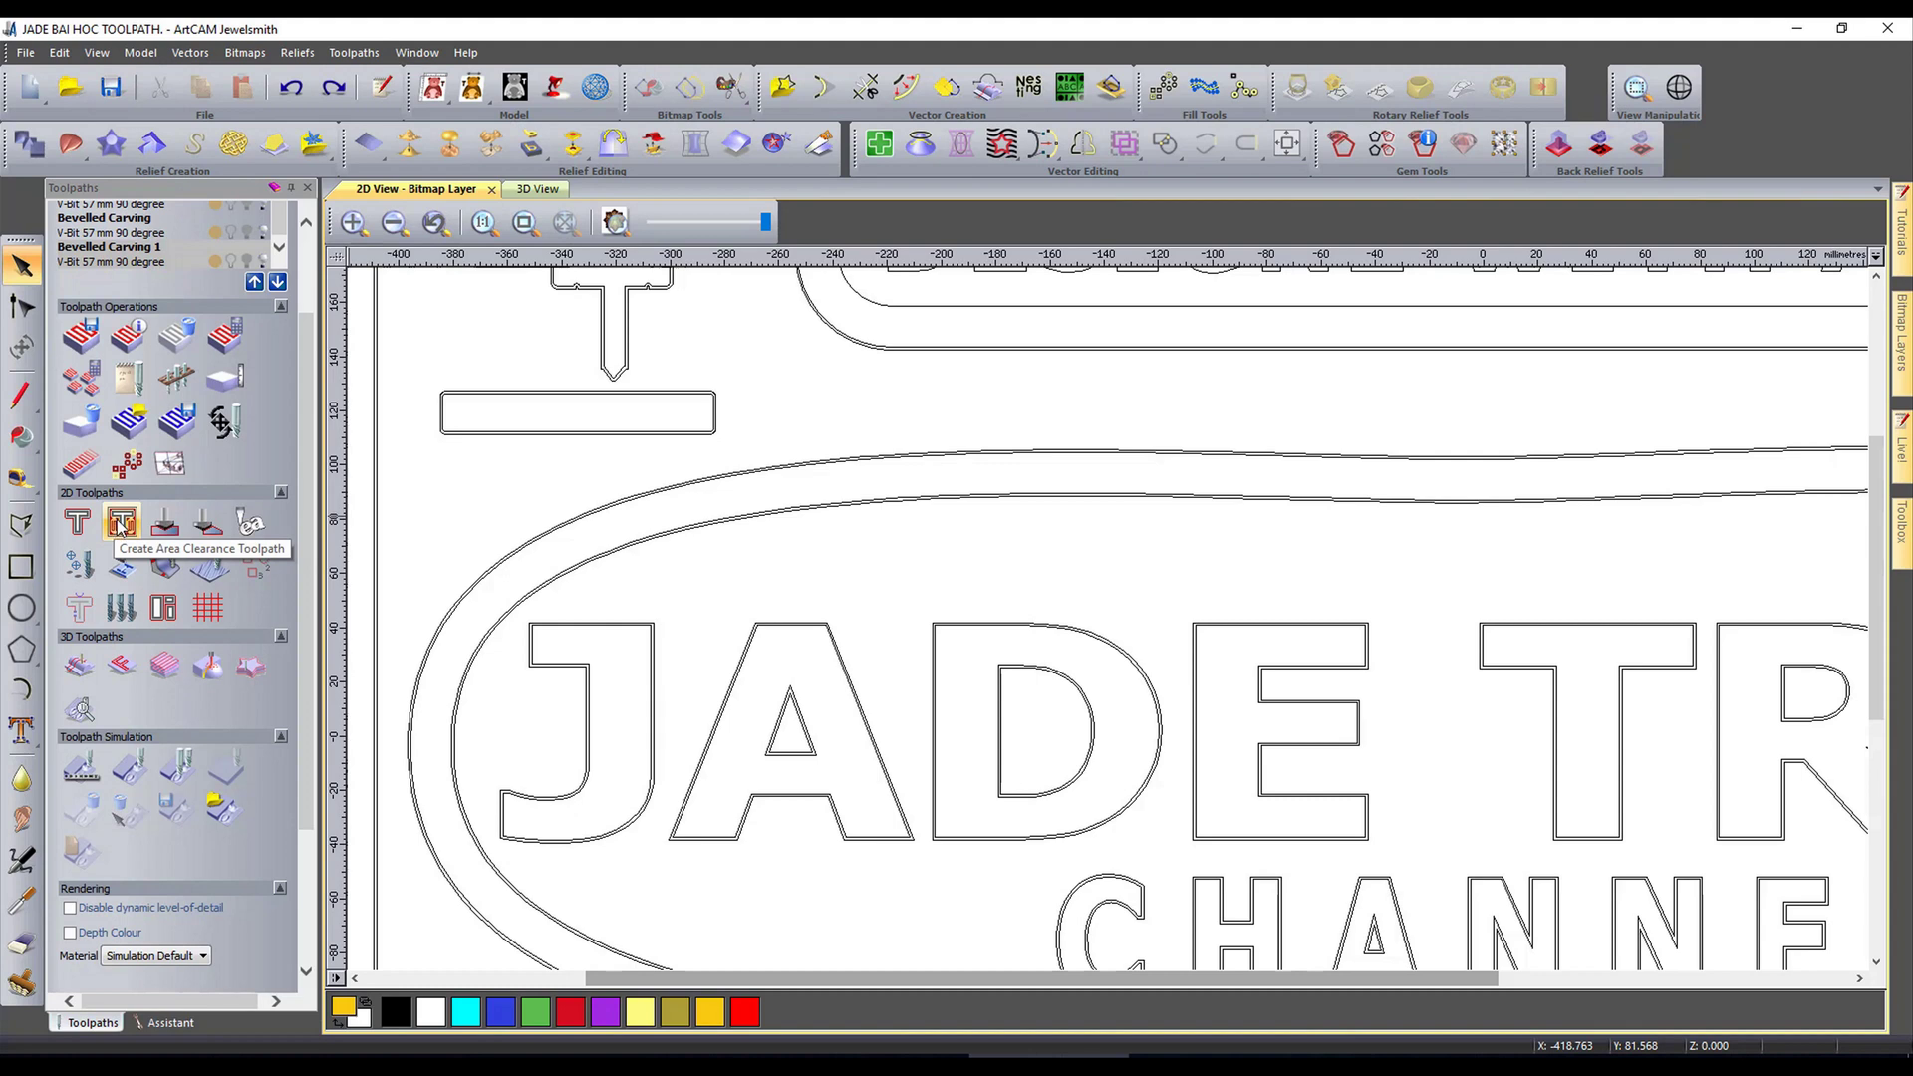
{"action": "left_click", "coordinate": [122, 523]}
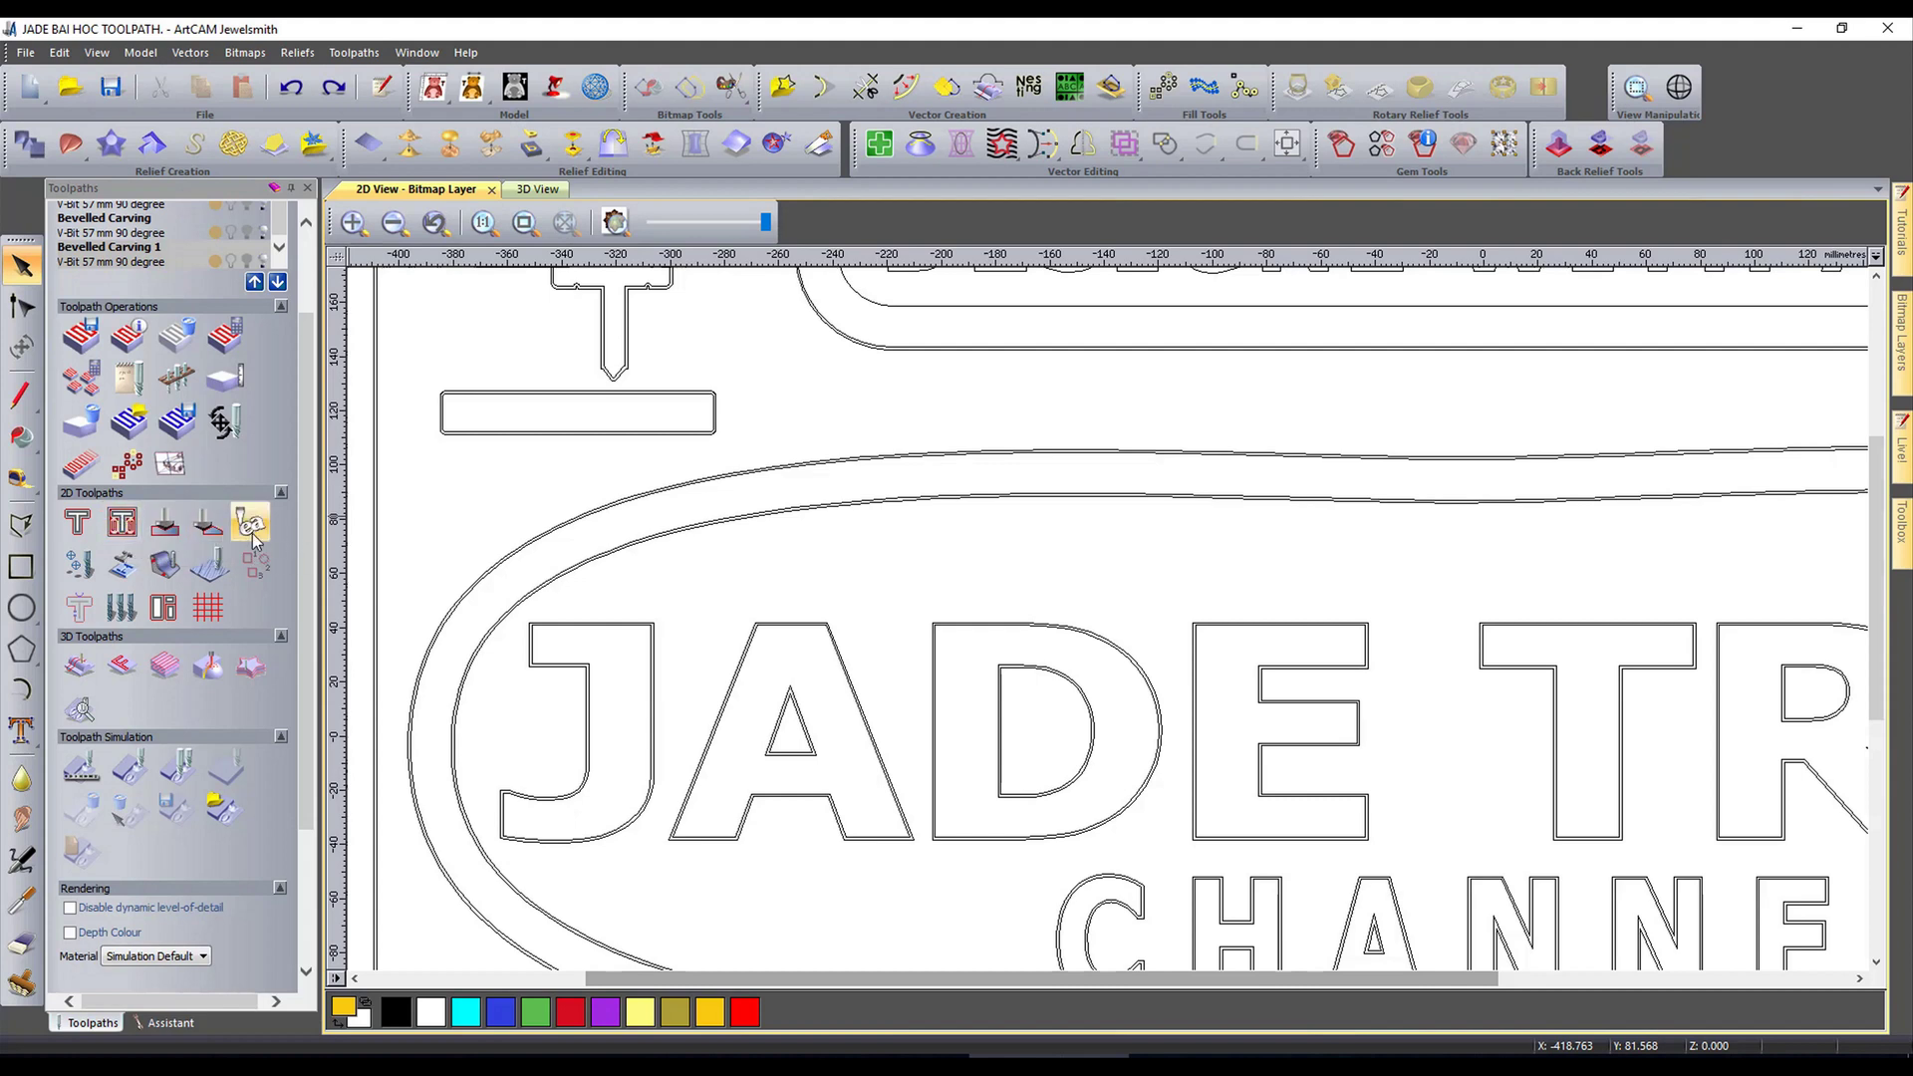
{"action": "scroll", "coordinate": [726, 750], "scroll_direction": "up", "scroll_amount": 2}
{"action": "scroll", "coordinate": [732, 652], "scroll_direction": "down", "scroll_amount": 1}
{"action": "scroll", "coordinate": [890, 767], "scroll_direction": "up", "scroll_amount": 2}
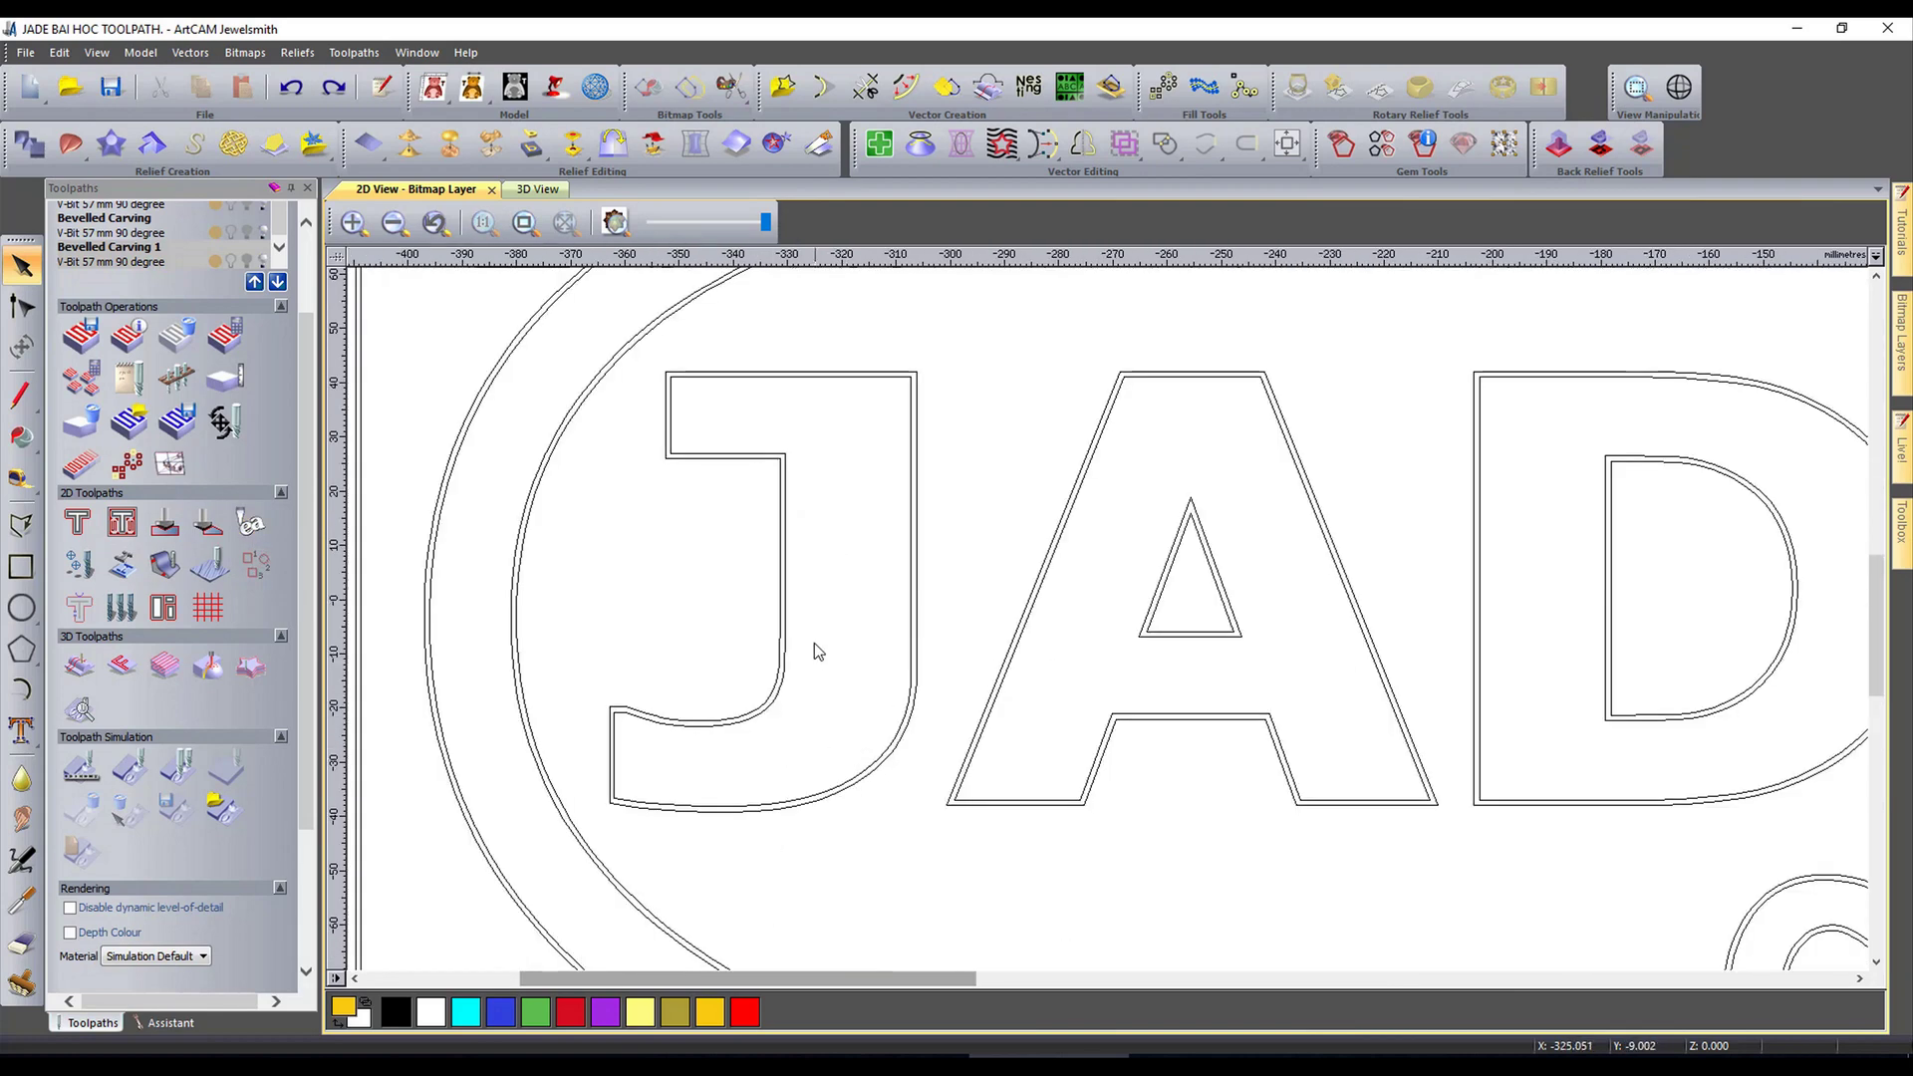
{"action": "scroll", "coordinate": [780, 572], "scroll_direction": "down", "scroll_amount": 2}
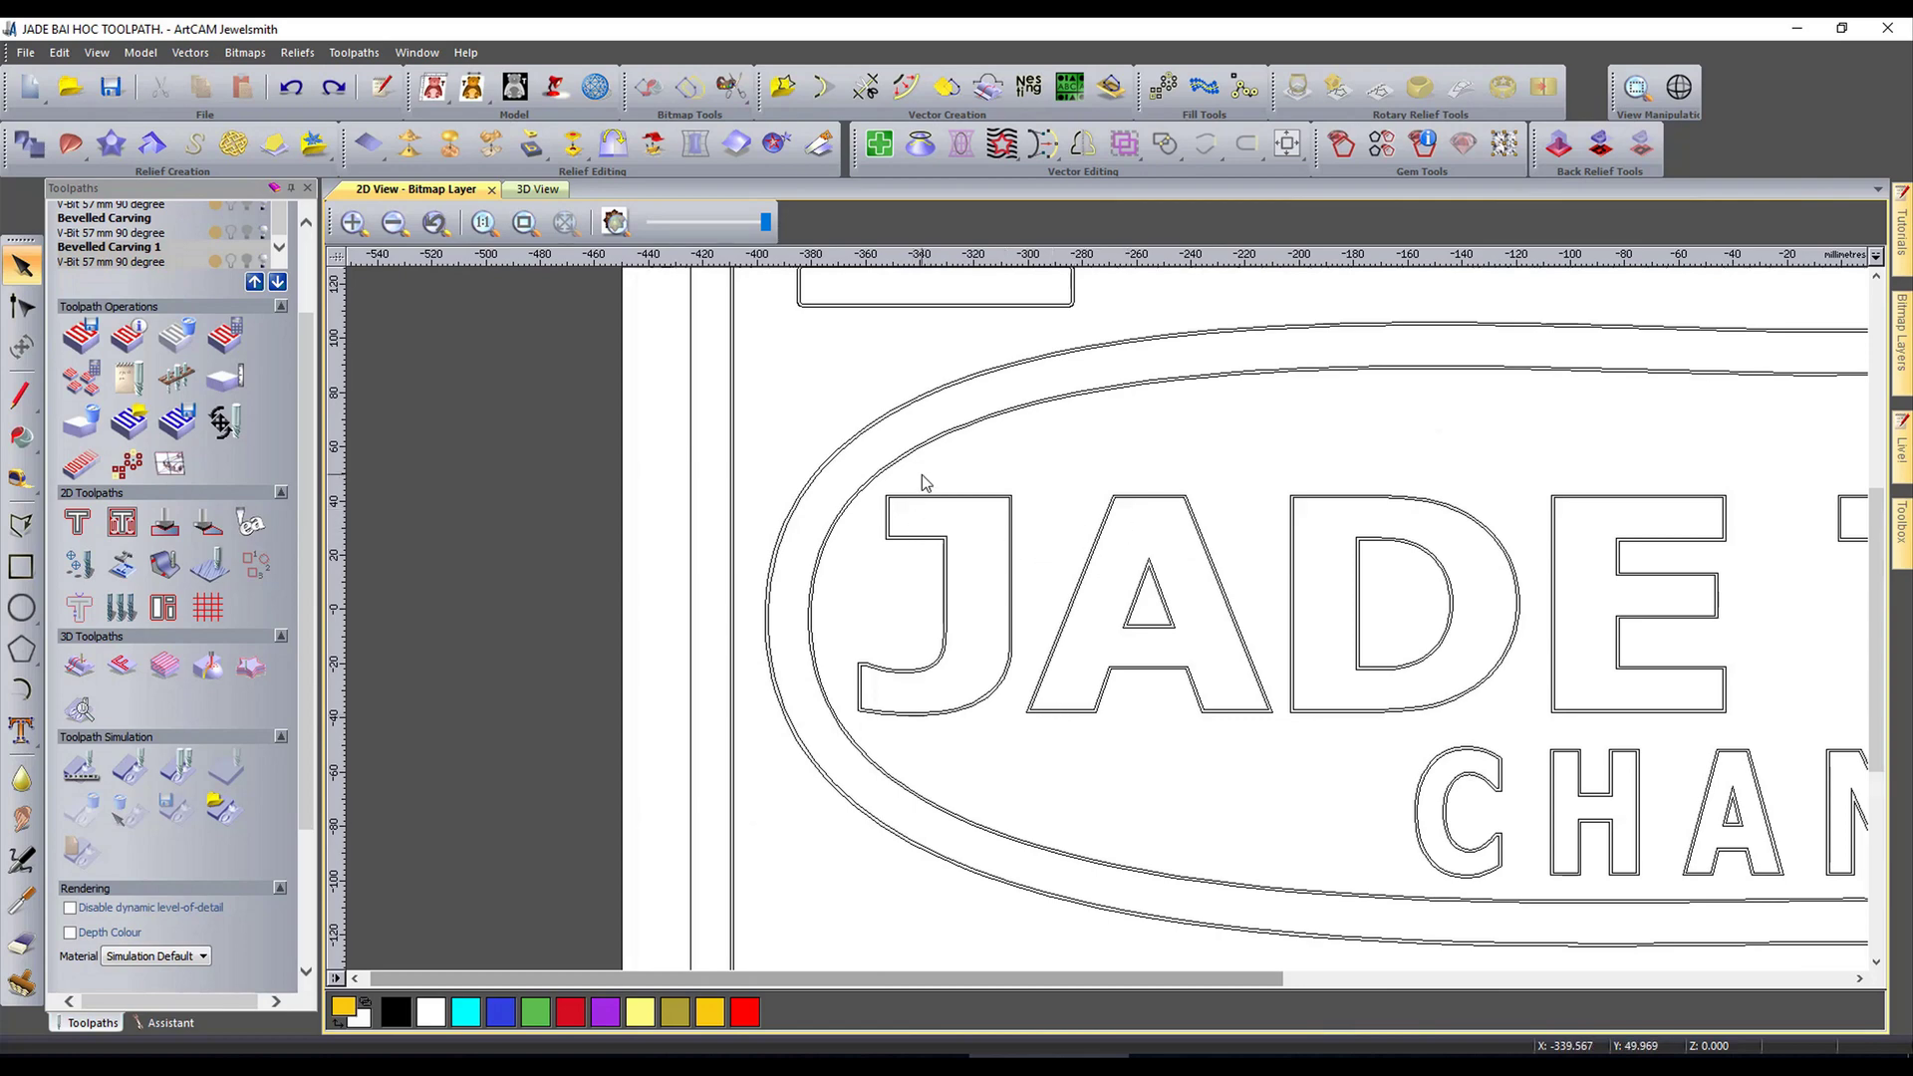
Step: Select the outer line of the inner oval border together with the inner outlines of the lettering inside it
{"action": "scroll", "coordinate": [926, 484], "scroll_direction": "up", "scroll_amount": 2}
{"action": "left_click", "coordinate": [868, 452]}
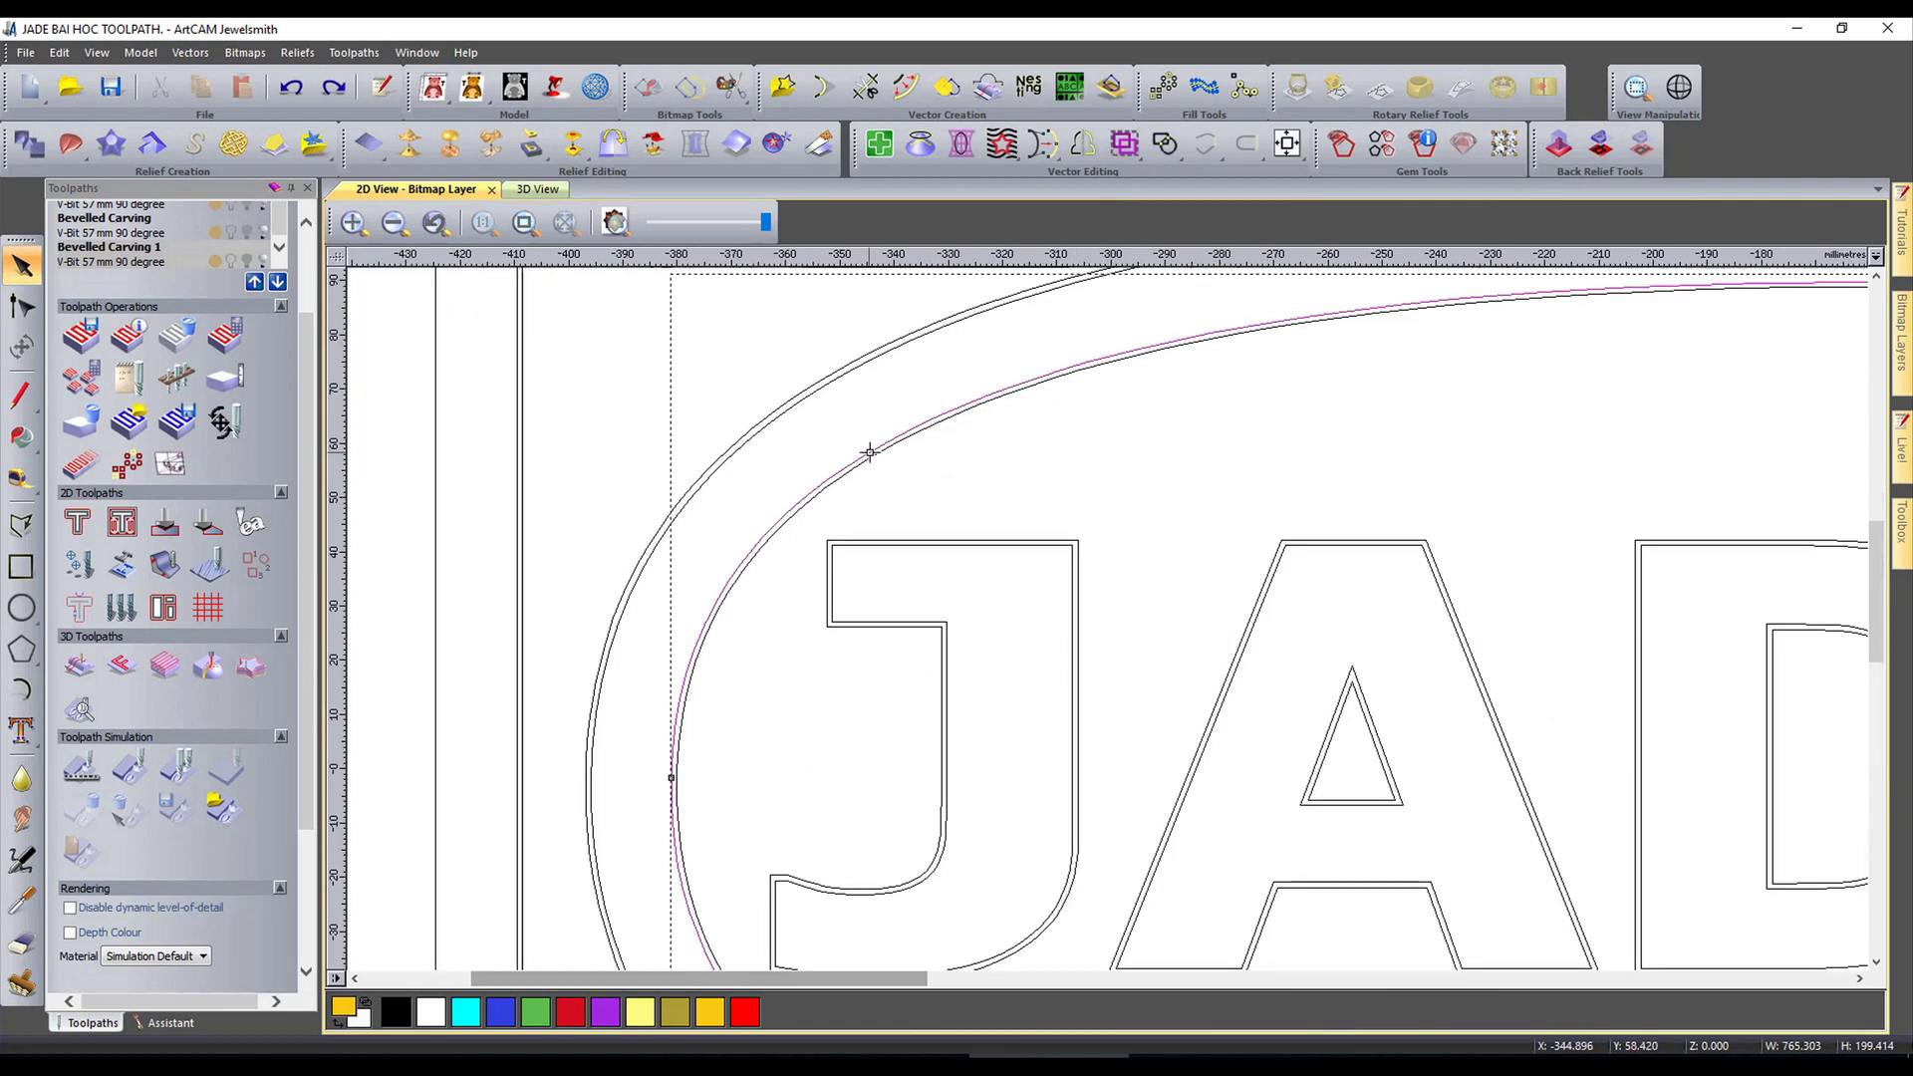
{"action": "left_click", "coordinate": [958, 547]}
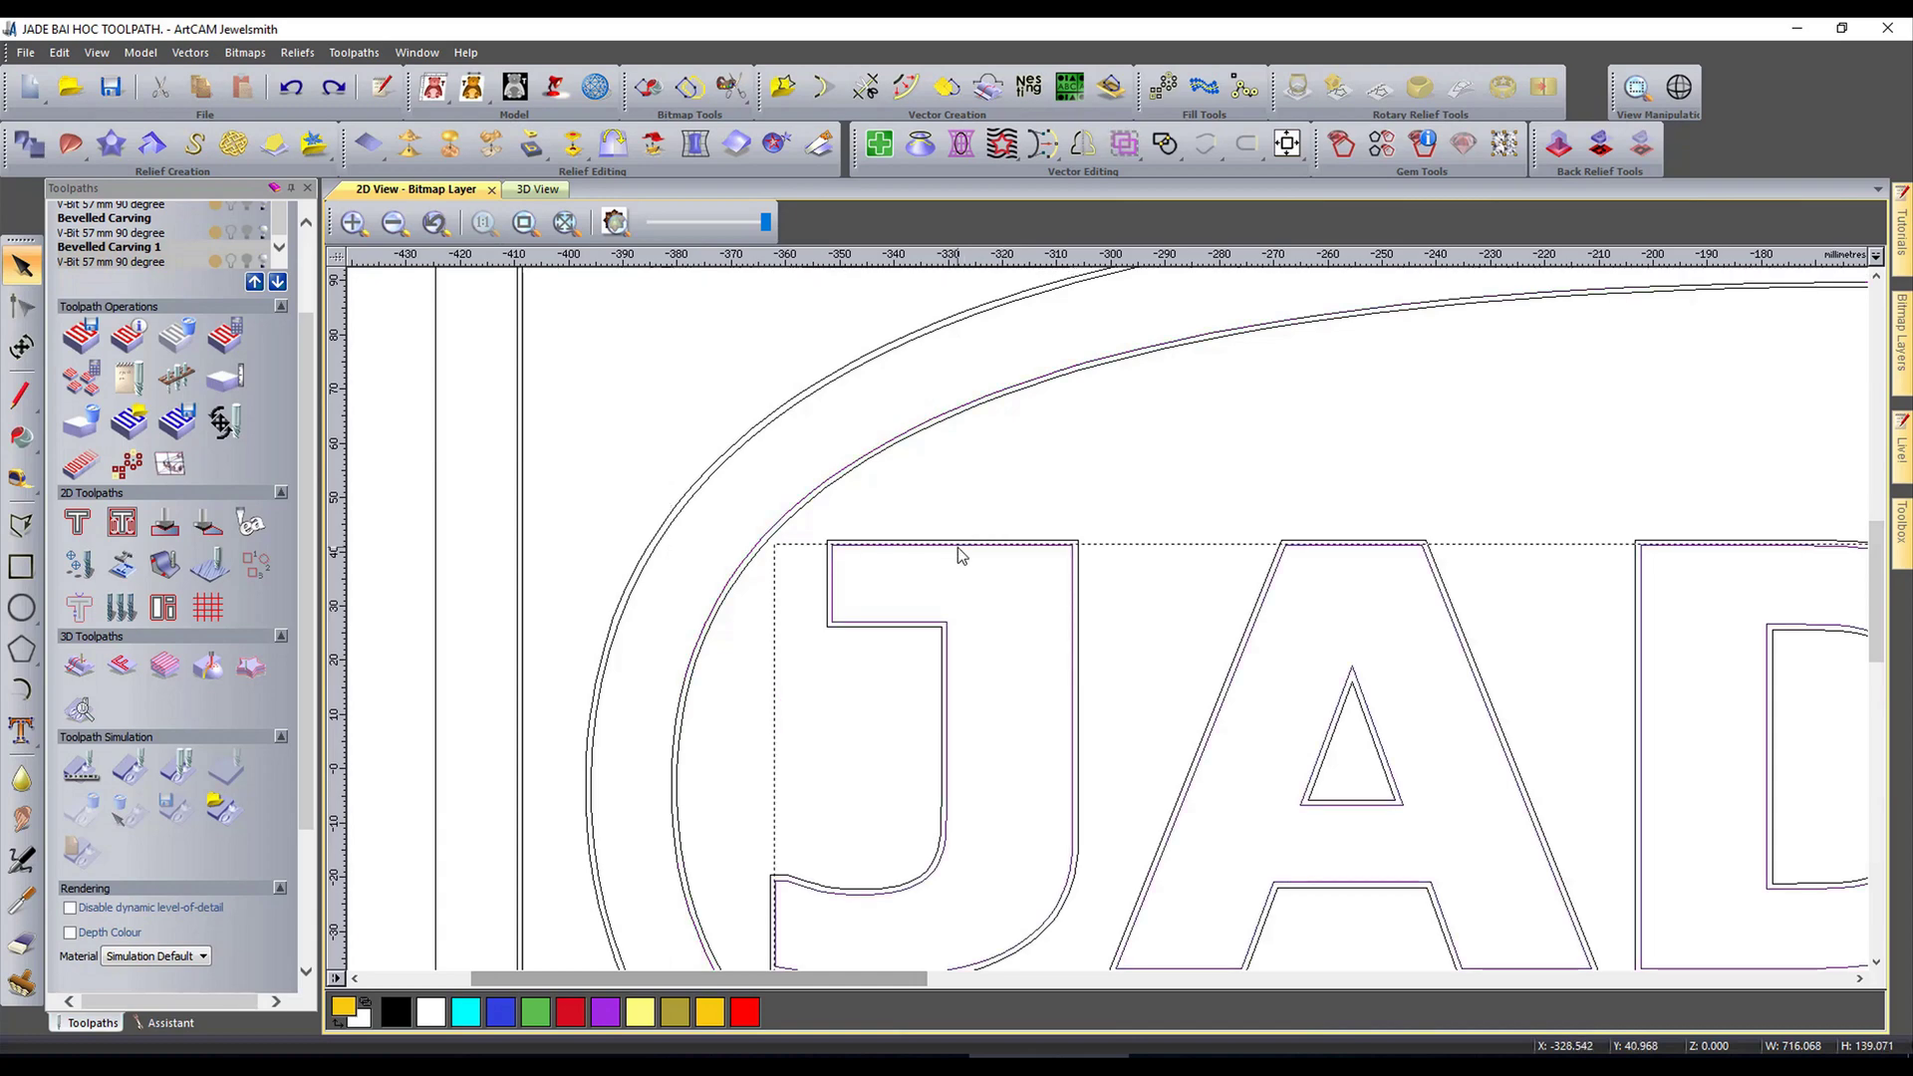
{"action": "scroll", "coordinate": [959, 547], "scroll_direction": "up", "scroll_amount": 2}
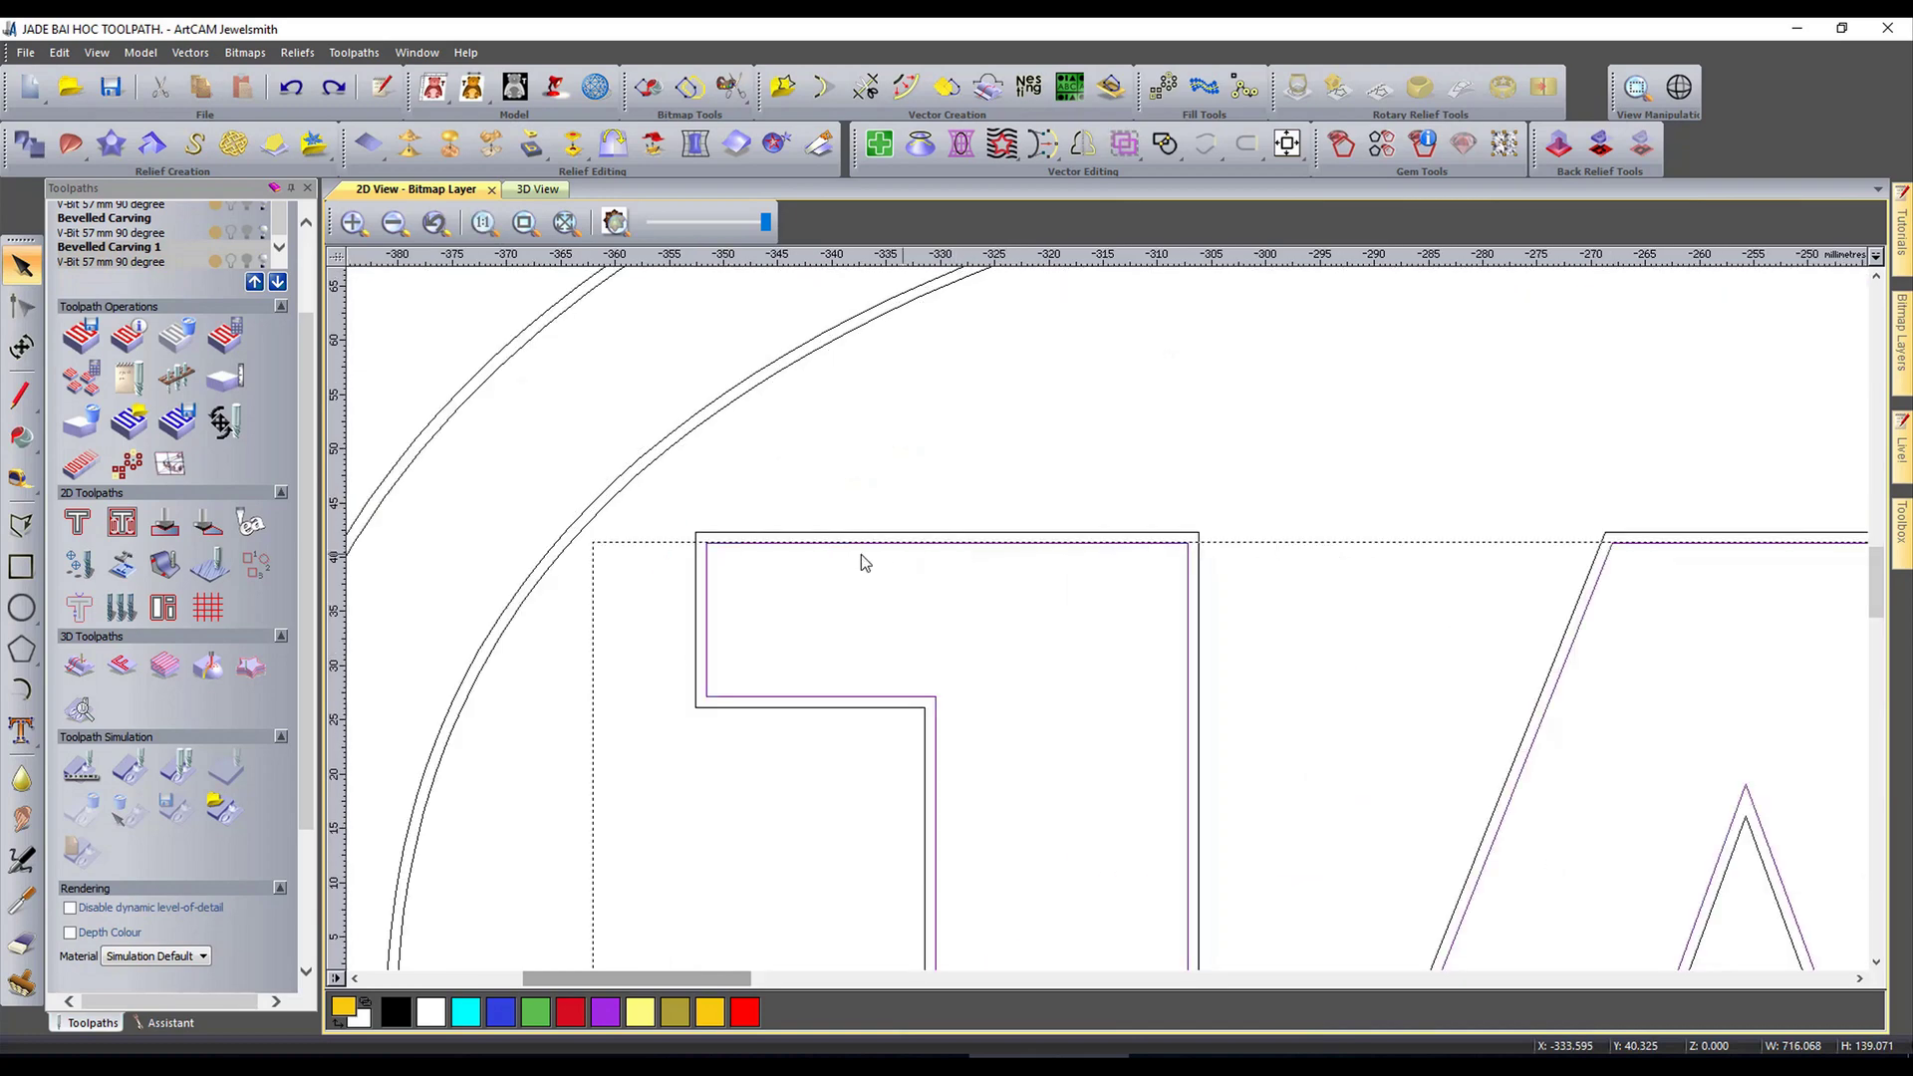
{"action": "left_click", "coordinate": [596, 509]}
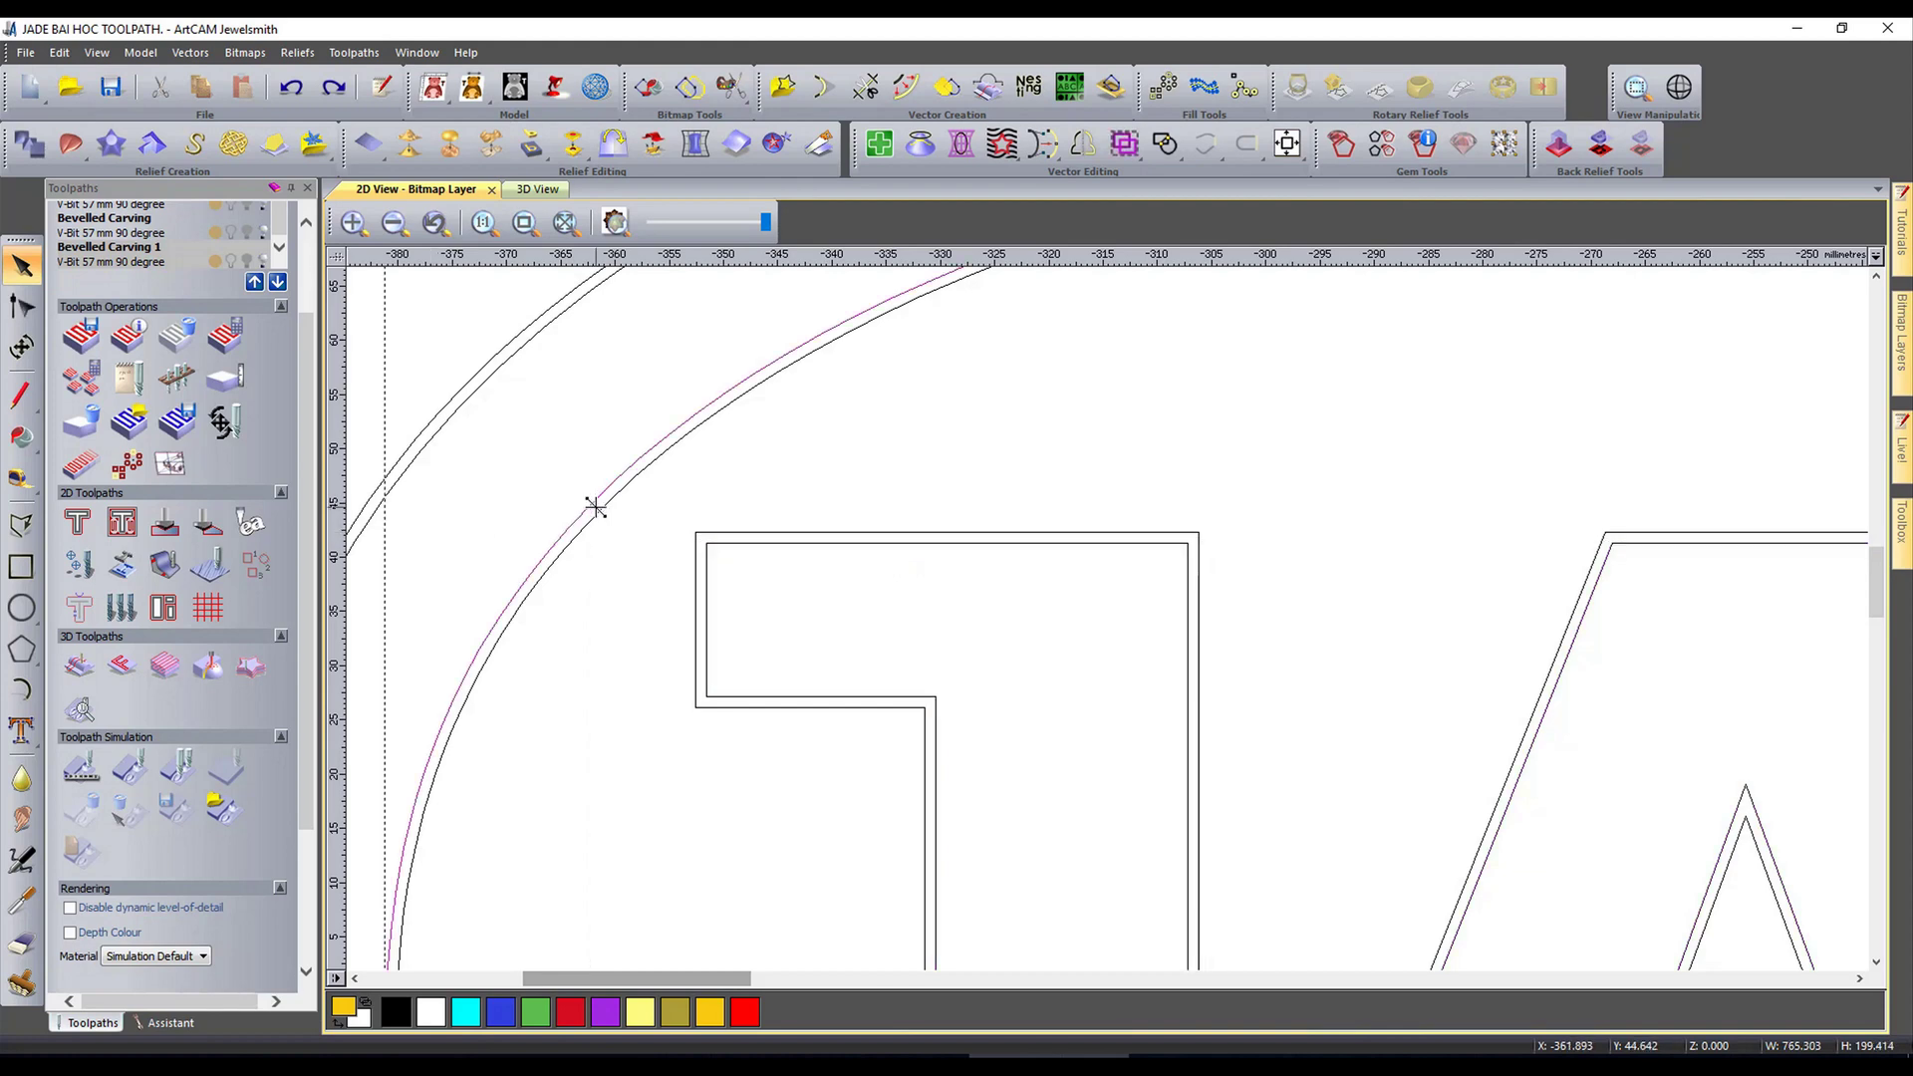
{"action": "left_click", "coordinate": [720, 543], "text": "shift"}
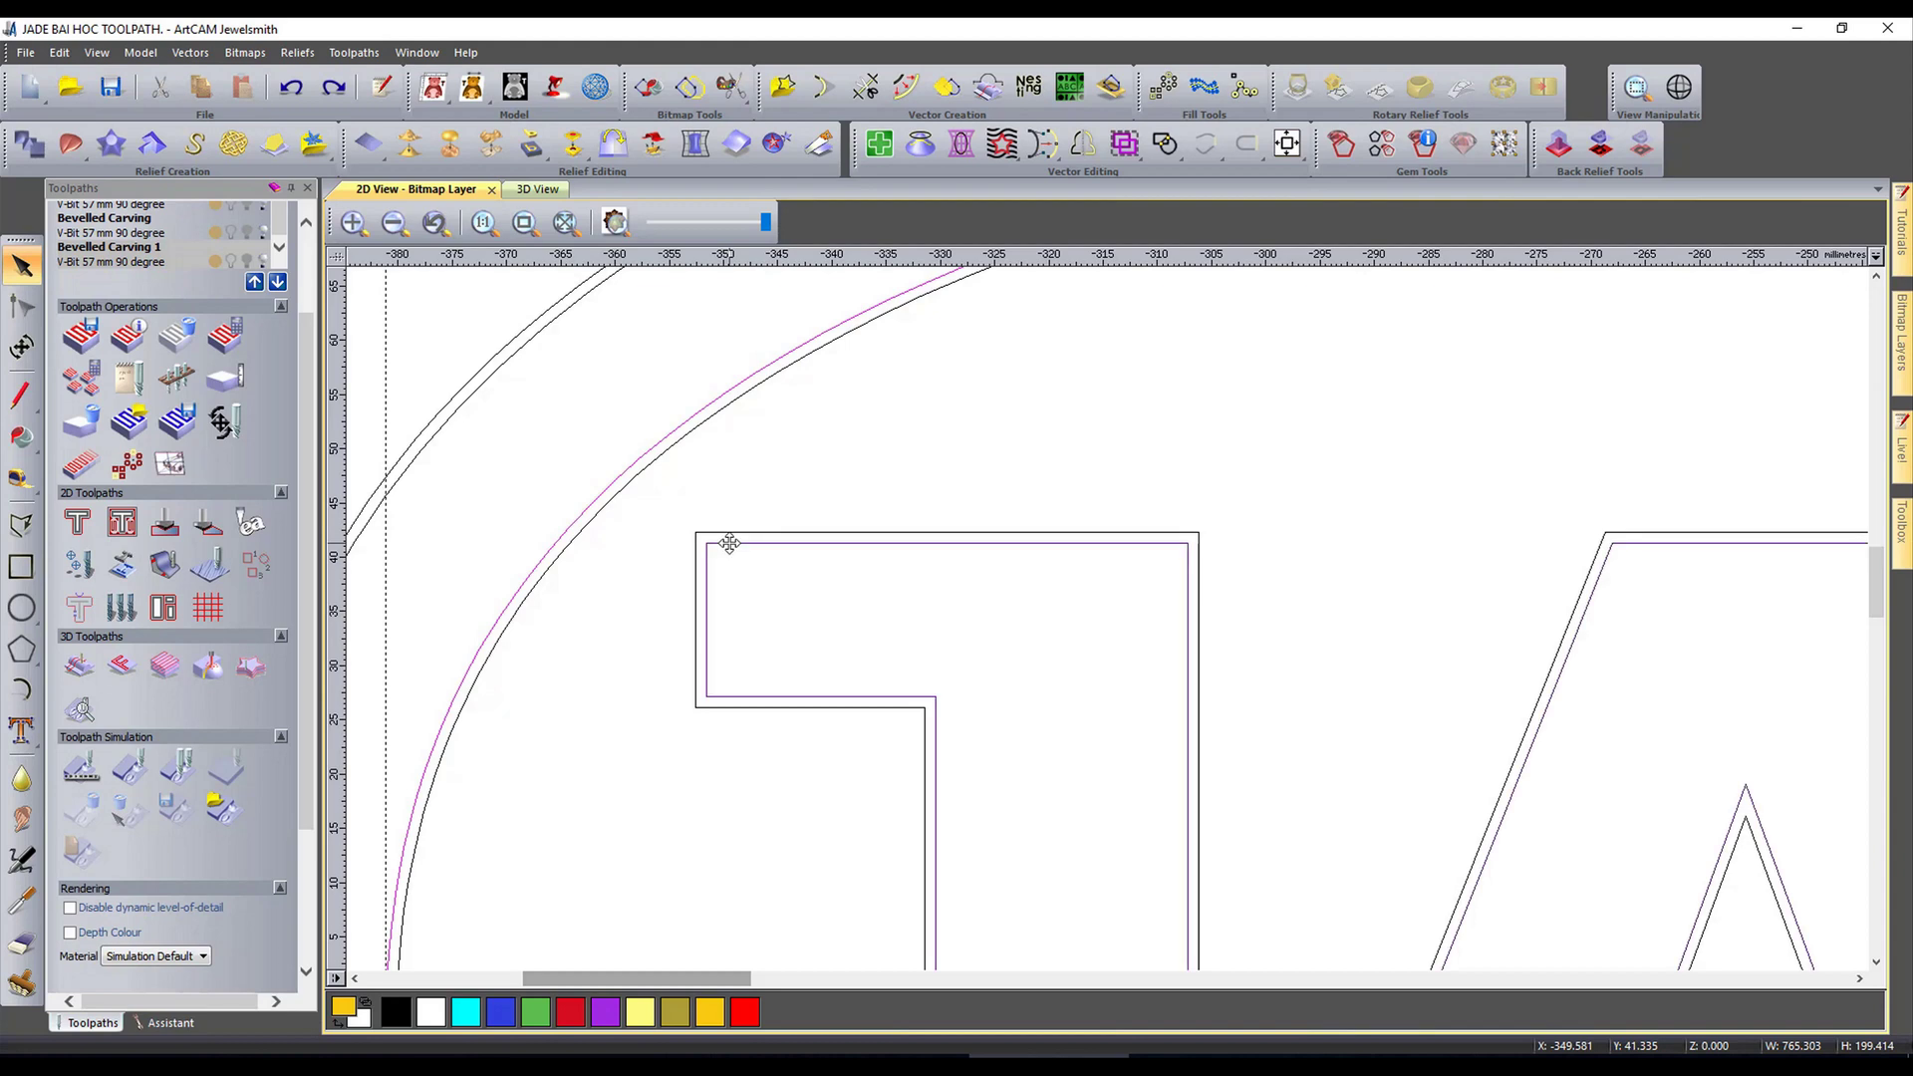
Step: Start a Smart Engraving toolpath for the selected vectors with a finish depth of 4 mm
{"action": "left_click", "coordinate": [254, 524]}
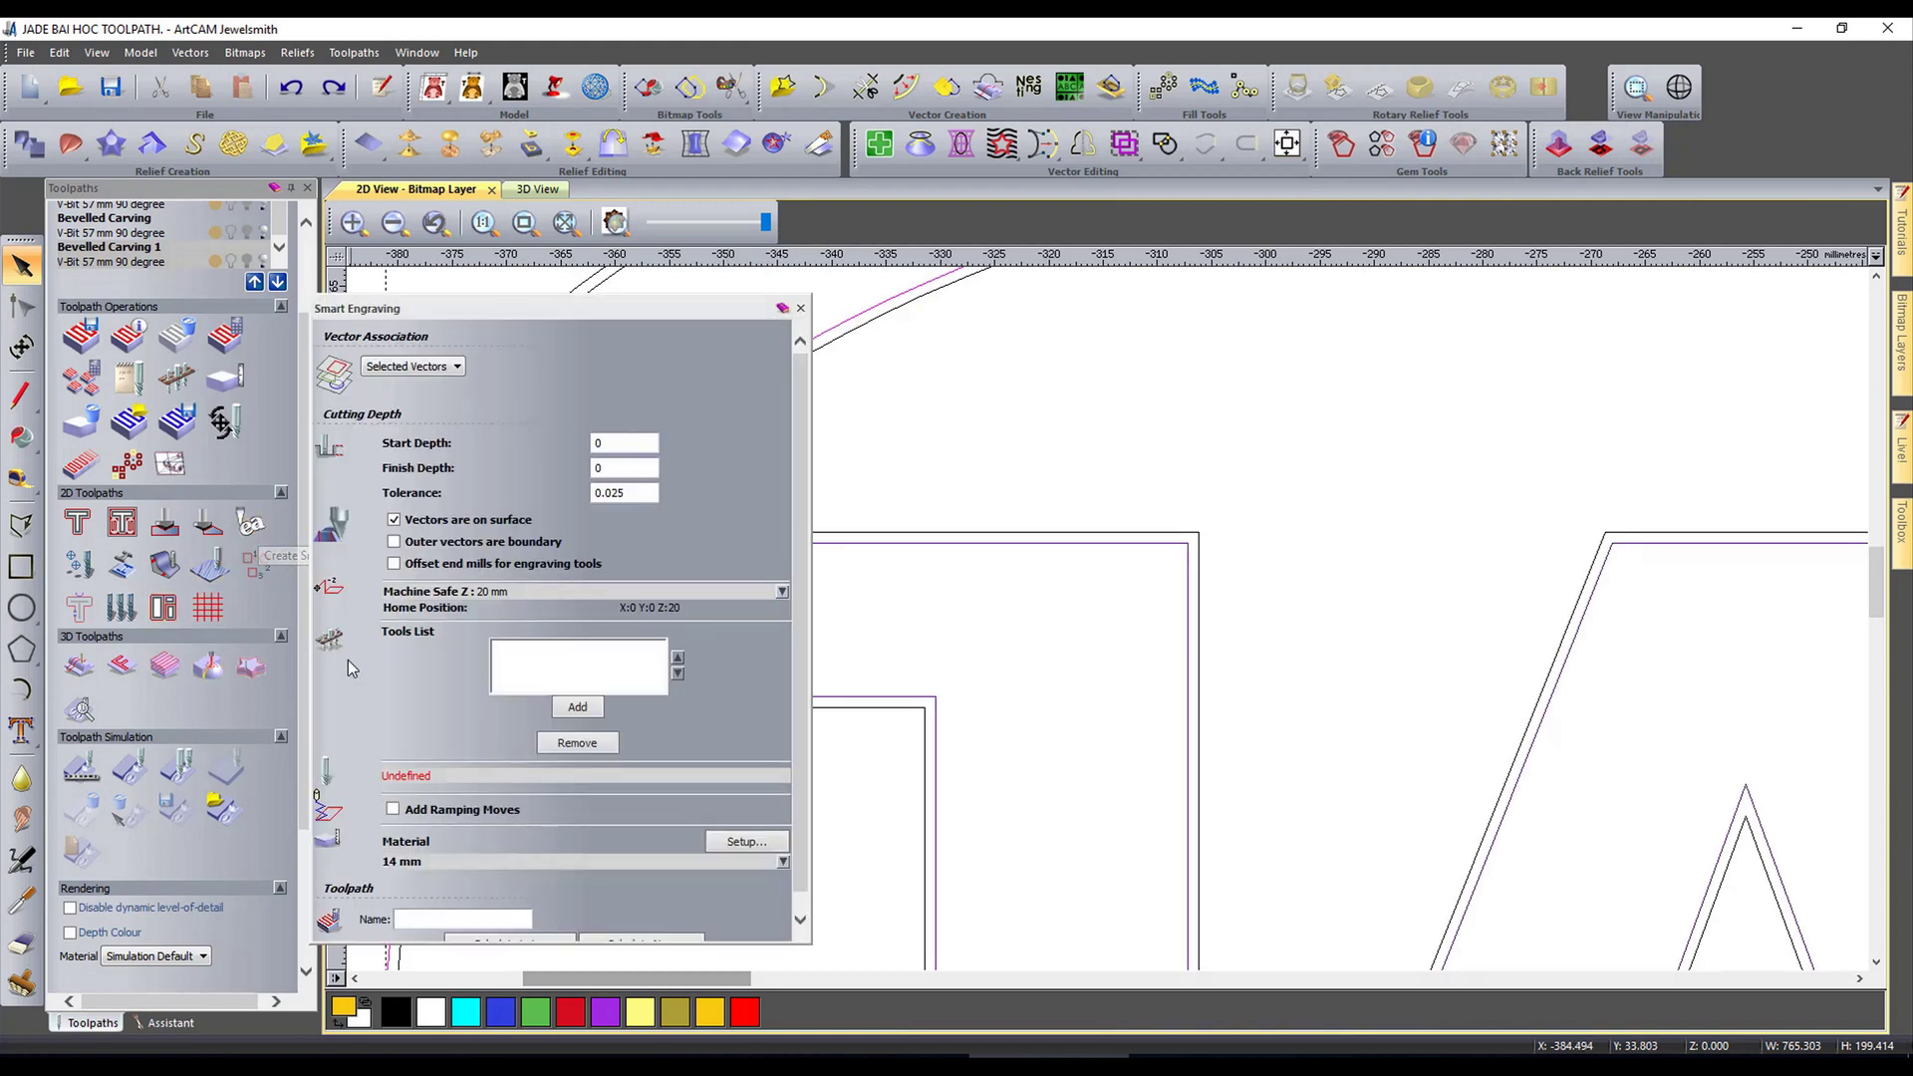
{"action": "double_click", "coordinate": [628, 468]}
{"action": "type", "text": "4"}
{"action": "left_click", "coordinate": [782, 593]}
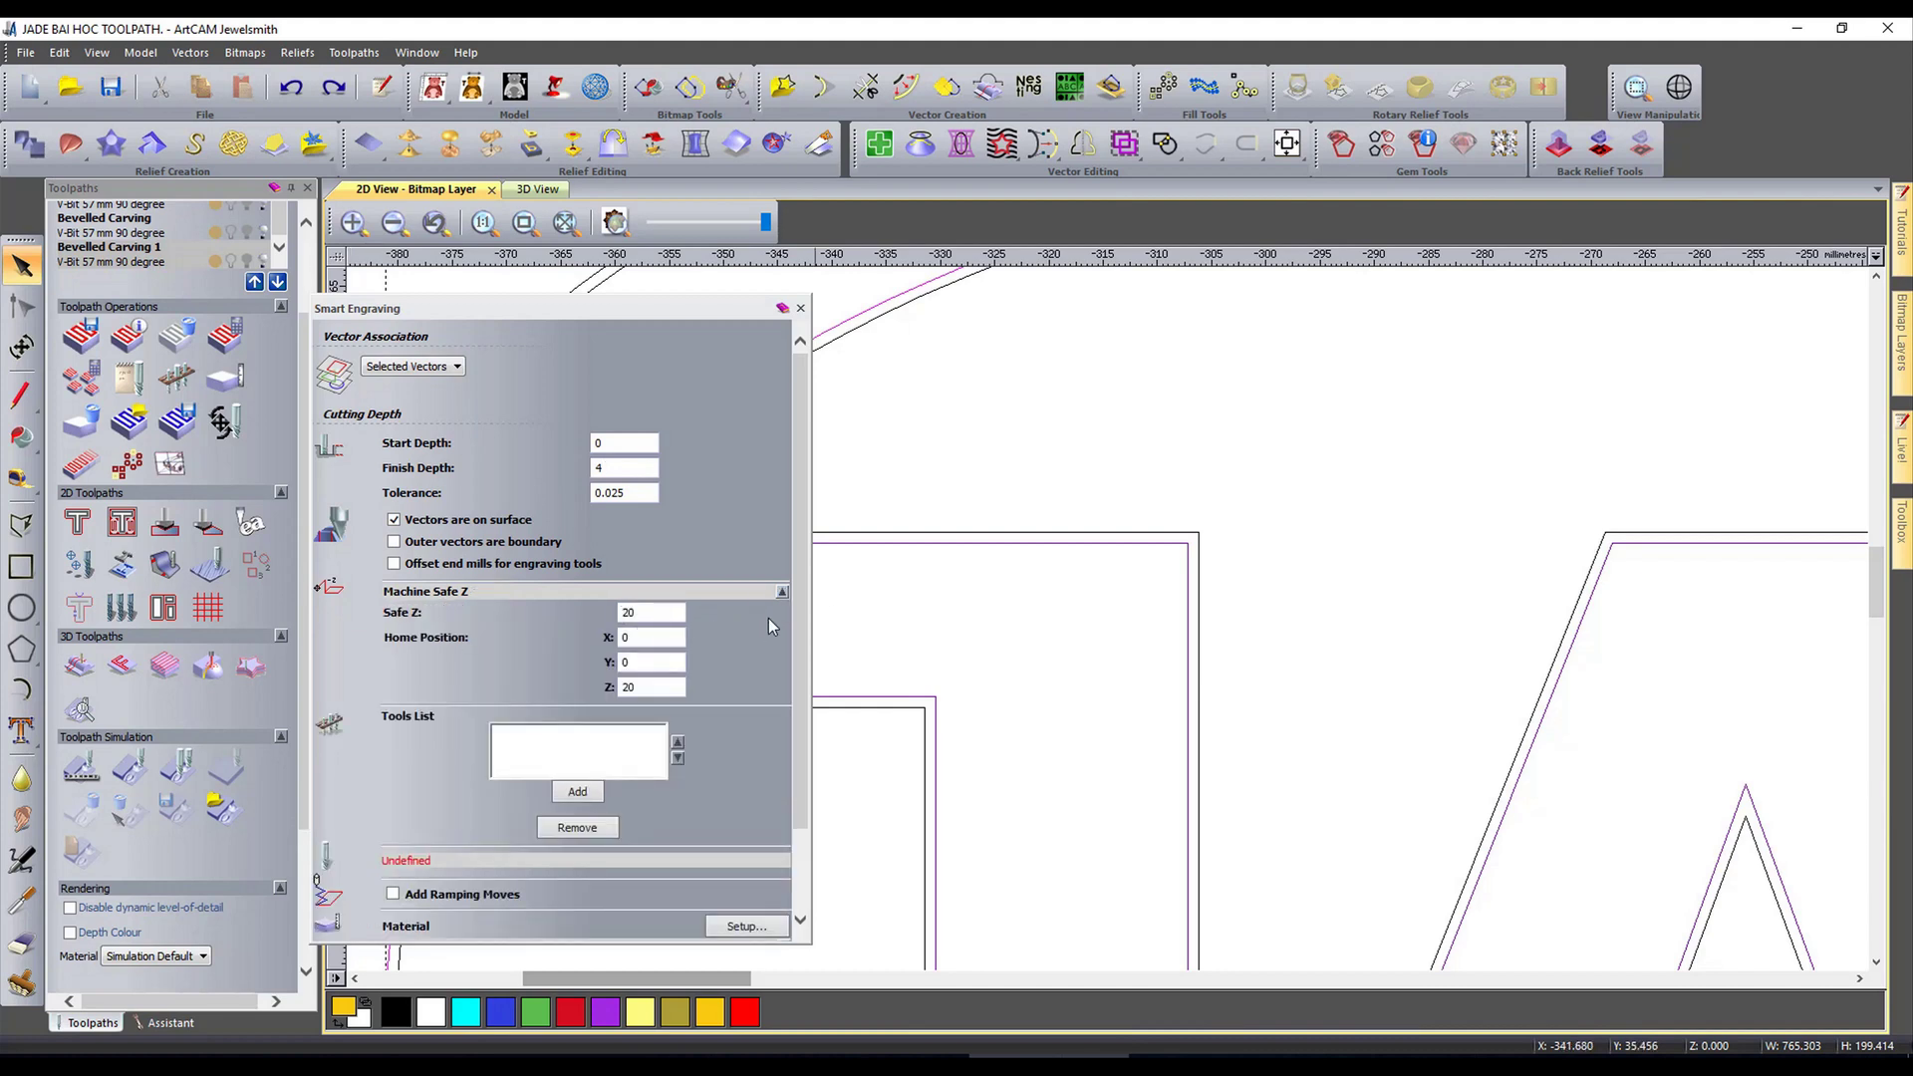
{"action": "left_click", "coordinate": [783, 592]}
Step: Add the End Mill 4mm from the wood or plastic roughing tools and calculate the Smart Engraving toolpath
{"action": "left_click", "coordinate": [578, 707]}
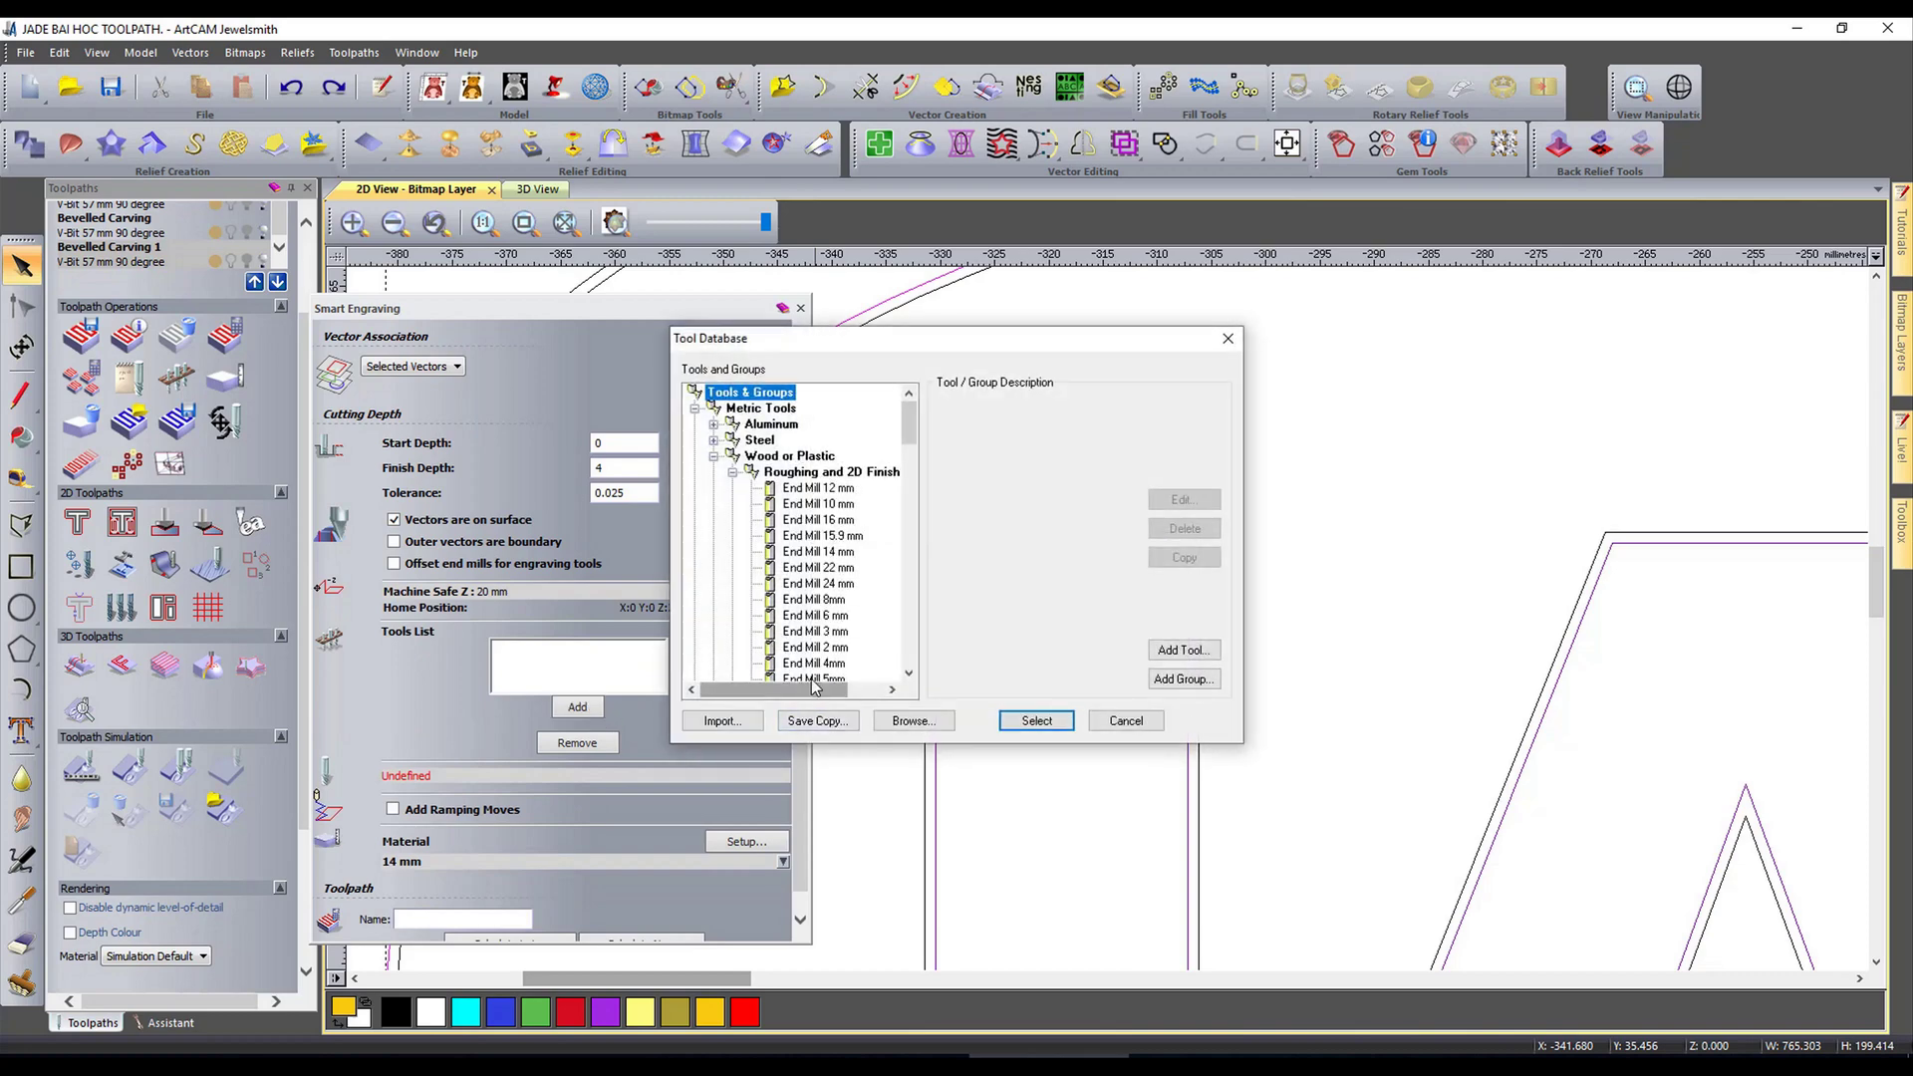
{"action": "double_click", "coordinate": [812, 663]}
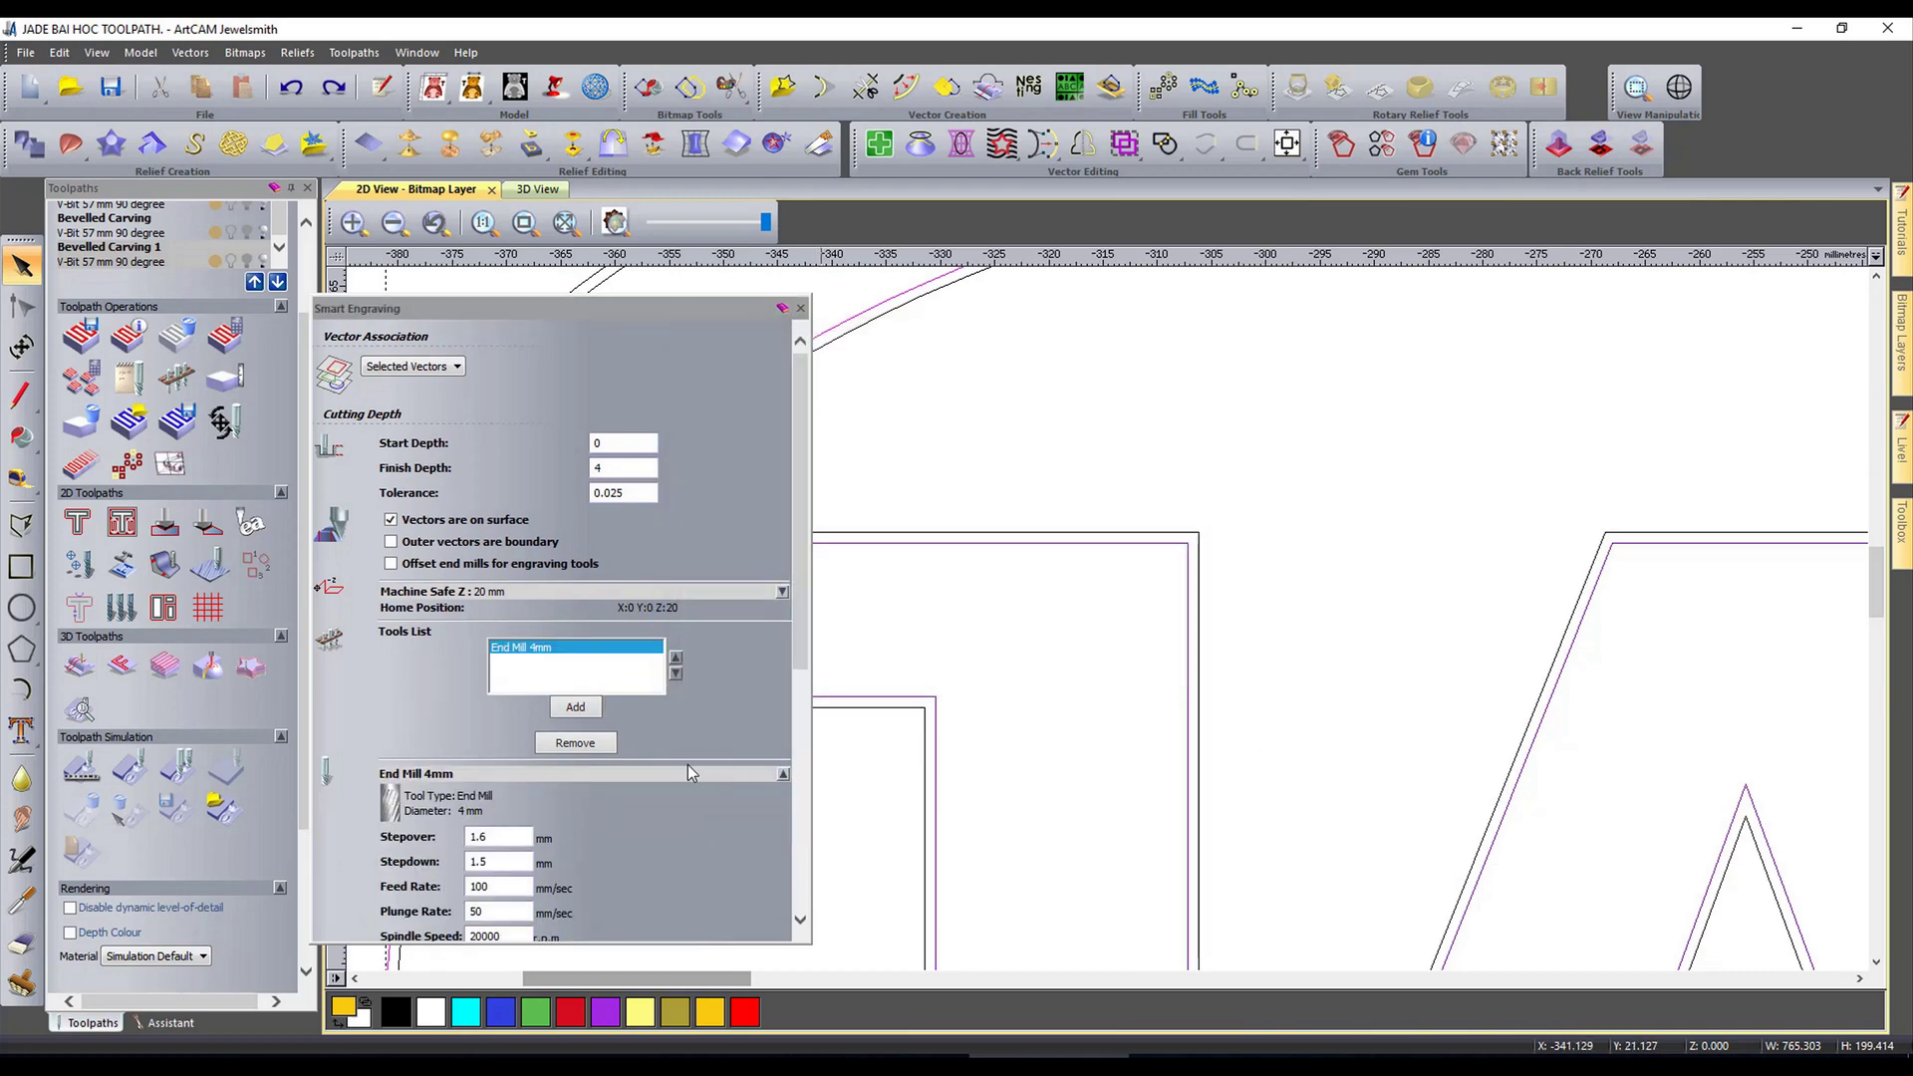
{"action": "scroll", "coordinate": [631, 750], "scroll_direction": "down", "scroll_amount": 2}
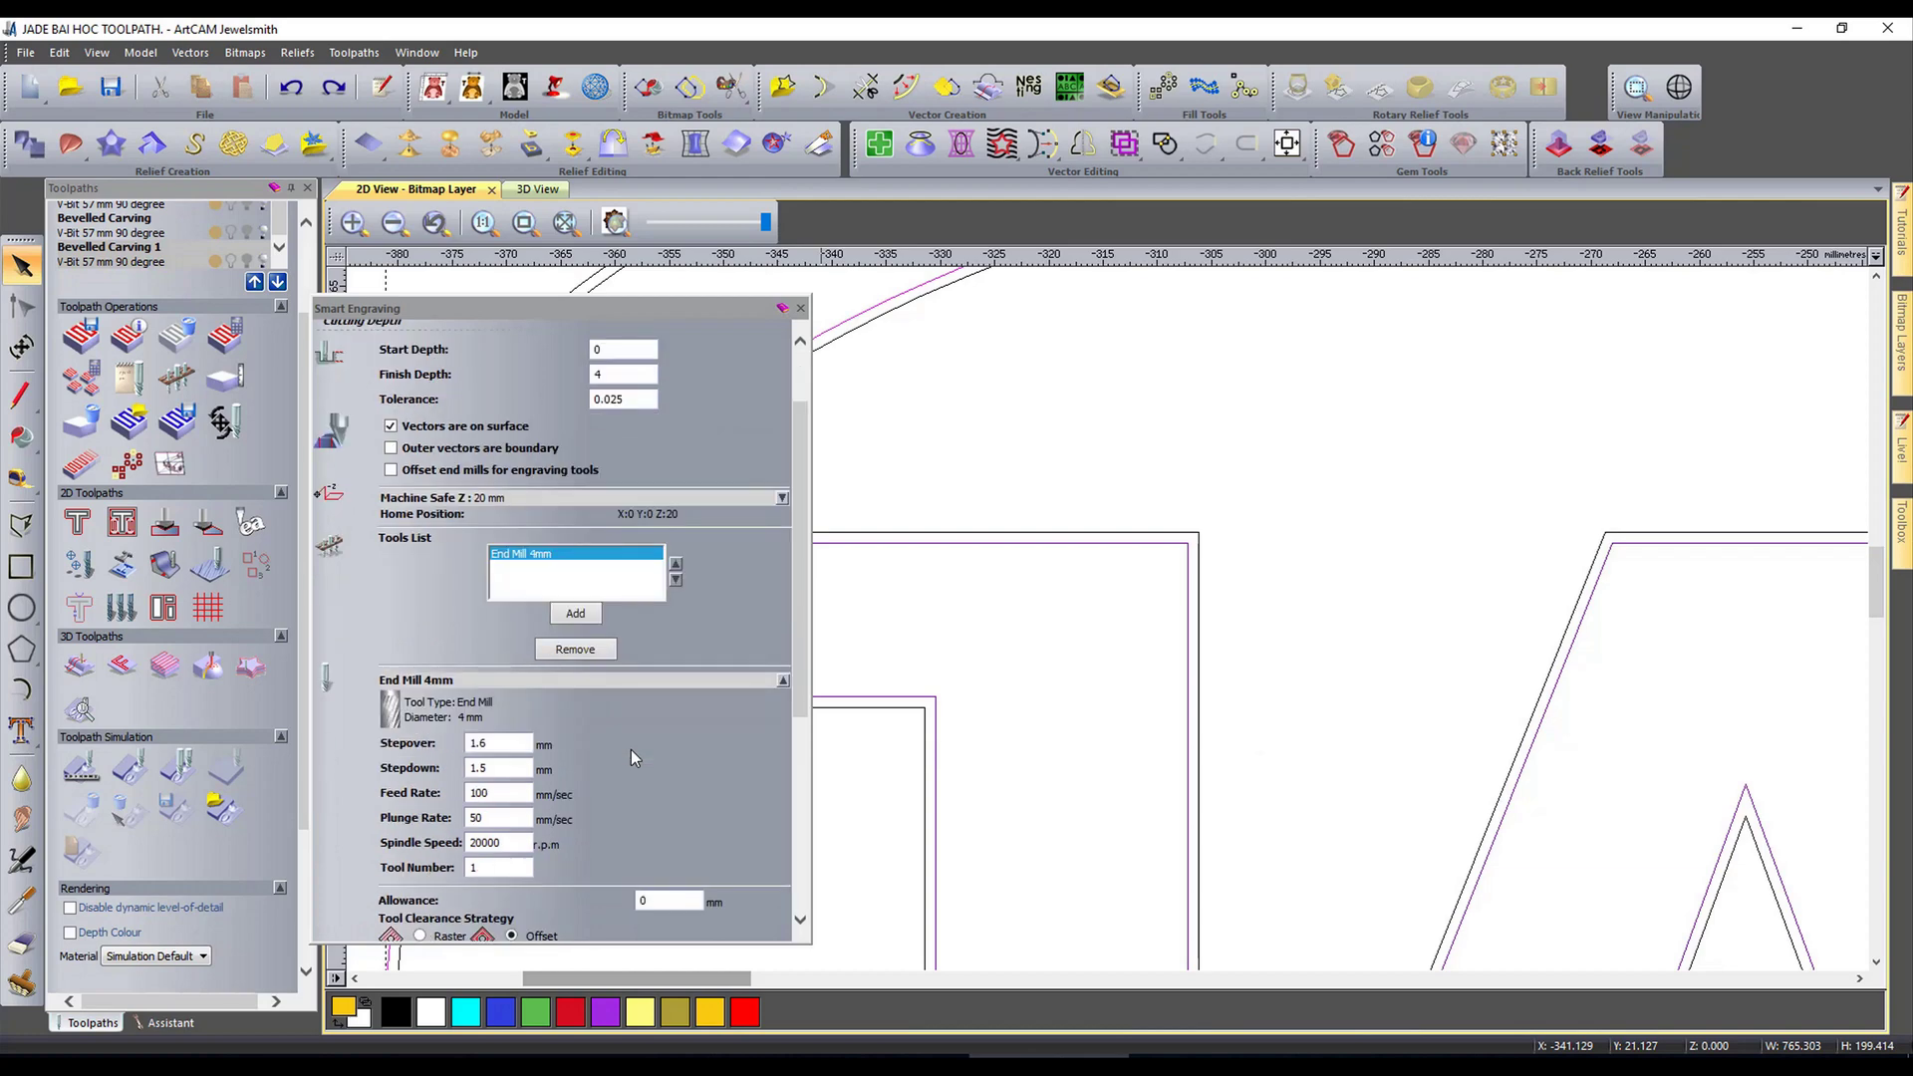
{"action": "scroll", "coordinate": [1321, 613], "scroll_direction": "down", "scroll_amount": 2}
{"action": "scroll", "coordinate": [696, 676], "scroll_direction": "up", "scroll_amount": 1}
{"action": "scroll", "coordinate": [696, 676], "scroll_direction": "down", "scroll_amount": 1}
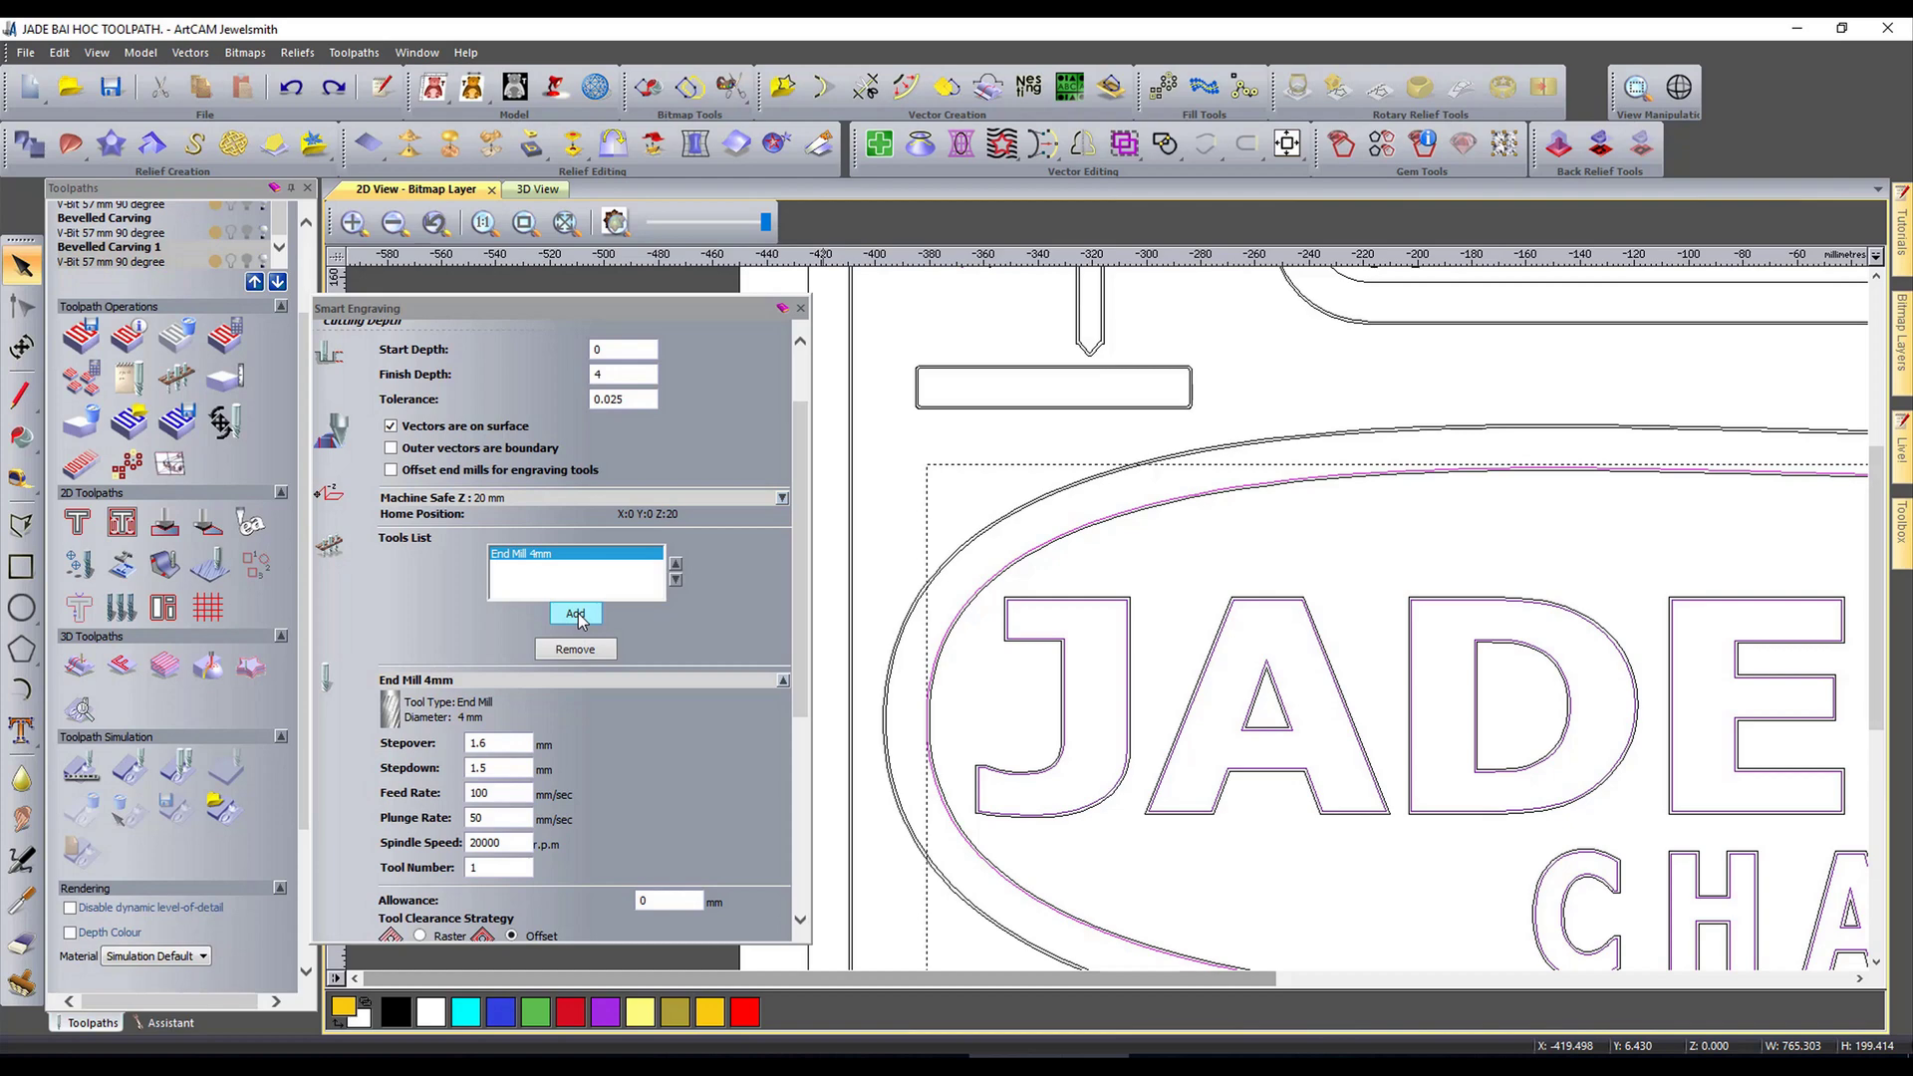
{"action": "scroll", "coordinate": [618, 733], "scroll_direction": "down", "scroll_amount": 6}
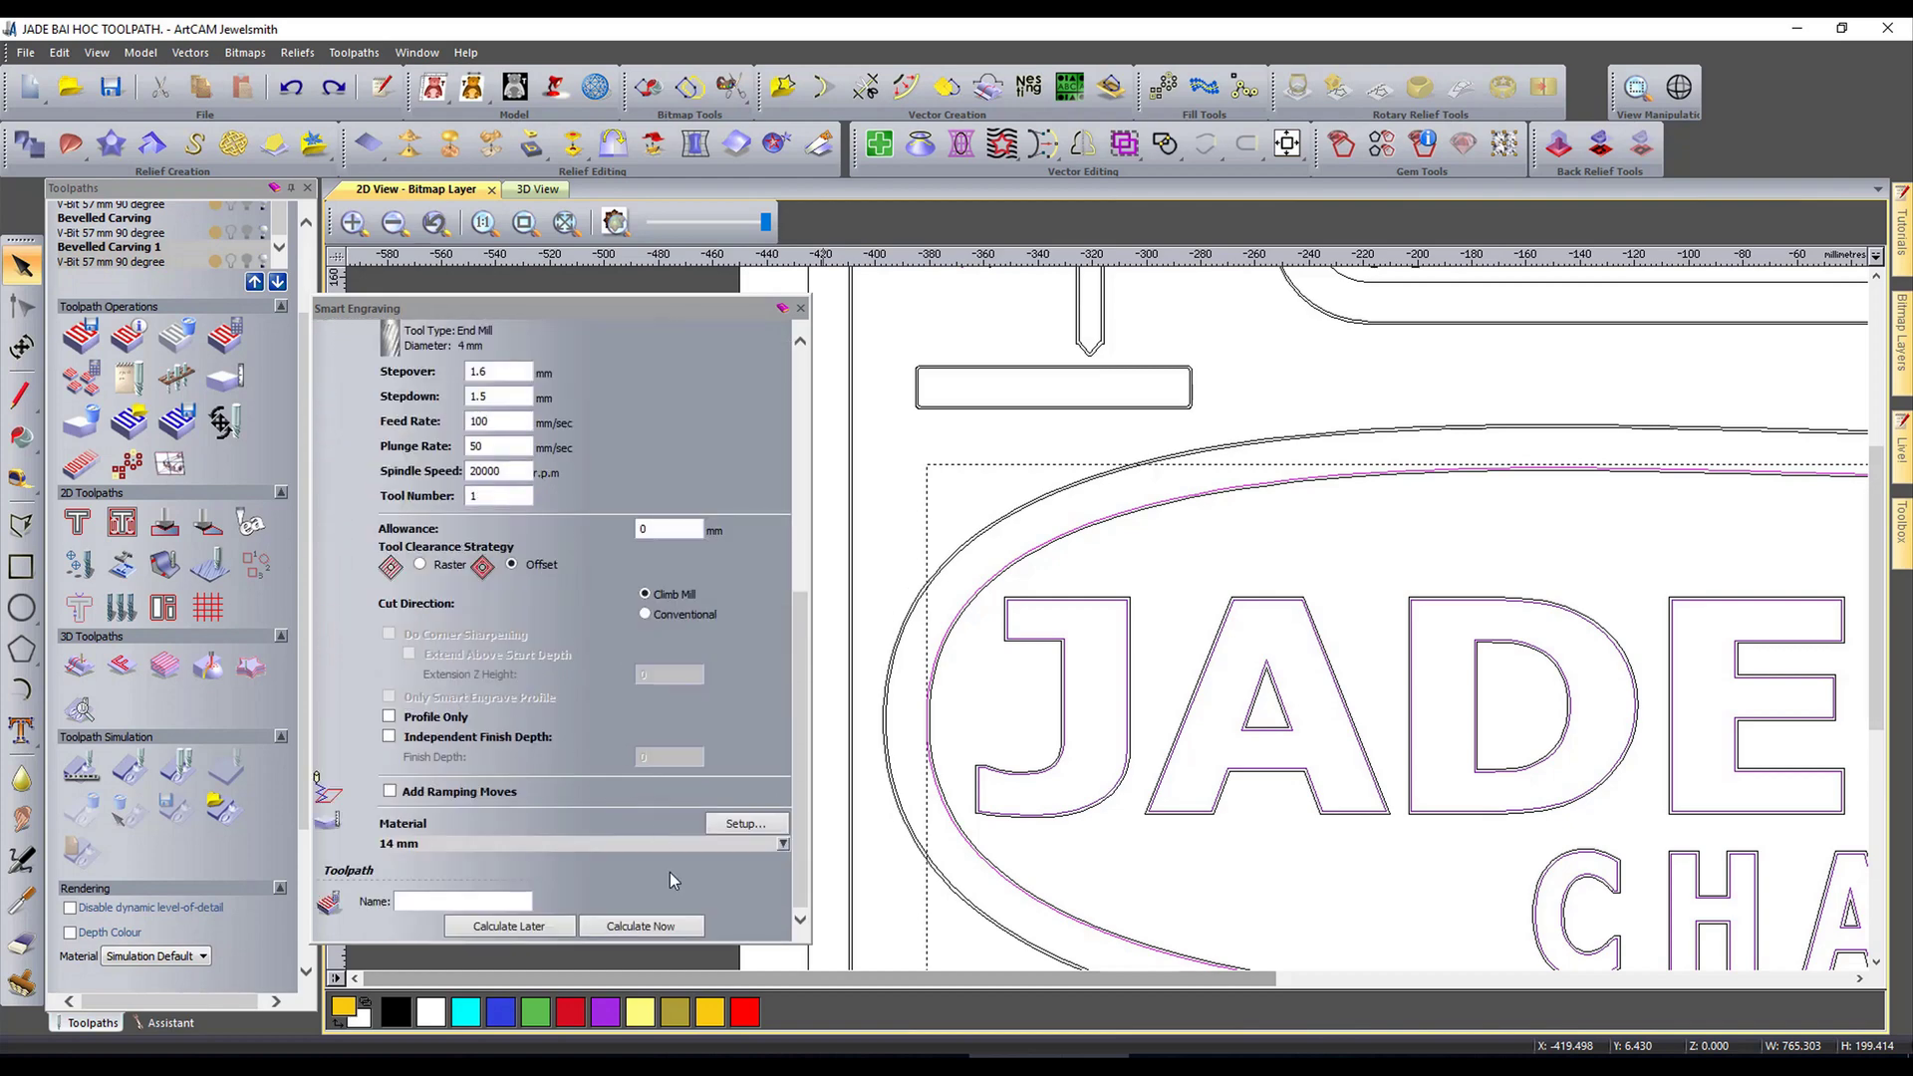
{"action": "left_click", "coordinate": [644, 926]}
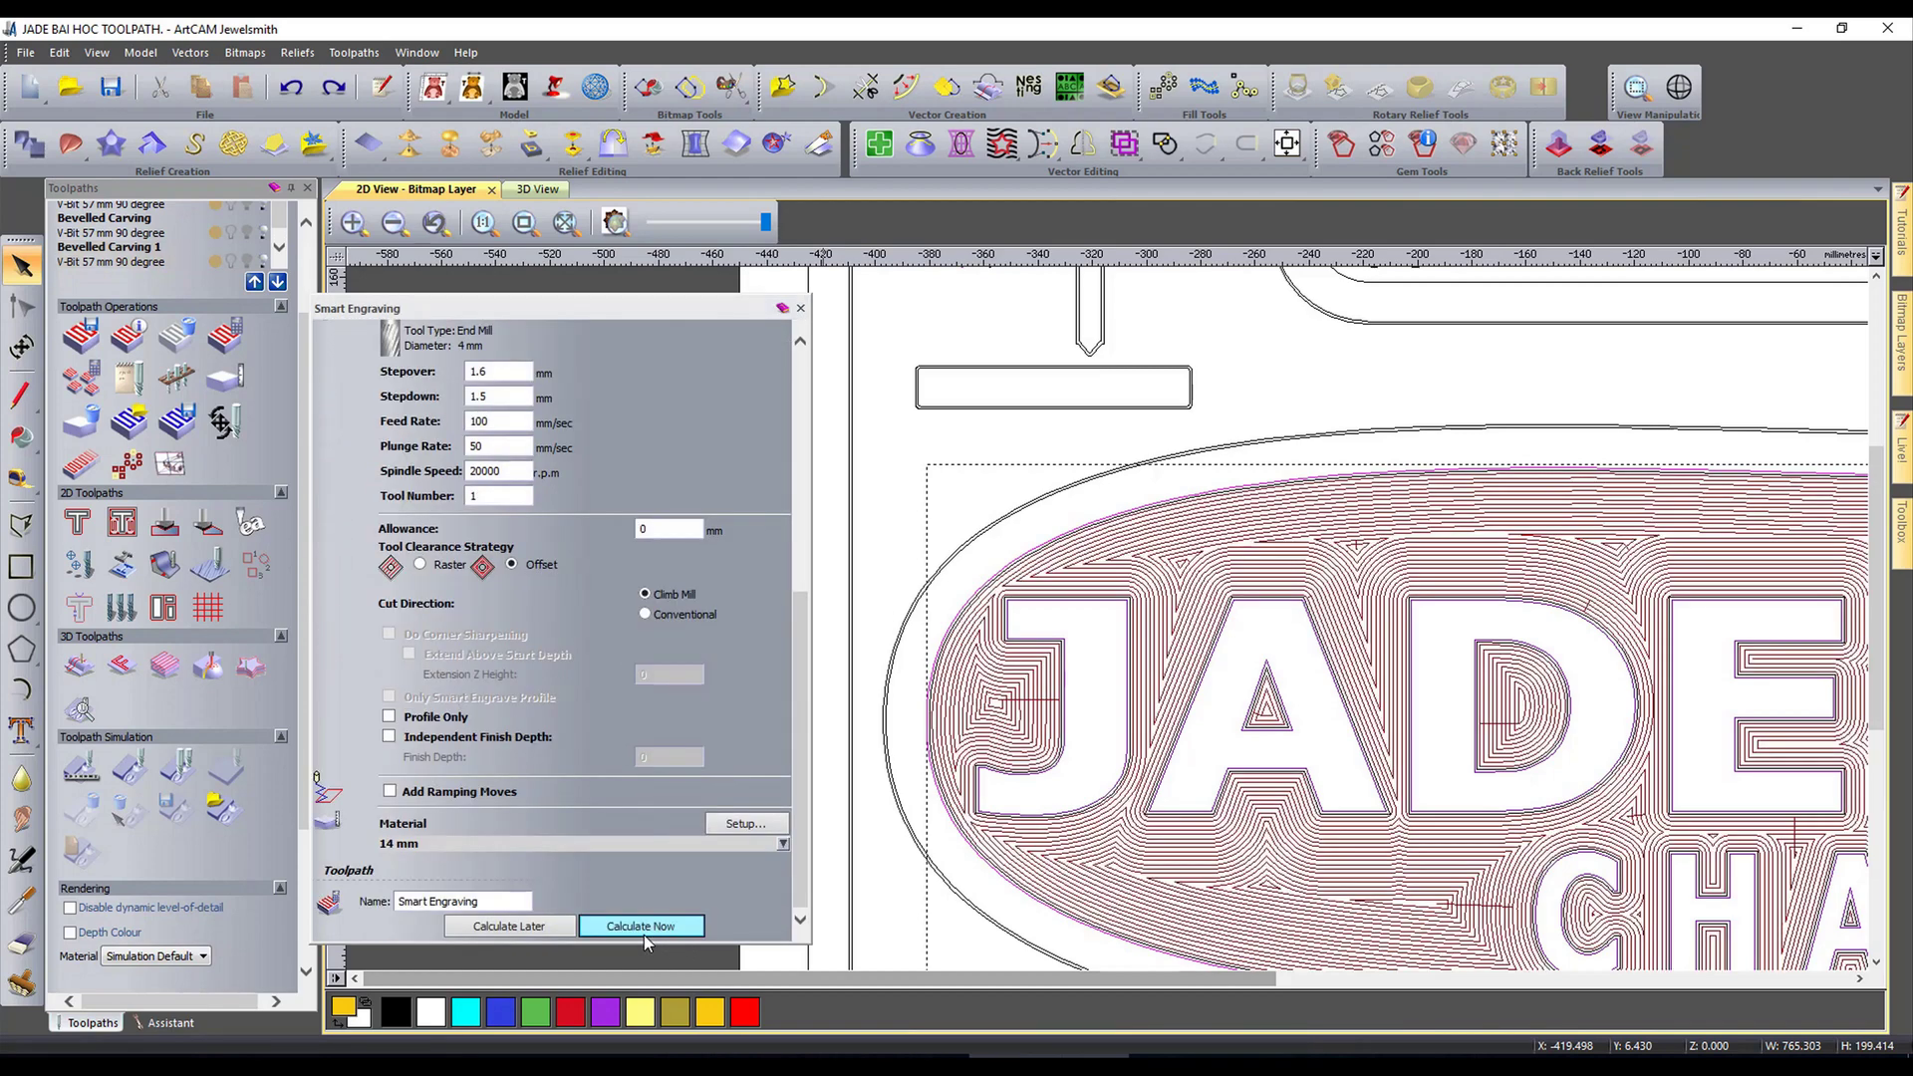
Step: Examine the calculated engraving passes around the letters and along the oval border at different magnifications
{"action": "scroll", "coordinate": [1218, 750], "scroll_direction": "up", "scroll_amount": 3}
{"action": "scroll", "coordinate": [1175, 708], "scroll_direction": "down", "scroll_amount": 4}
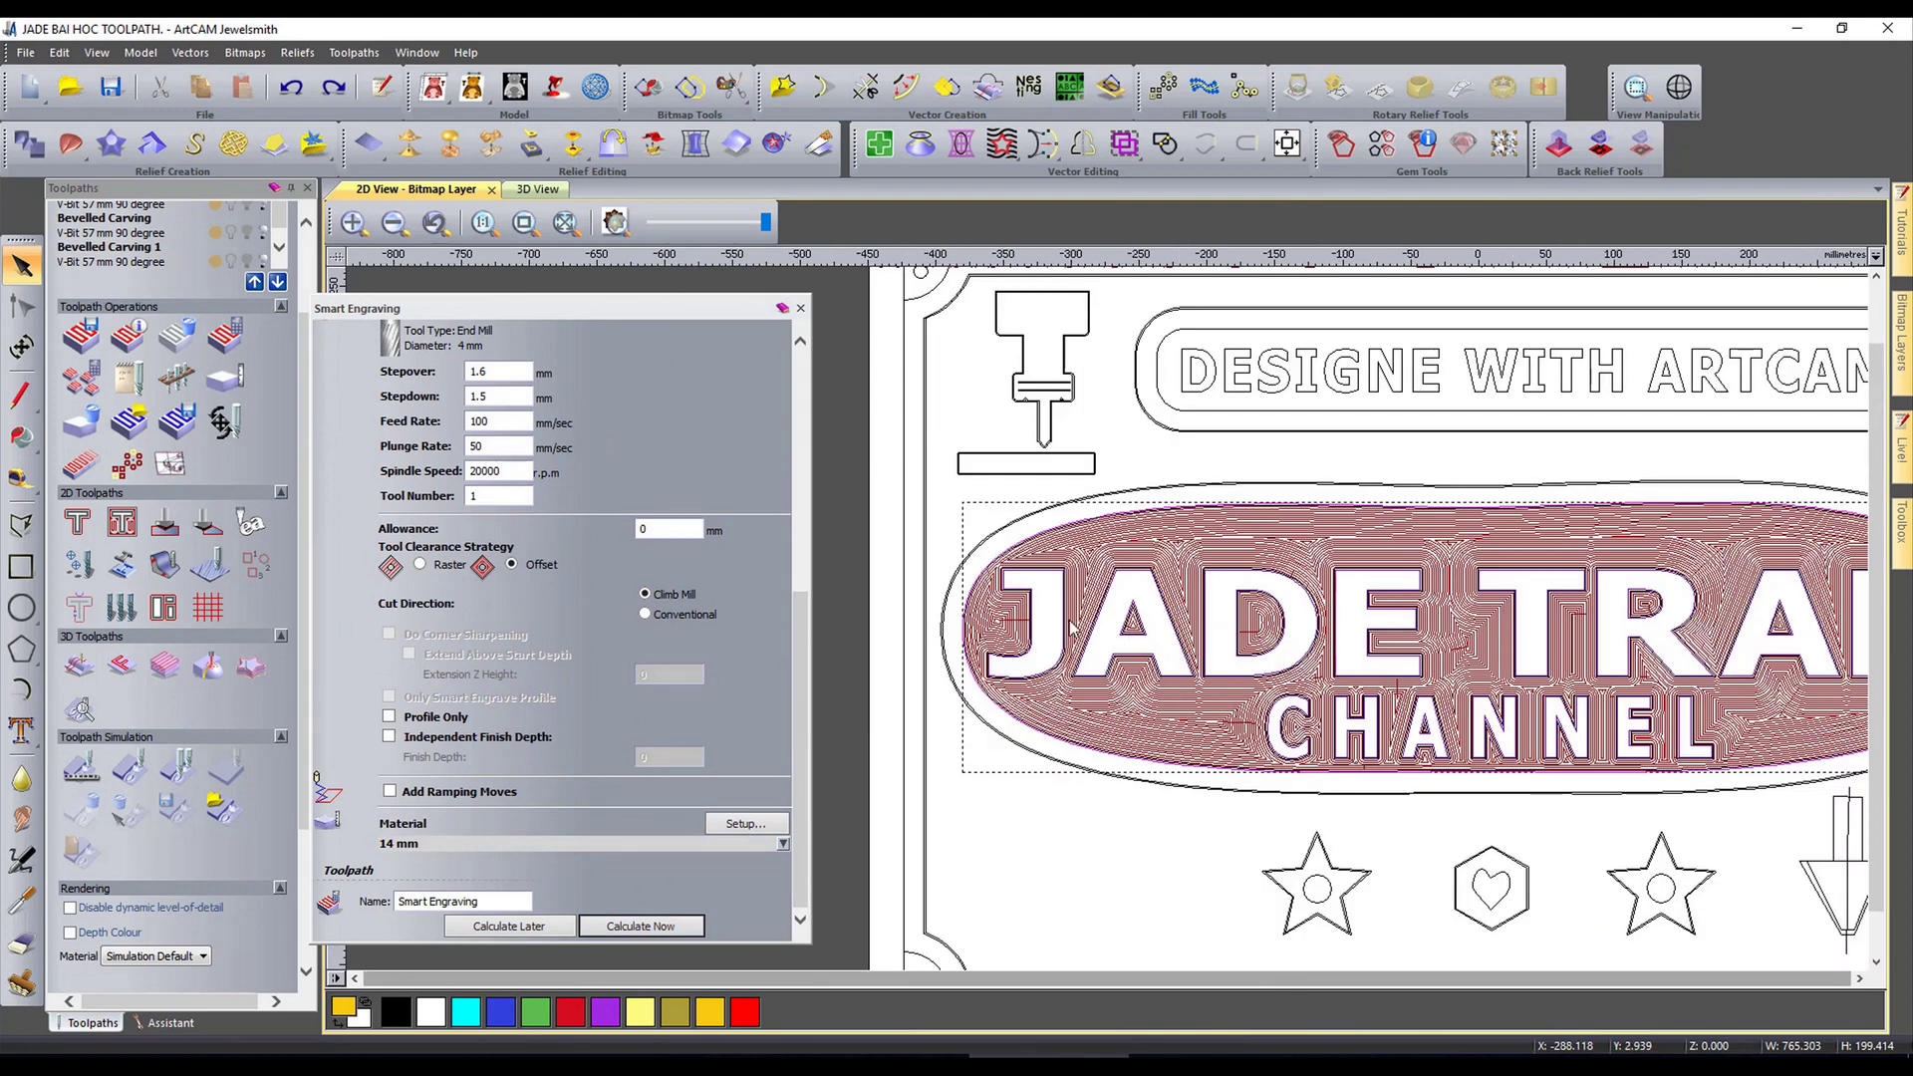
{"action": "scroll", "coordinate": [1113, 543], "scroll_direction": "up", "scroll_amount": 1}
{"action": "scroll", "coordinate": [961, 550], "scroll_direction": "up", "scroll_amount": 3}
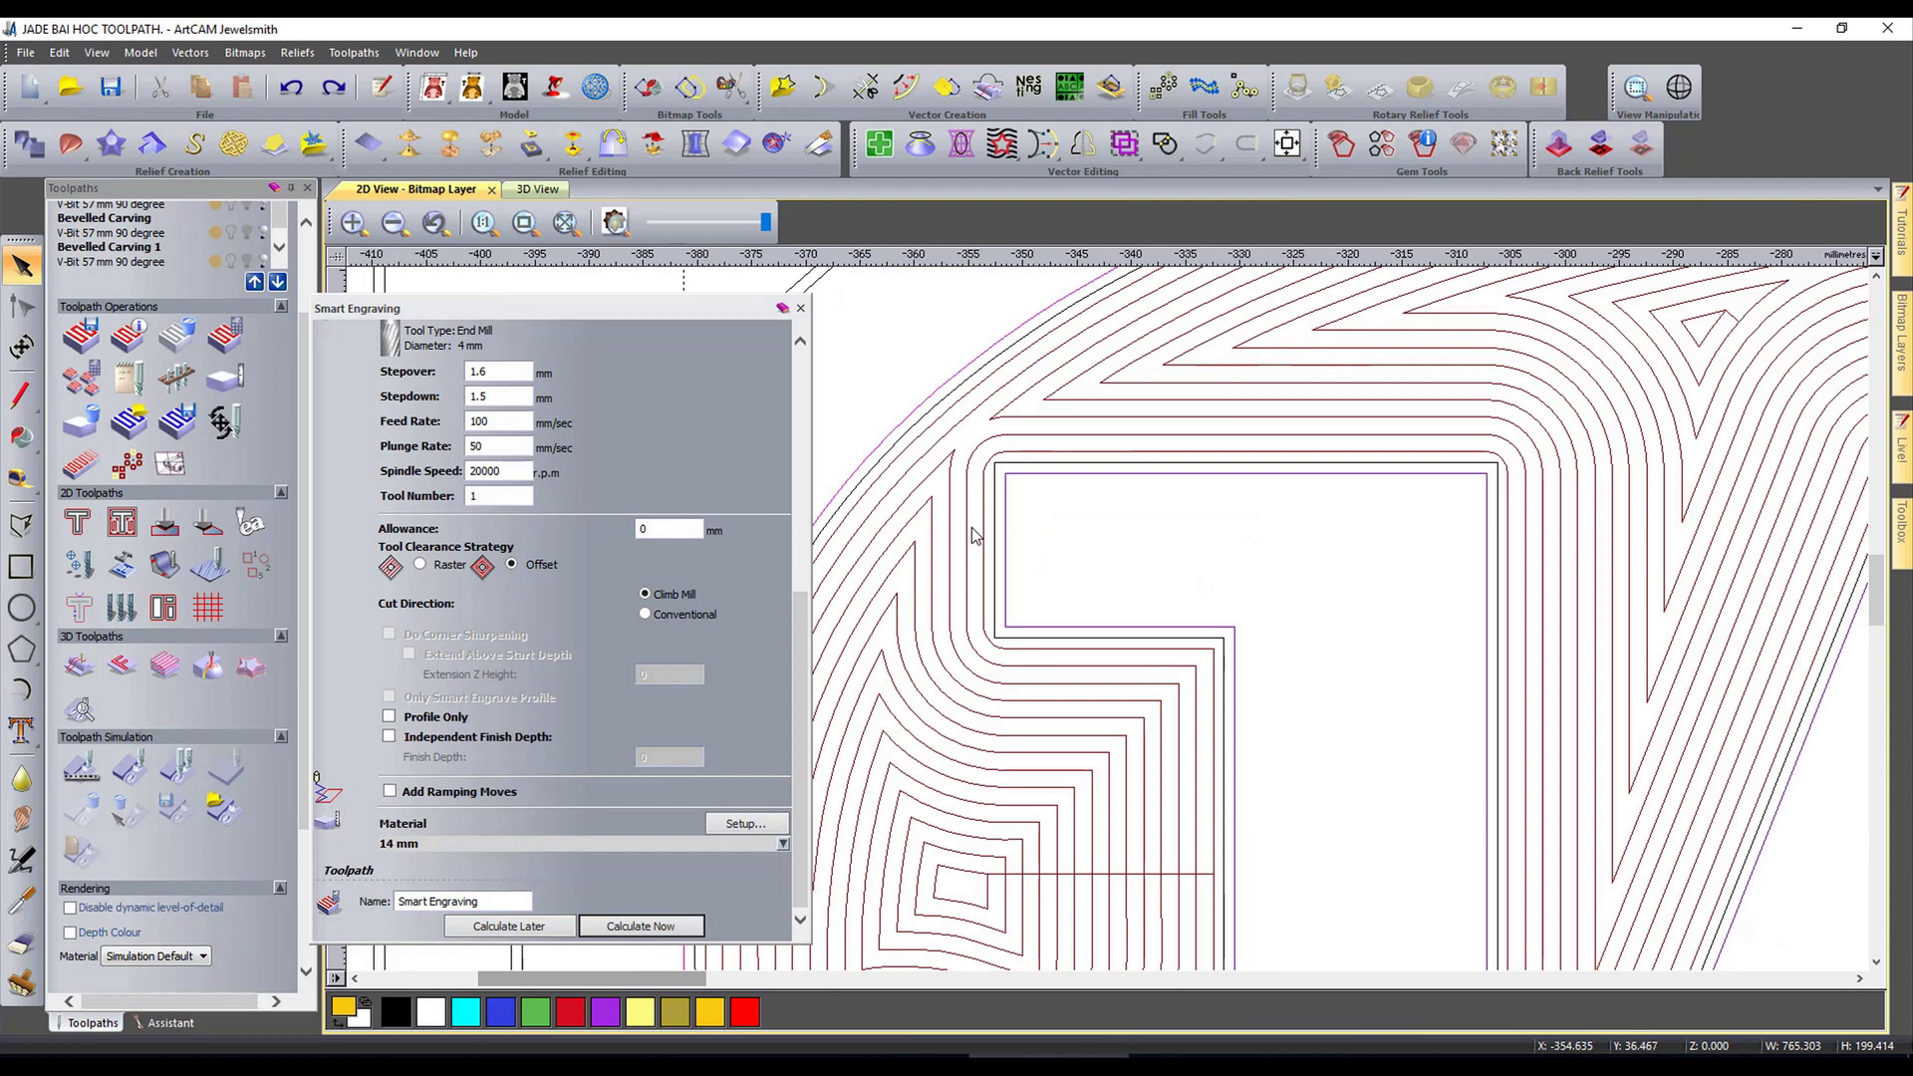
{"action": "scroll", "coordinate": [950, 493], "scroll_direction": "up", "scroll_amount": 1}
{"action": "scroll", "coordinate": [951, 492], "scroll_direction": "down", "scroll_amount": 1}
{"action": "scroll", "coordinate": [1228, 632], "scroll_direction": "down", "scroll_amount": 1}
{"action": "scroll", "coordinate": [1090, 611], "scroll_direction": "up", "scroll_amount": 1}
{"action": "scroll", "coordinate": [1036, 558], "scroll_direction": "down", "scroll_amount": 1}
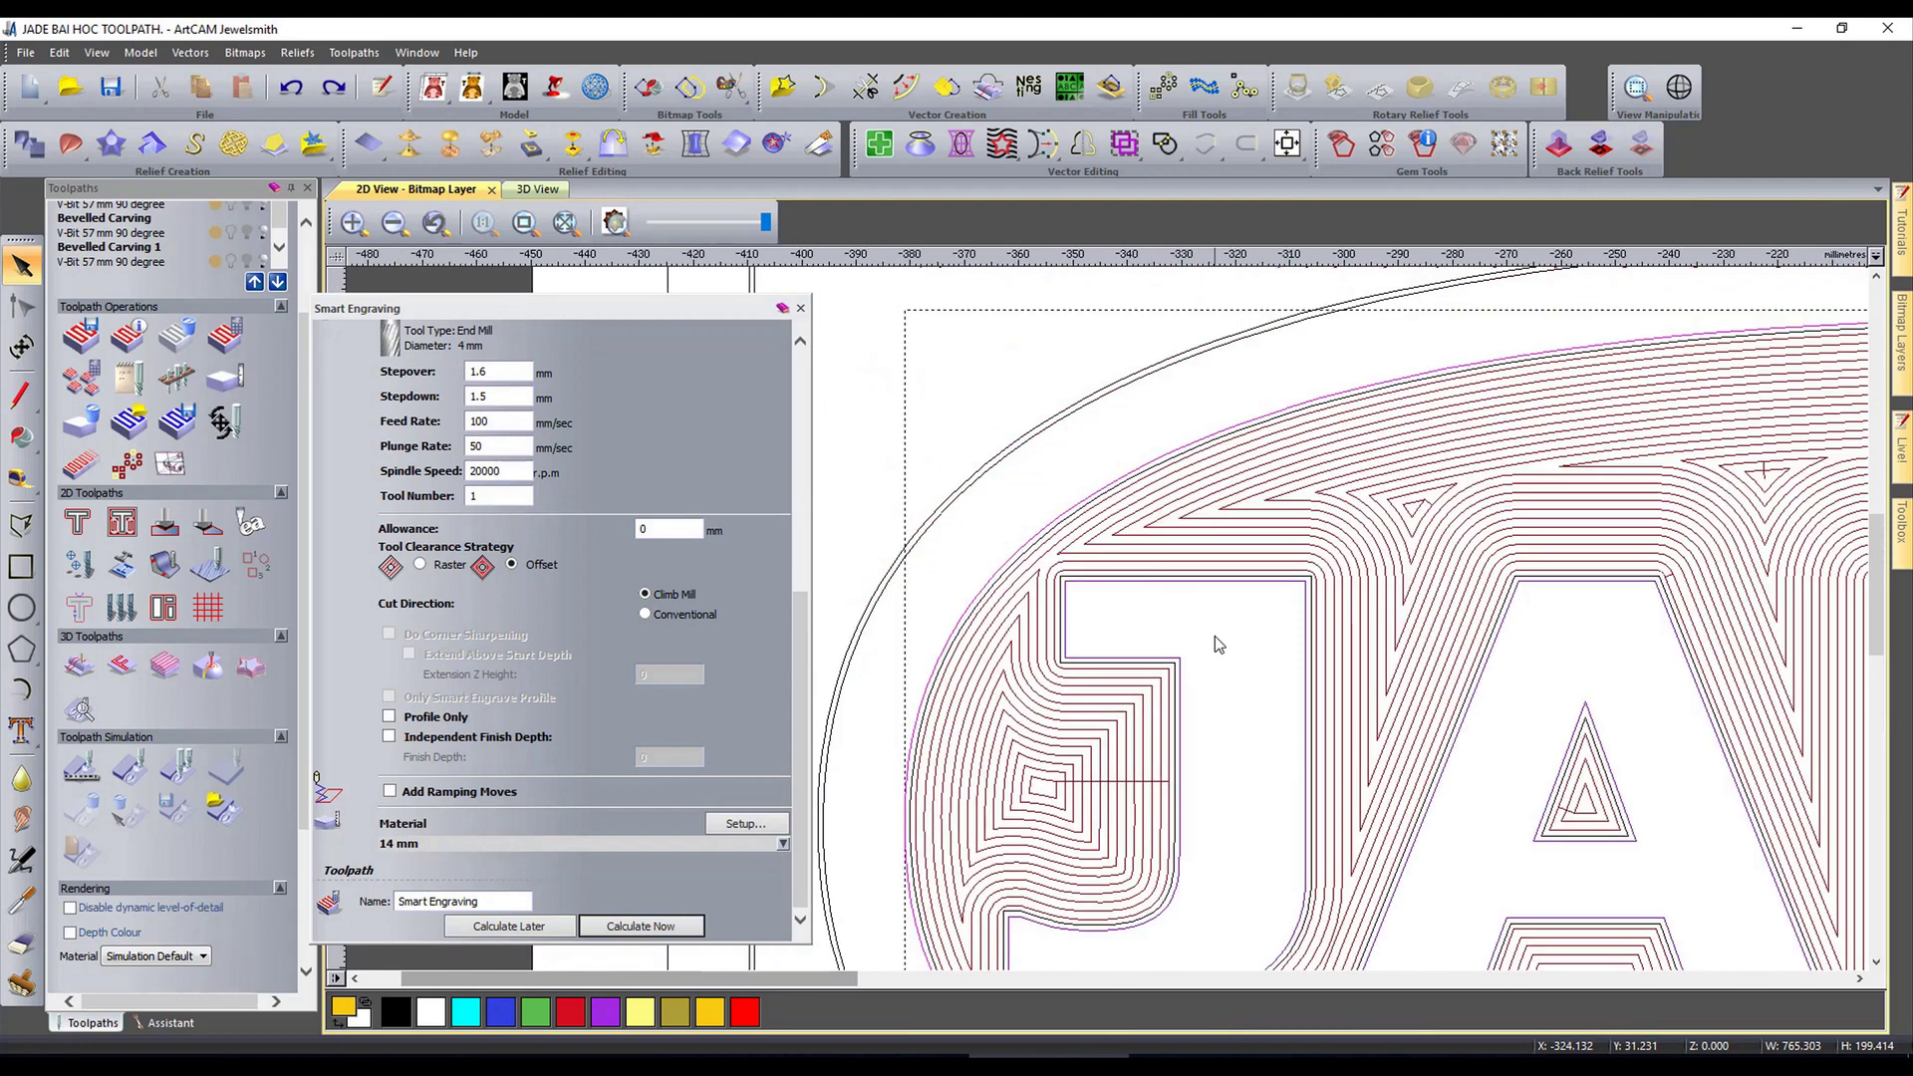
{"action": "scroll", "coordinate": [1216, 636], "scroll_direction": "up", "scroll_amount": 1}
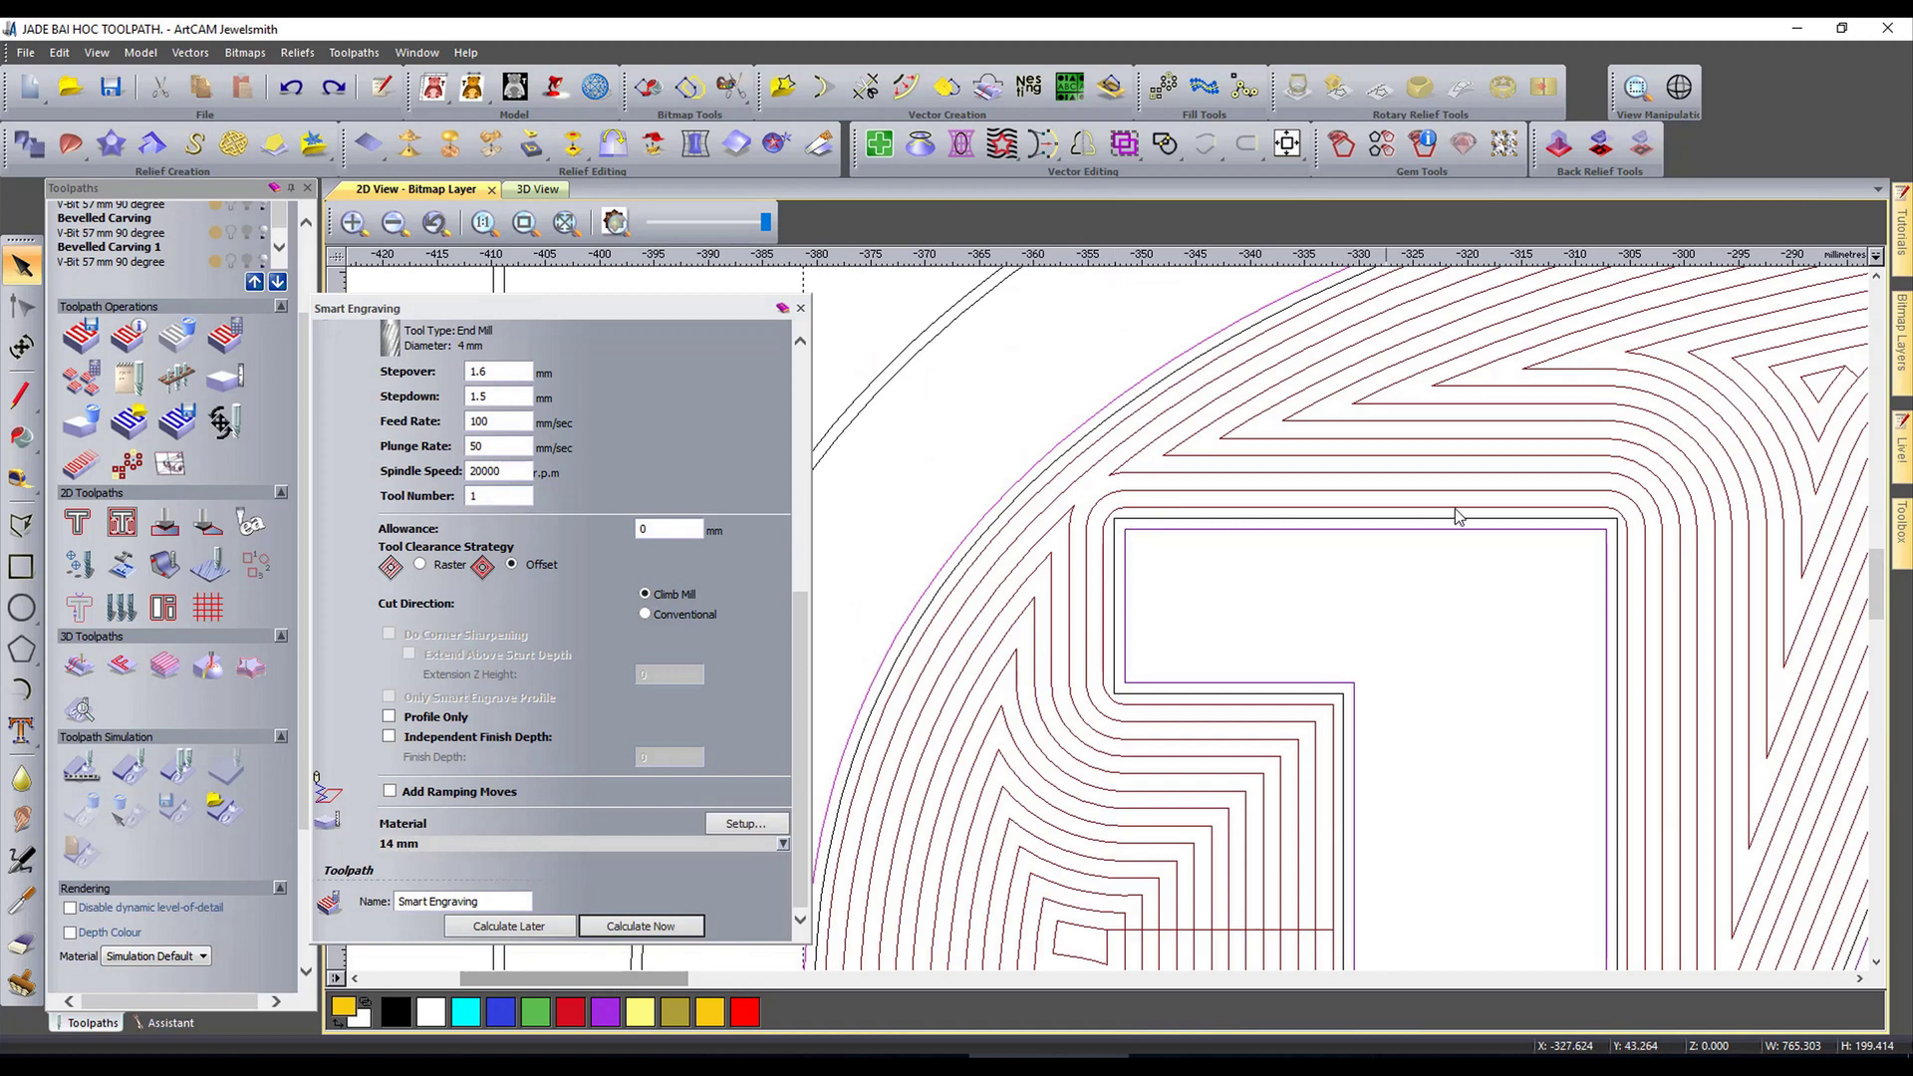
{"action": "scroll", "coordinate": [1485, 516], "scroll_direction": "down", "scroll_amount": 1}
{"action": "scroll", "coordinate": [1365, 638], "scroll_direction": "down", "scroll_amount": 1}
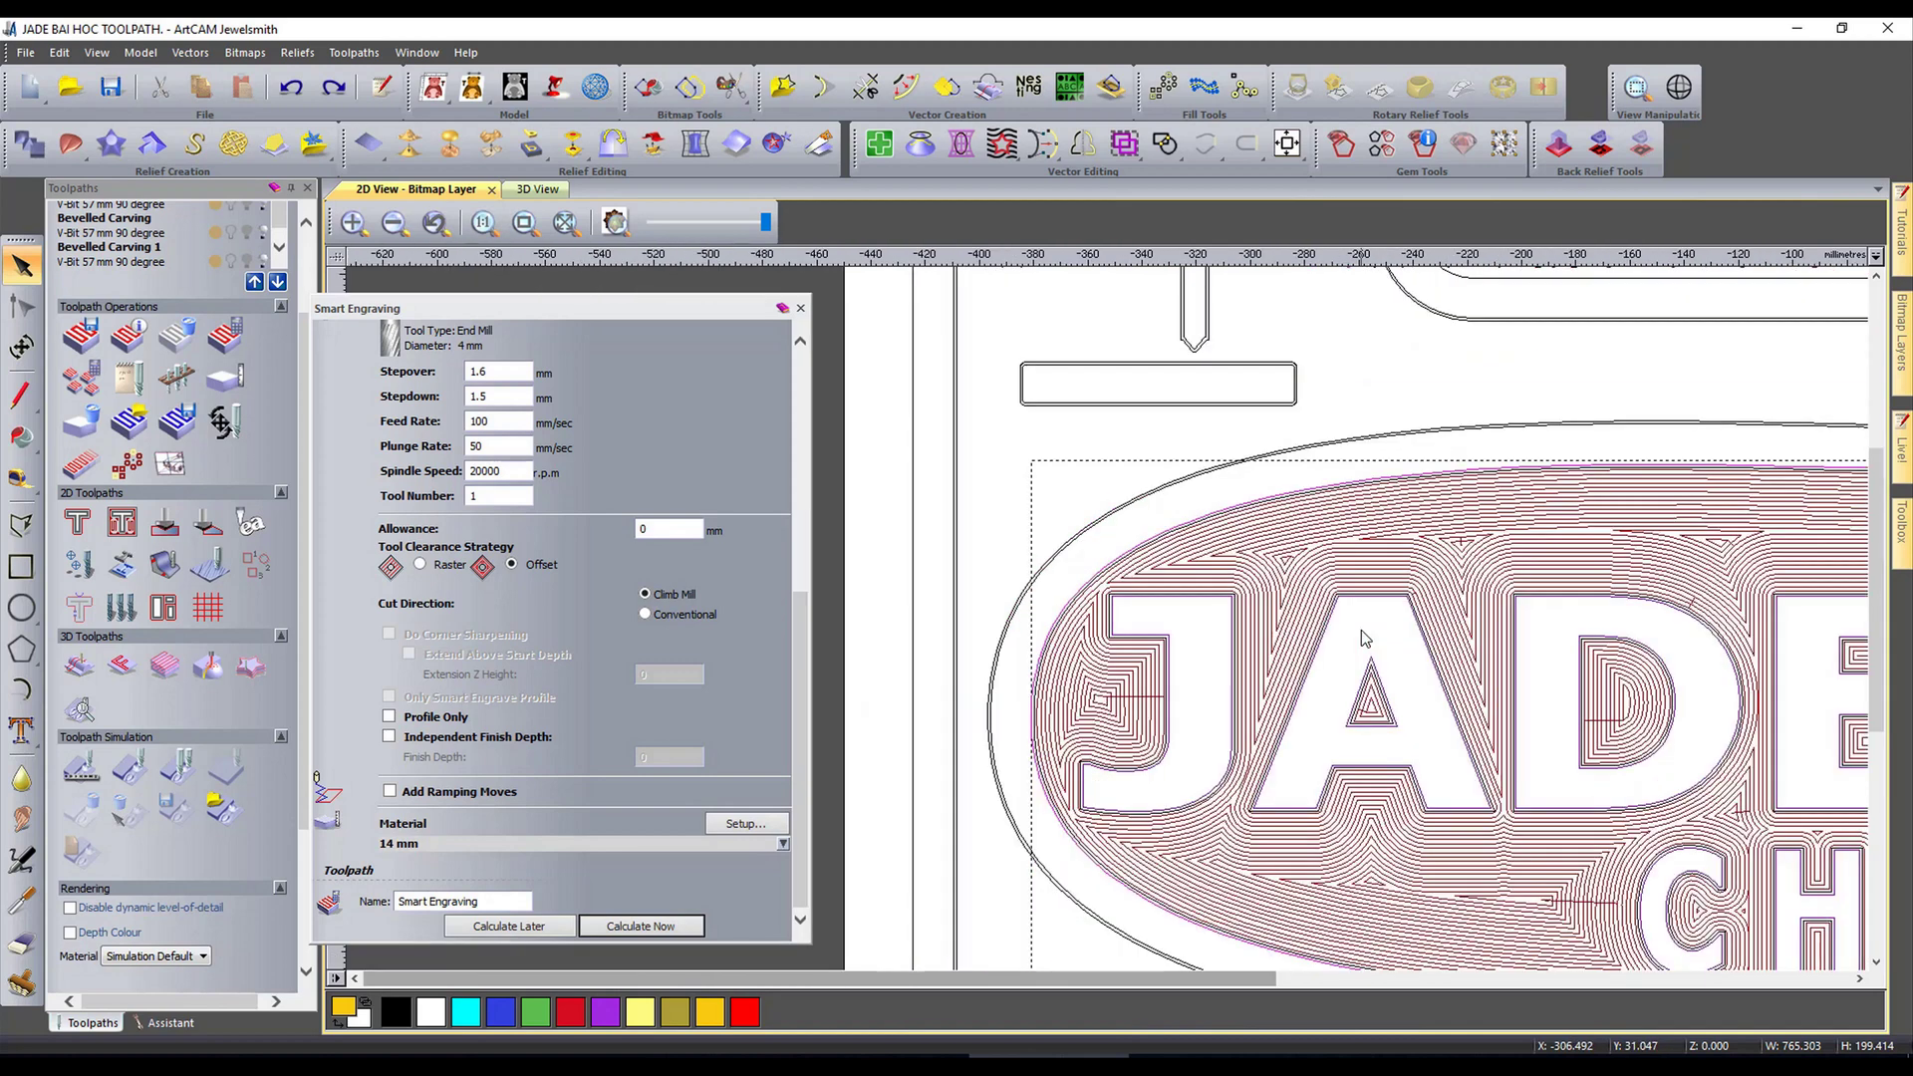
{"action": "scroll", "coordinate": [1160, 802], "scroll_direction": "up", "scroll_amount": 1}
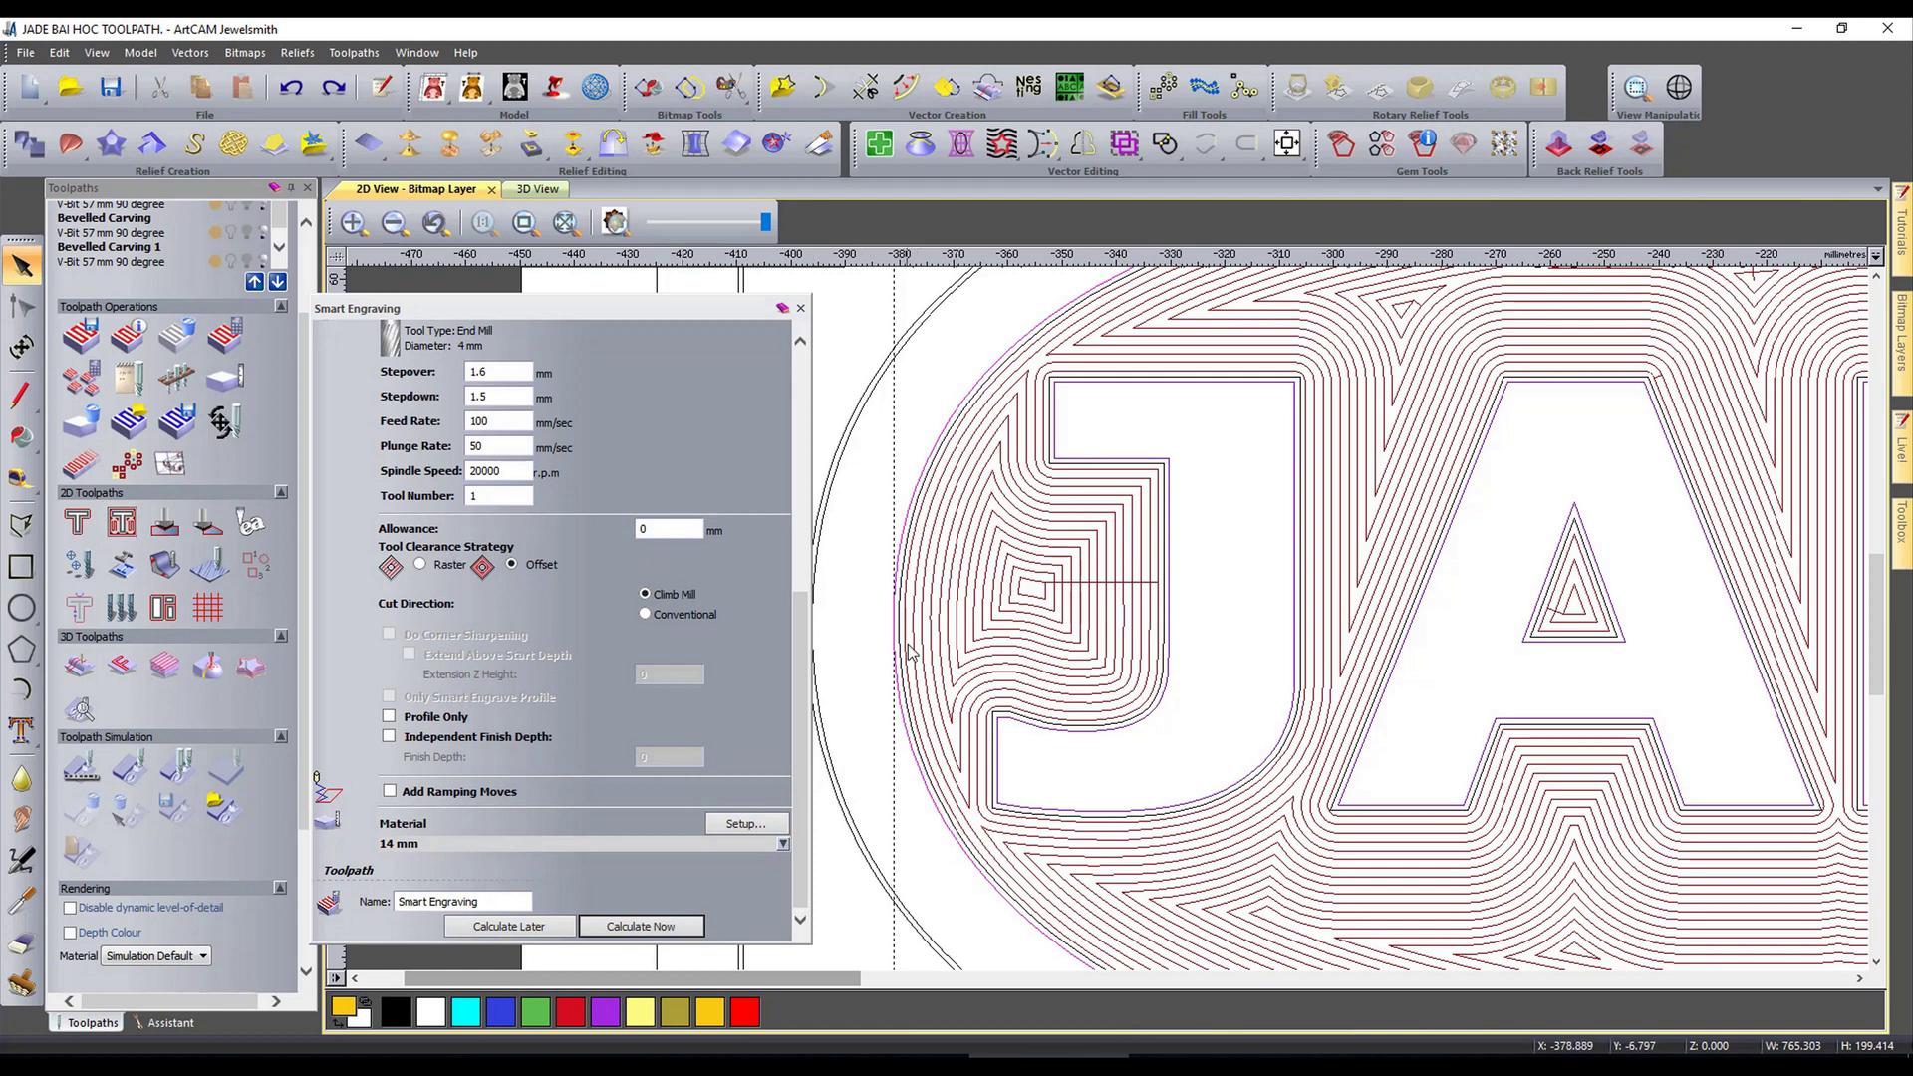
{"action": "scroll", "coordinate": [1146, 576], "scroll_direction": "down", "scroll_amount": 3}
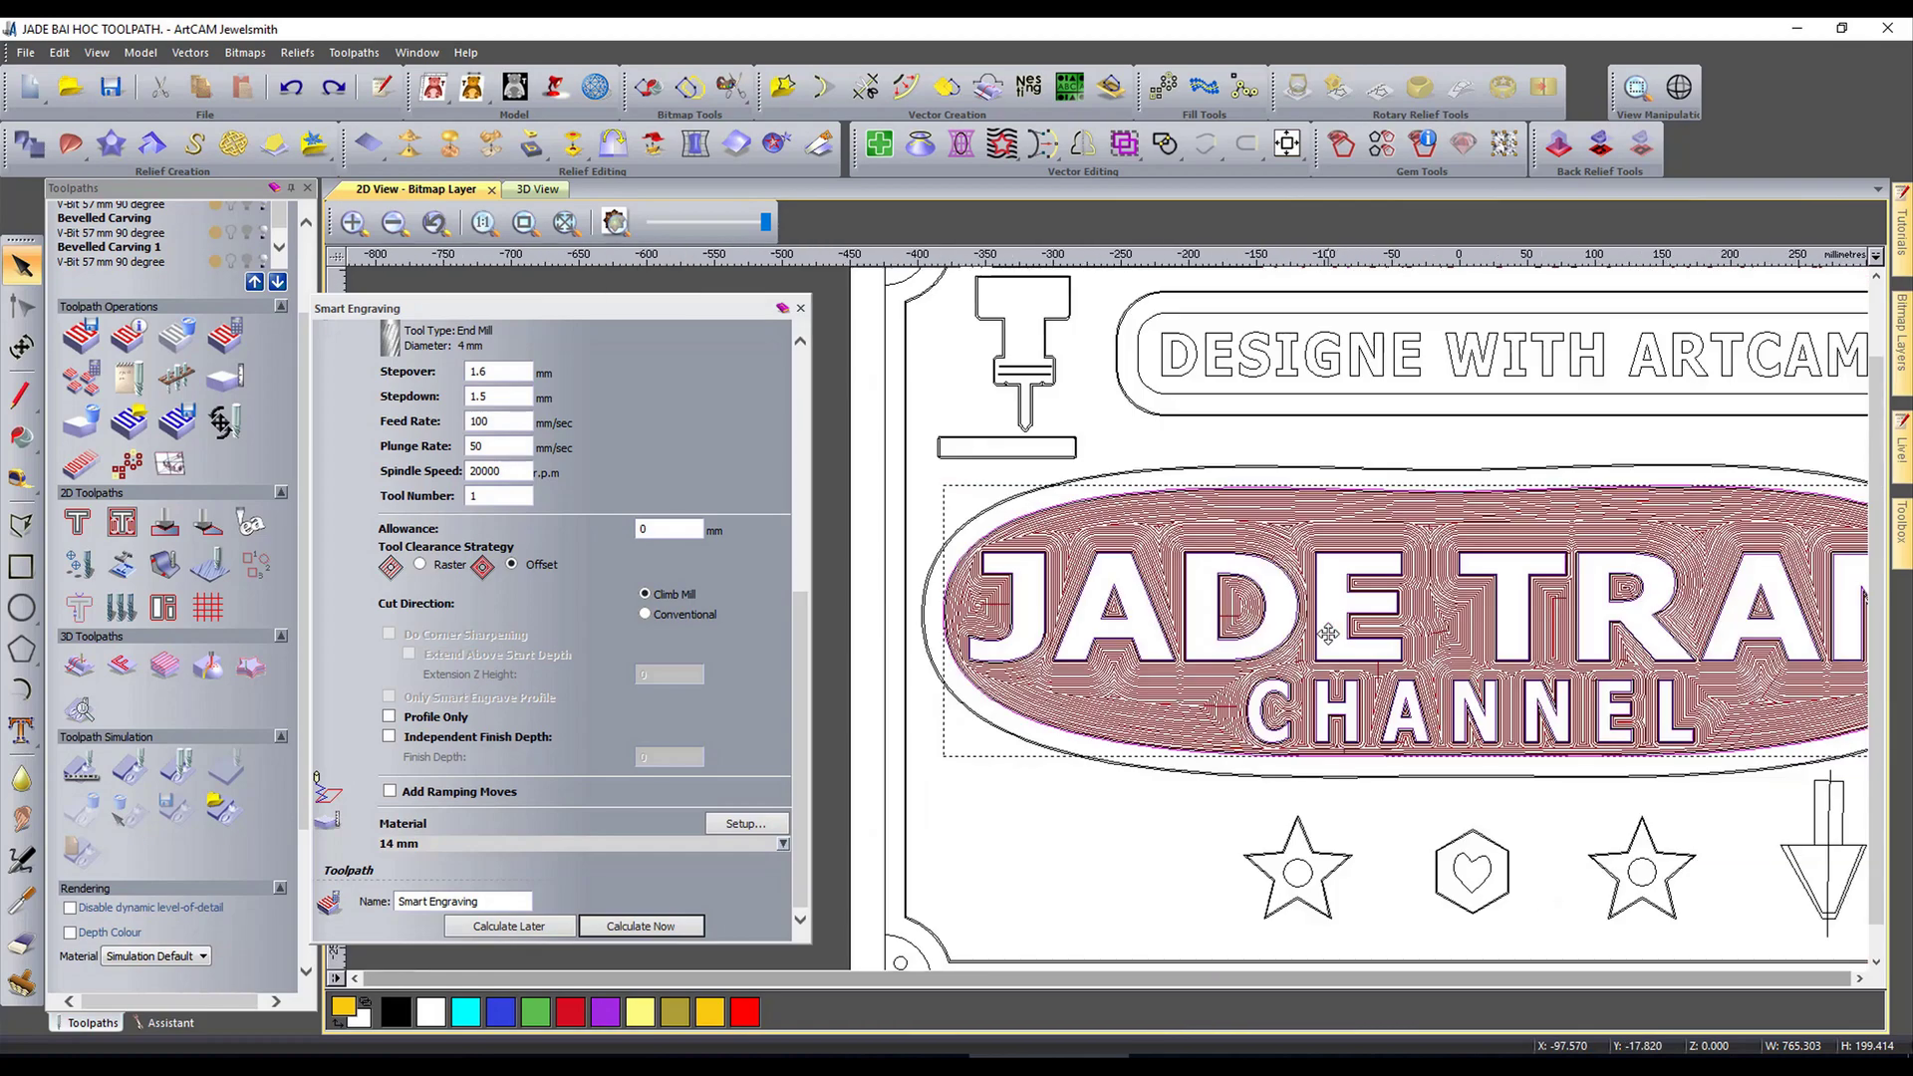
{"action": "scroll", "coordinate": [1094, 580], "scroll_direction": "up", "scroll_amount": 3}
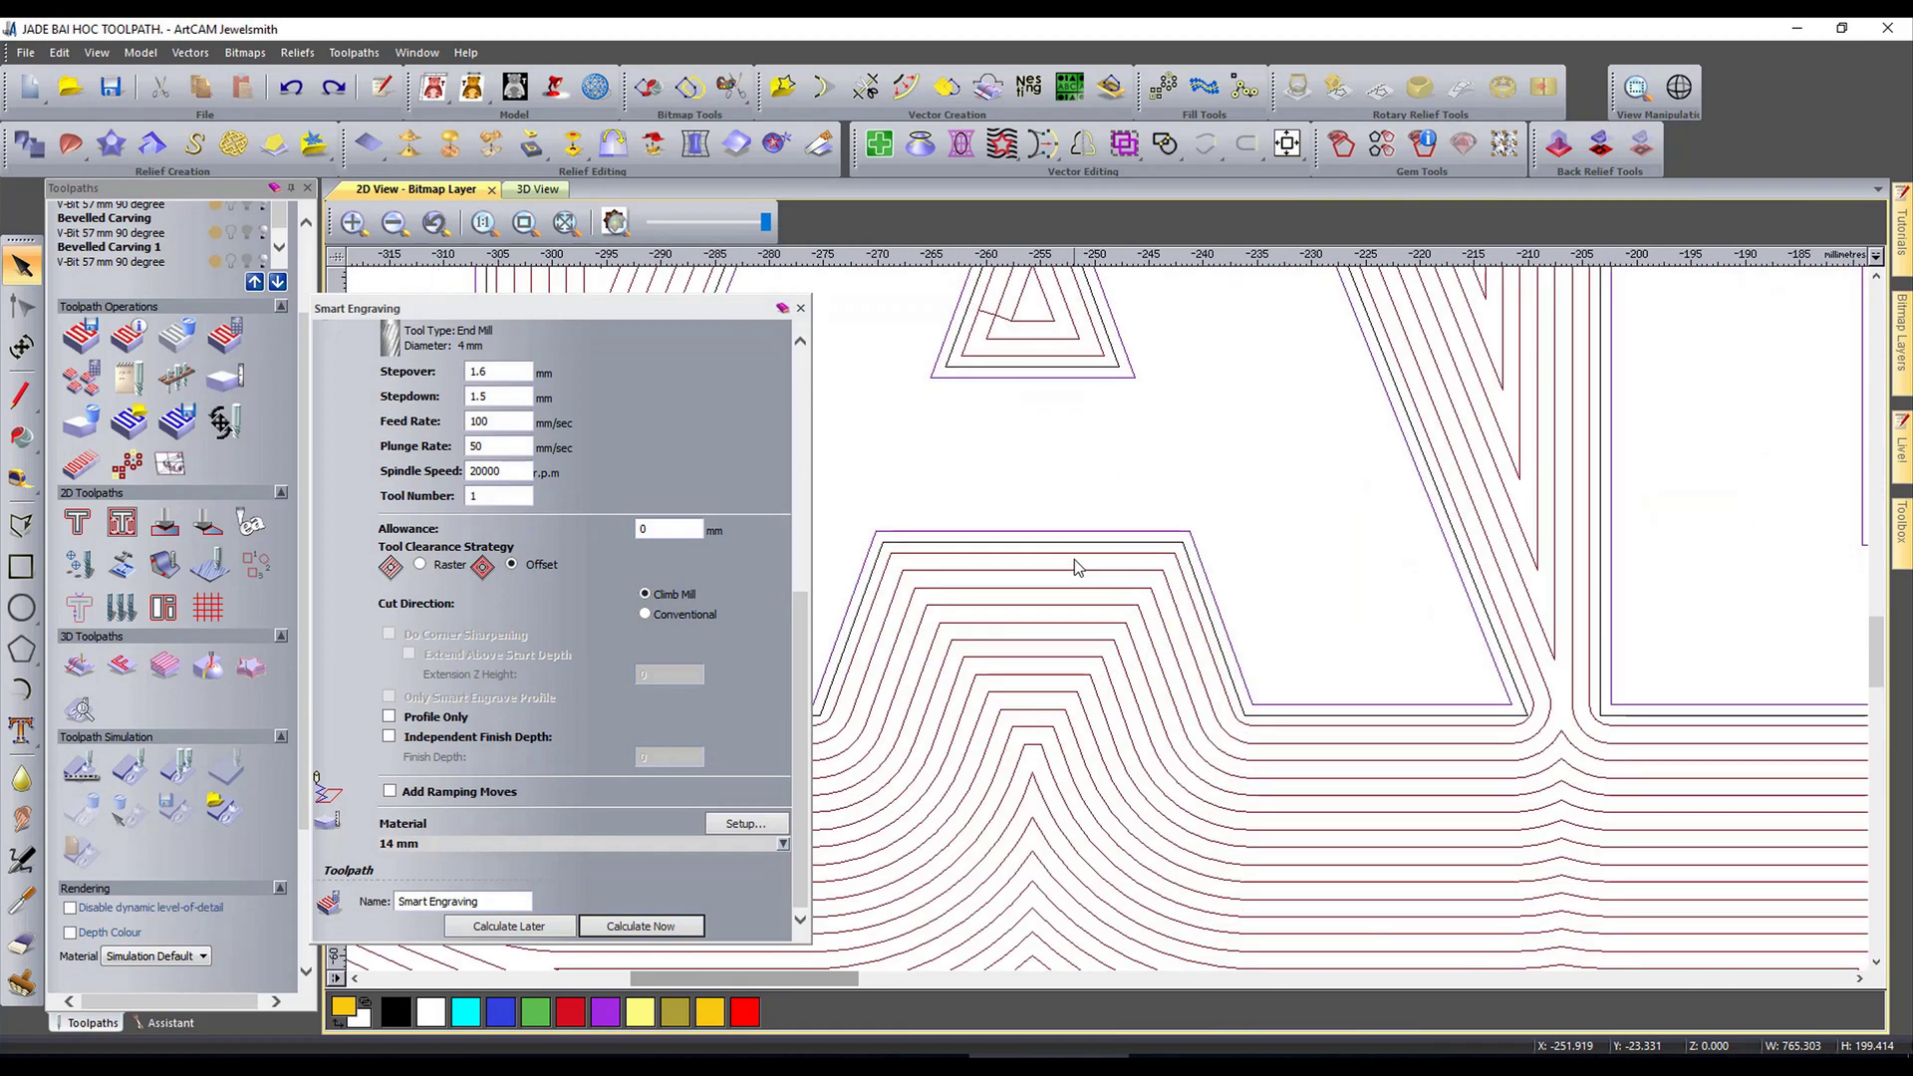
{"action": "scroll", "coordinate": [1210, 566], "scroll_direction": "down", "scroll_amount": 3}
{"action": "scroll", "coordinate": [1027, 665], "scroll_direction": "up", "scroll_amount": 1}
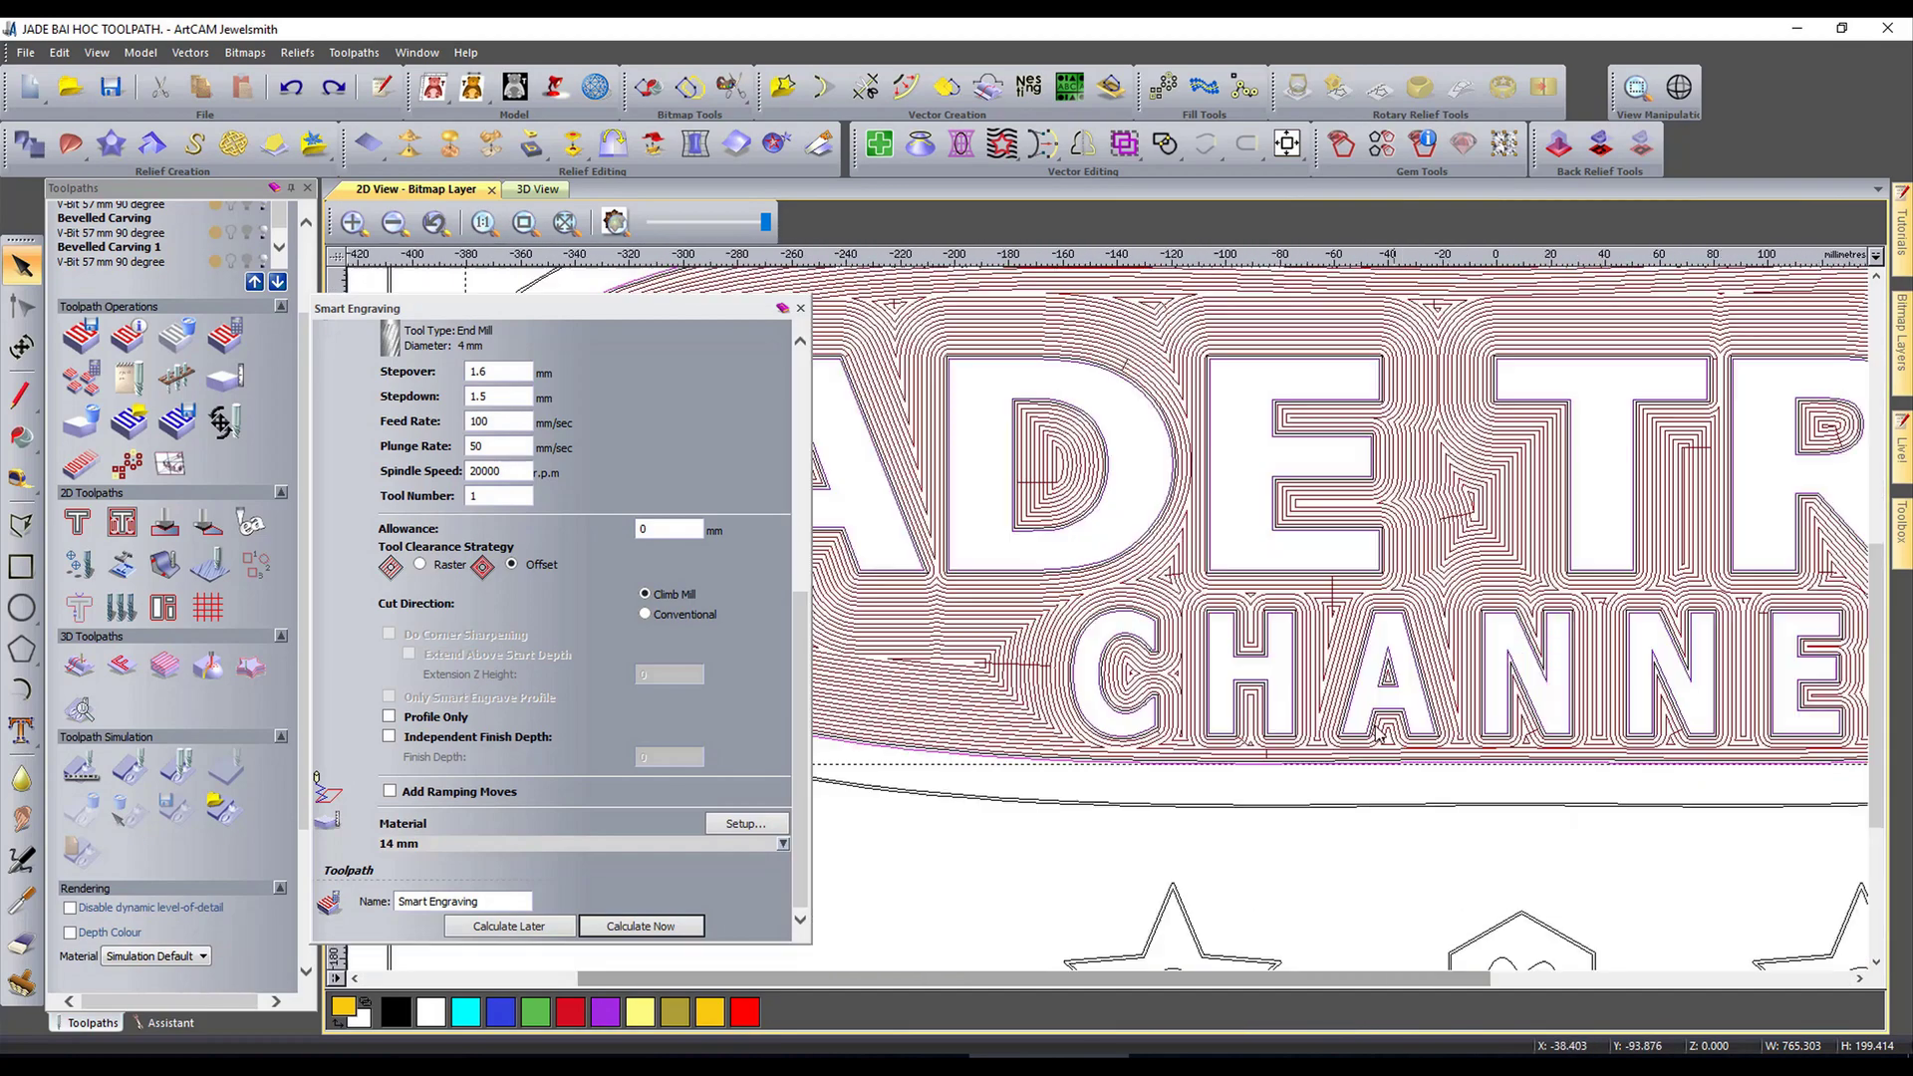
{"action": "scroll", "coordinate": [1141, 617], "scroll_direction": "up", "scroll_amount": 2}
{"action": "scroll", "coordinate": [1179, 631], "scroll_direction": "down", "scroll_amount": 2}
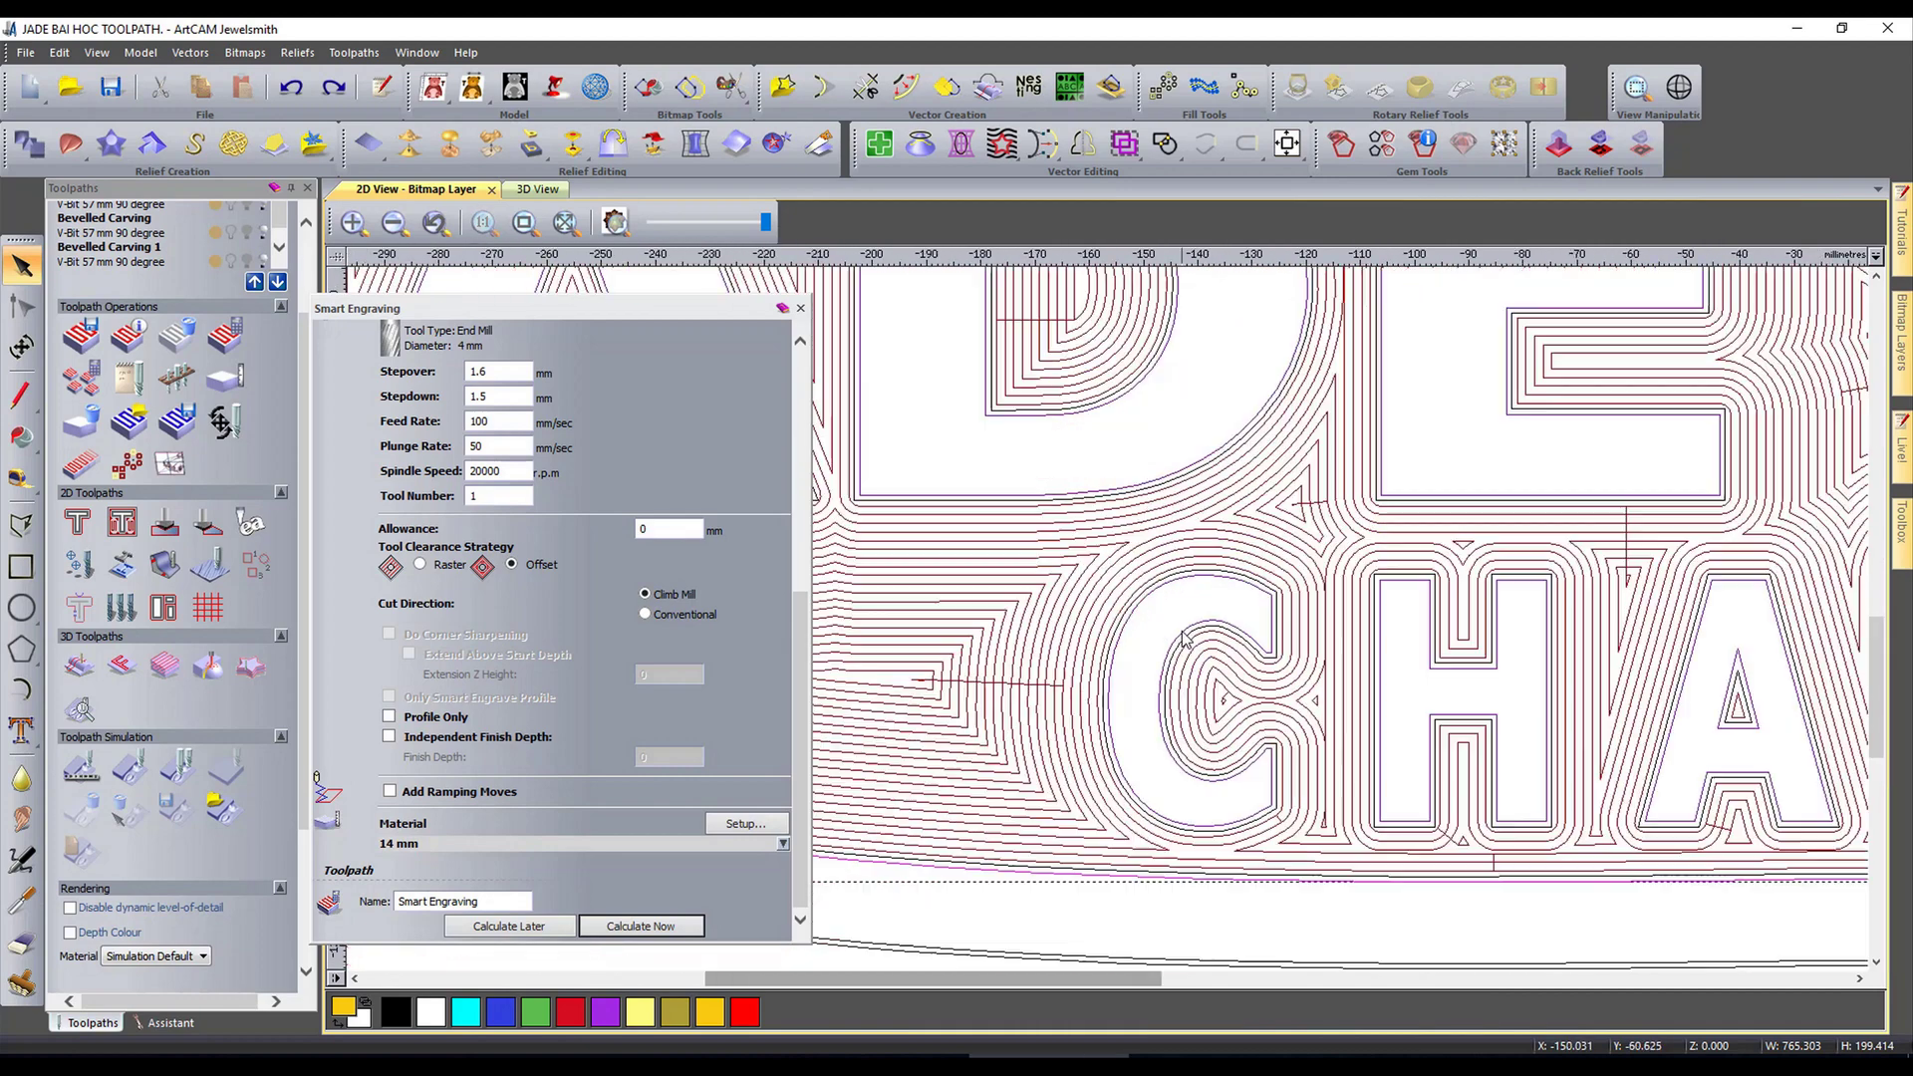
Step: Review the 2D Area Clearance settings, then inspect the engraving passes between the letters and across the whole oval
{"action": "left_click", "coordinate": [120, 541]}
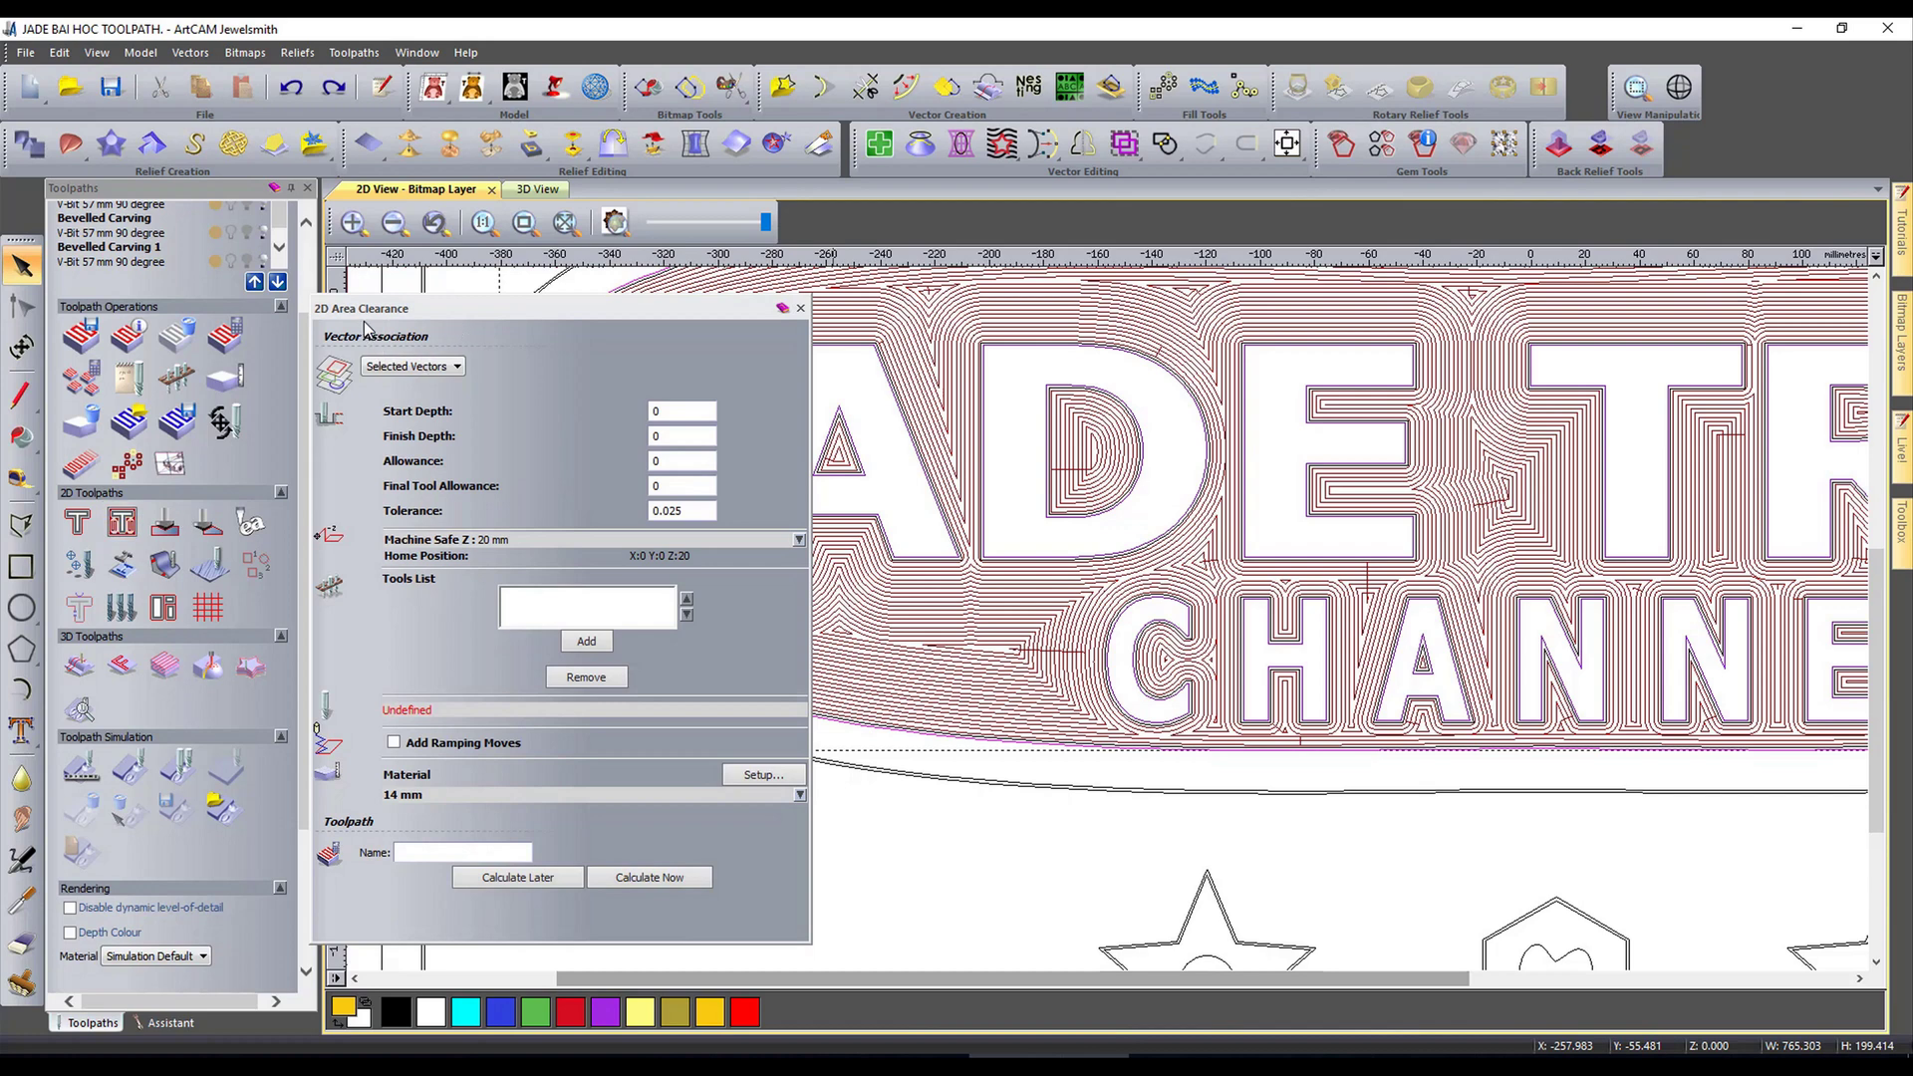
{"action": "left_click", "coordinate": [801, 309]}
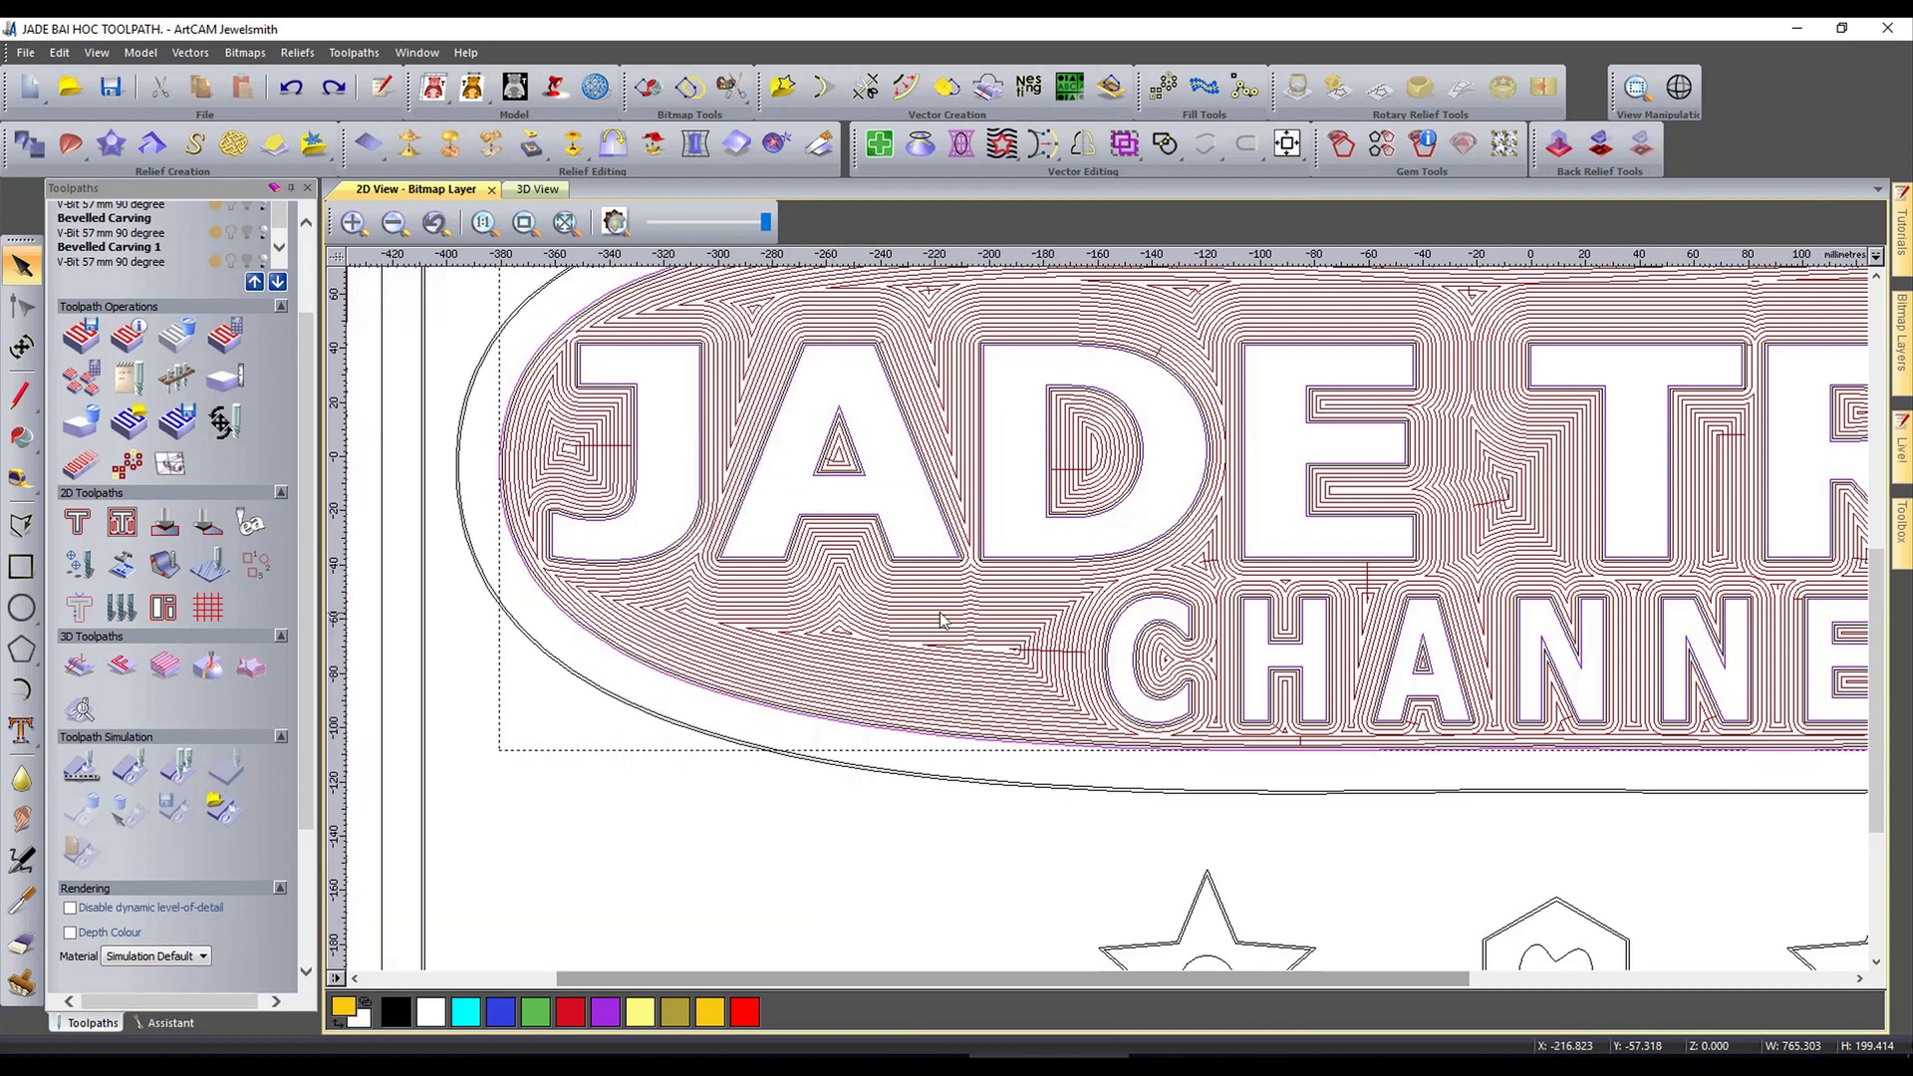
{"action": "scroll", "coordinate": [936, 611], "scroll_direction": "down", "scroll_amount": 3}
{"action": "scroll", "coordinate": [1254, 603], "scroll_direction": "up", "scroll_amount": 4}
{"action": "scroll", "coordinate": [1253, 602], "scroll_direction": "down", "scroll_amount": 3}
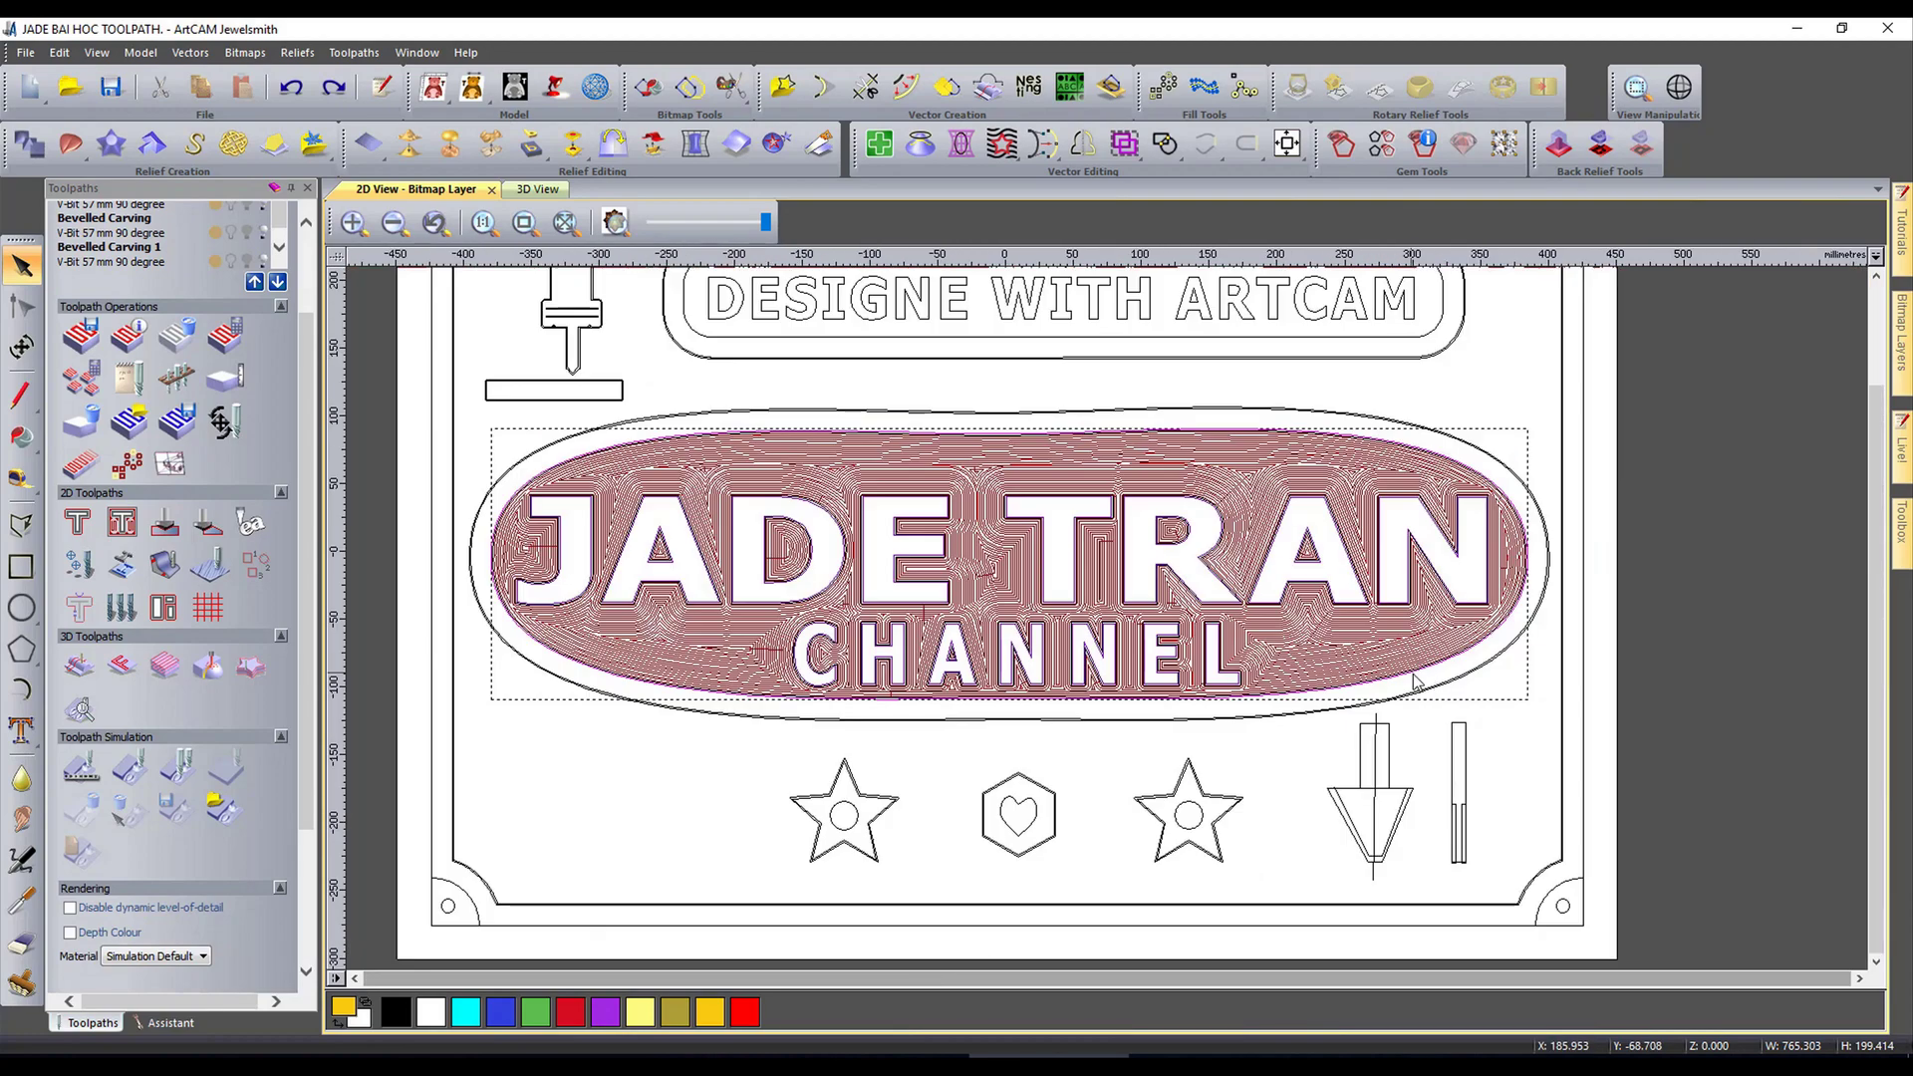
{"action": "scroll", "coordinate": [1007, 603], "scroll_direction": "up", "scroll_amount": 3}
{"action": "scroll", "coordinate": [996, 750], "scroll_direction": "up", "scroll_amount": 2}
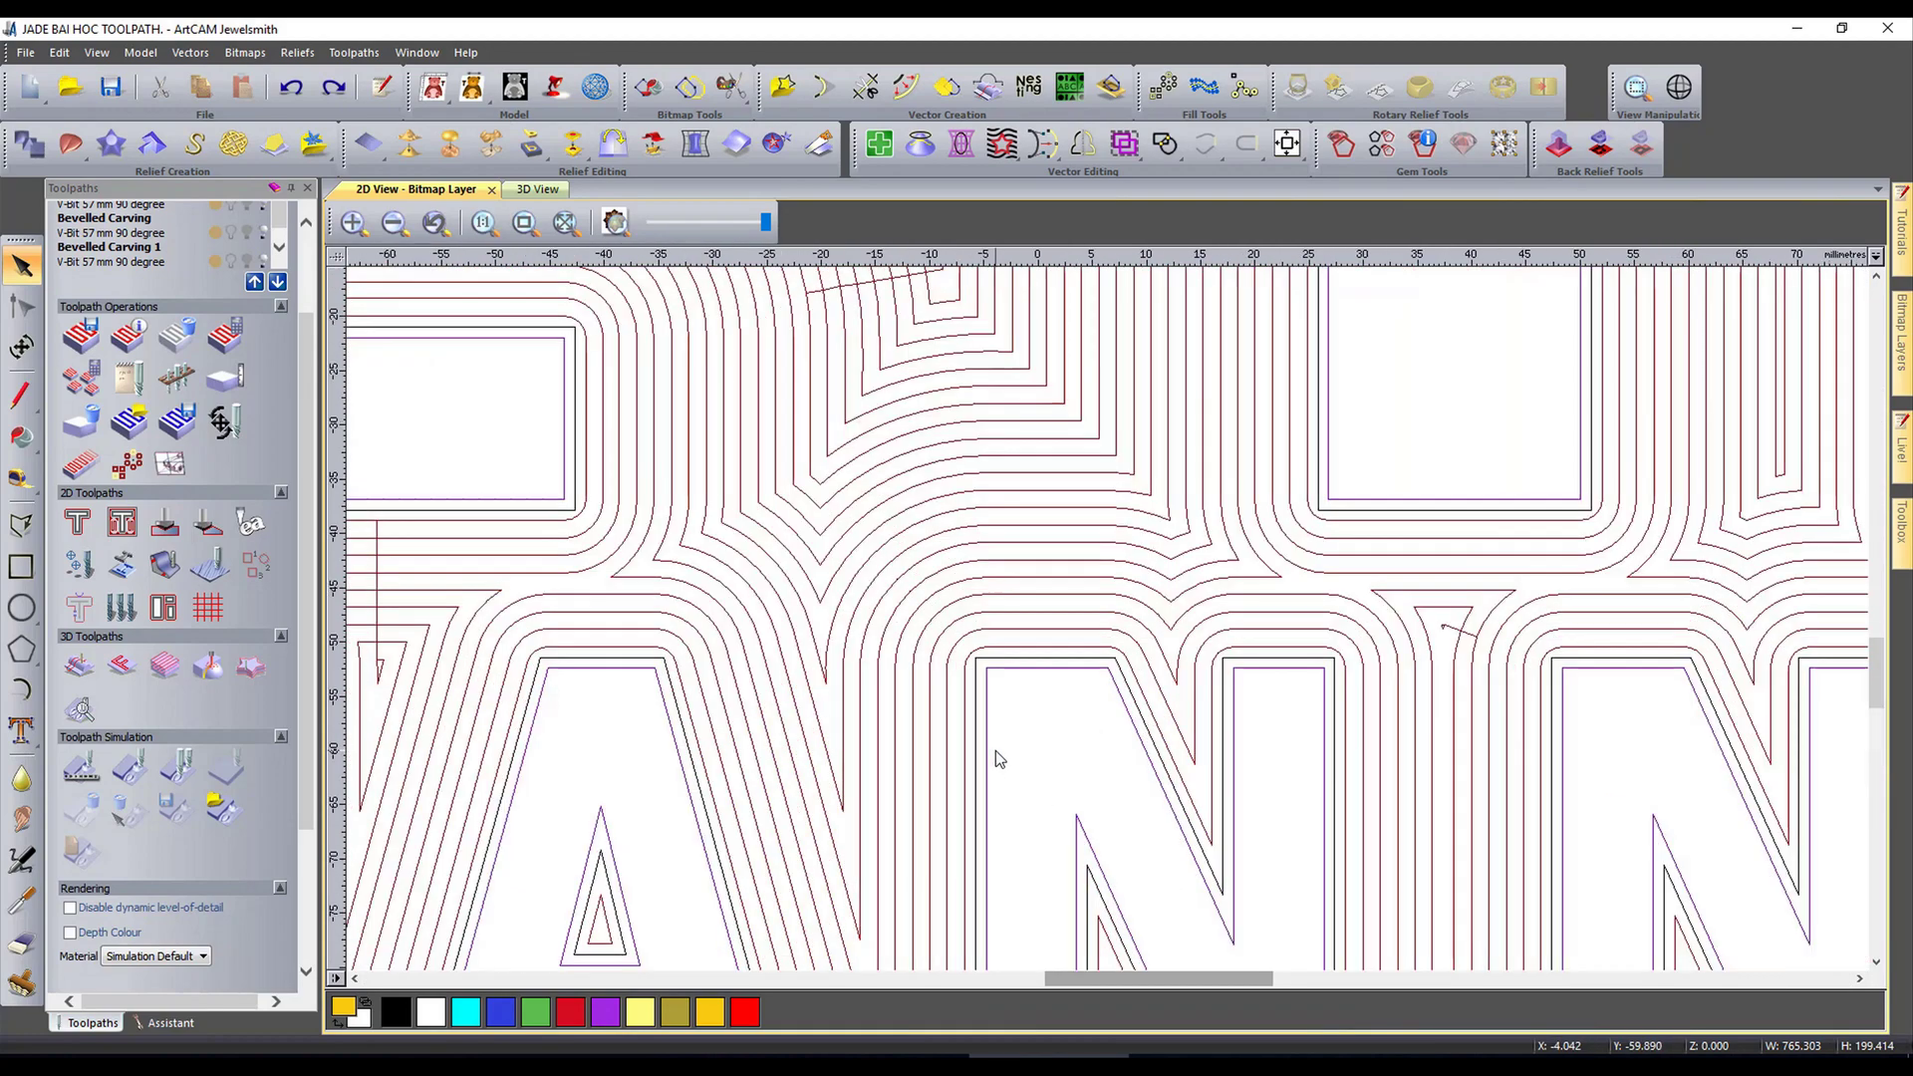
{"action": "scroll", "coordinate": [1020, 793], "scroll_direction": "down", "scroll_amount": 3}
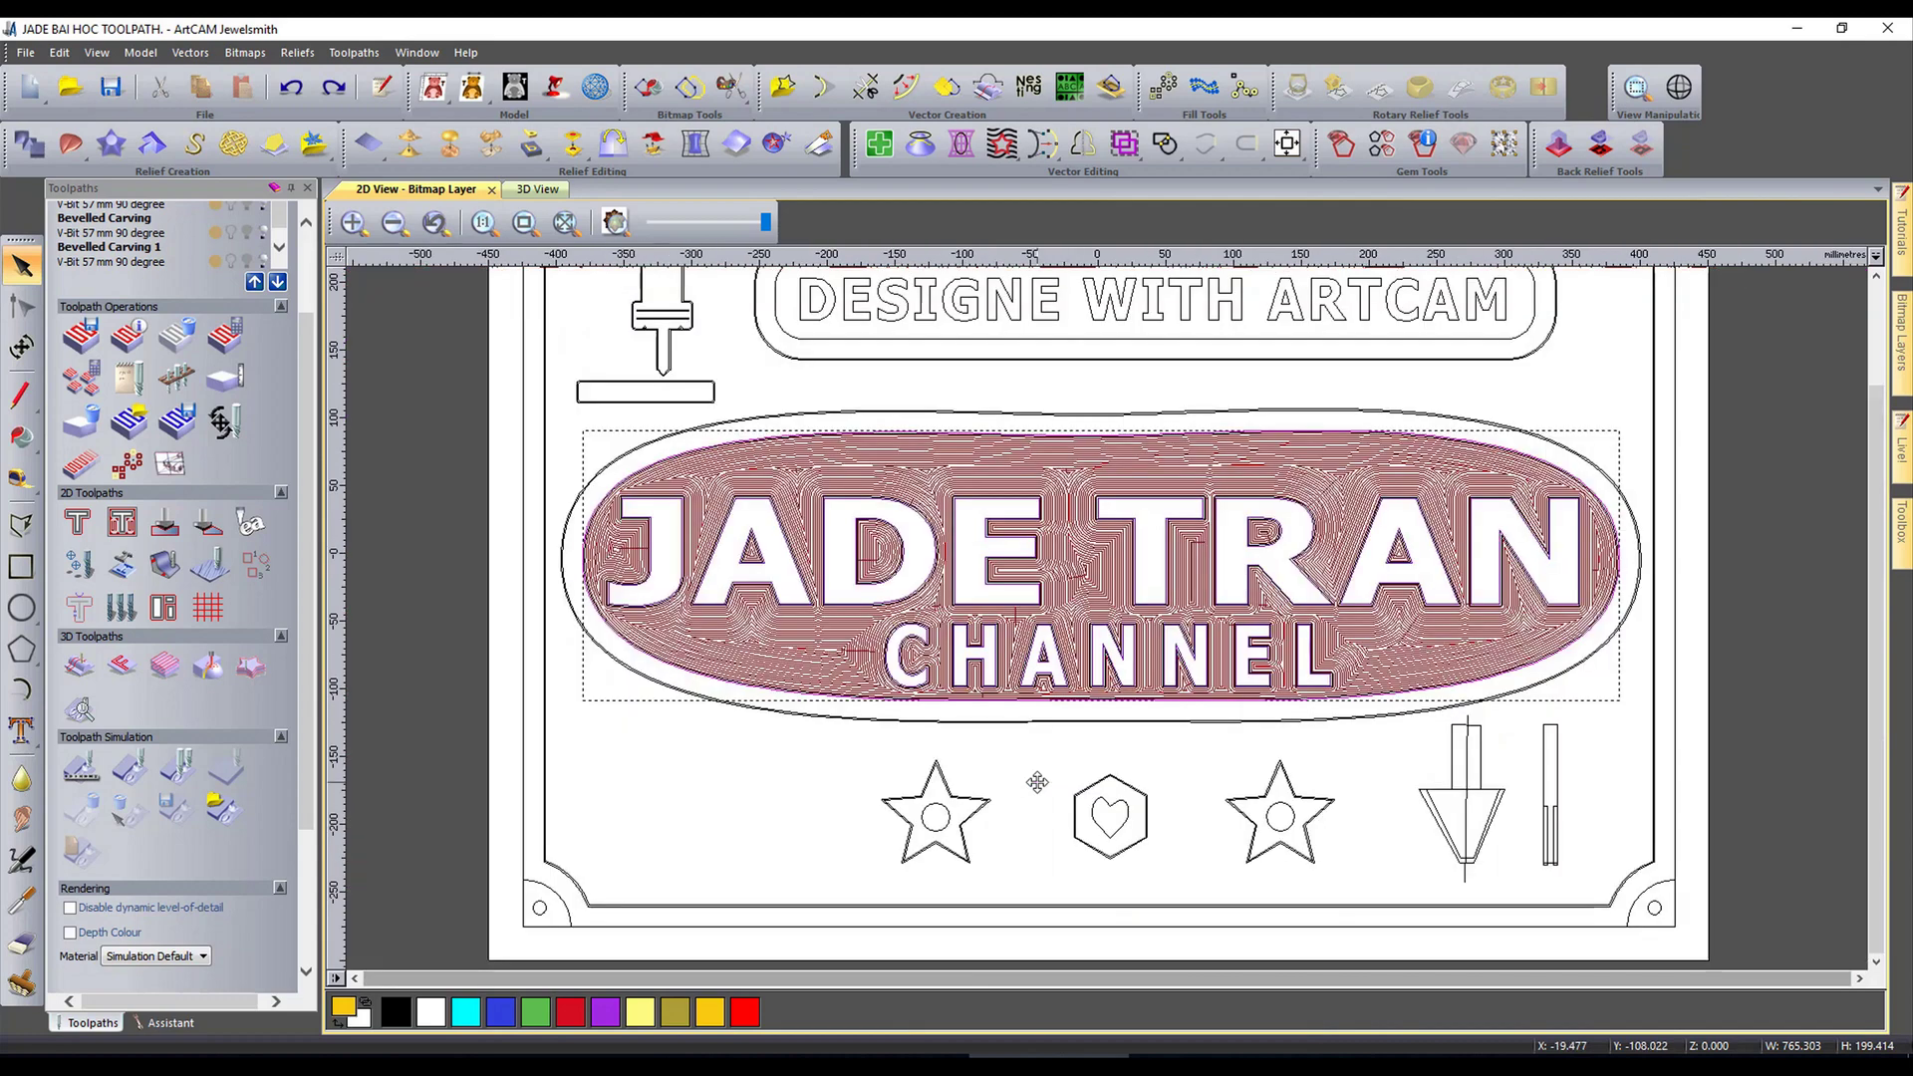
Step: Simulate the calculated Smart Engraving toolpath on the whole model at standard resolution
{"action": "scroll", "coordinate": [854, 582], "scroll_direction": "up", "scroll_amount": 2}
{"action": "scroll", "coordinate": [854, 582], "scroll_direction": "up", "scroll_amount": 3}
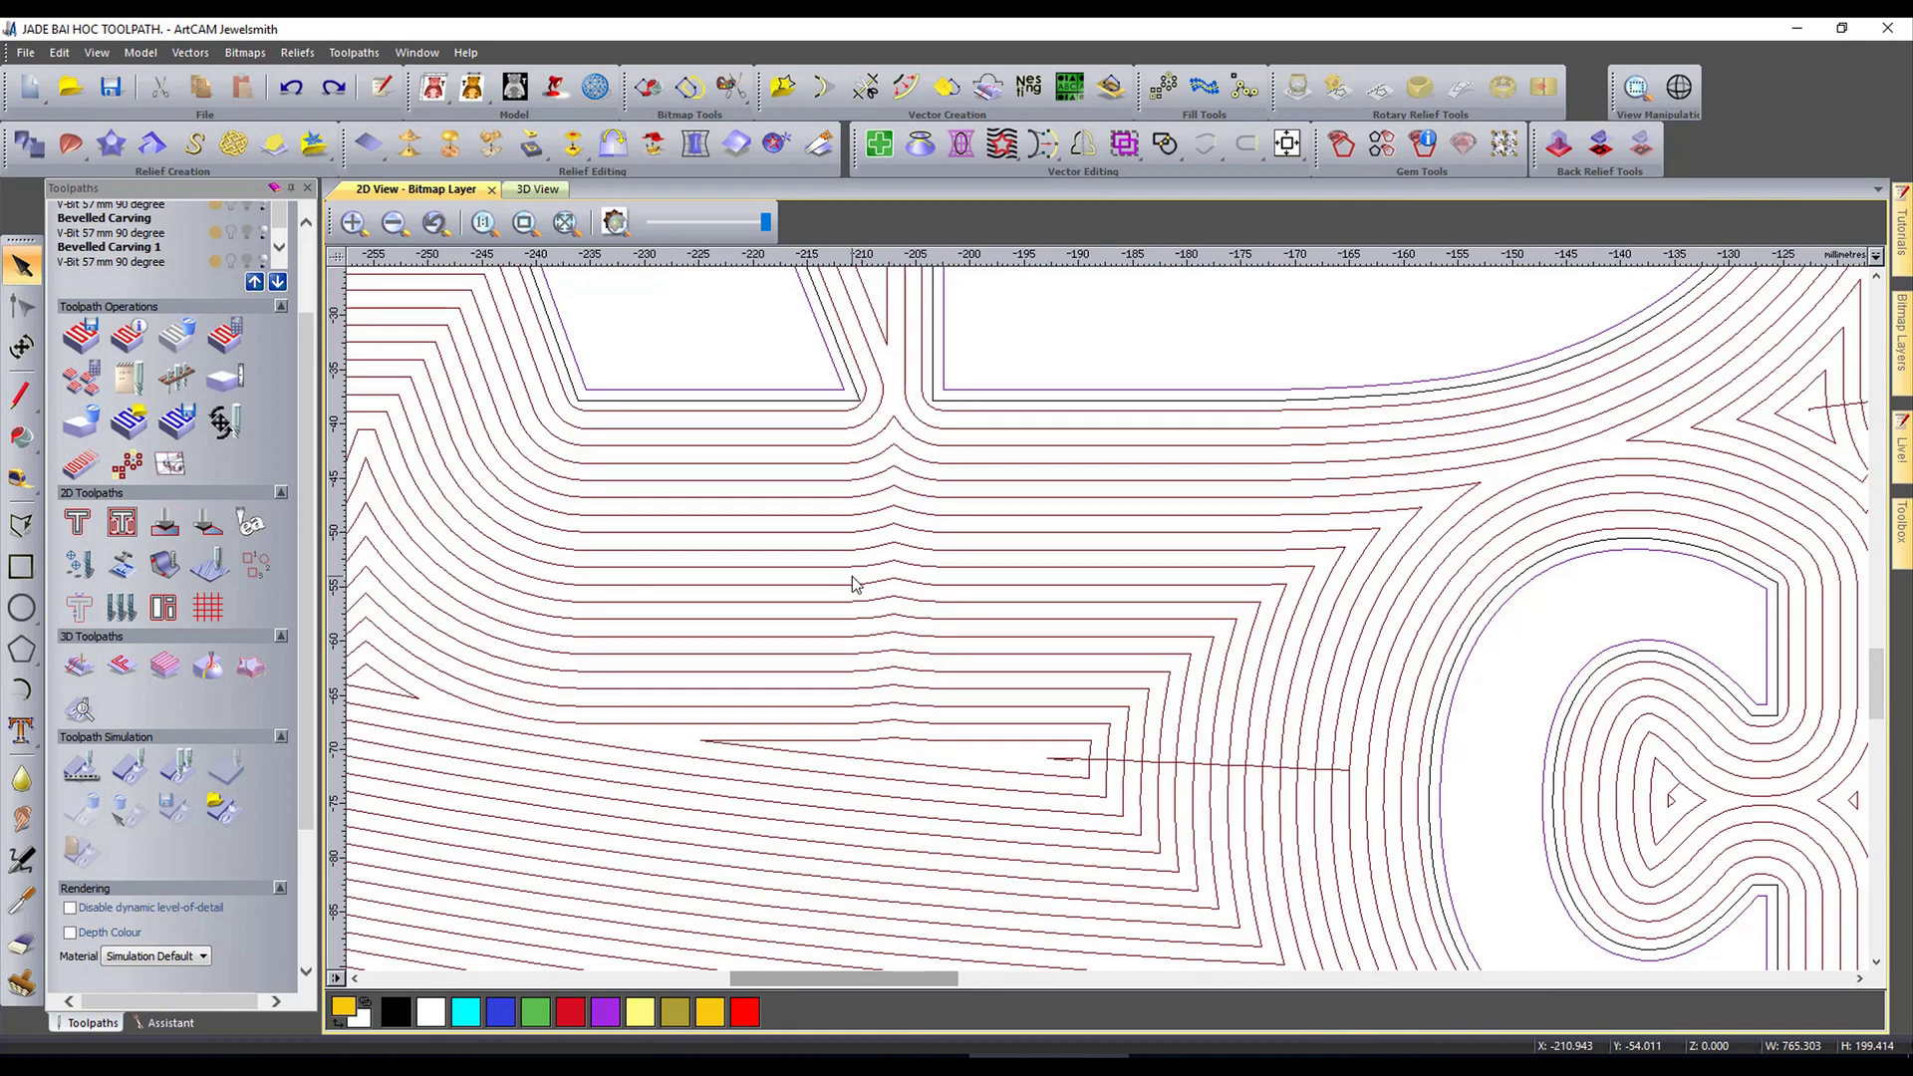
{"action": "scroll", "coordinate": [865, 598], "scroll_direction": "down", "scroll_amount": 2}
{"action": "scroll", "coordinate": [949, 434], "scroll_direction": "up", "scroll_amount": 2}
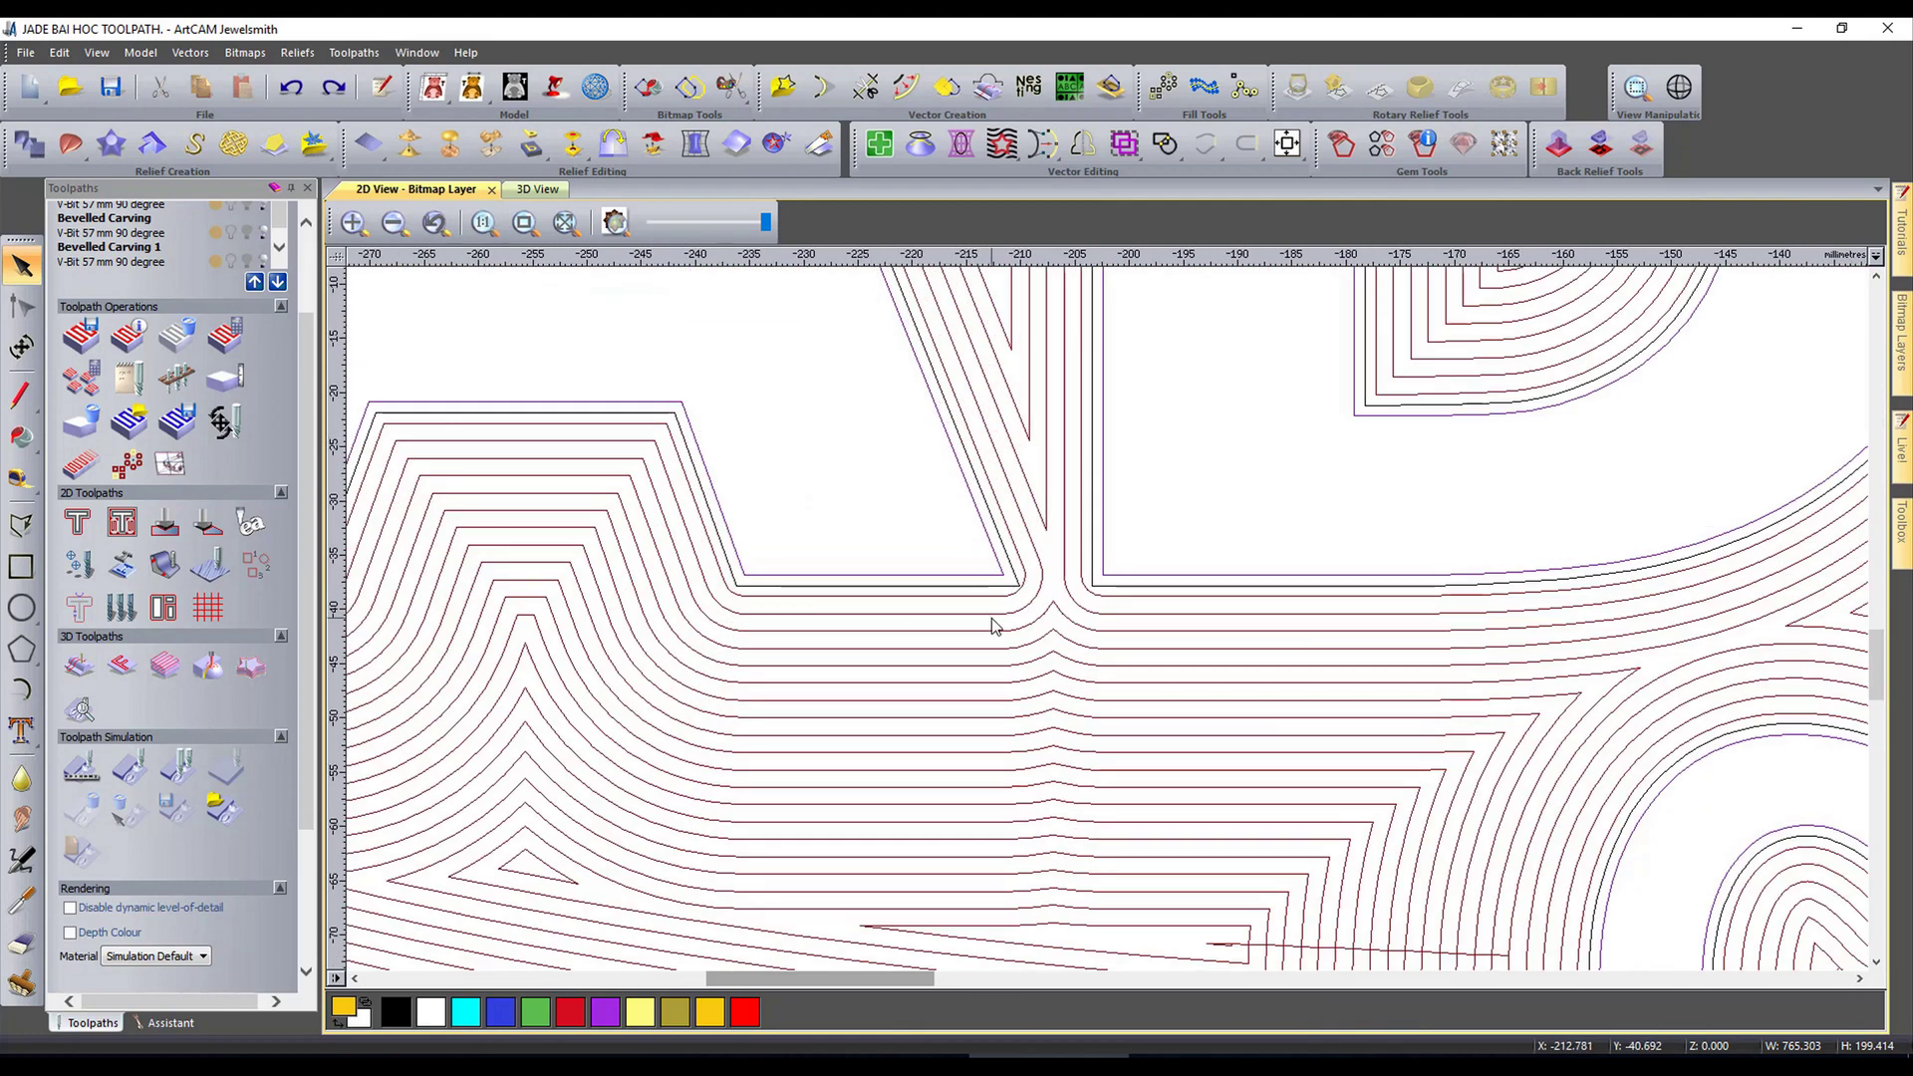
{"action": "scroll", "coordinate": [986, 633], "scroll_direction": "down", "scroll_amount": 3}
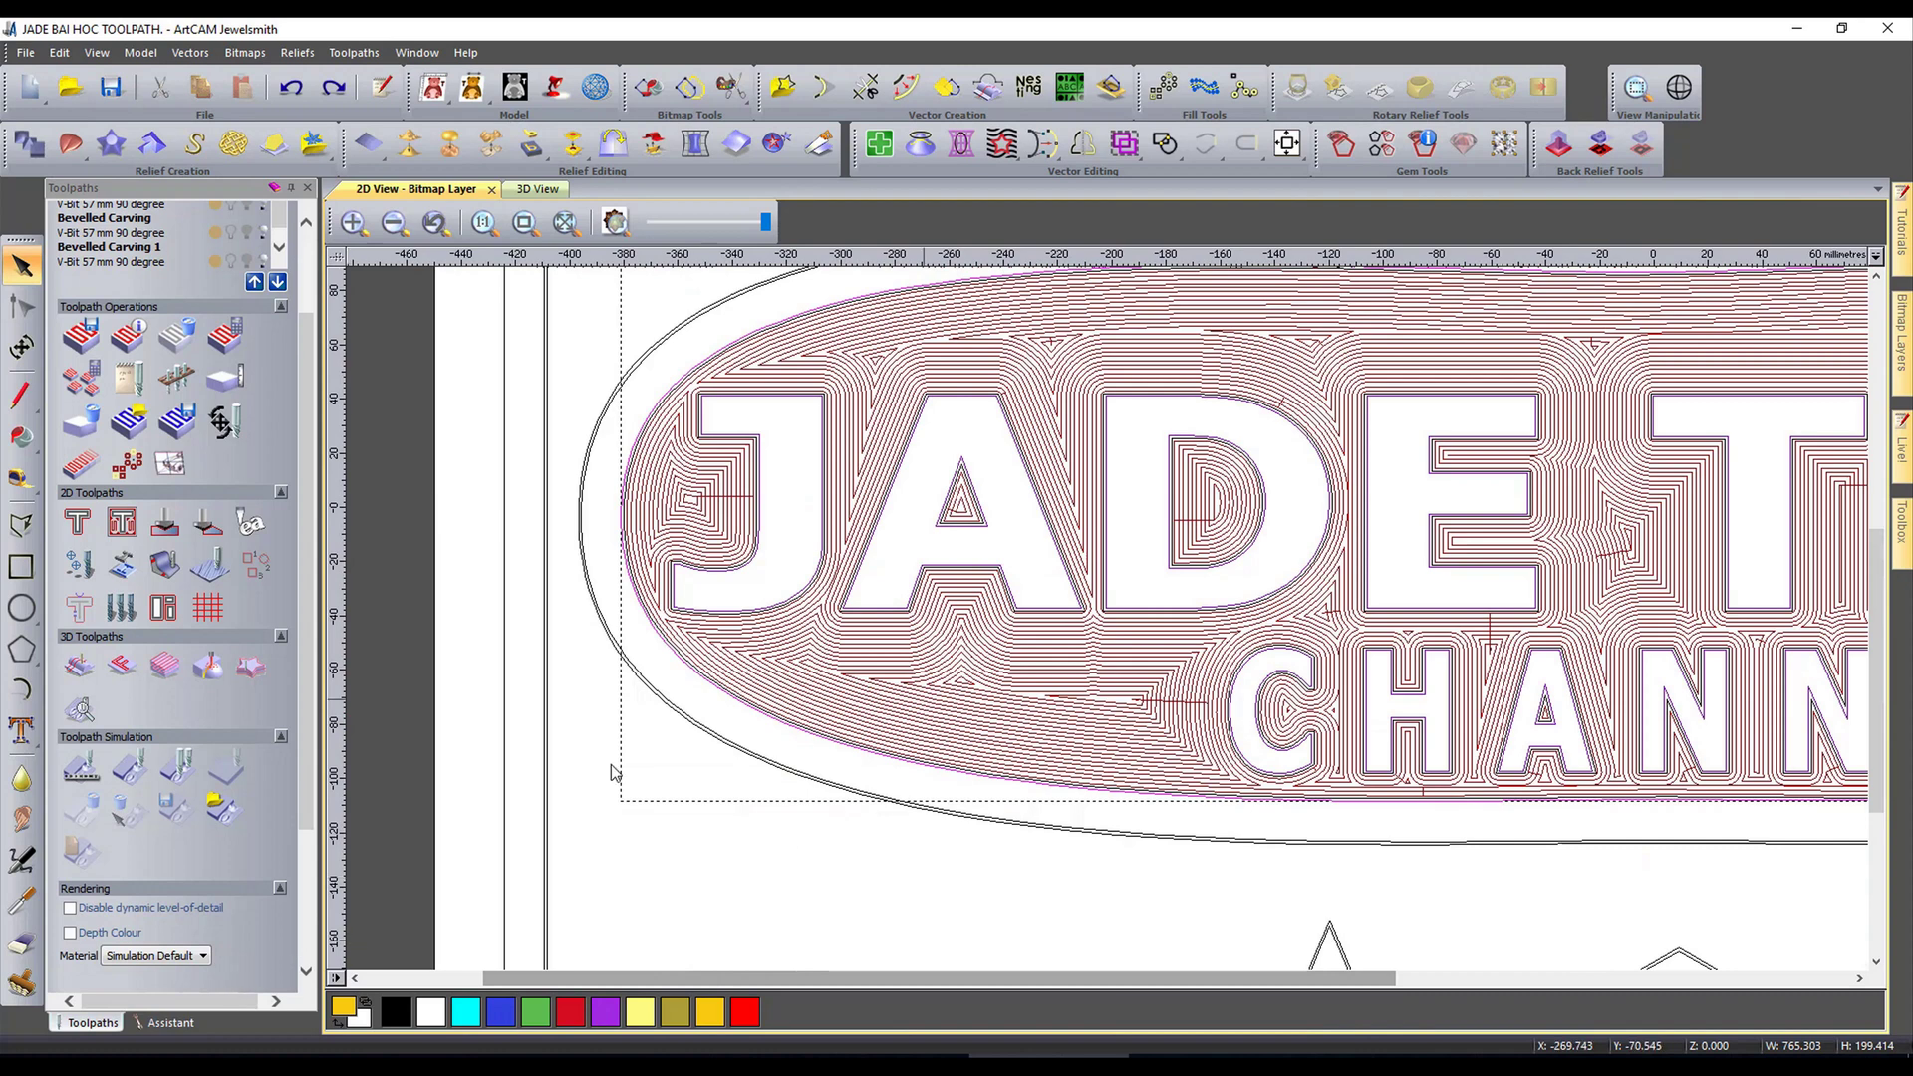
{"action": "left_click", "coordinate": [127, 769]}
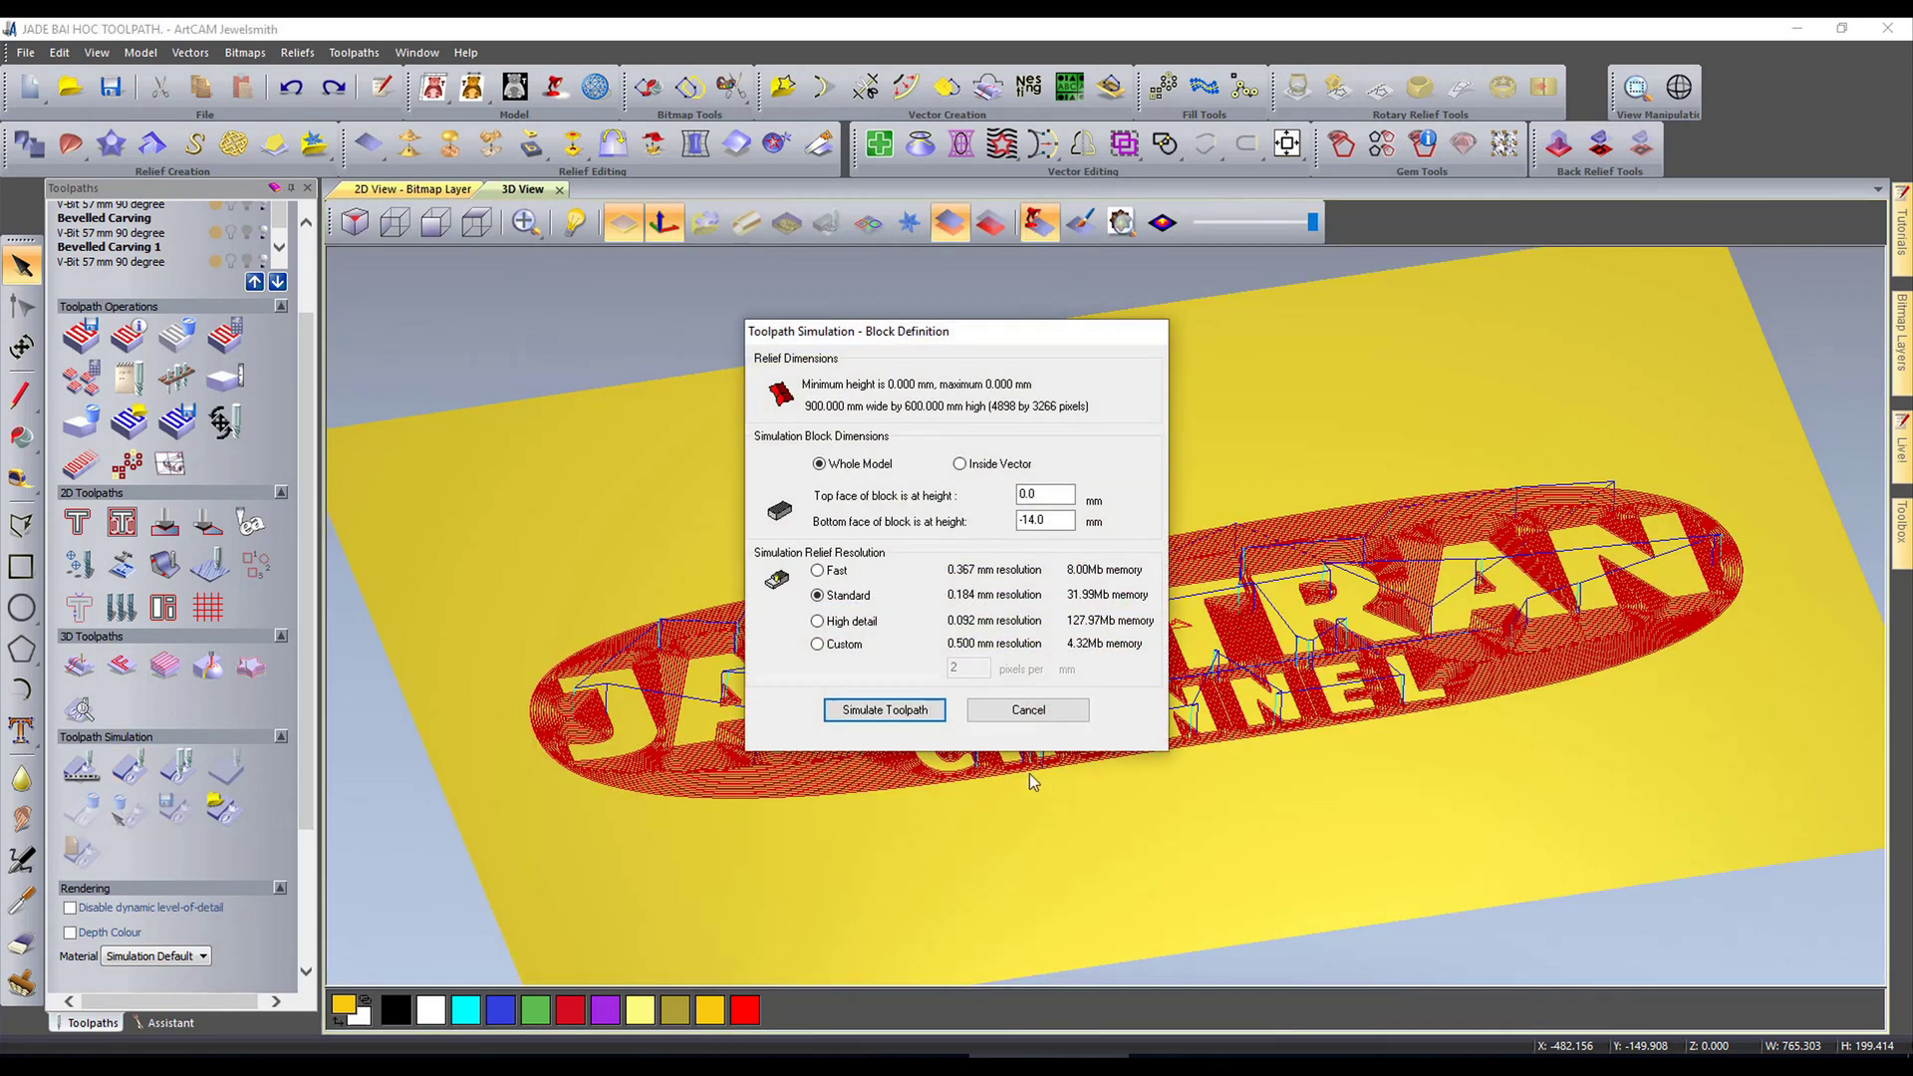
{"action": "left_click", "coordinate": [911, 709]}
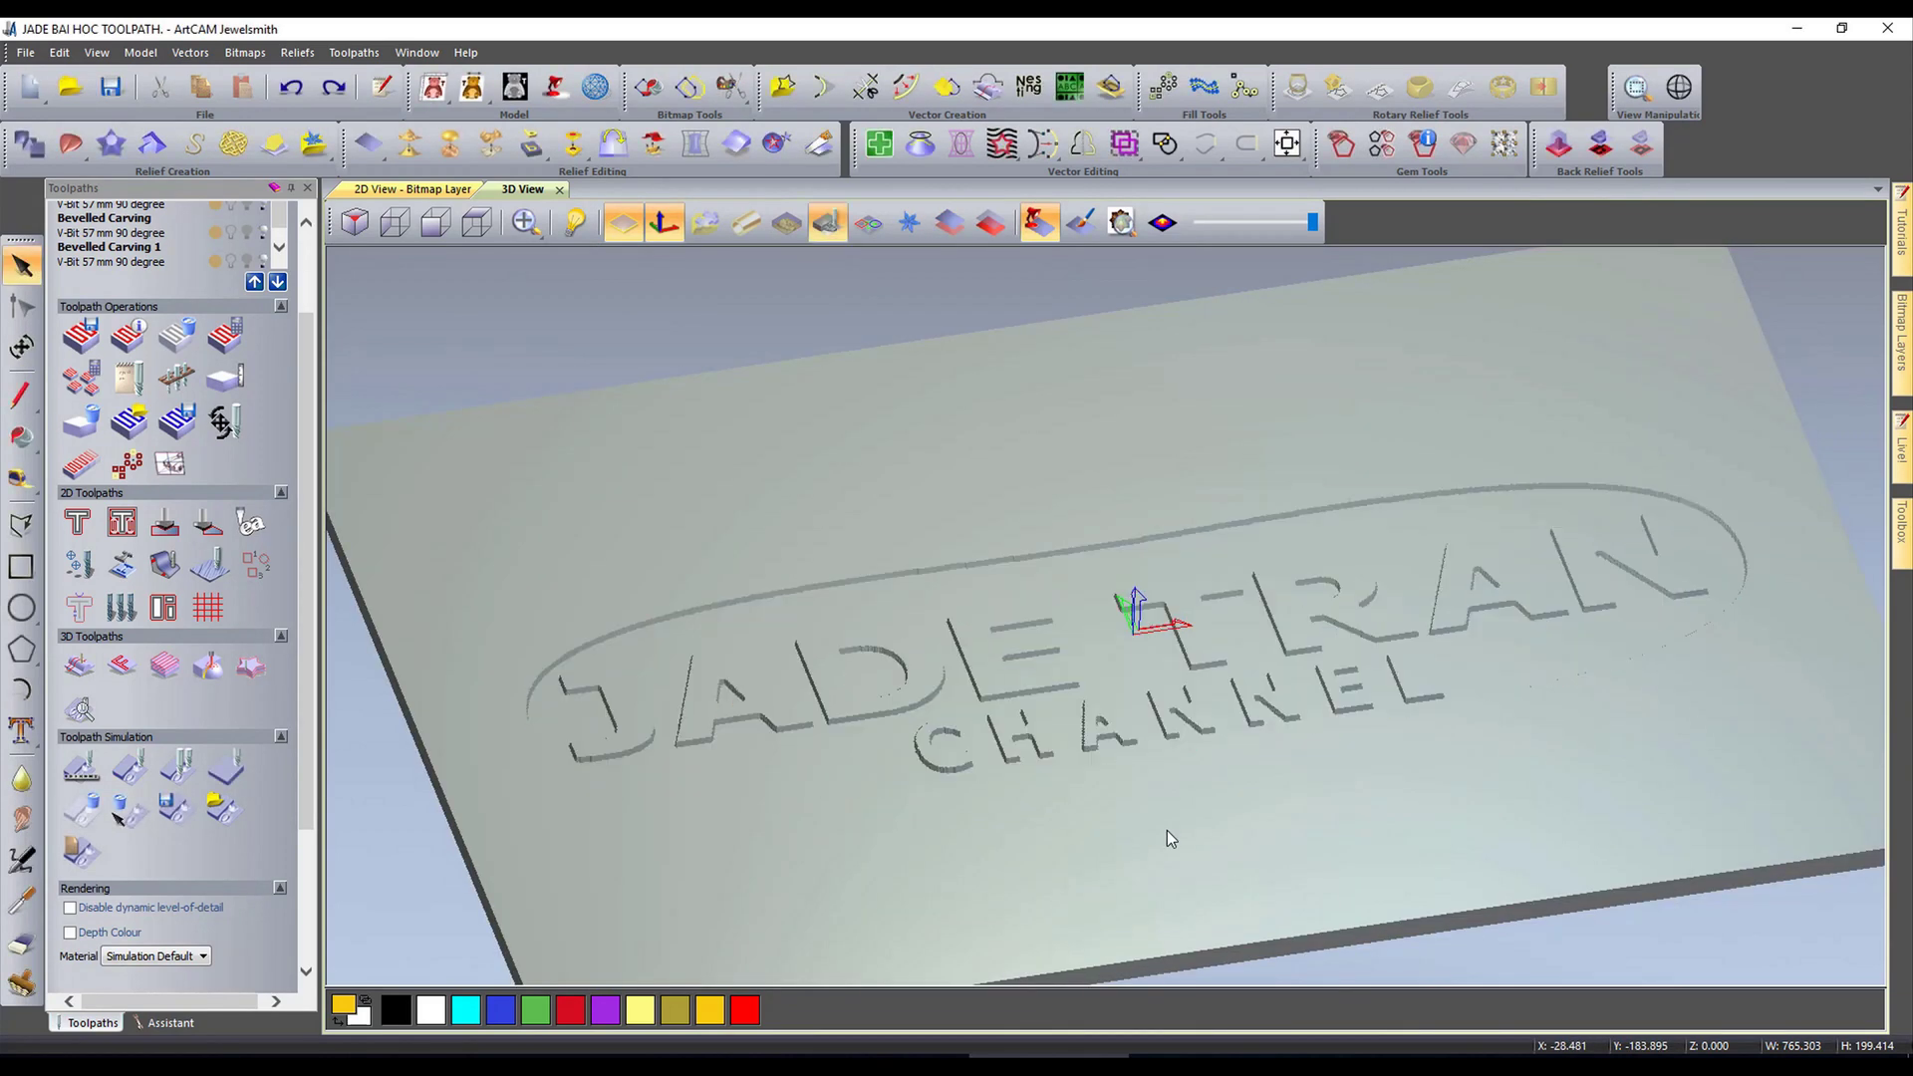
Step: Examine the simulated engraving around the letters and along the oval border from several angles and magnifications
{"action": "left_click", "coordinate": [793, 234]}
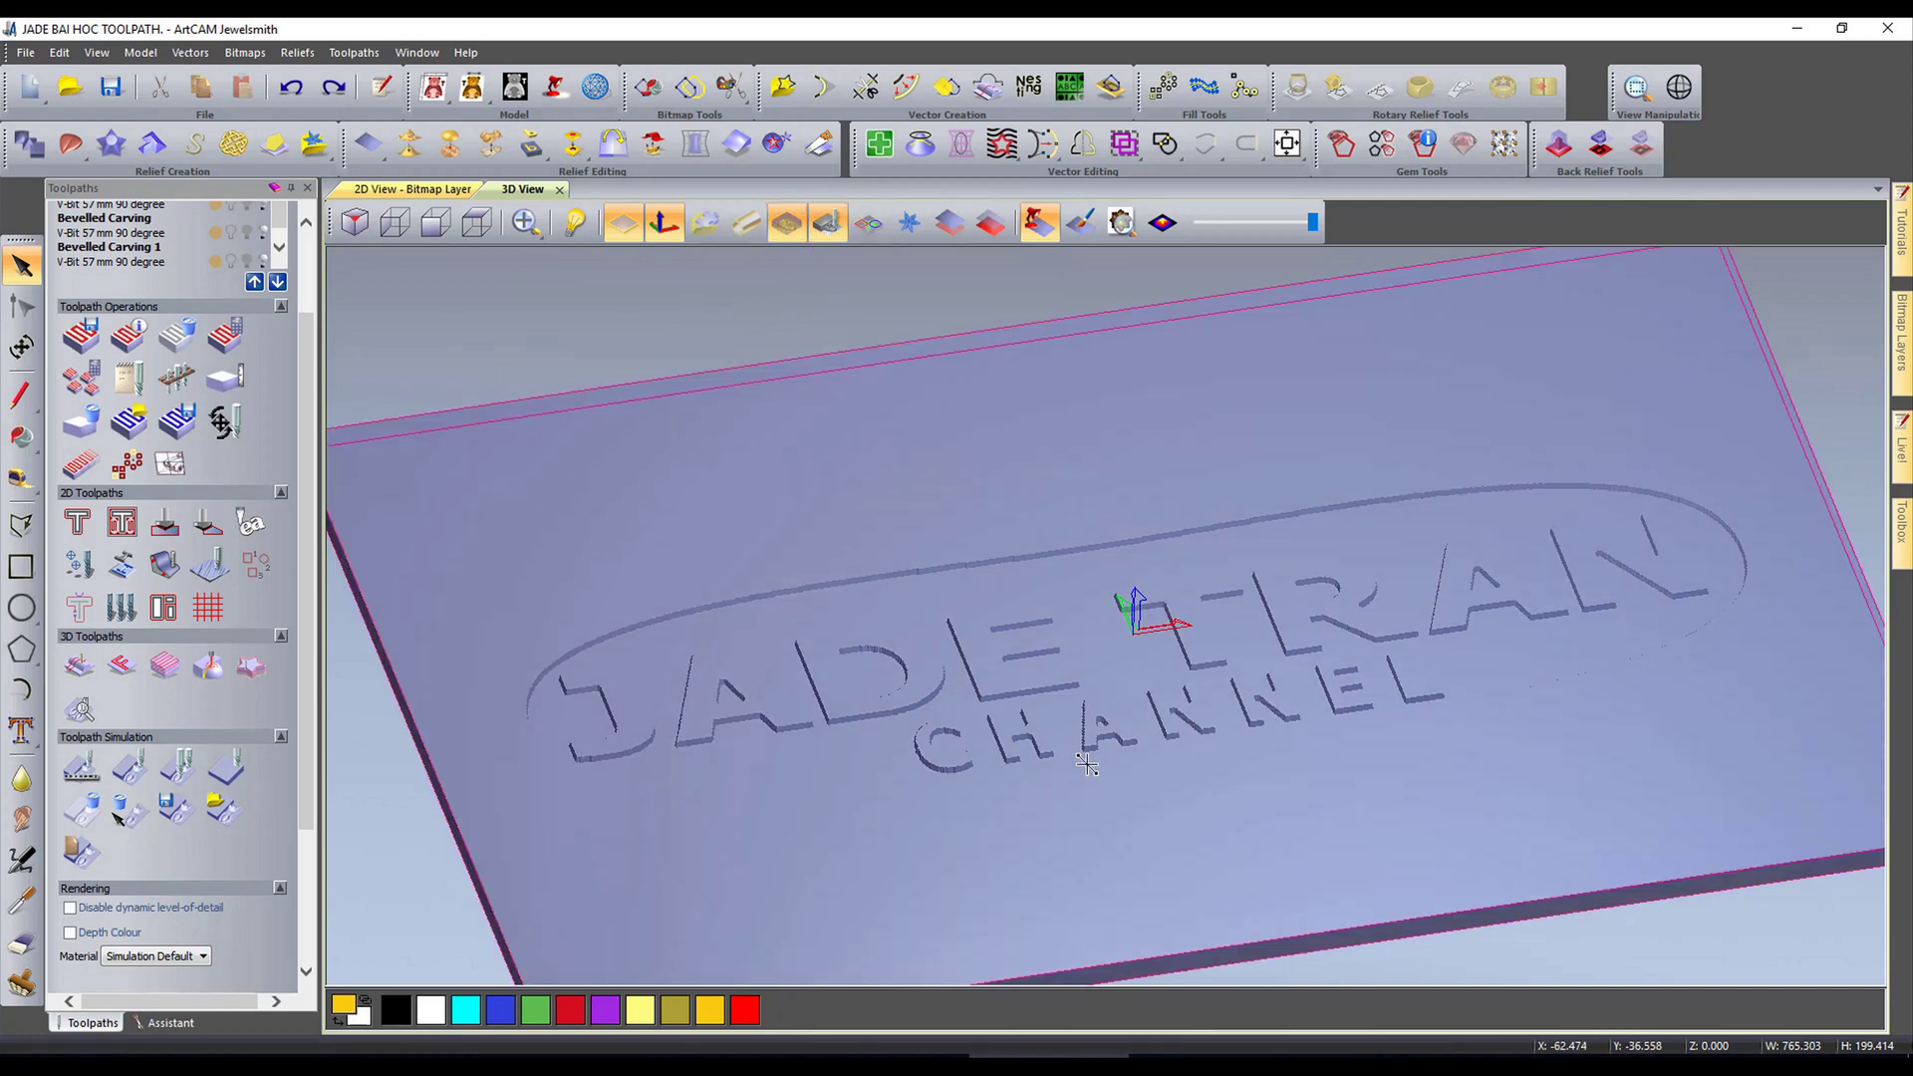
{"action": "scroll", "coordinate": [1086, 787], "scroll_direction": "up", "scroll_amount": 3}
{"action": "left_click_drag", "start_coordinate": [1086, 754], "coordinate": [943, 739]}
{"action": "scroll", "coordinate": [1004, 590], "scroll_direction": "down", "scroll_amount": 5}
{"action": "scroll", "coordinate": [1040, 559], "scroll_direction": "up", "scroll_amount": 6}
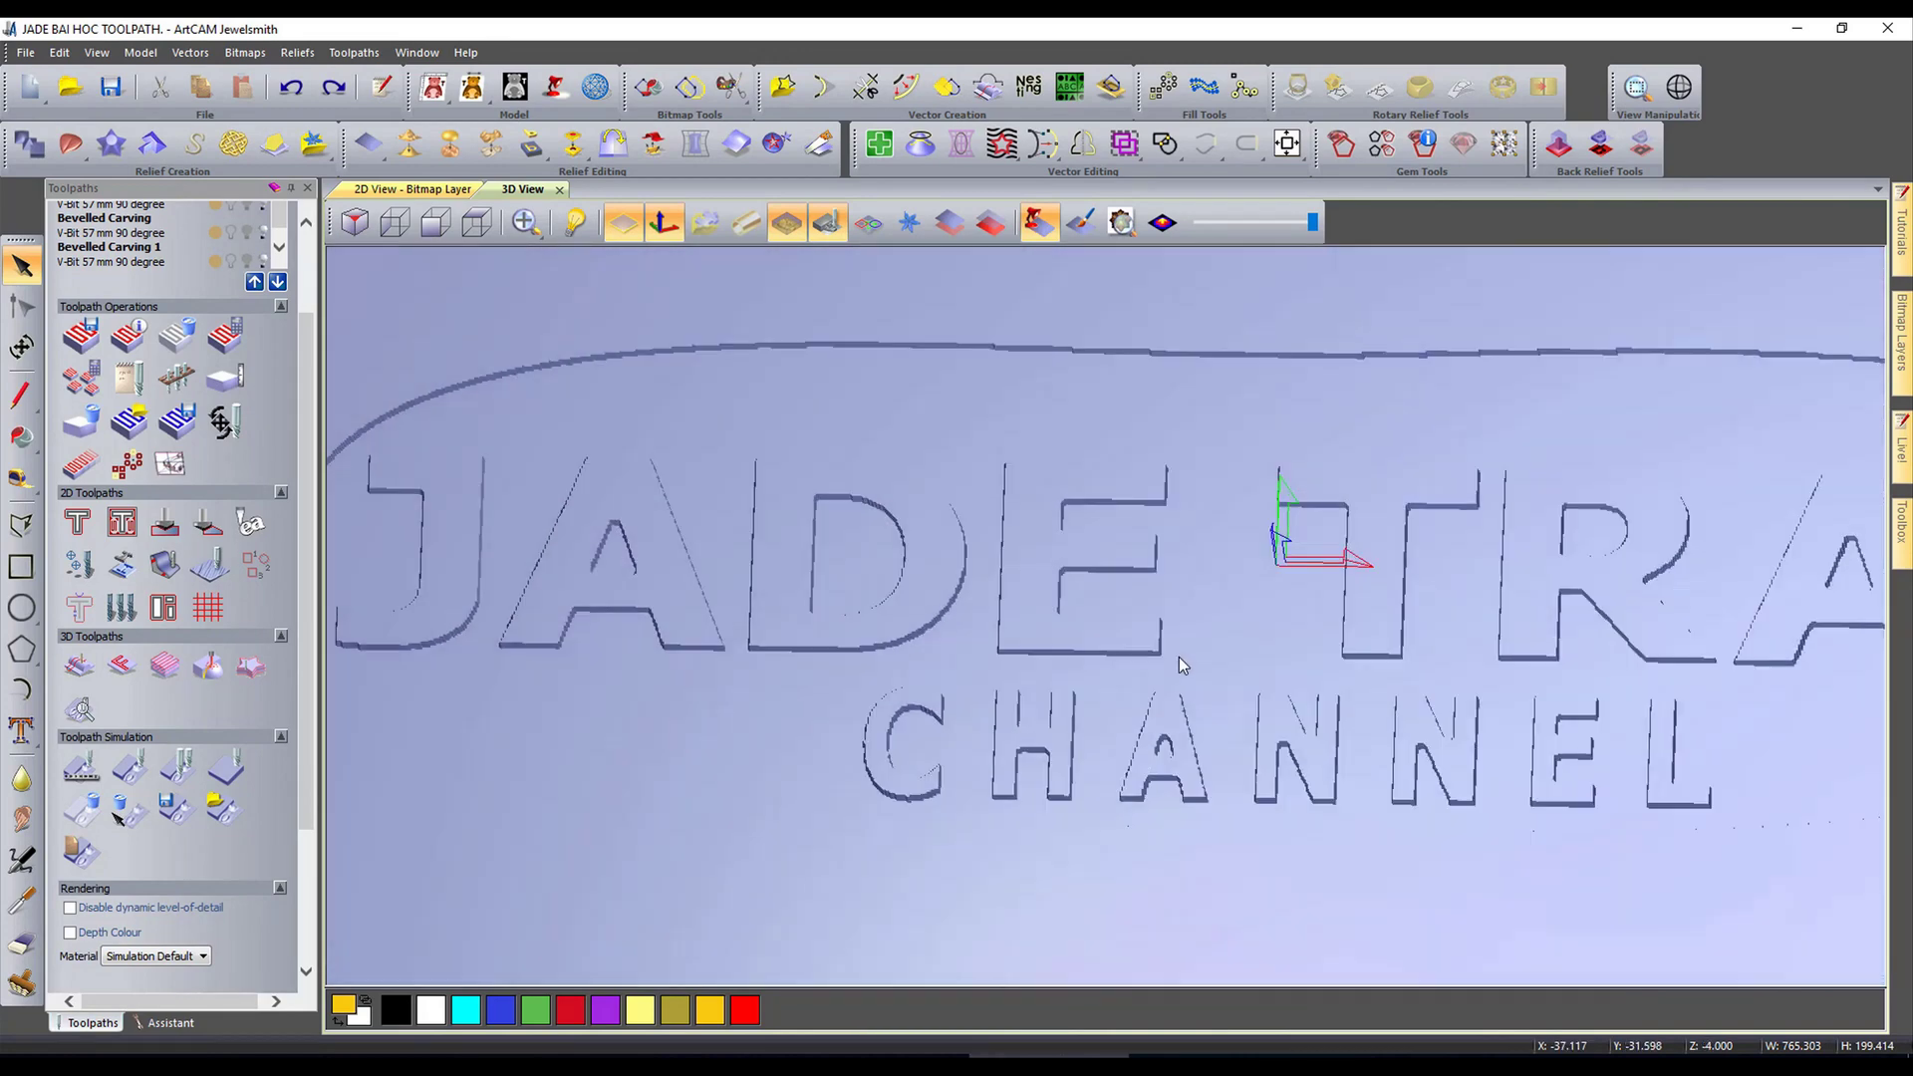
{"action": "left_click_drag", "start_coordinate": [1180, 656], "coordinate": [1141, 592]}
{"action": "scroll", "coordinate": [949, 404], "scroll_direction": "up", "scroll_amount": 8}
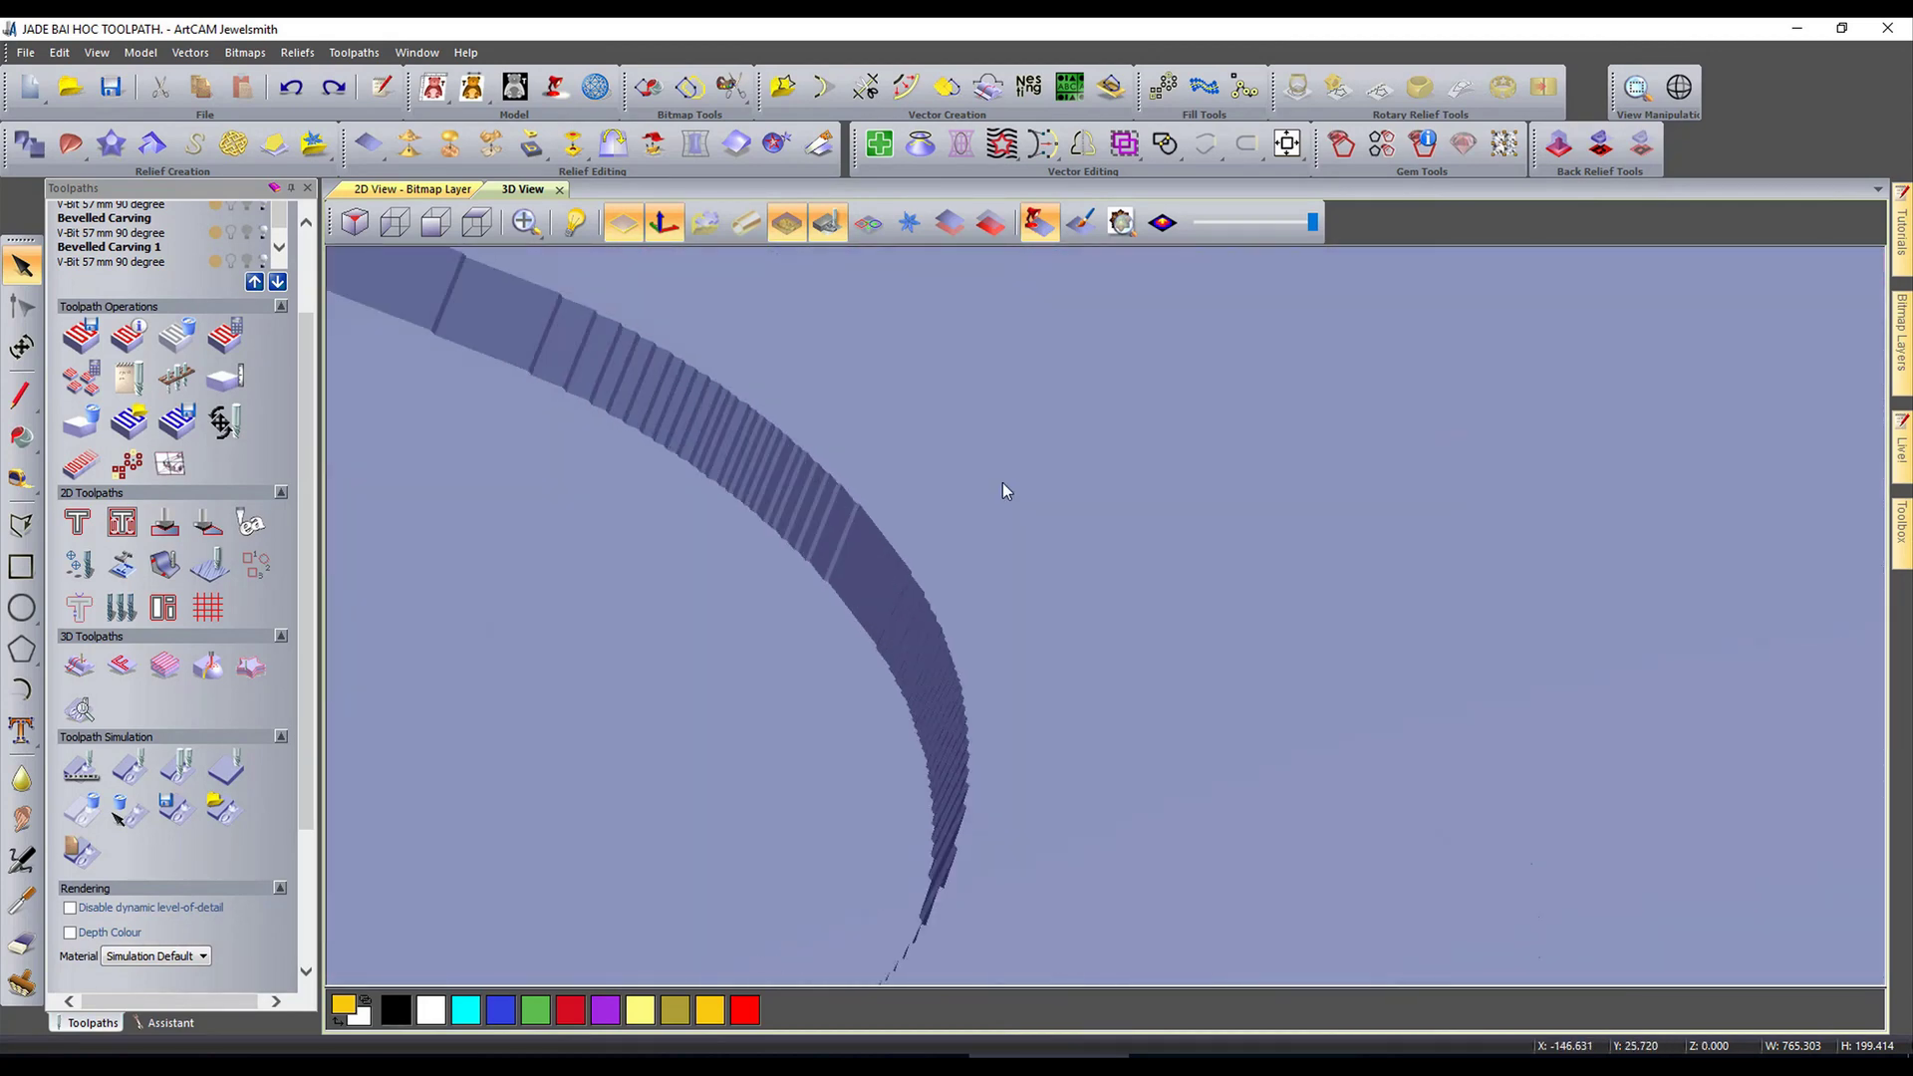
{"action": "left_click_drag", "start_coordinate": [1002, 488], "coordinate": [881, 576]}
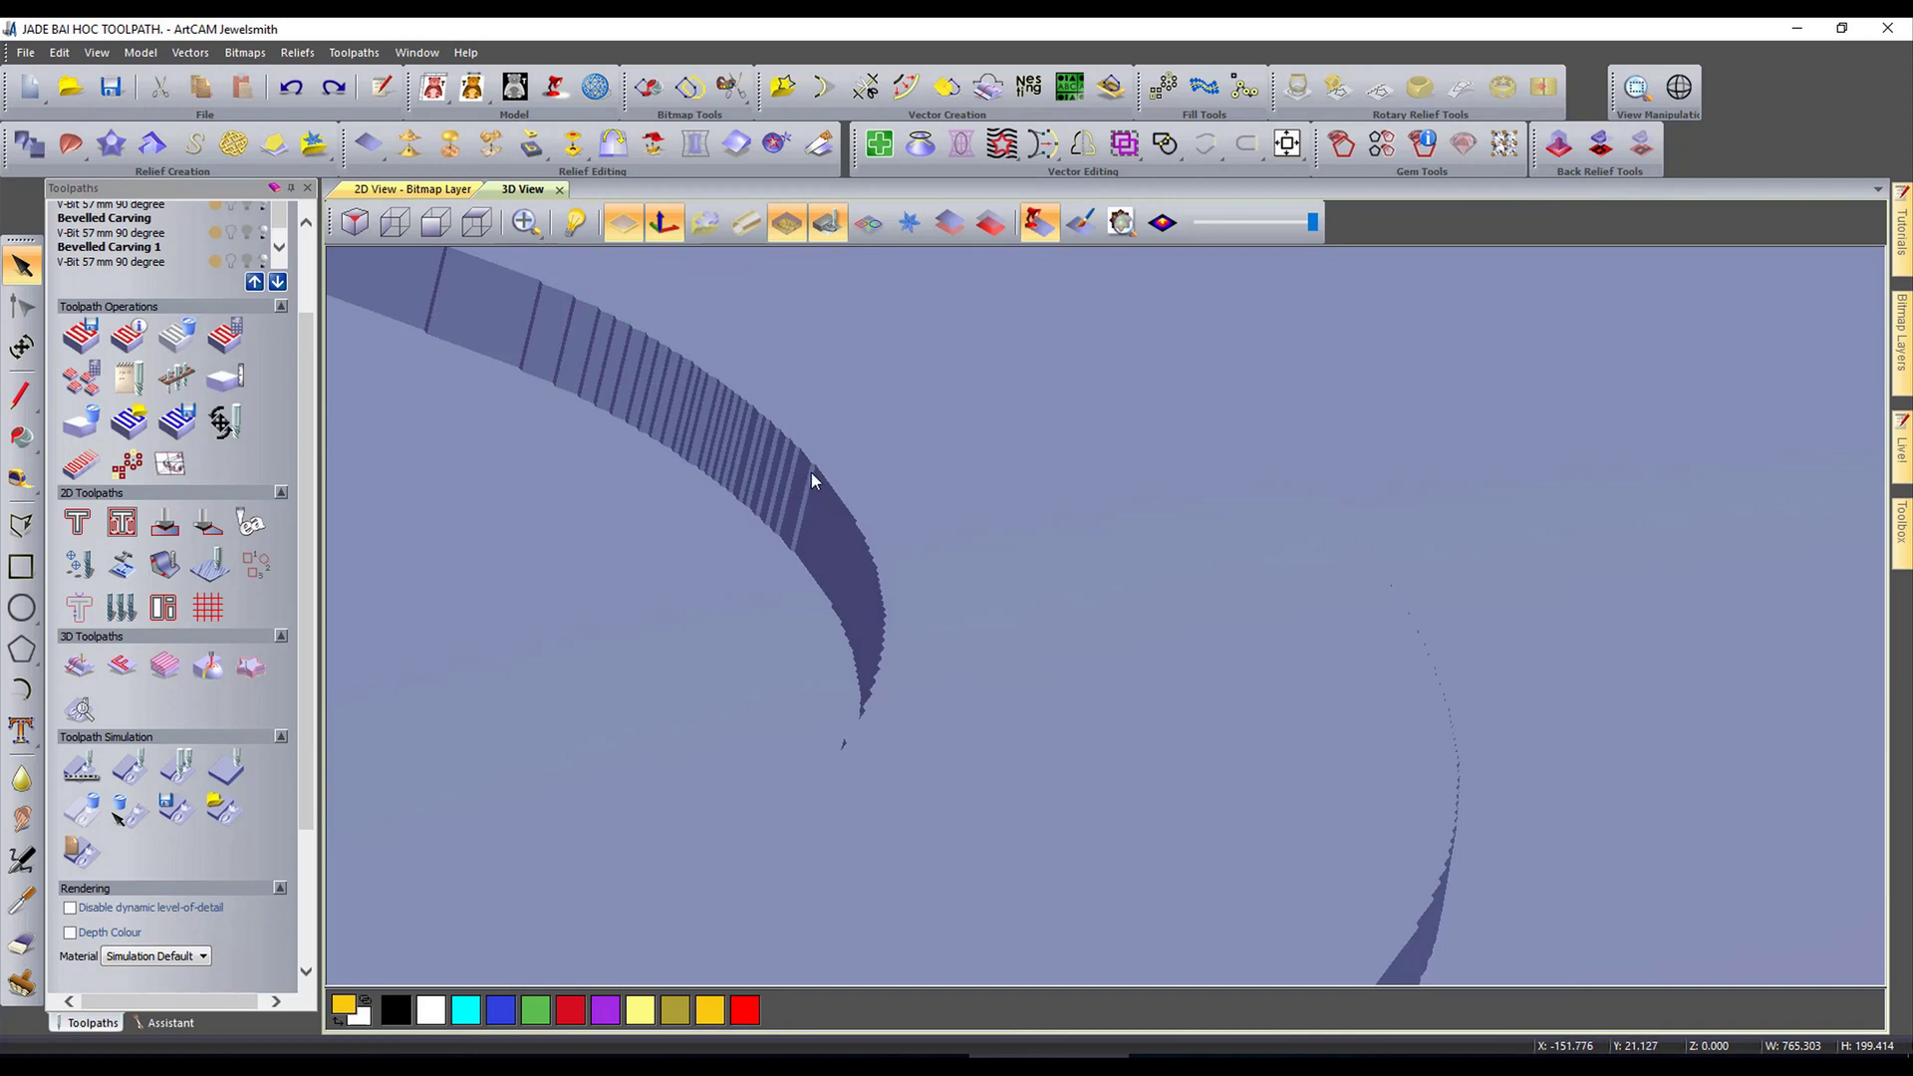
{"action": "left_click_drag", "start_coordinate": [812, 483], "coordinate": [647, 661]}
{"action": "scroll", "coordinate": [646, 658], "scroll_direction": "down", "scroll_amount": 3}
{"action": "left_click_drag", "start_coordinate": [958, 556], "coordinate": [1431, 744]}
{"action": "scroll", "coordinate": [1162, 659], "scroll_direction": "down", "scroll_amount": 3}
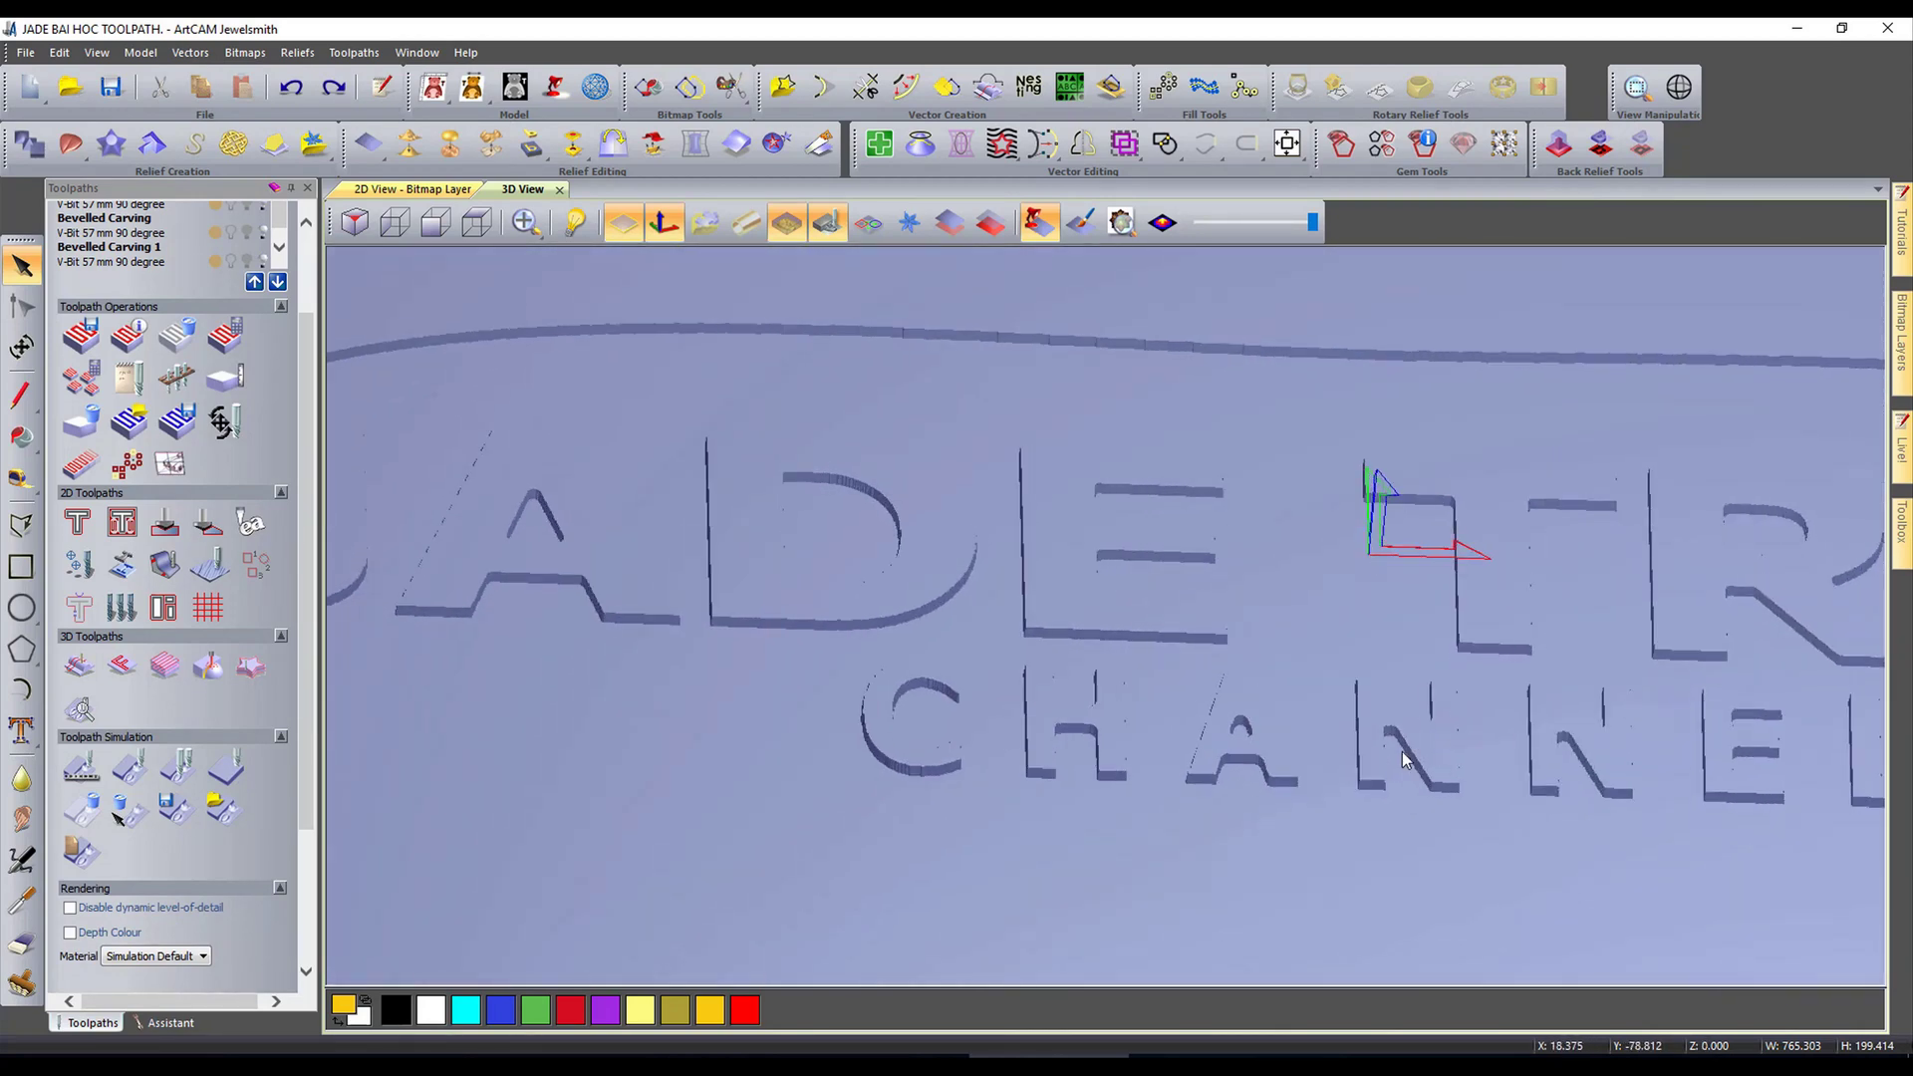
{"action": "scroll", "coordinate": [564, 603], "scroll_direction": "down", "scroll_amount": 2}
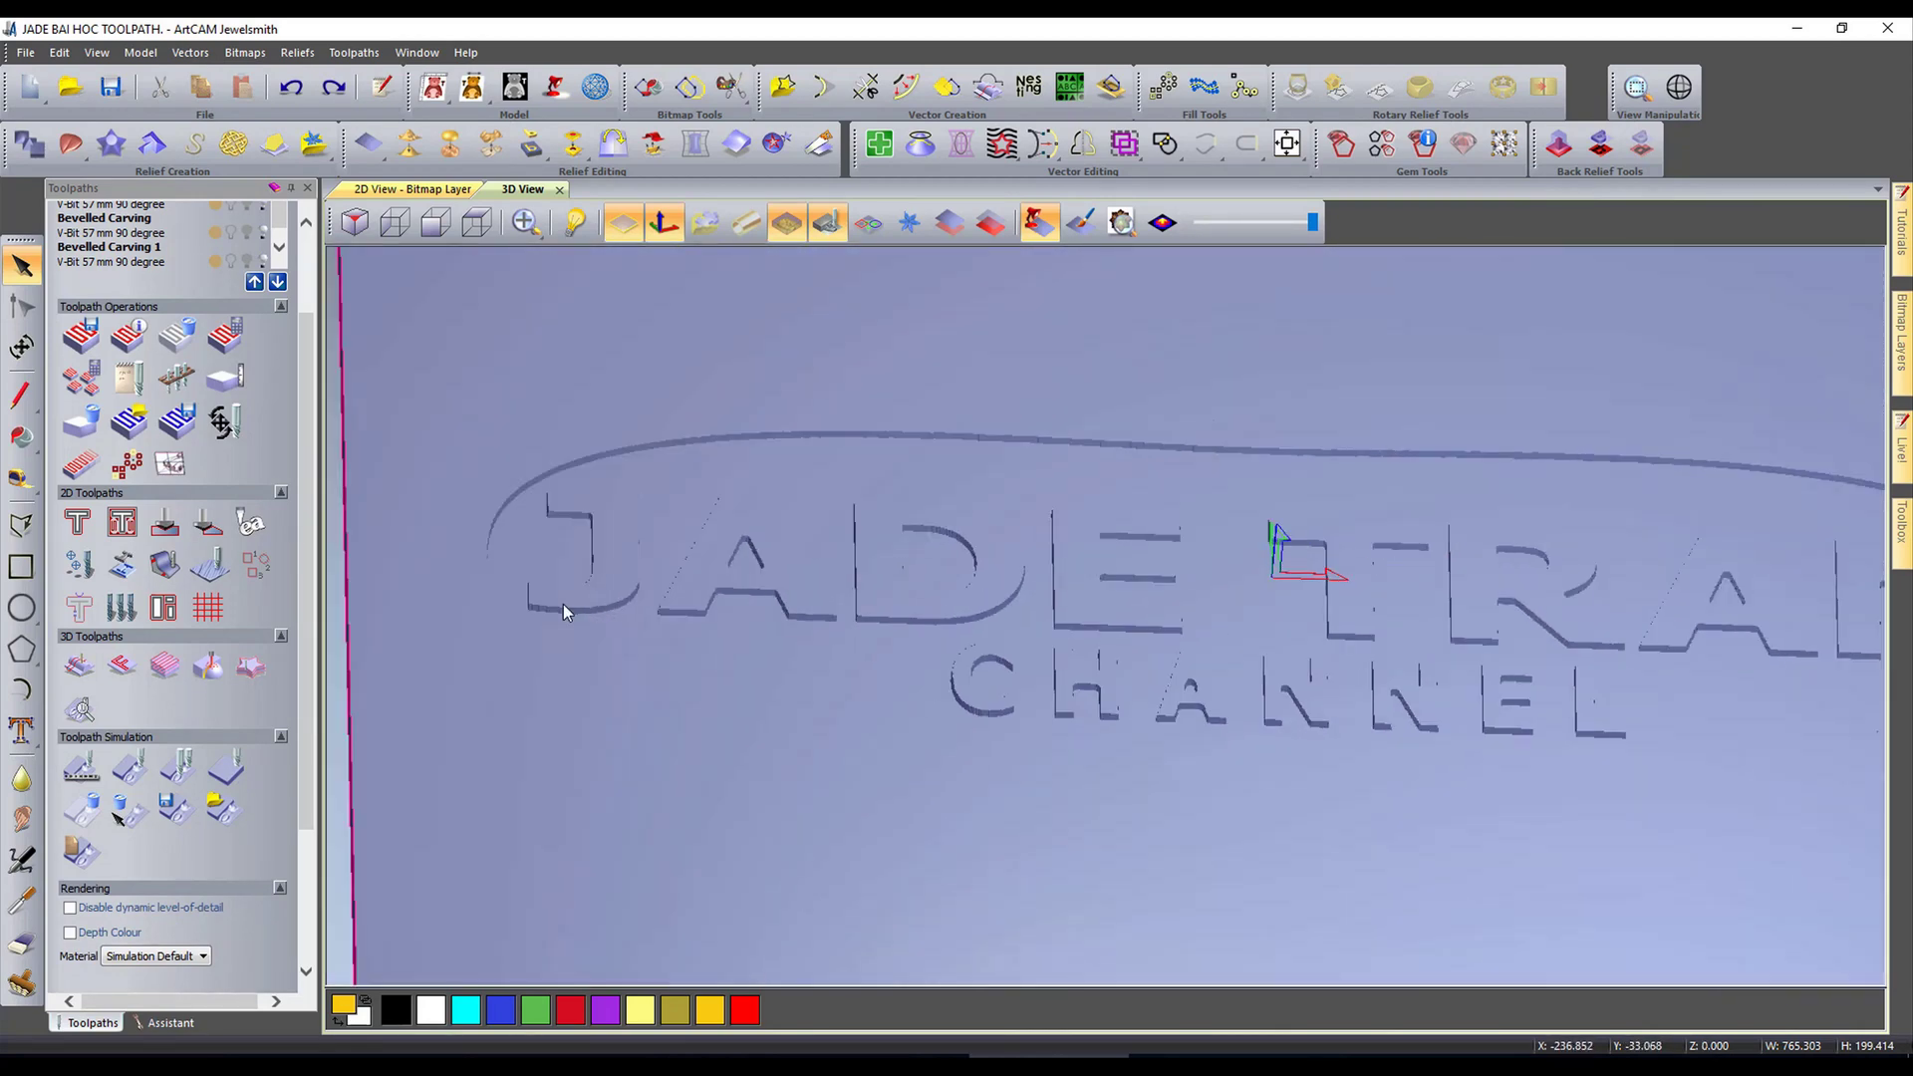
Step: Start a Bevel Carving toolpath for the selected oval and letter vectors with a finish depth of 2.5 mm
{"action": "left_click", "coordinate": [205, 538]}
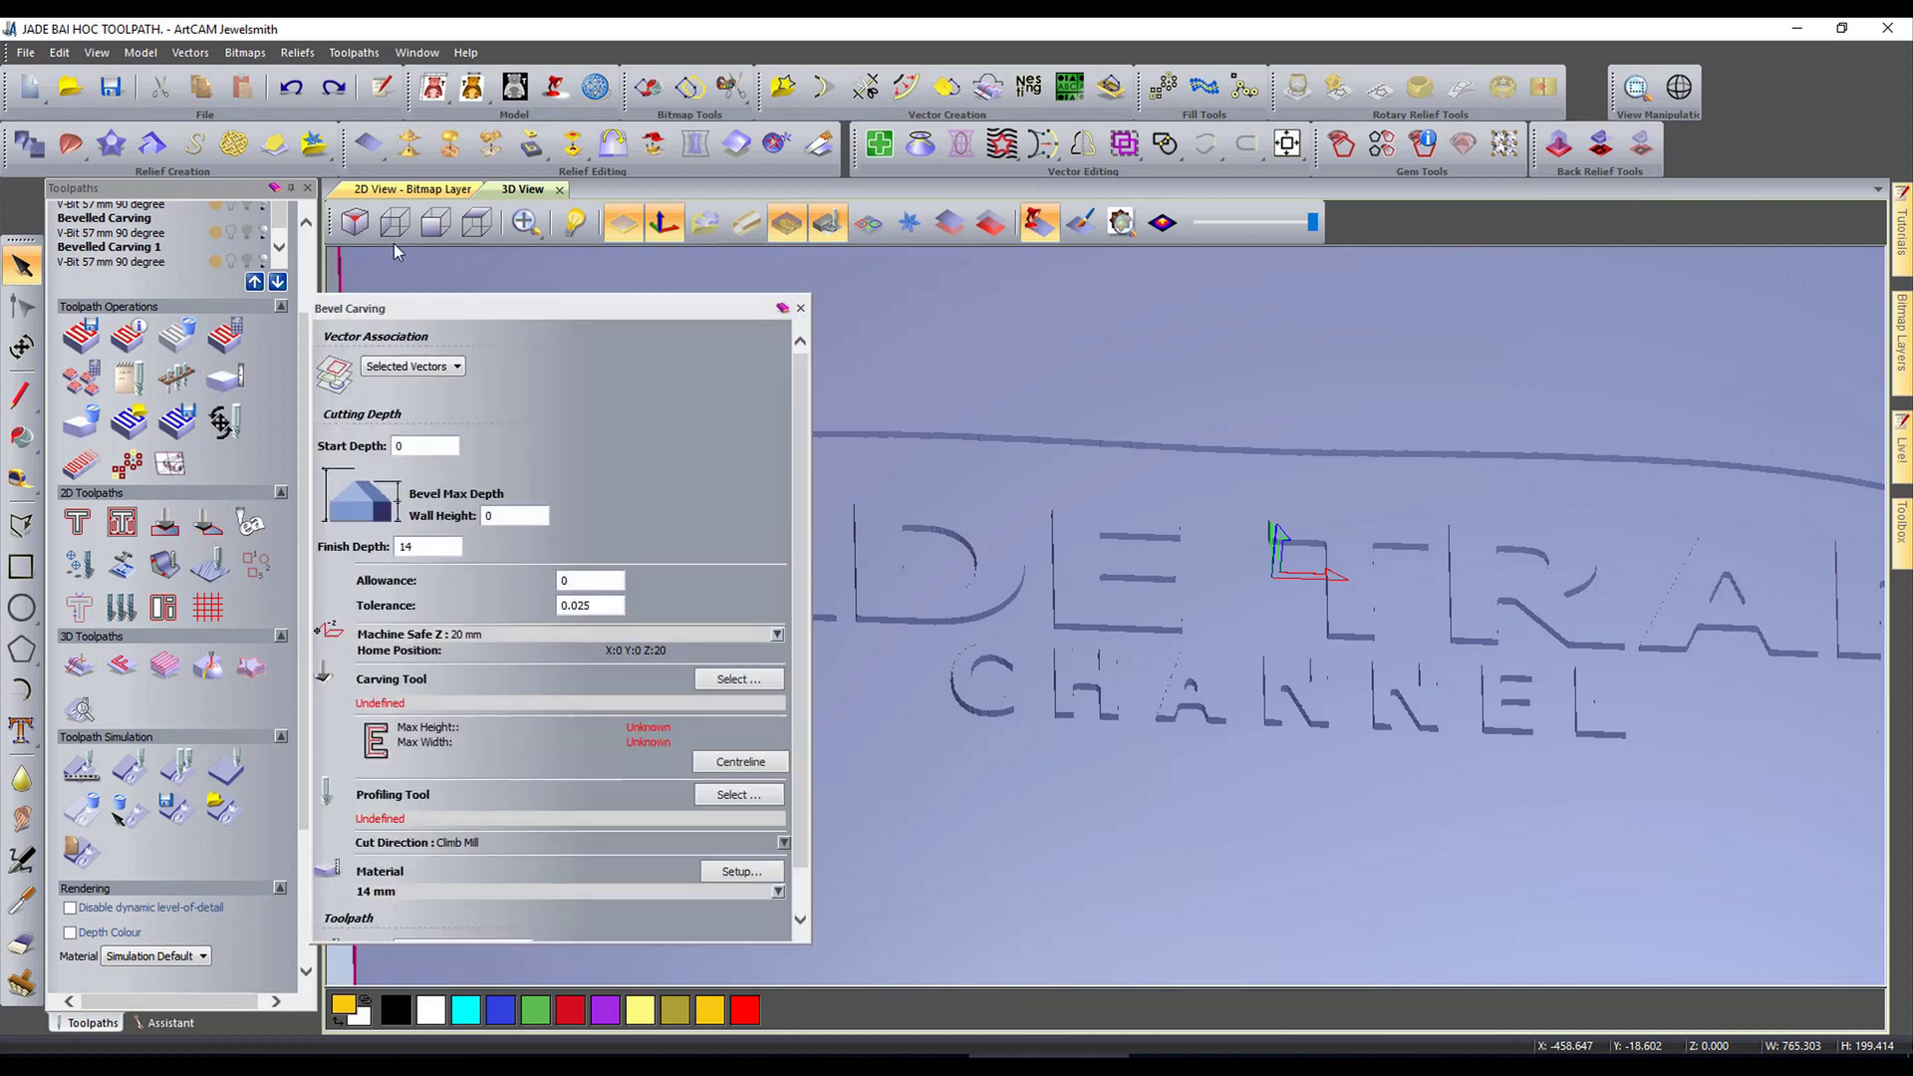
{"action": "left_click", "coordinate": [412, 190]}
{"action": "scroll", "coordinate": [1116, 428], "scroll_direction": "down", "scroll_amount": 3}
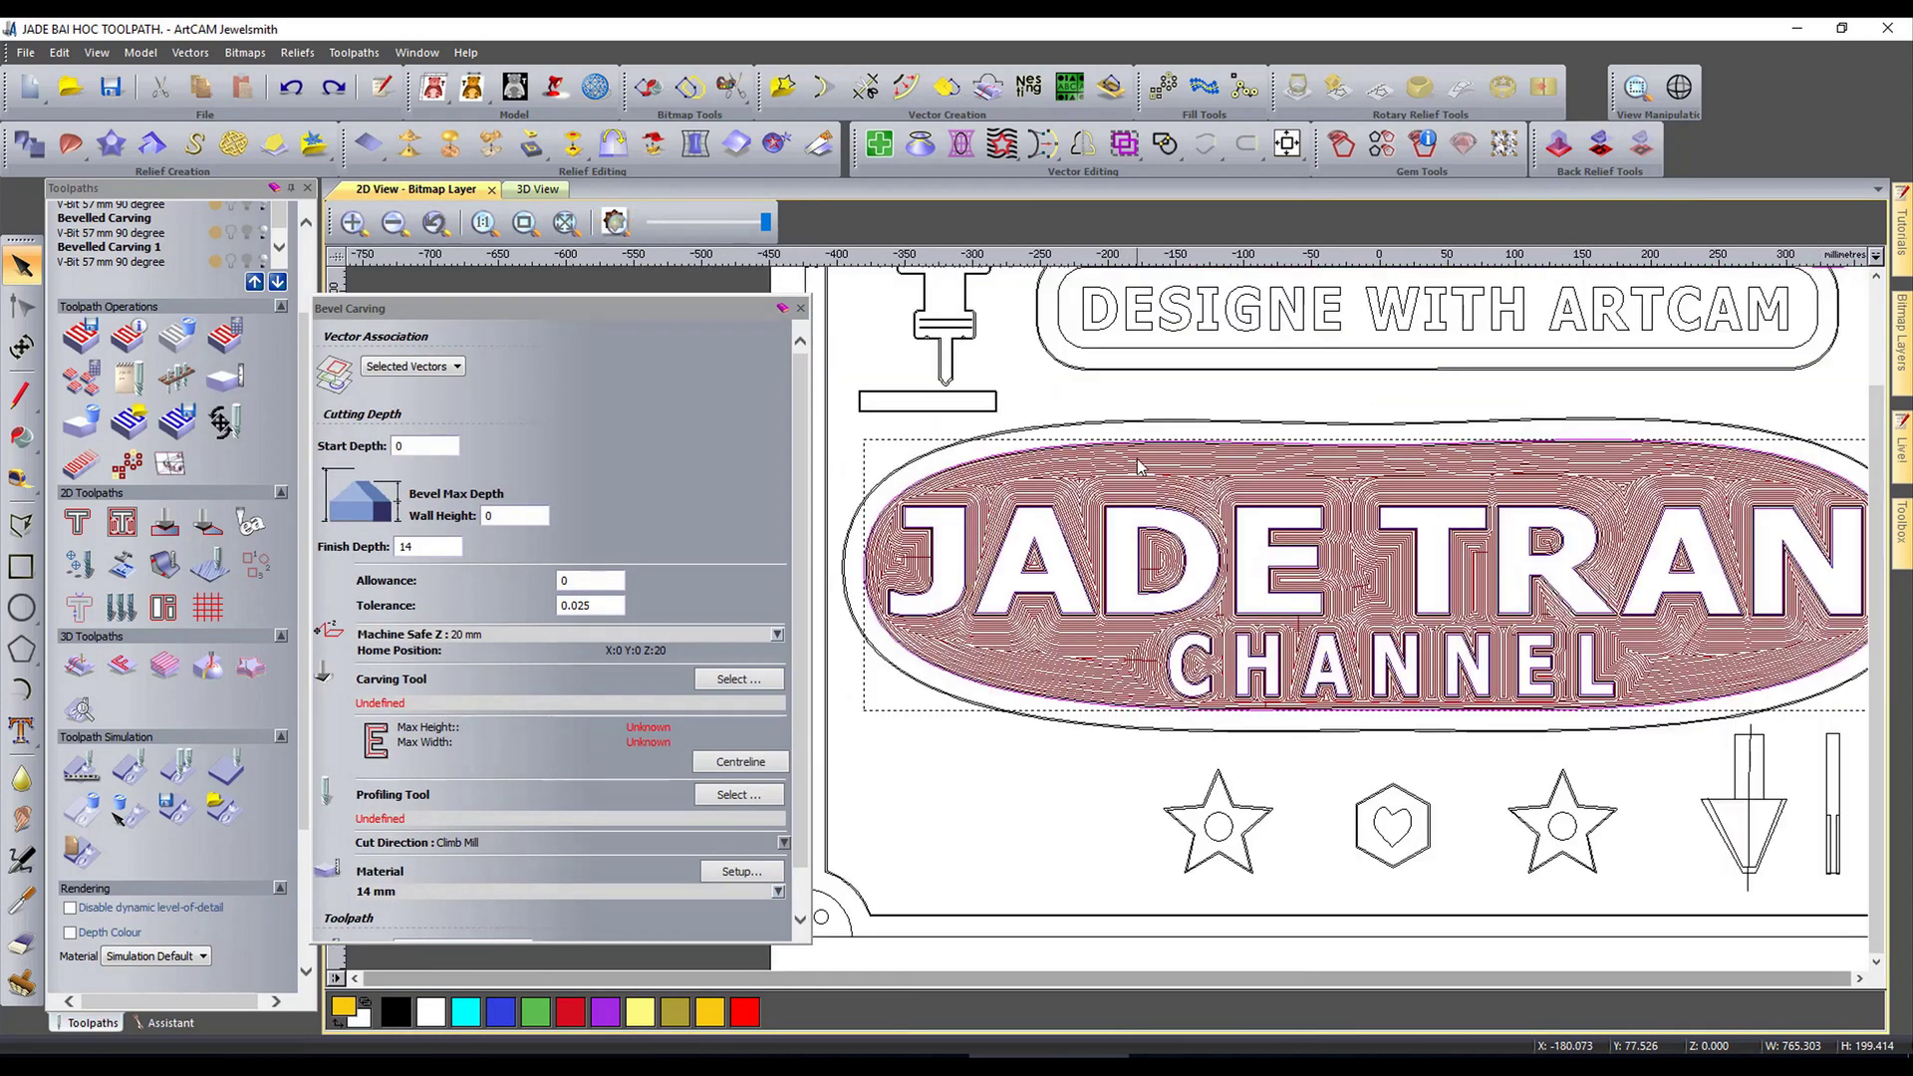
{"action": "scroll", "coordinate": [1055, 554], "scroll_direction": "up", "scroll_amount": 6}
{"action": "scroll", "coordinate": [1088, 696], "scroll_direction": "down", "scroll_amount": 2}
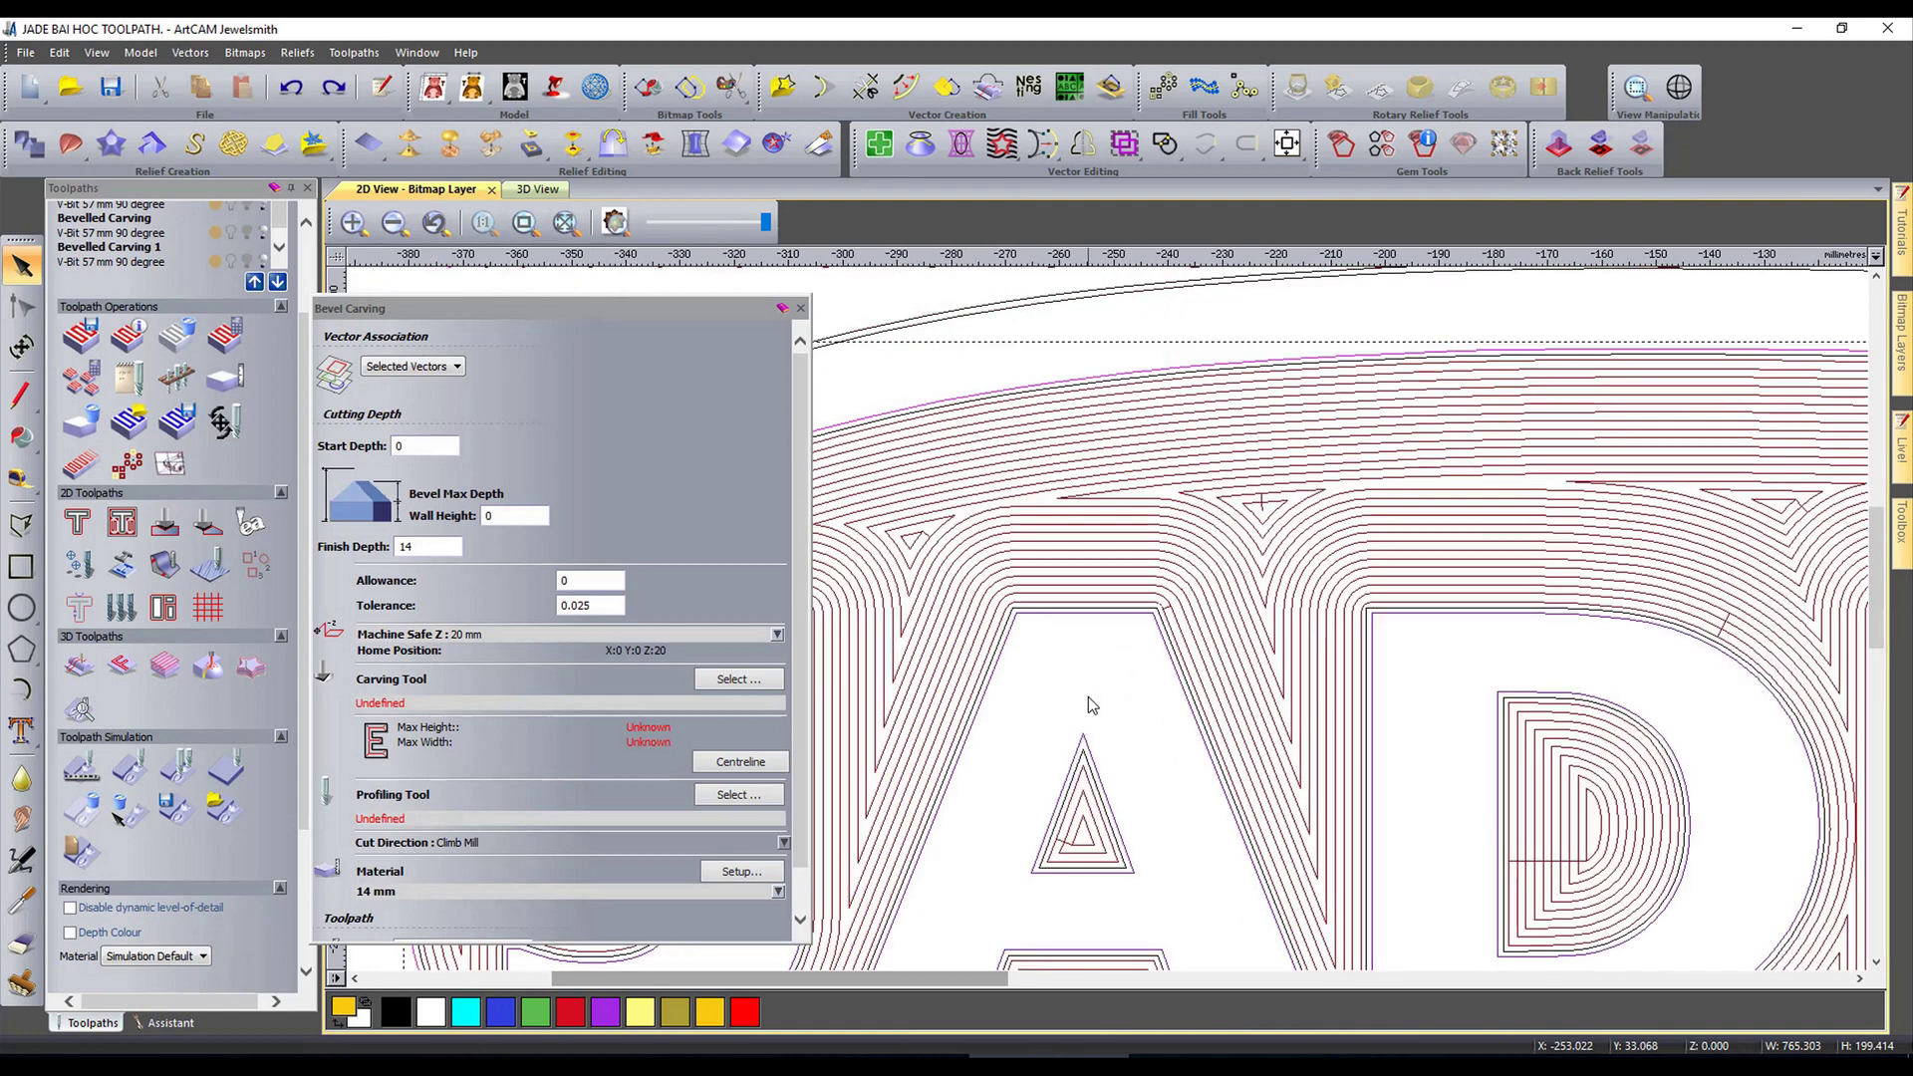
{"action": "double_click", "coordinate": [430, 550]}
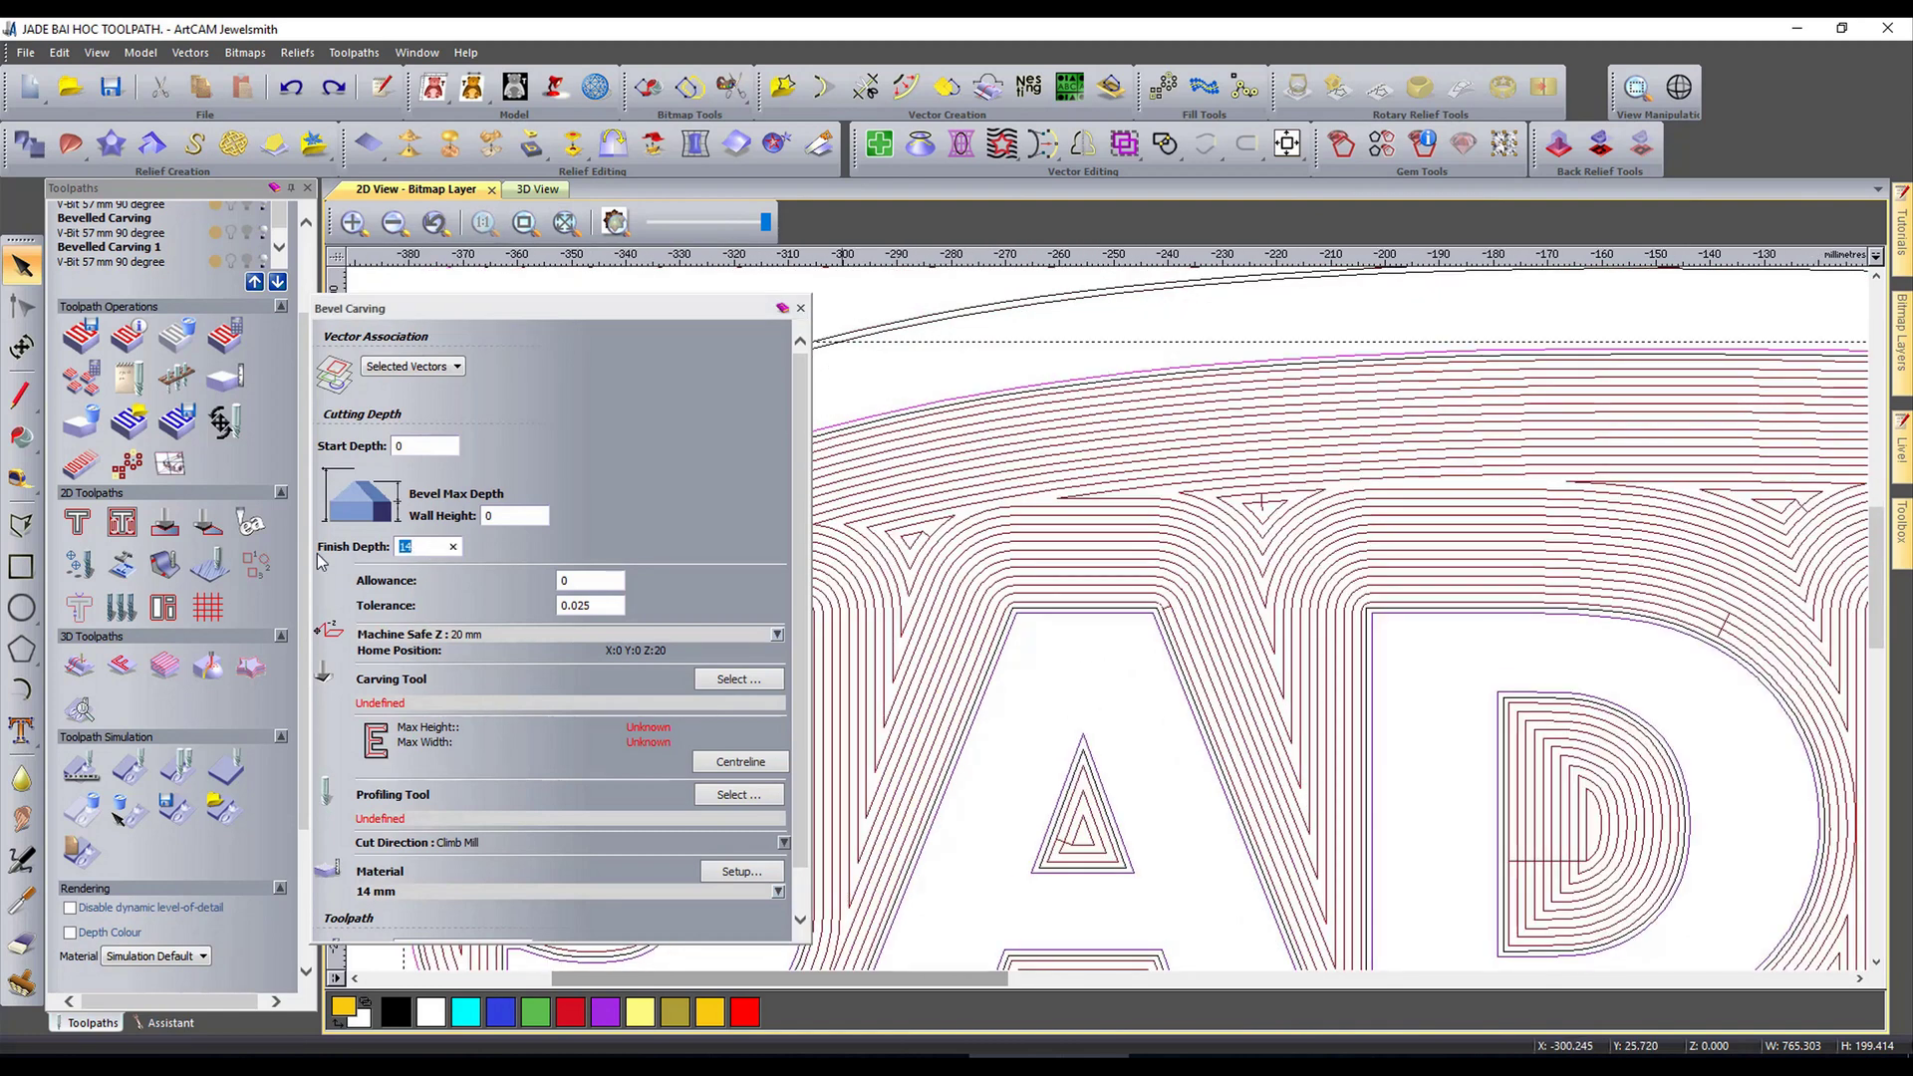
{"action": "type", "text": "2.5"}
Step: Choose the V-Bit 32 mm 90 degree as the carving tool and set its stepdown to 2.5 mm
{"action": "left_click", "coordinate": [757, 679]}
{"action": "scroll", "coordinate": [815, 675], "scroll_direction": "down", "scroll_amount": 3}
{"action": "scroll", "coordinate": [815, 674], "scroll_direction": "down", "scroll_amount": 3}
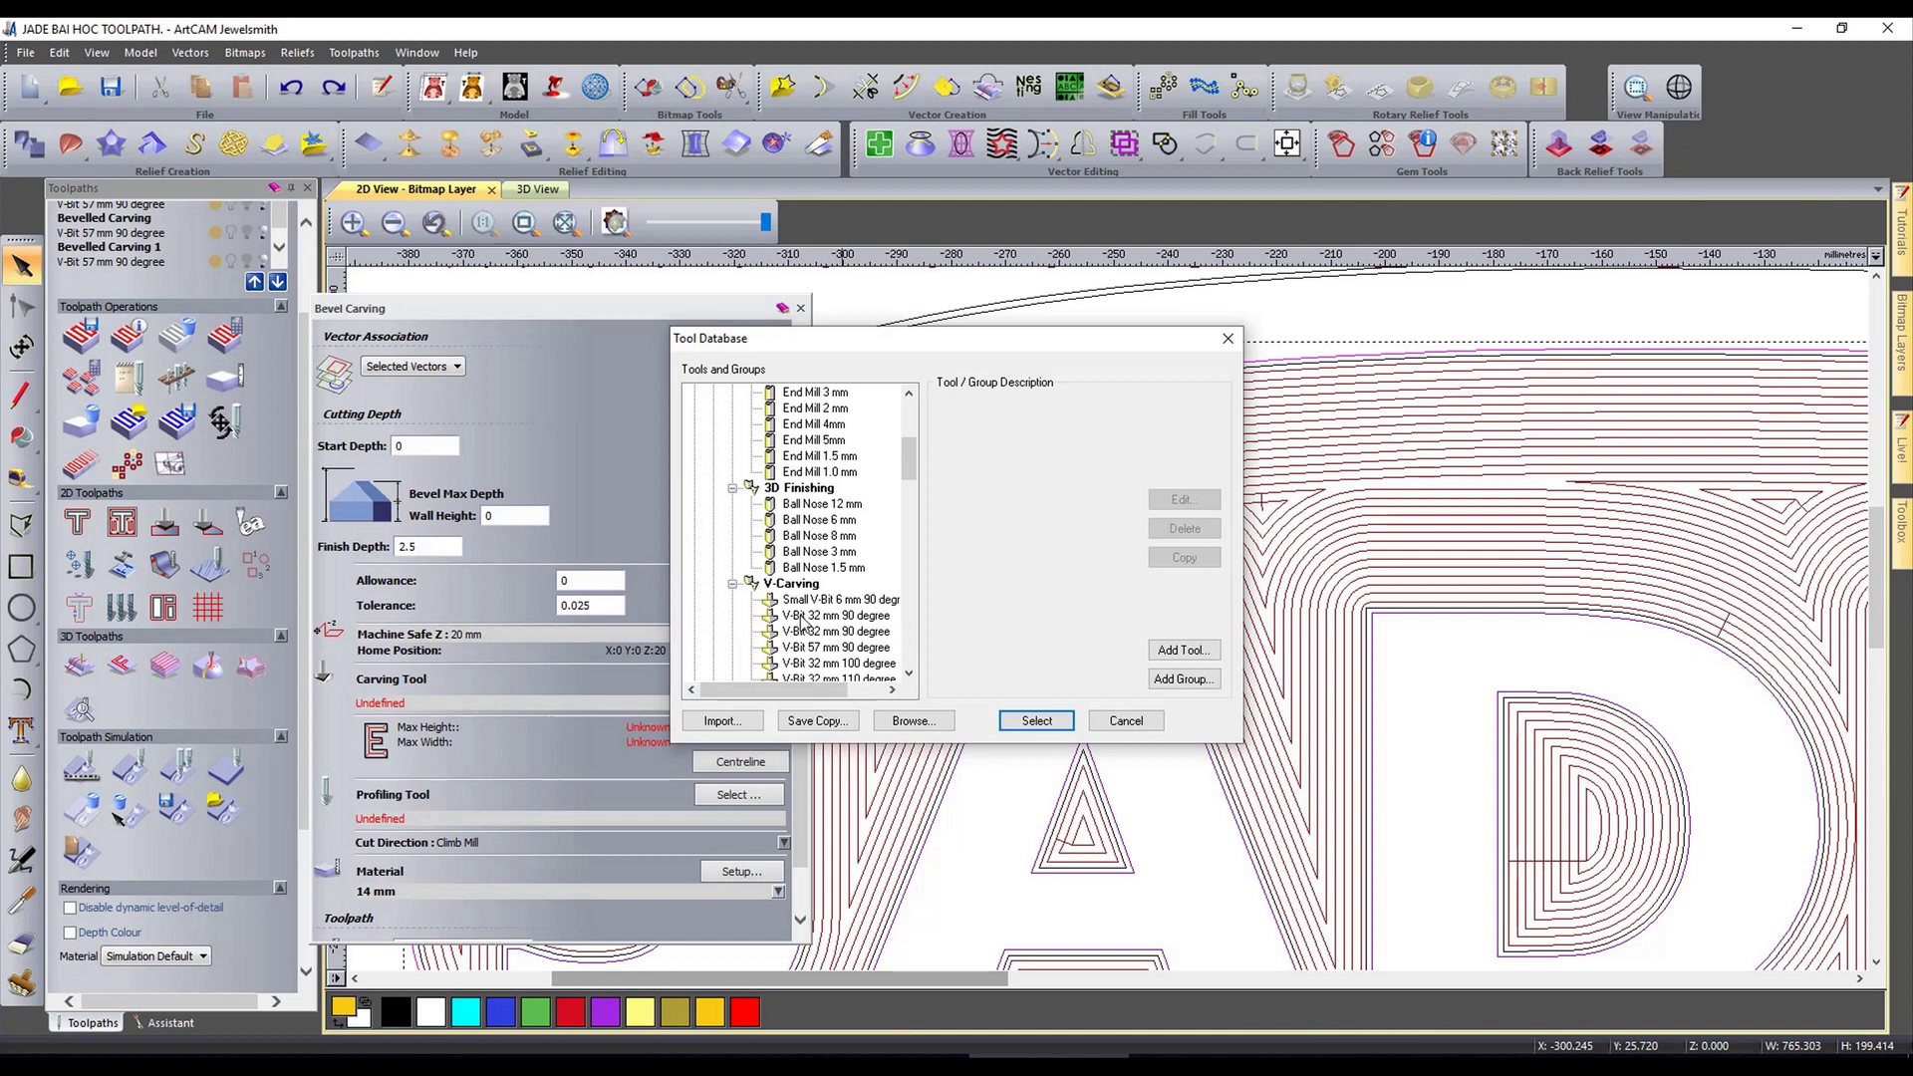
{"action": "left_click", "coordinate": [817, 616]}
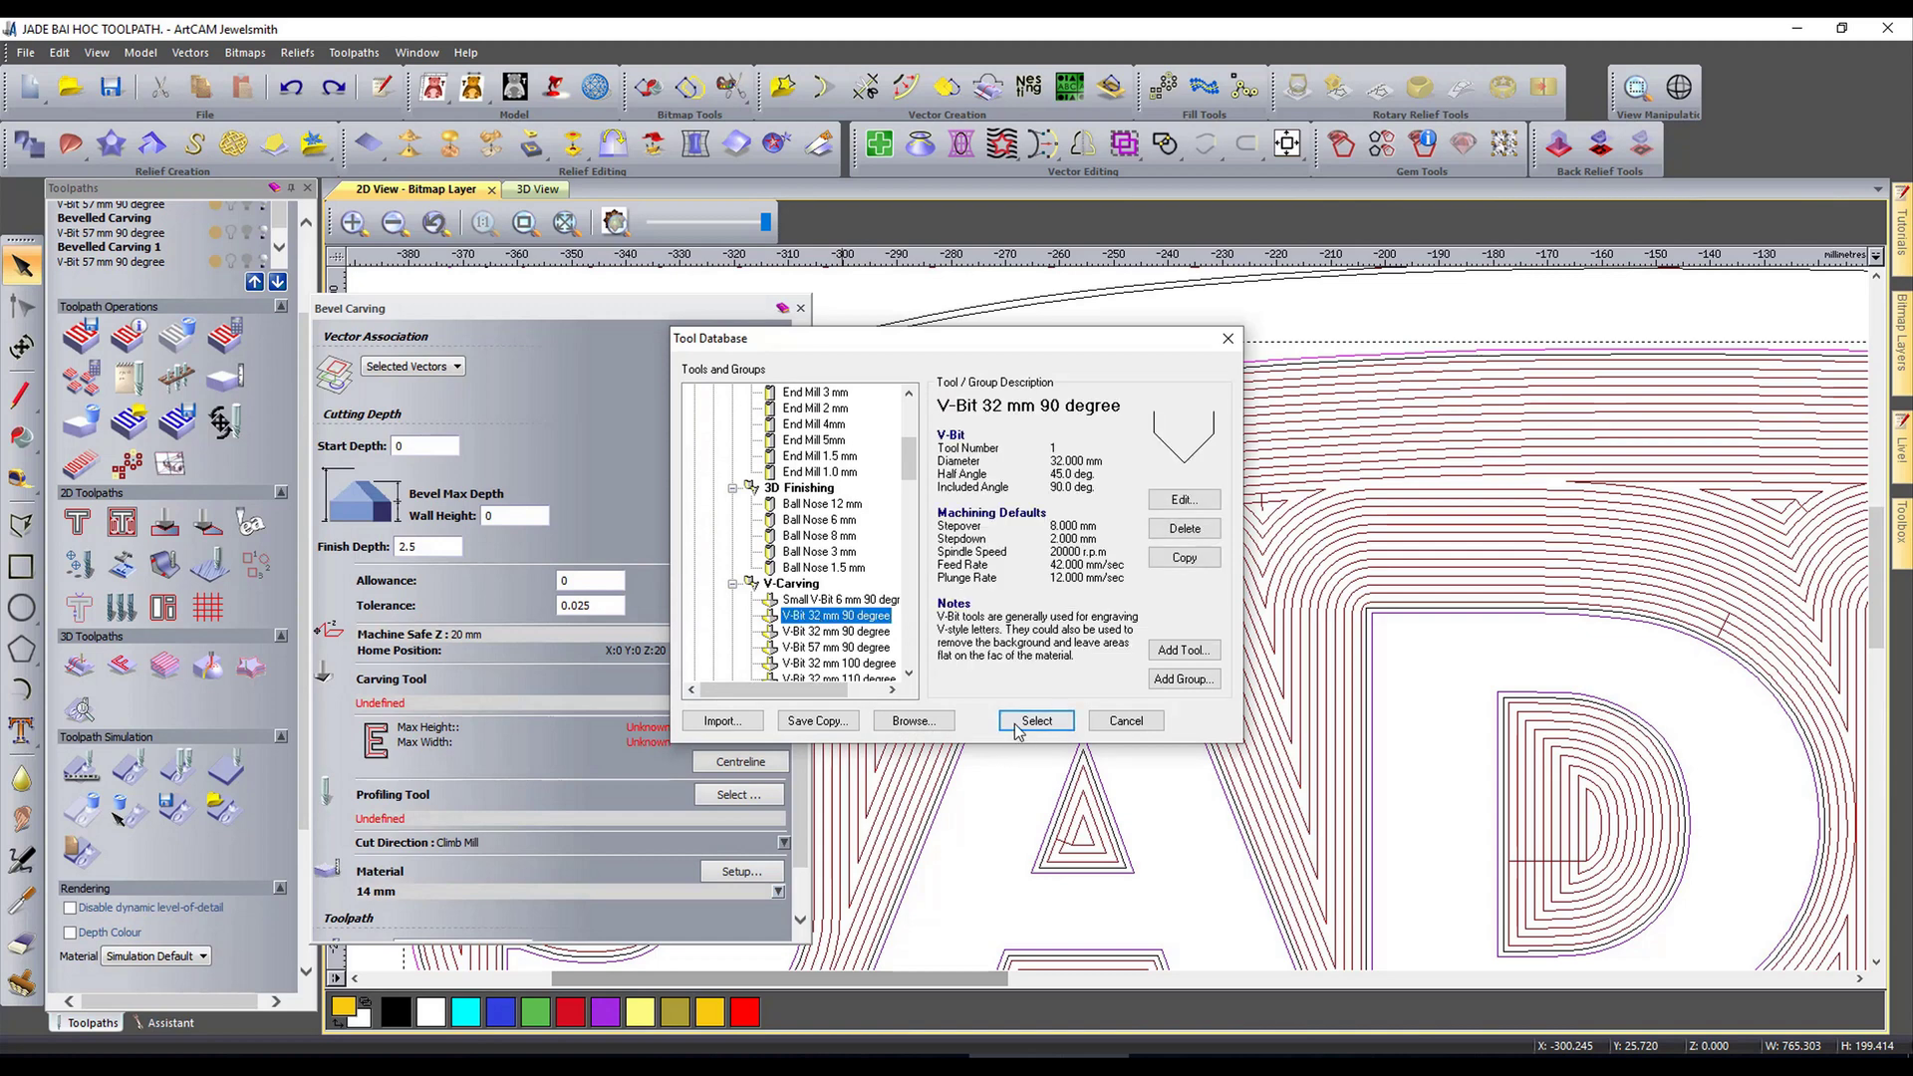
{"action": "left_click", "coordinate": [1035, 721]}
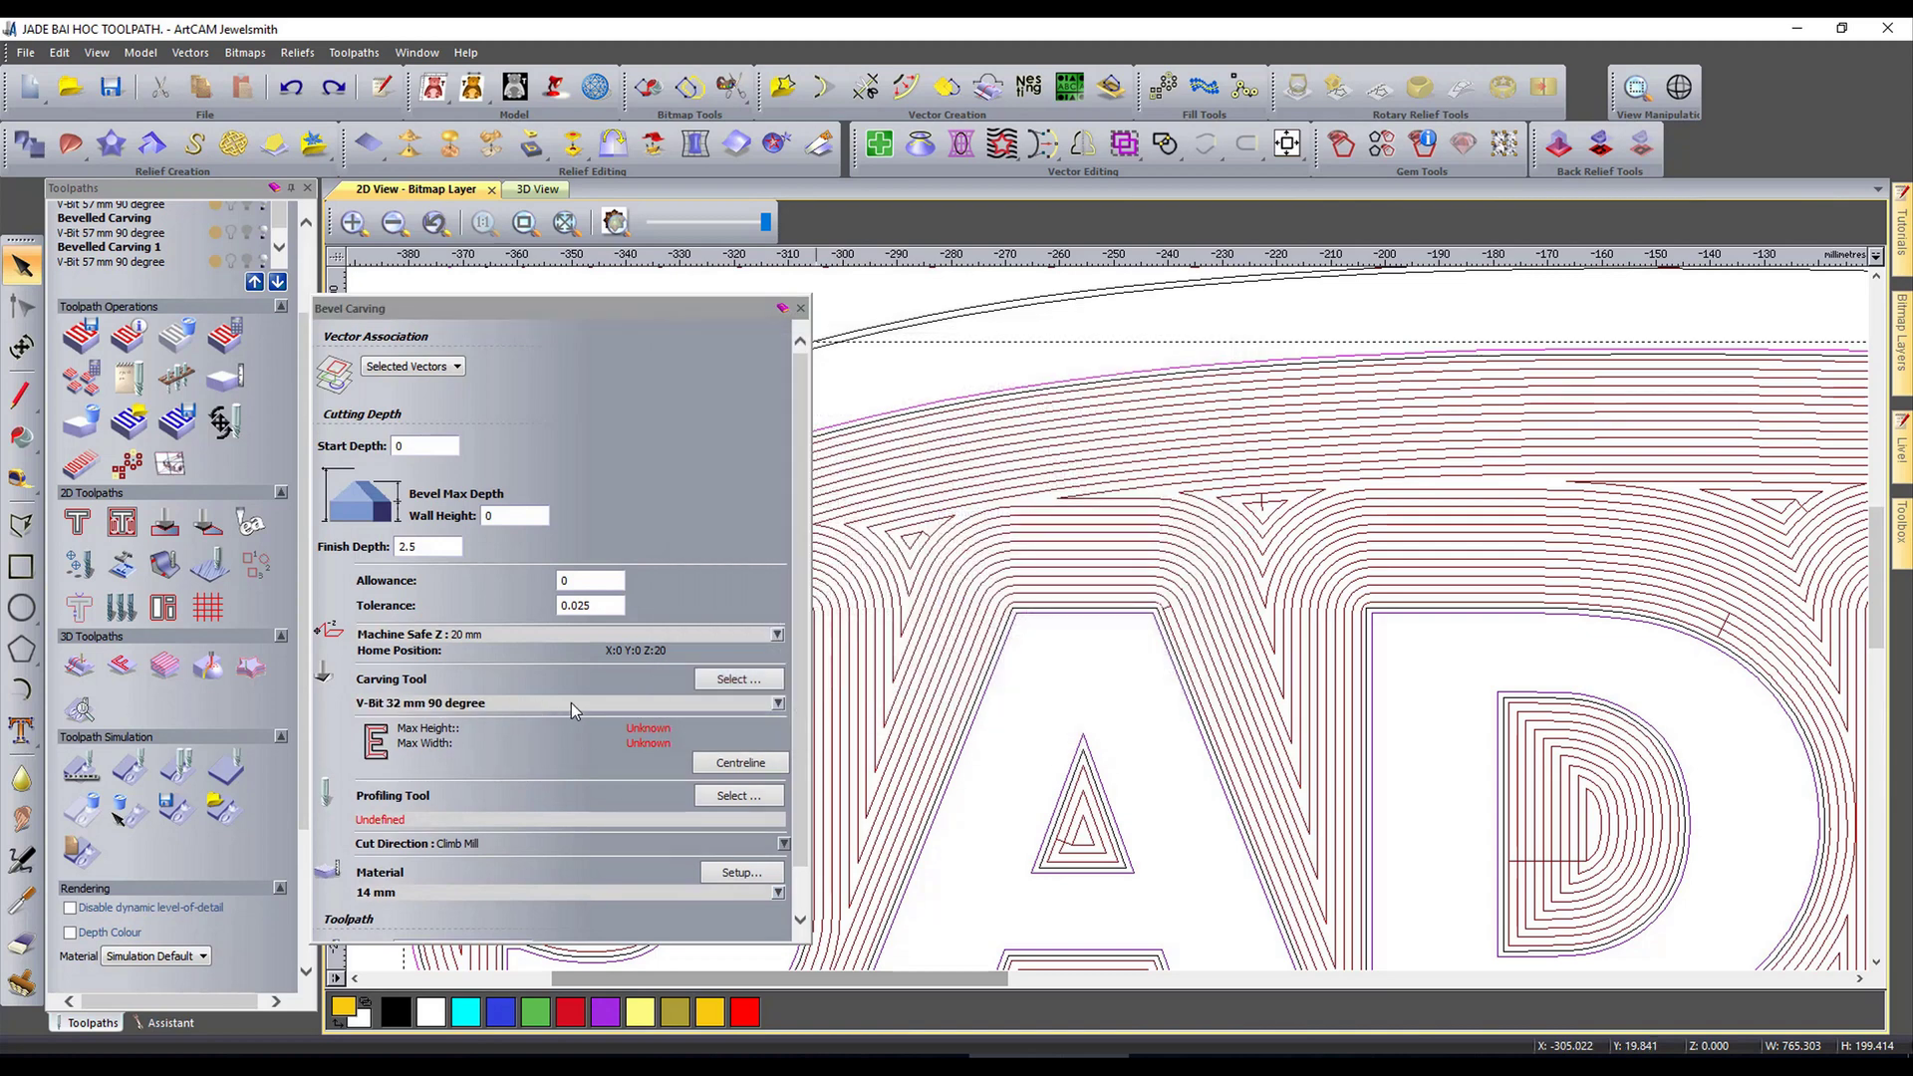
{"action": "left_click", "coordinate": [725, 701]}
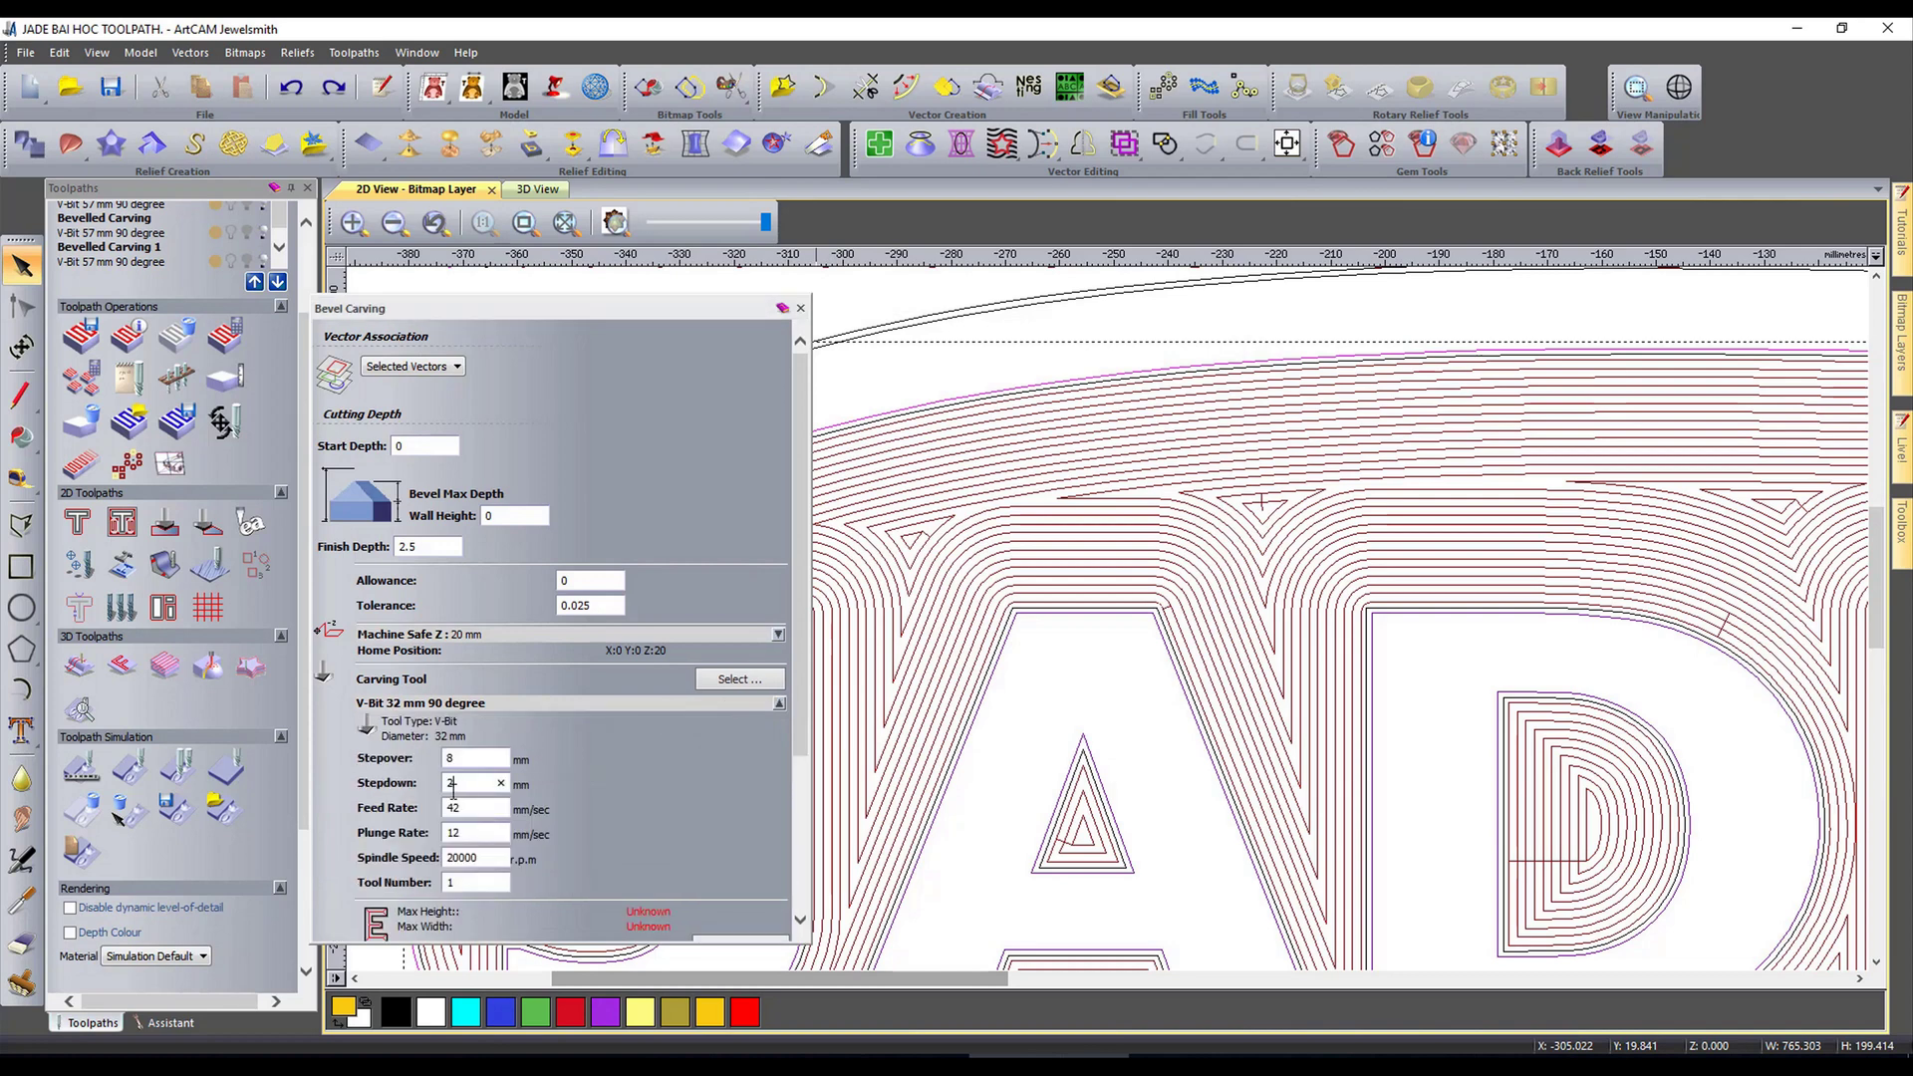
{"action": "type", "text": "5"}
{"action": "scroll", "coordinate": [485, 803], "scroll_direction": "down", "scroll_amount": 5}
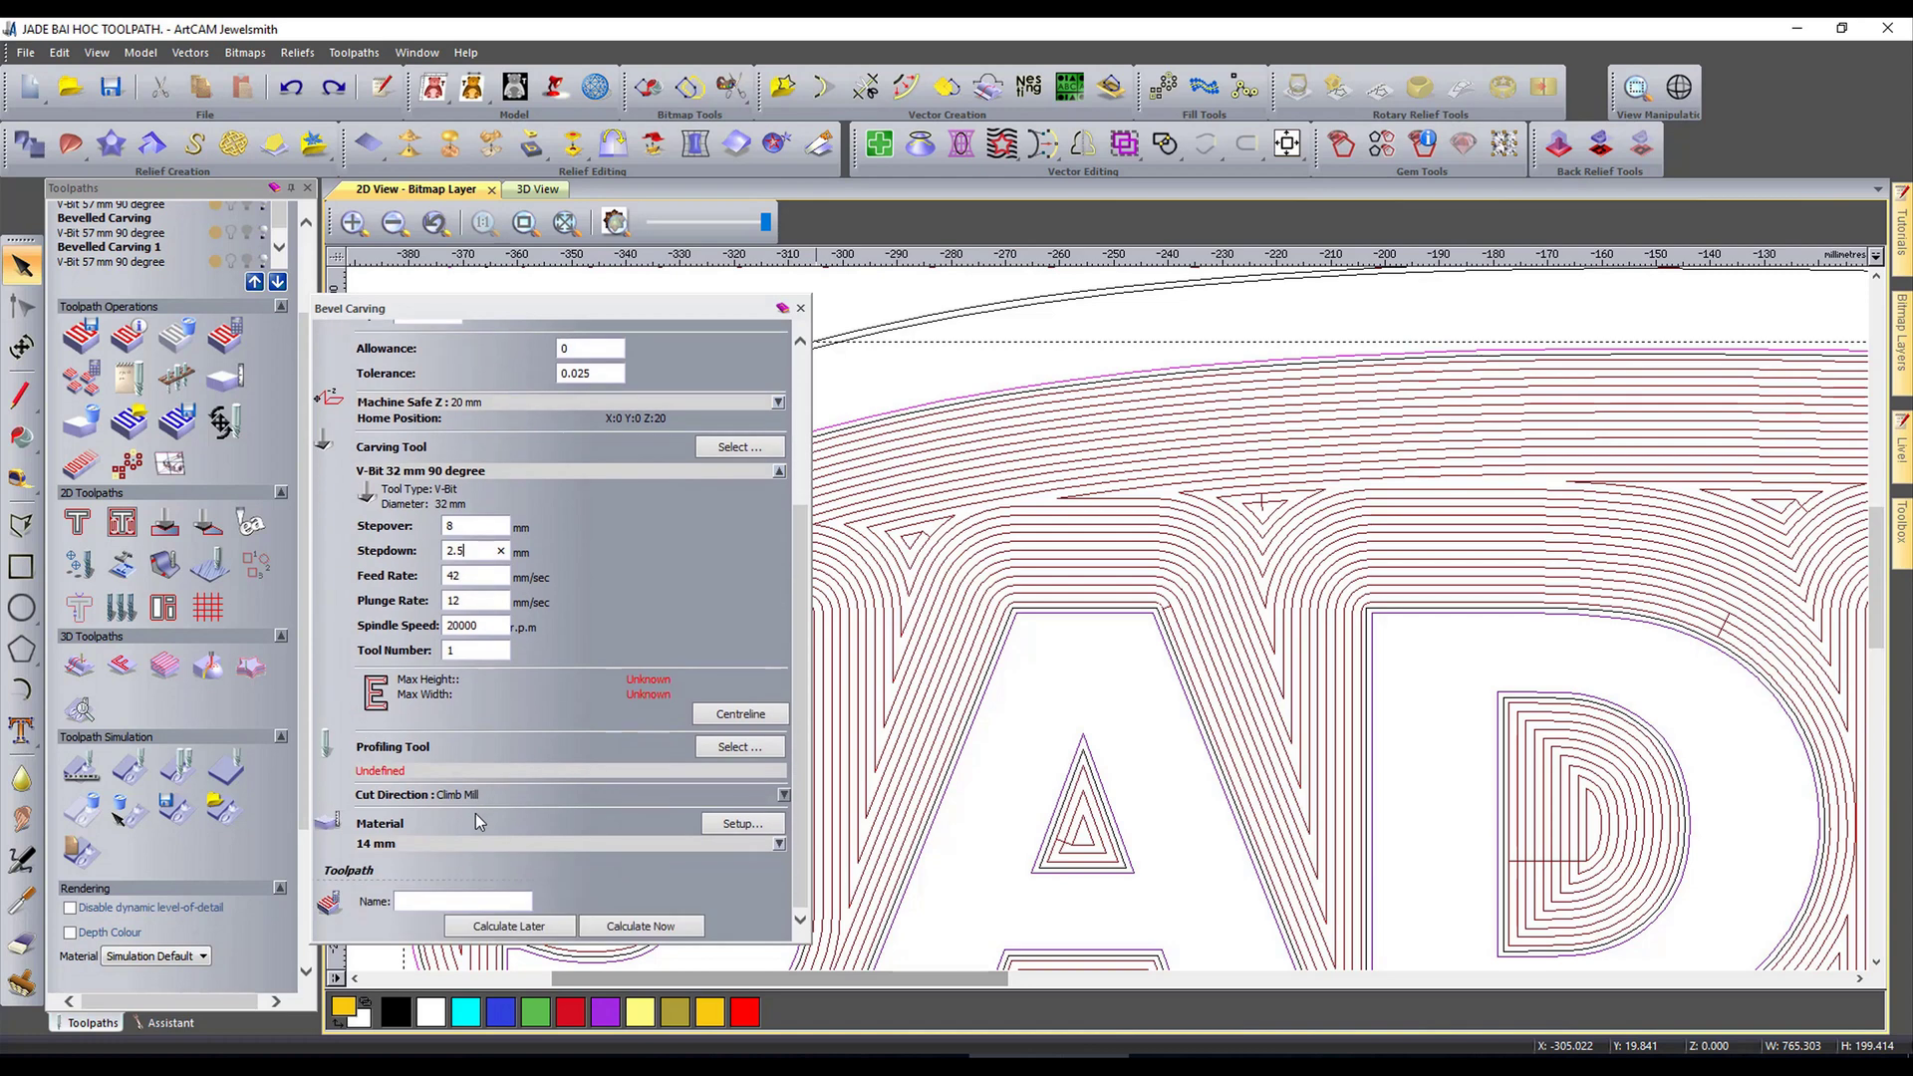
Step: Calculate the bevel carving toolpath, close its settings, and simulate it on the engraved block
{"action": "left_click", "coordinate": [644, 928]}
{"action": "left_click", "coordinate": [648, 667]}
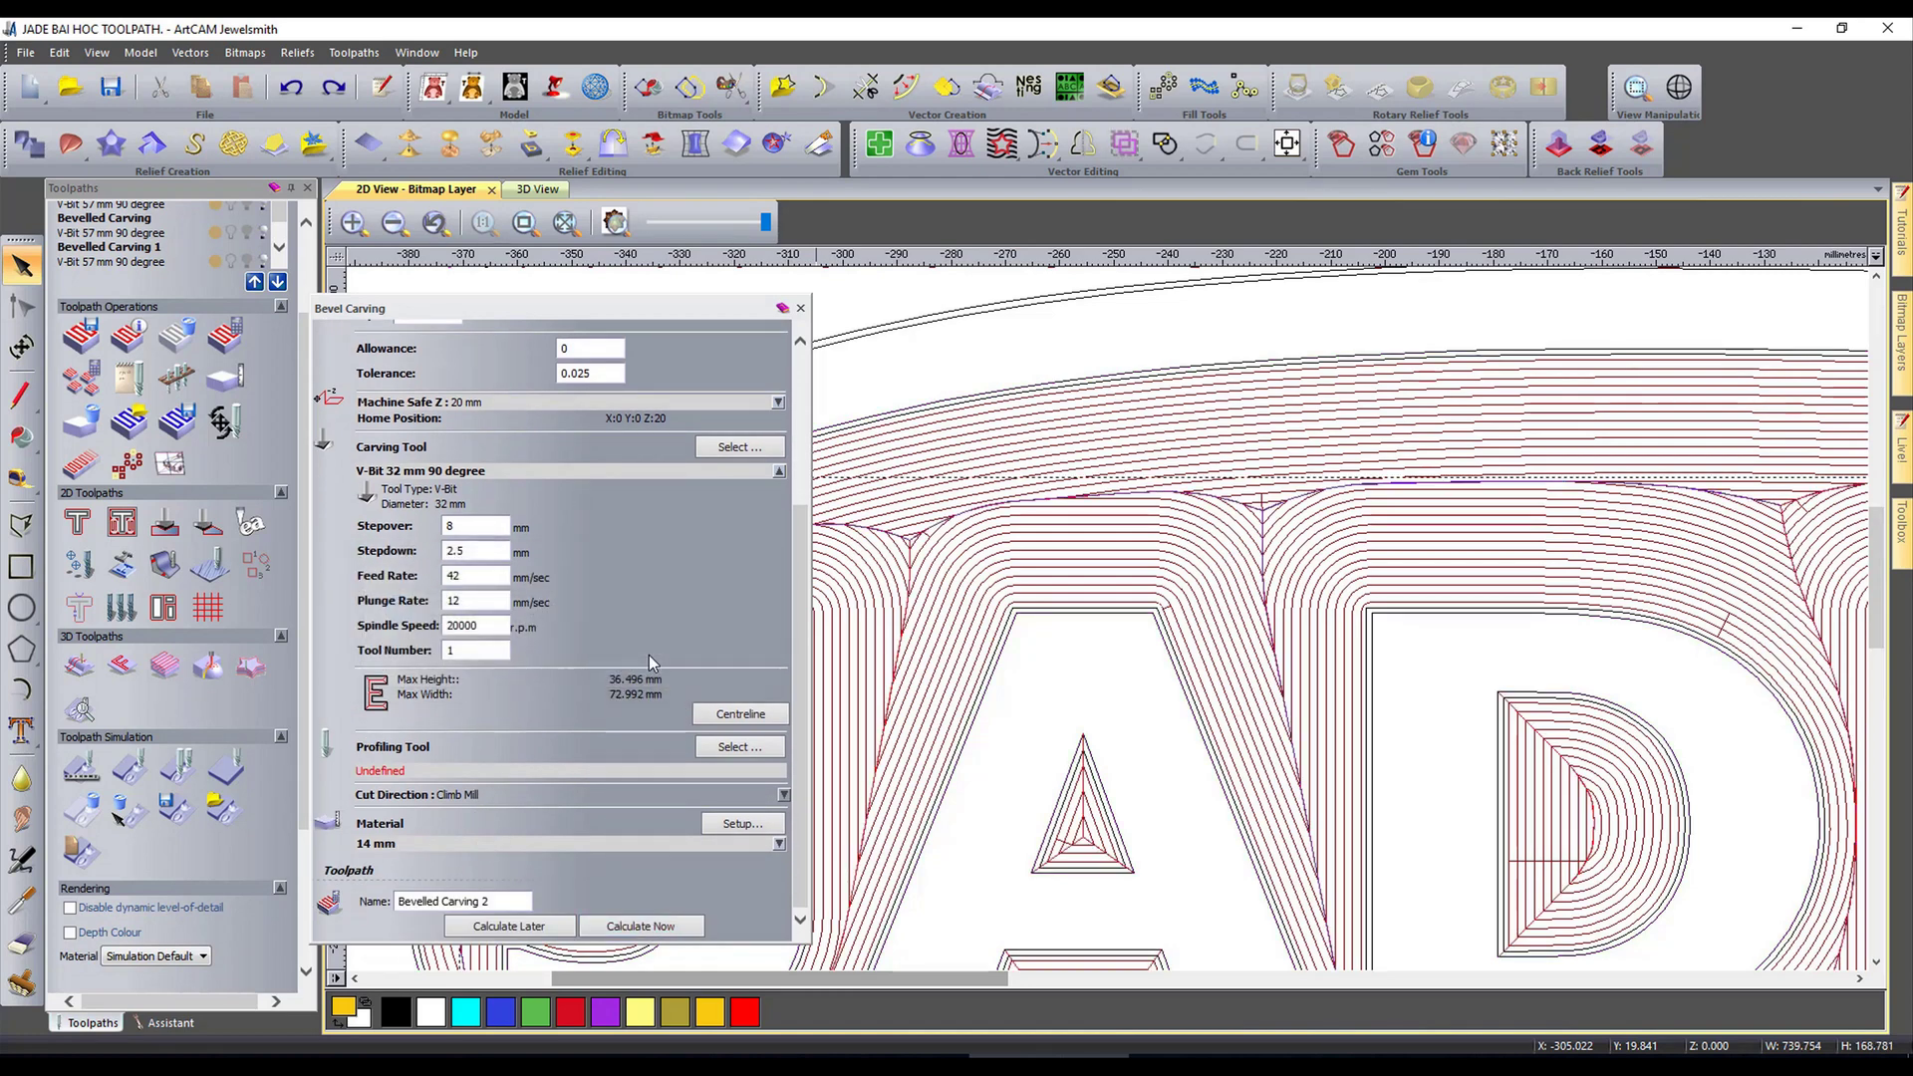
{"action": "left_click", "coordinate": [801, 308]}
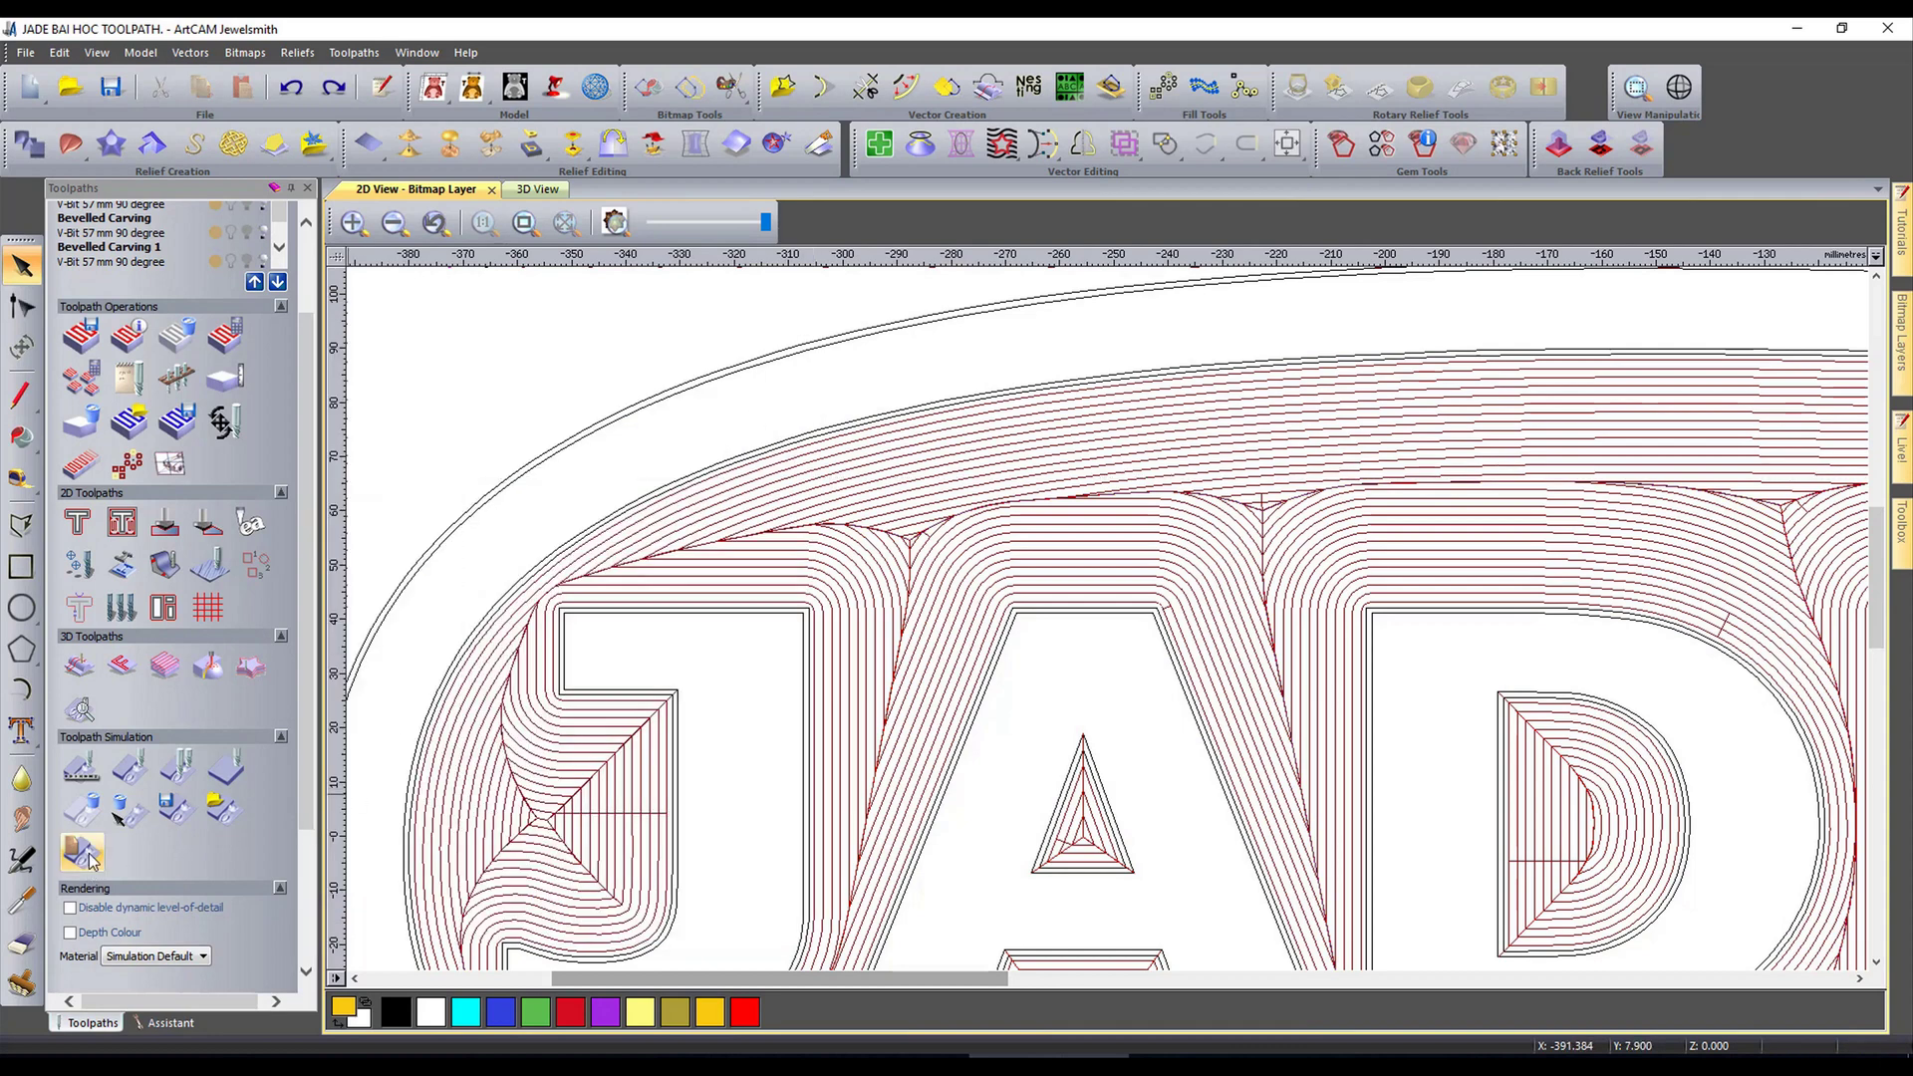
{"action": "left_click", "coordinate": [133, 775]}
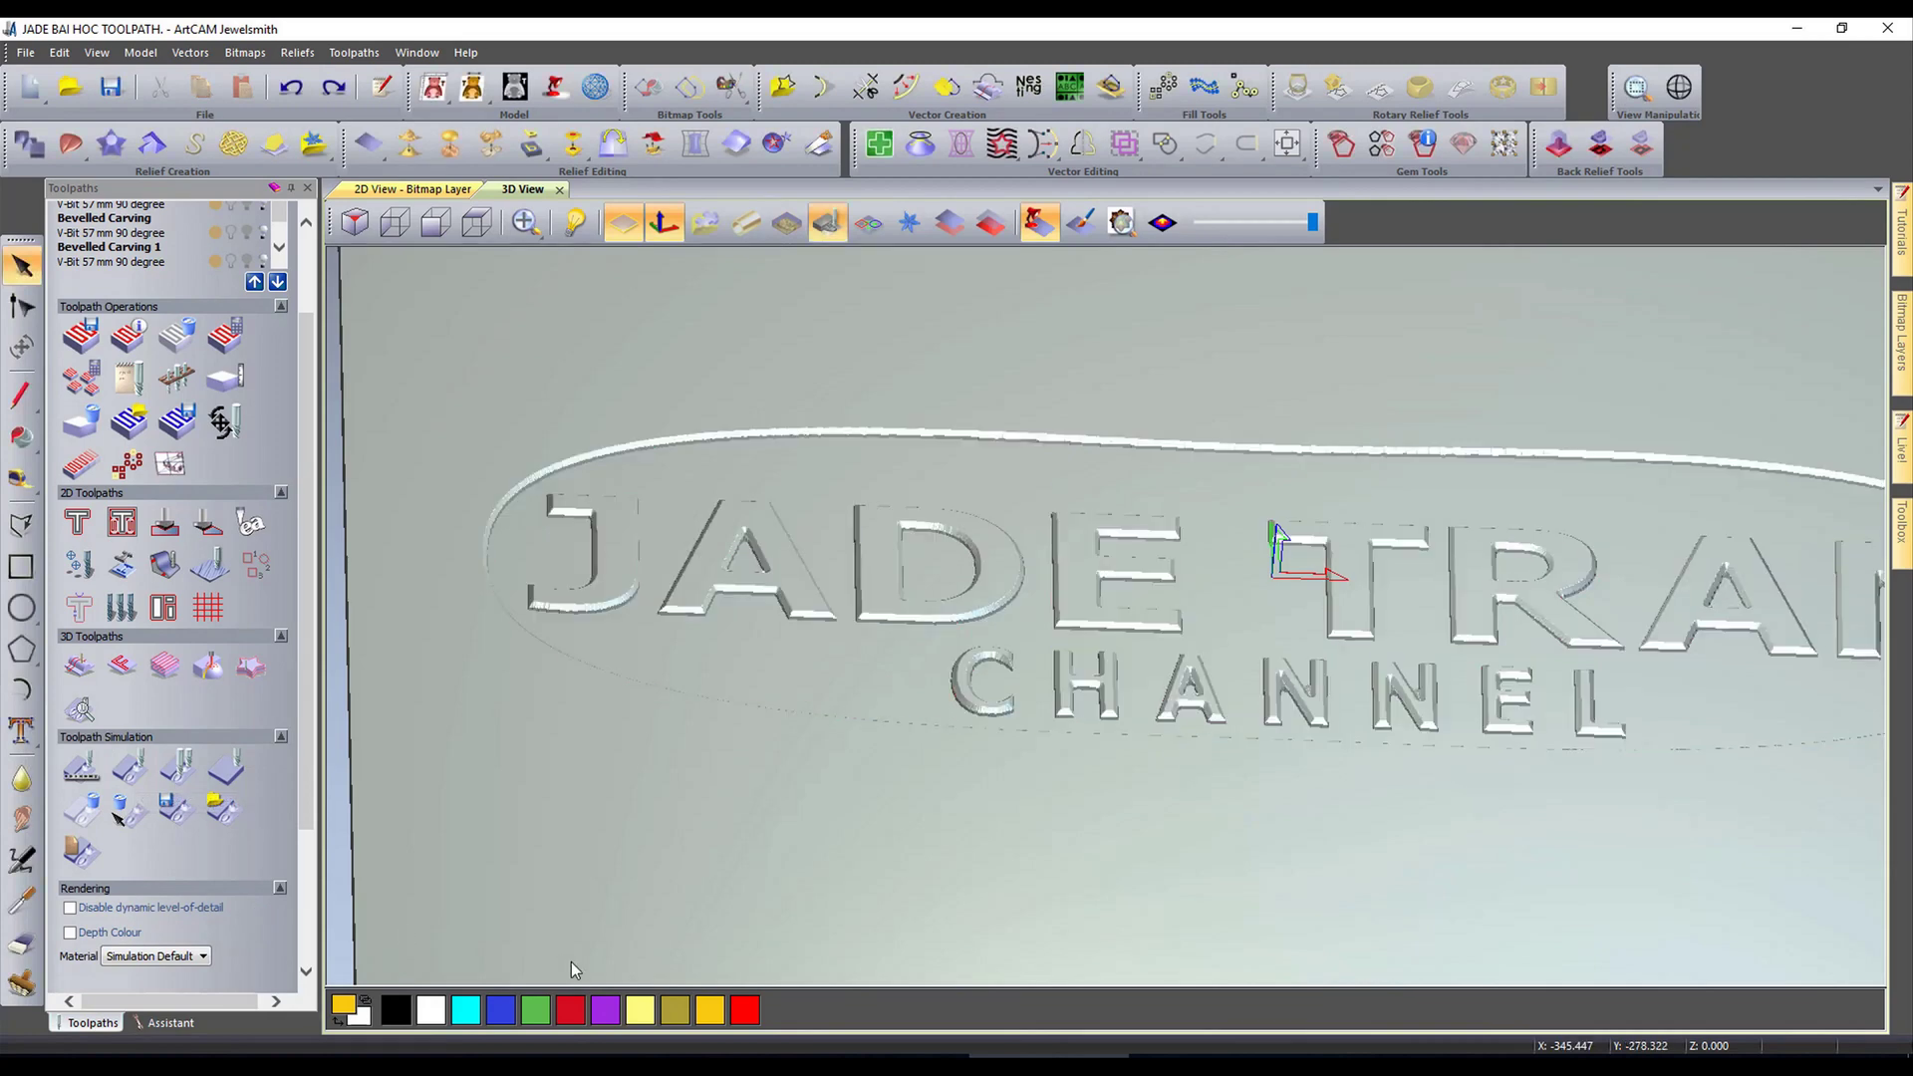
Step: Examine the simulated bevelled edges of the letters D, C and A in close-up
{"action": "scroll", "coordinate": [976, 602], "scroll_direction": "up", "scroll_amount": 5}
{"action": "scroll", "coordinate": [981, 510], "scroll_direction": "up", "scroll_amount": 5}
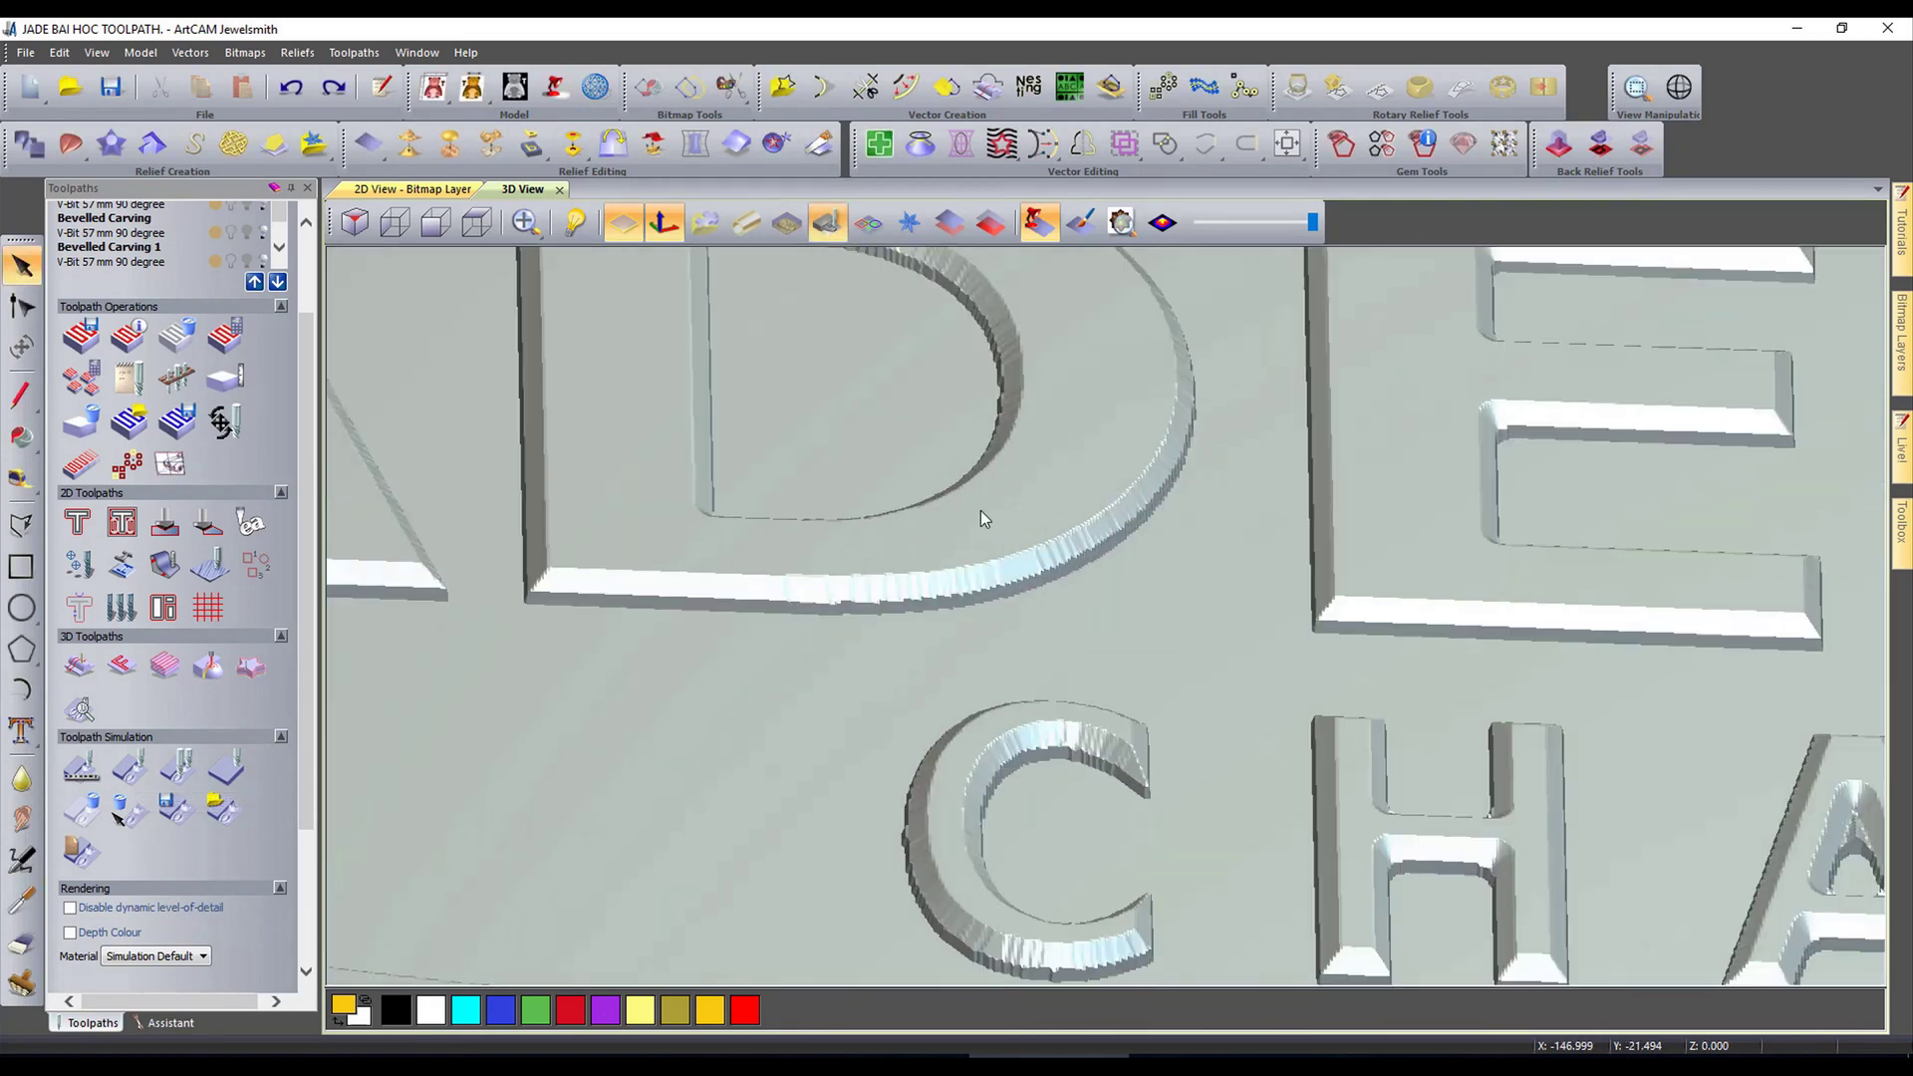
{"action": "scroll", "coordinate": [991, 496], "scroll_direction": "down", "scroll_amount": 2}
{"action": "scroll", "coordinate": [984, 507], "scroll_direction": "up", "scroll_amount": 2}
{"action": "left_click_drag", "start_coordinate": [985, 506], "coordinate": [1188, 589]}
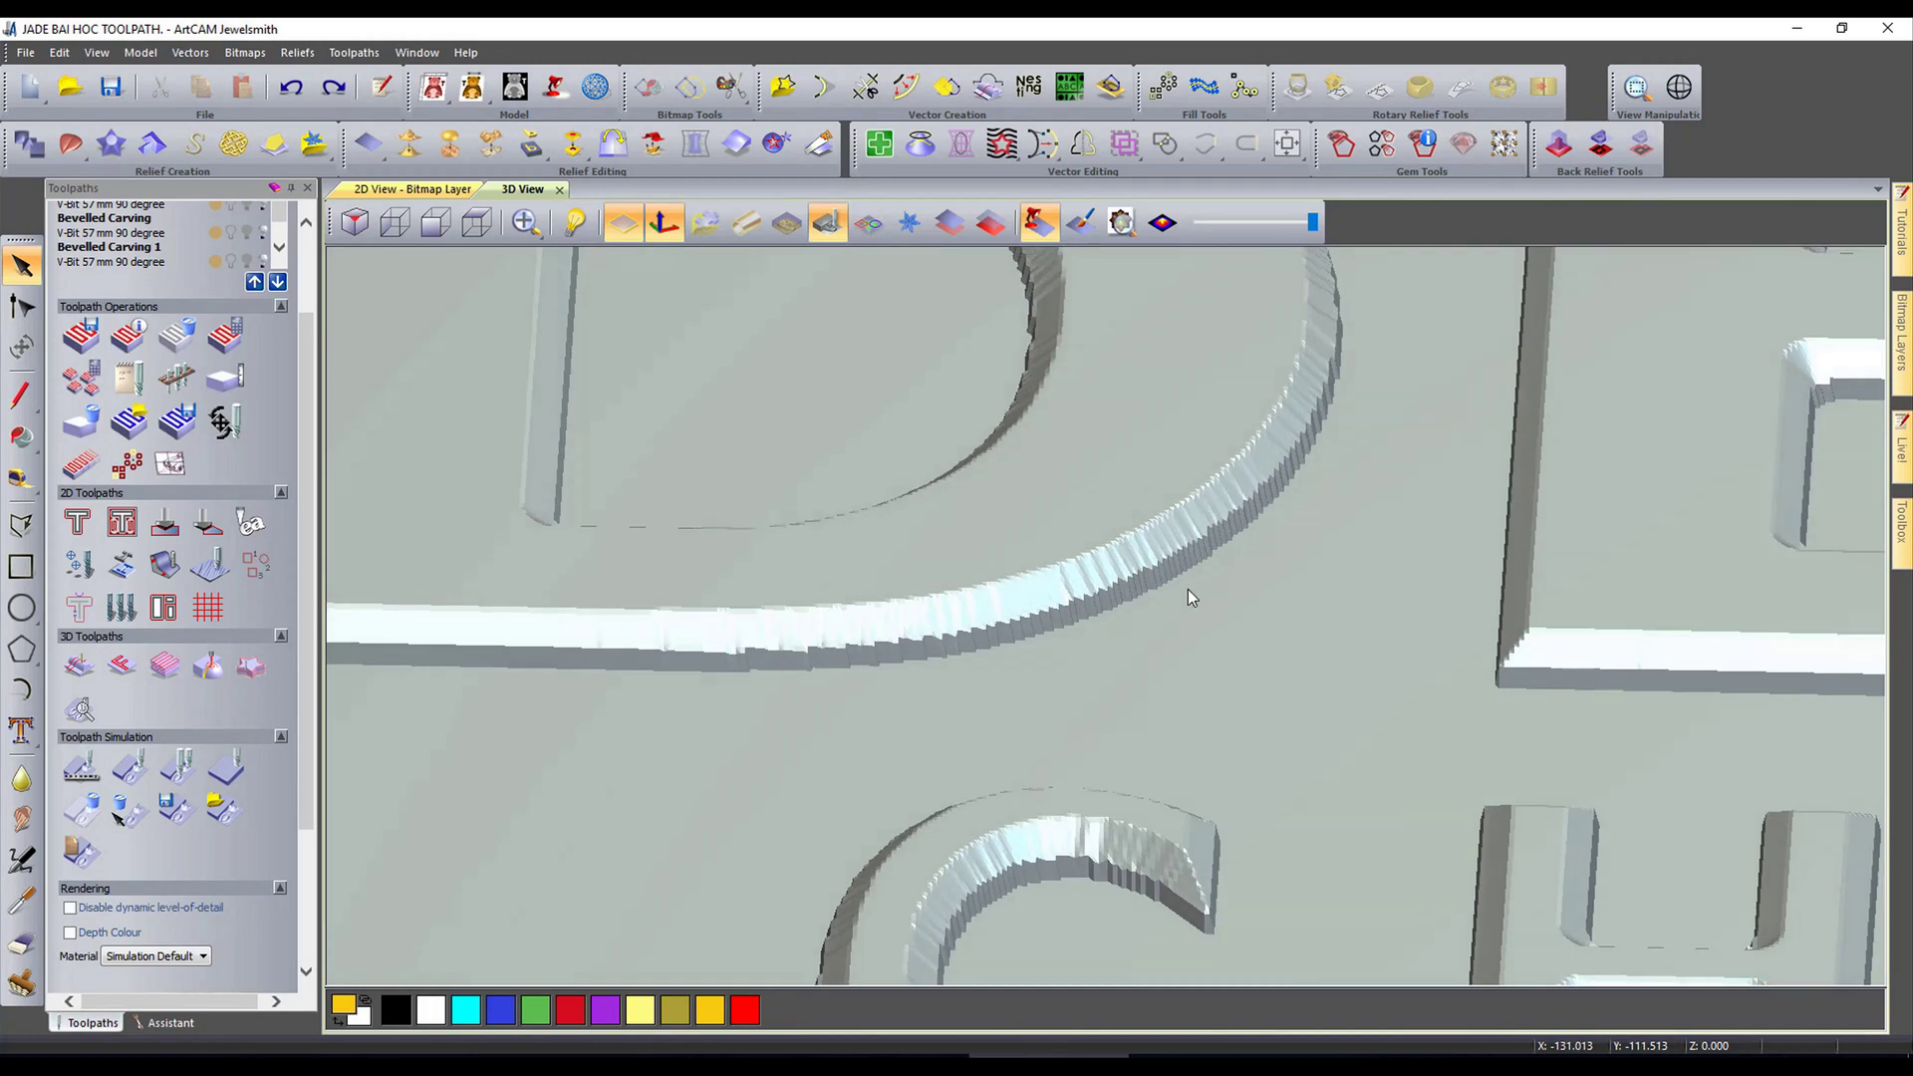
{"action": "scroll", "coordinate": [1187, 589], "scroll_direction": "down", "scroll_amount": 5}
{"action": "left_click_drag", "start_coordinate": [1408, 582], "coordinate": [1042, 511]}
{"action": "scroll", "coordinate": [1096, 611], "scroll_direction": "down", "scroll_amount": 3}
{"action": "scroll", "coordinate": [1088, 578], "scroll_direction": "up", "scroll_amount": 4}
{"action": "scroll", "coordinate": [1086, 576], "scroll_direction": "down", "scroll_amount": 4}
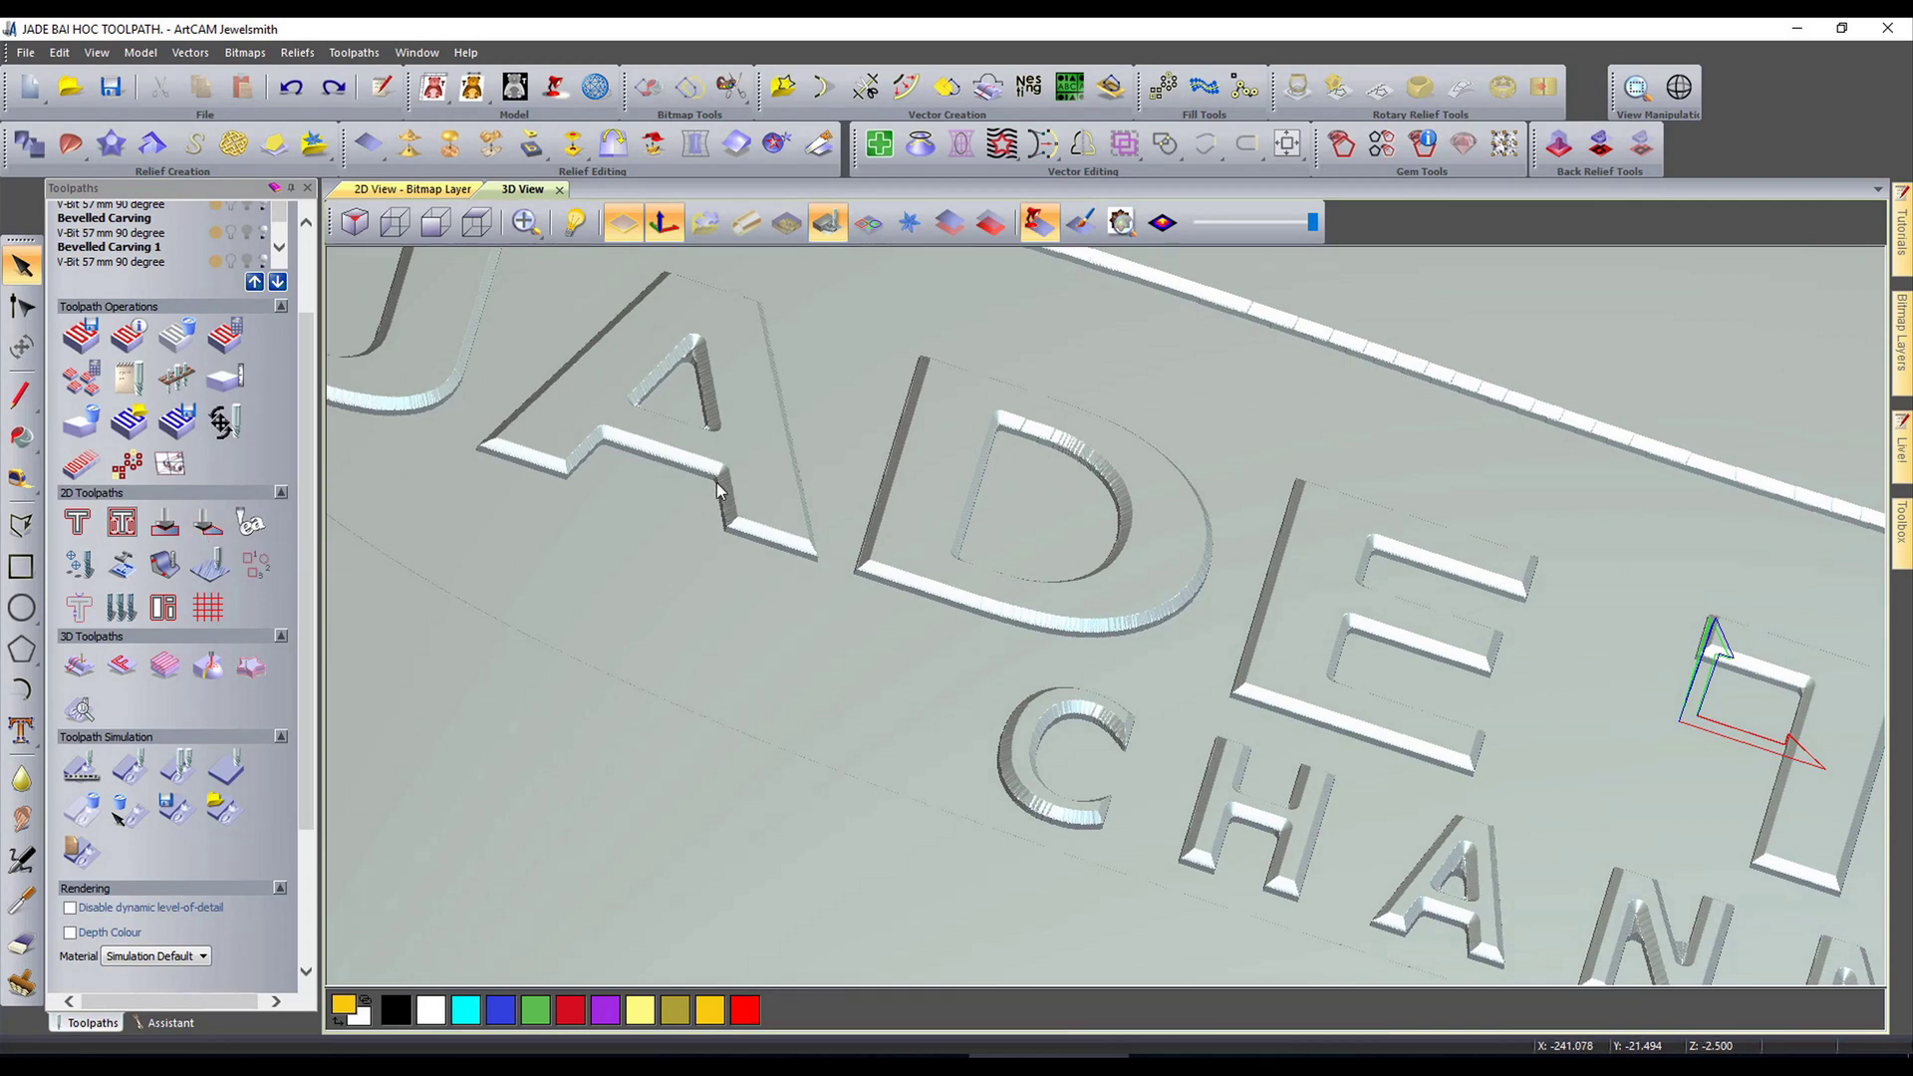
{"action": "scroll", "coordinate": [719, 483], "scroll_direction": "up", "scroll_amount": 4}
{"action": "left_click_drag", "start_coordinate": [721, 482], "coordinate": [678, 584]}
{"action": "scroll", "coordinate": [675, 590], "scroll_direction": "down", "scroll_amount": 3}
{"action": "scroll", "coordinate": [871, 542], "scroll_direction": "up", "scroll_amount": 3}
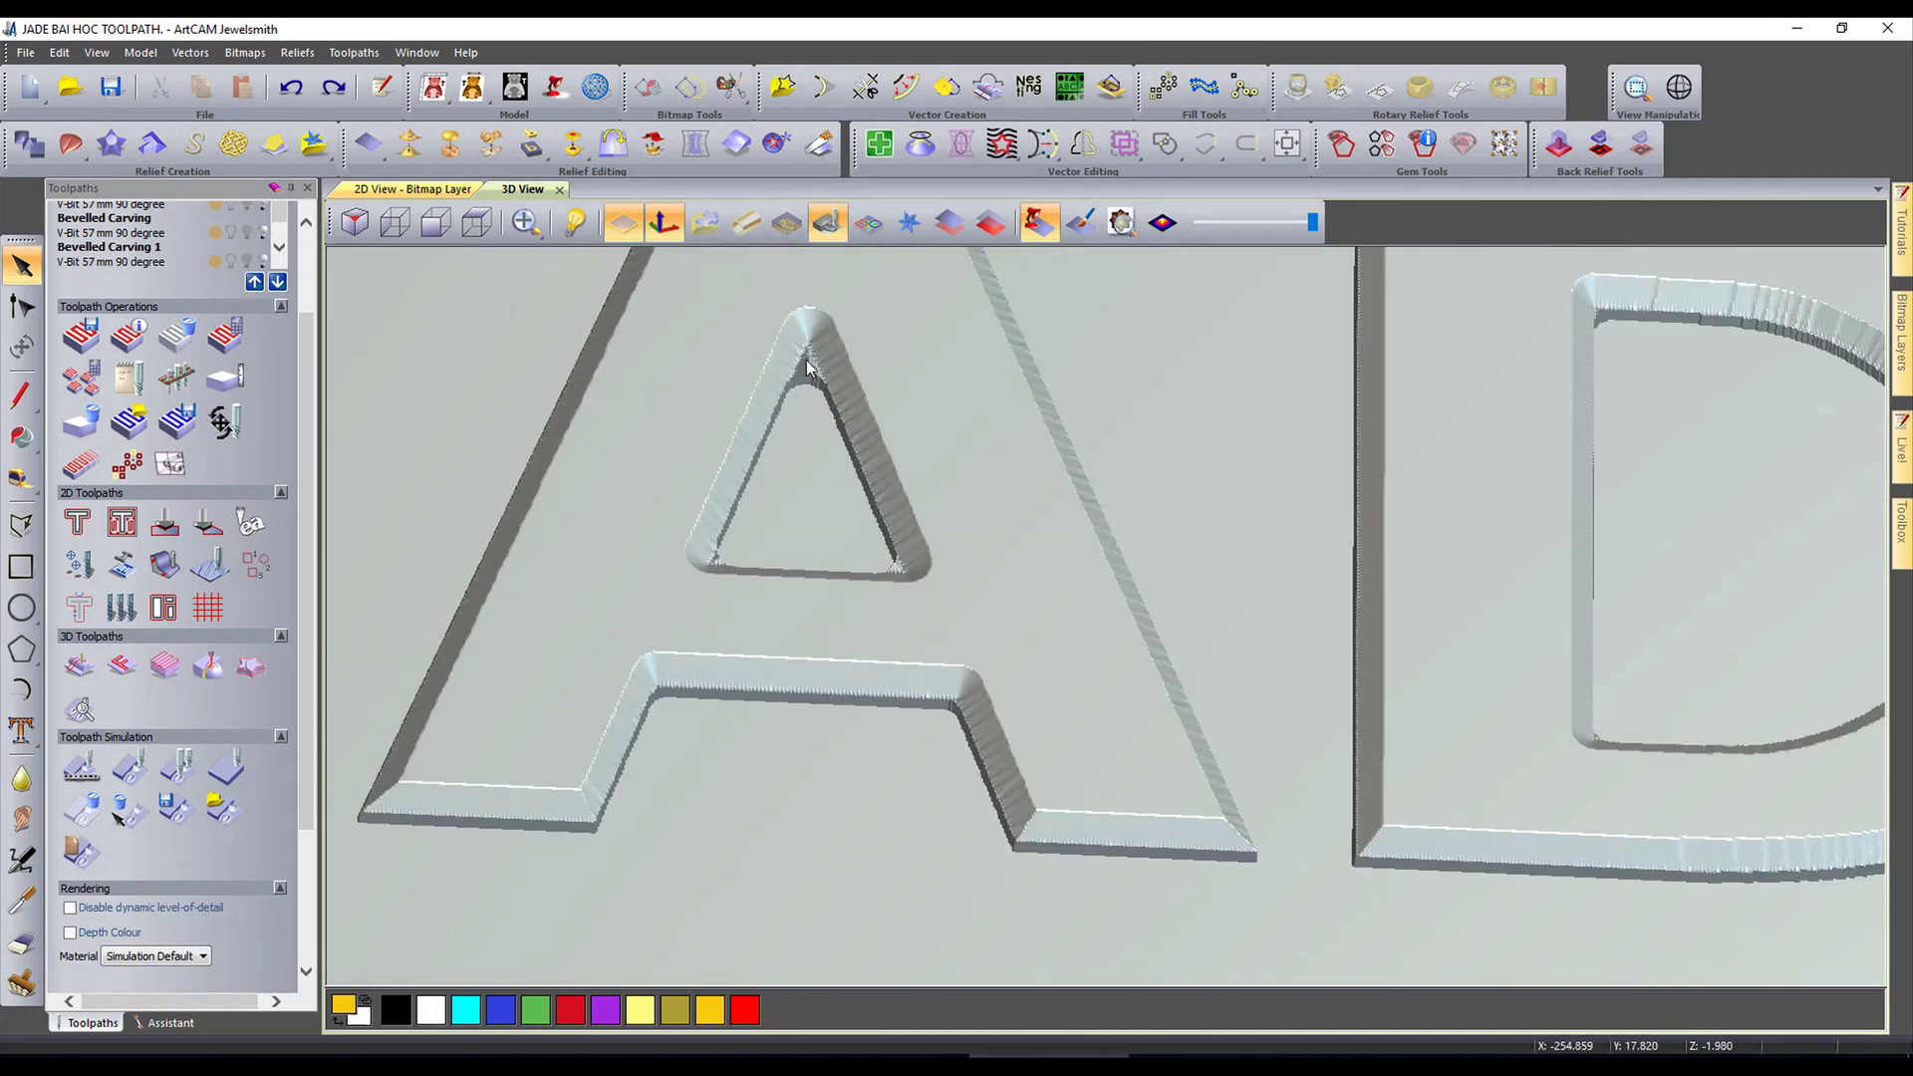
{"action": "scroll", "coordinate": [823, 421], "scroll_direction": "up", "scroll_amount": 1}
{"action": "left_click_drag", "start_coordinate": [823, 423], "coordinate": [807, 494]}
Step: Inspect the simulated bevels across the remaining letters, the oval border and the whole block from different angles
{"action": "scroll", "coordinate": [961, 553], "scroll_direction": "down", "scroll_amount": 6}
{"action": "scroll", "coordinate": [1409, 645], "scroll_direction": "down", "scroll_amount": 3}
{"action": "scroll", "coordinate": [1636, 582], "scroll_direction": "up", "scroll_amount": 3}
{"action": "left_click_drag", "start_coordinate": [1636, 582], "coordinate": [1459, 461]}
{"action": "scroll", "coordinate": [1594, 533], "scroll_direction": "down", "scroll_amount": 2}
{"action": "left_click_drag", "start_coordinate": [1641, 596], "coordinate": [1317, 680]}
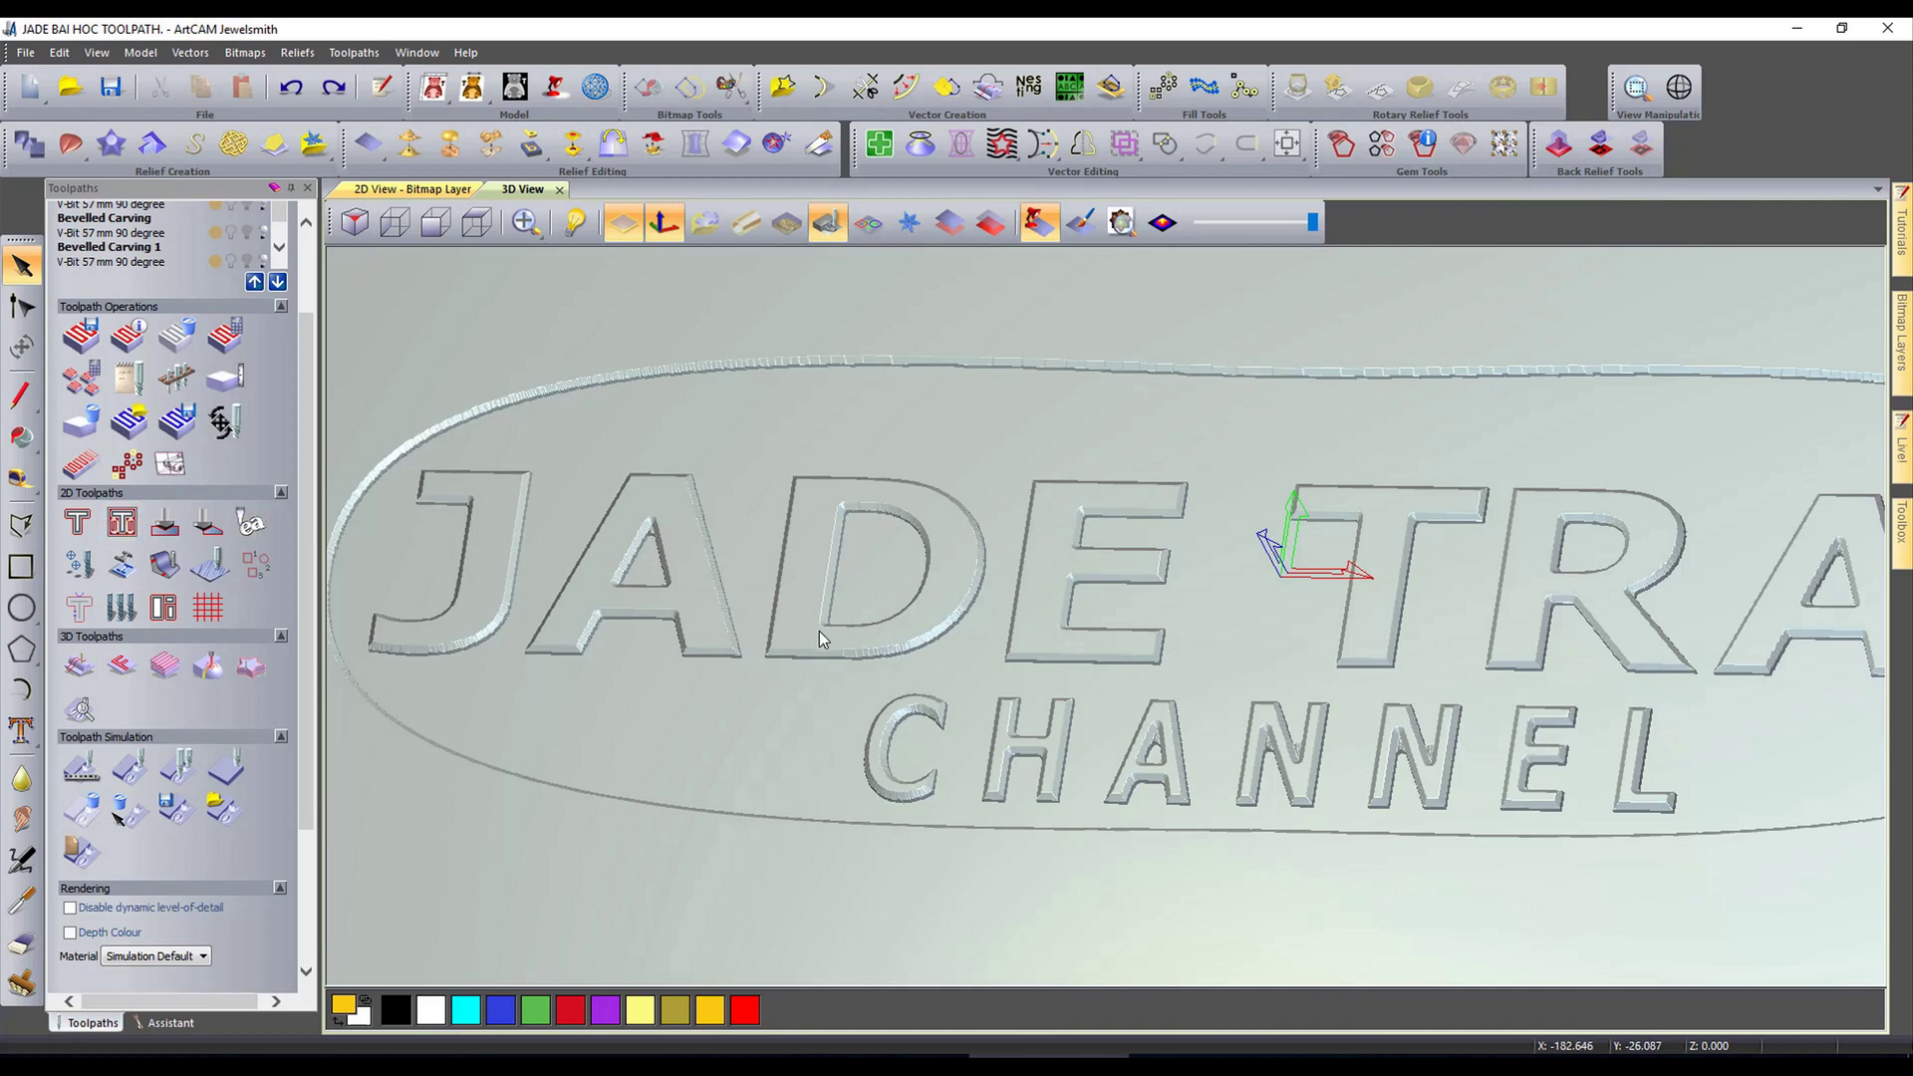
{"action": "scroll", "coordinate": [1251, 558], "scroll_direction": "down", "scroll_amount": 3}
{"action": "scroll", "coordinate": [1268, 536], "scroll_direction": "up", "scroll_amount": 2}
{"action": "scroll", "coordinate": [1409, 517], "scroll_direction": "down", "scroll_amount": 3}
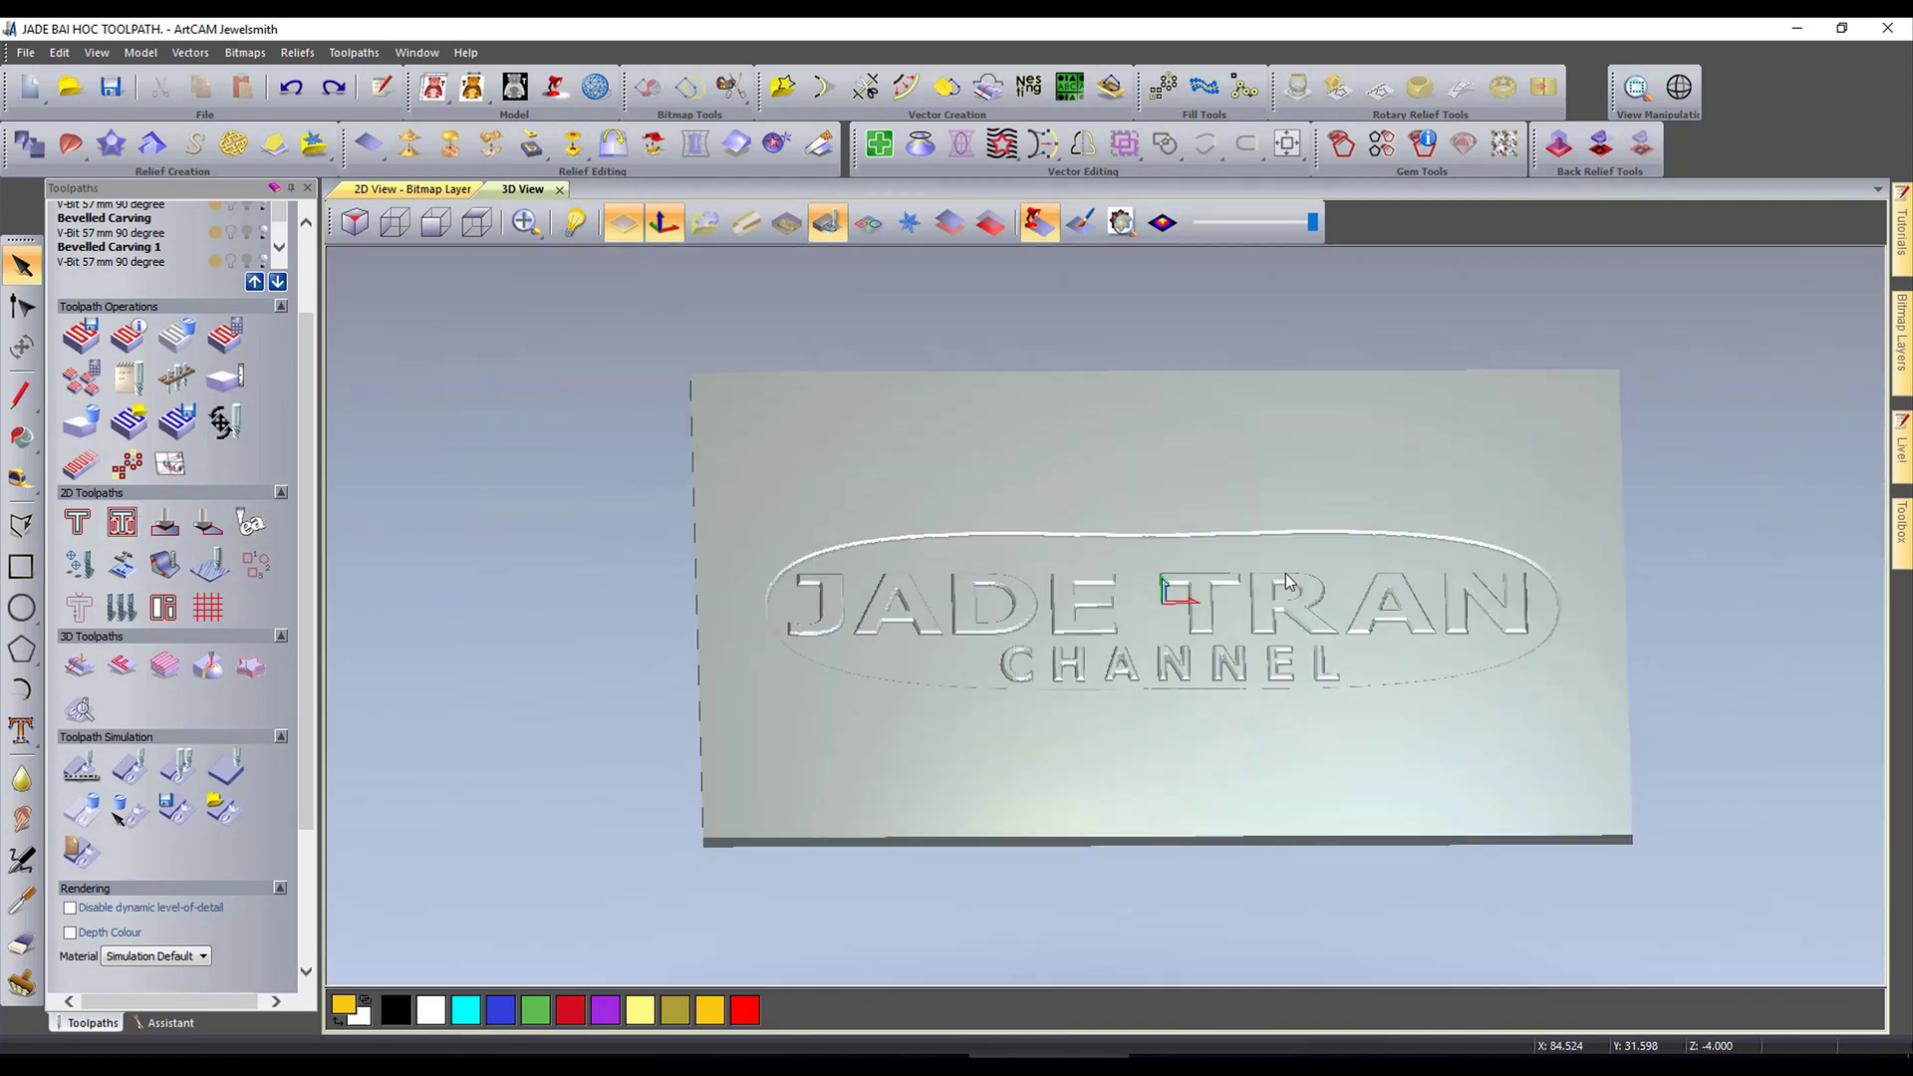
{"action": "scroll", "coordinate": [1286, 572], "scroll_direction": "up", "scroll_amount": 3}
{"action": "left_click_drag", "start_coordinate": [1285, 572], "coordinate": [1132, 632]}
{"action": "scroll", "coordinate": [1132, 631], "scroll_direction": "down", "scroll_amount": 3}
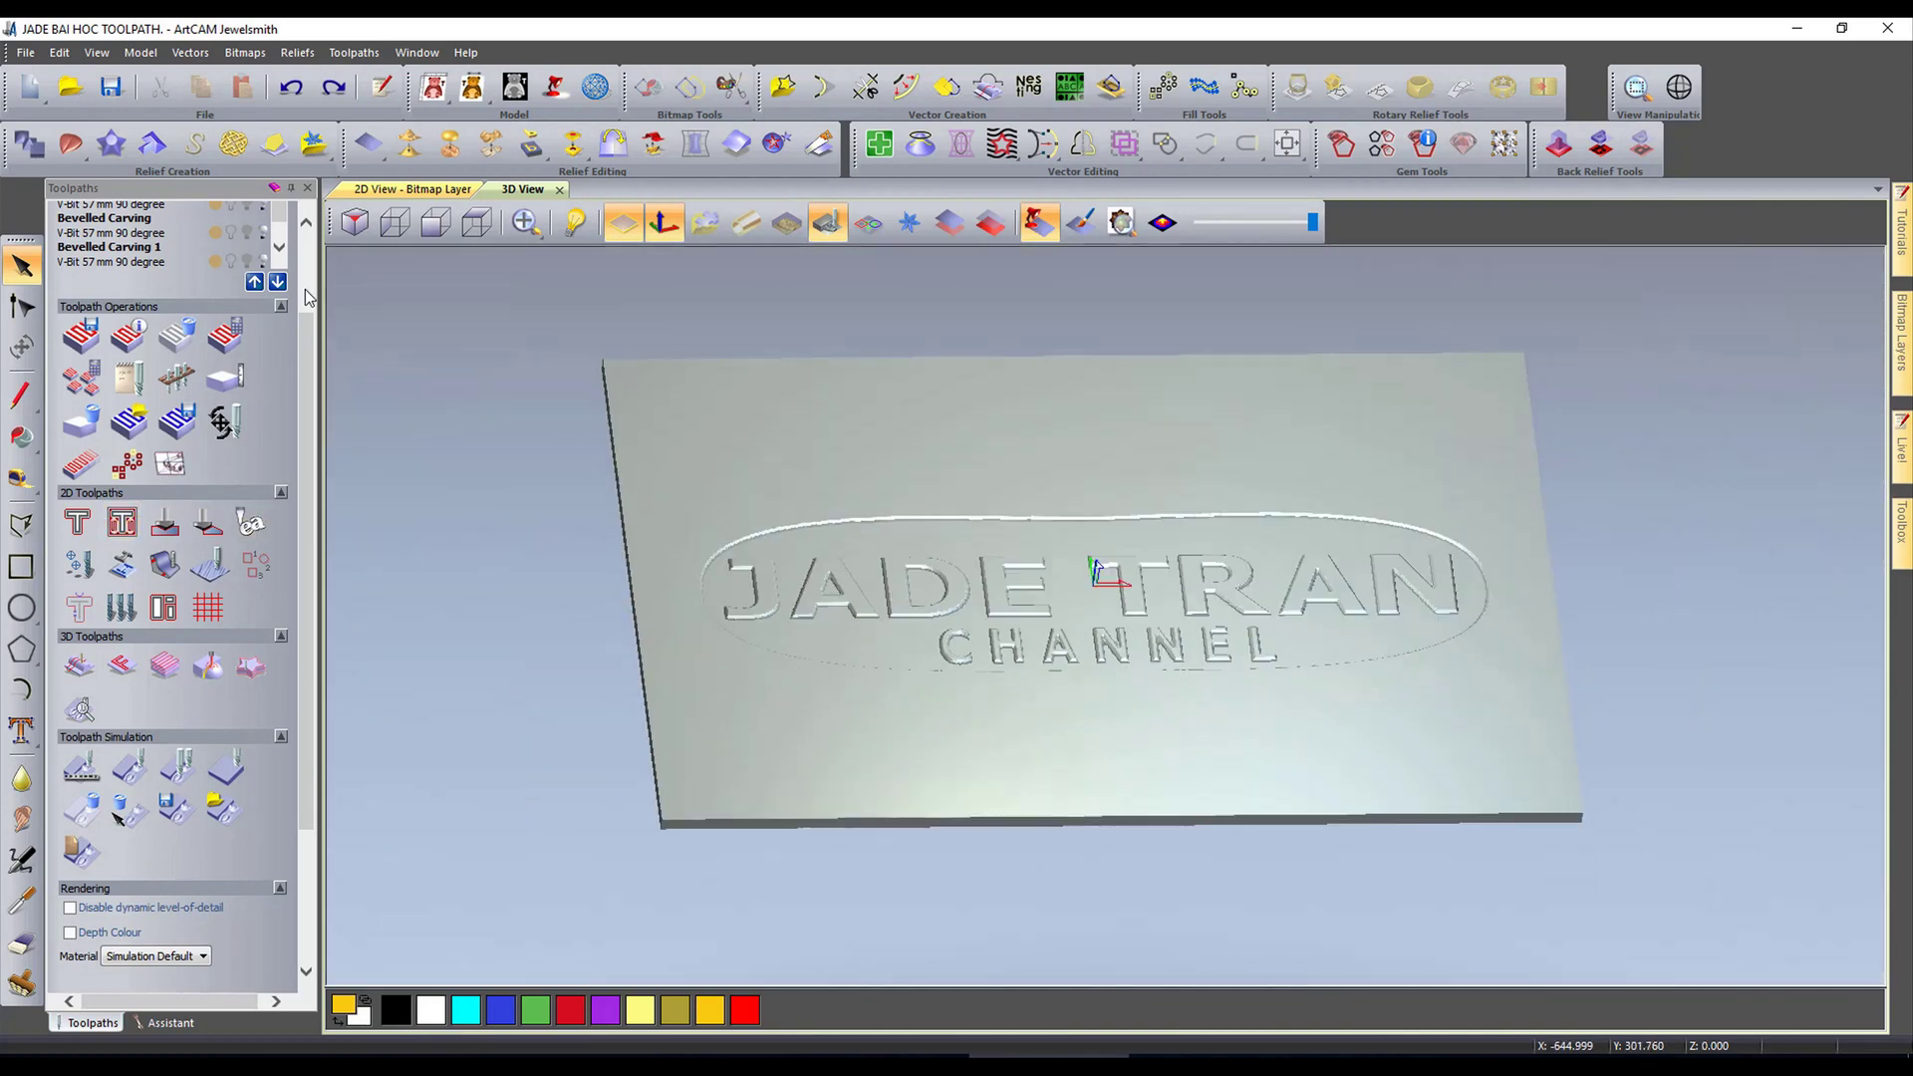
Step: Select the DESIGNE WITH ARTCAM text together with the inner rounded border around it in the 2D view
{"action": "left_click", "coordinate": [412, 189]}
{"action": "scroll", "coordinate": [704, 558], "scroll_direction": "down", "scroll_amount": 5}
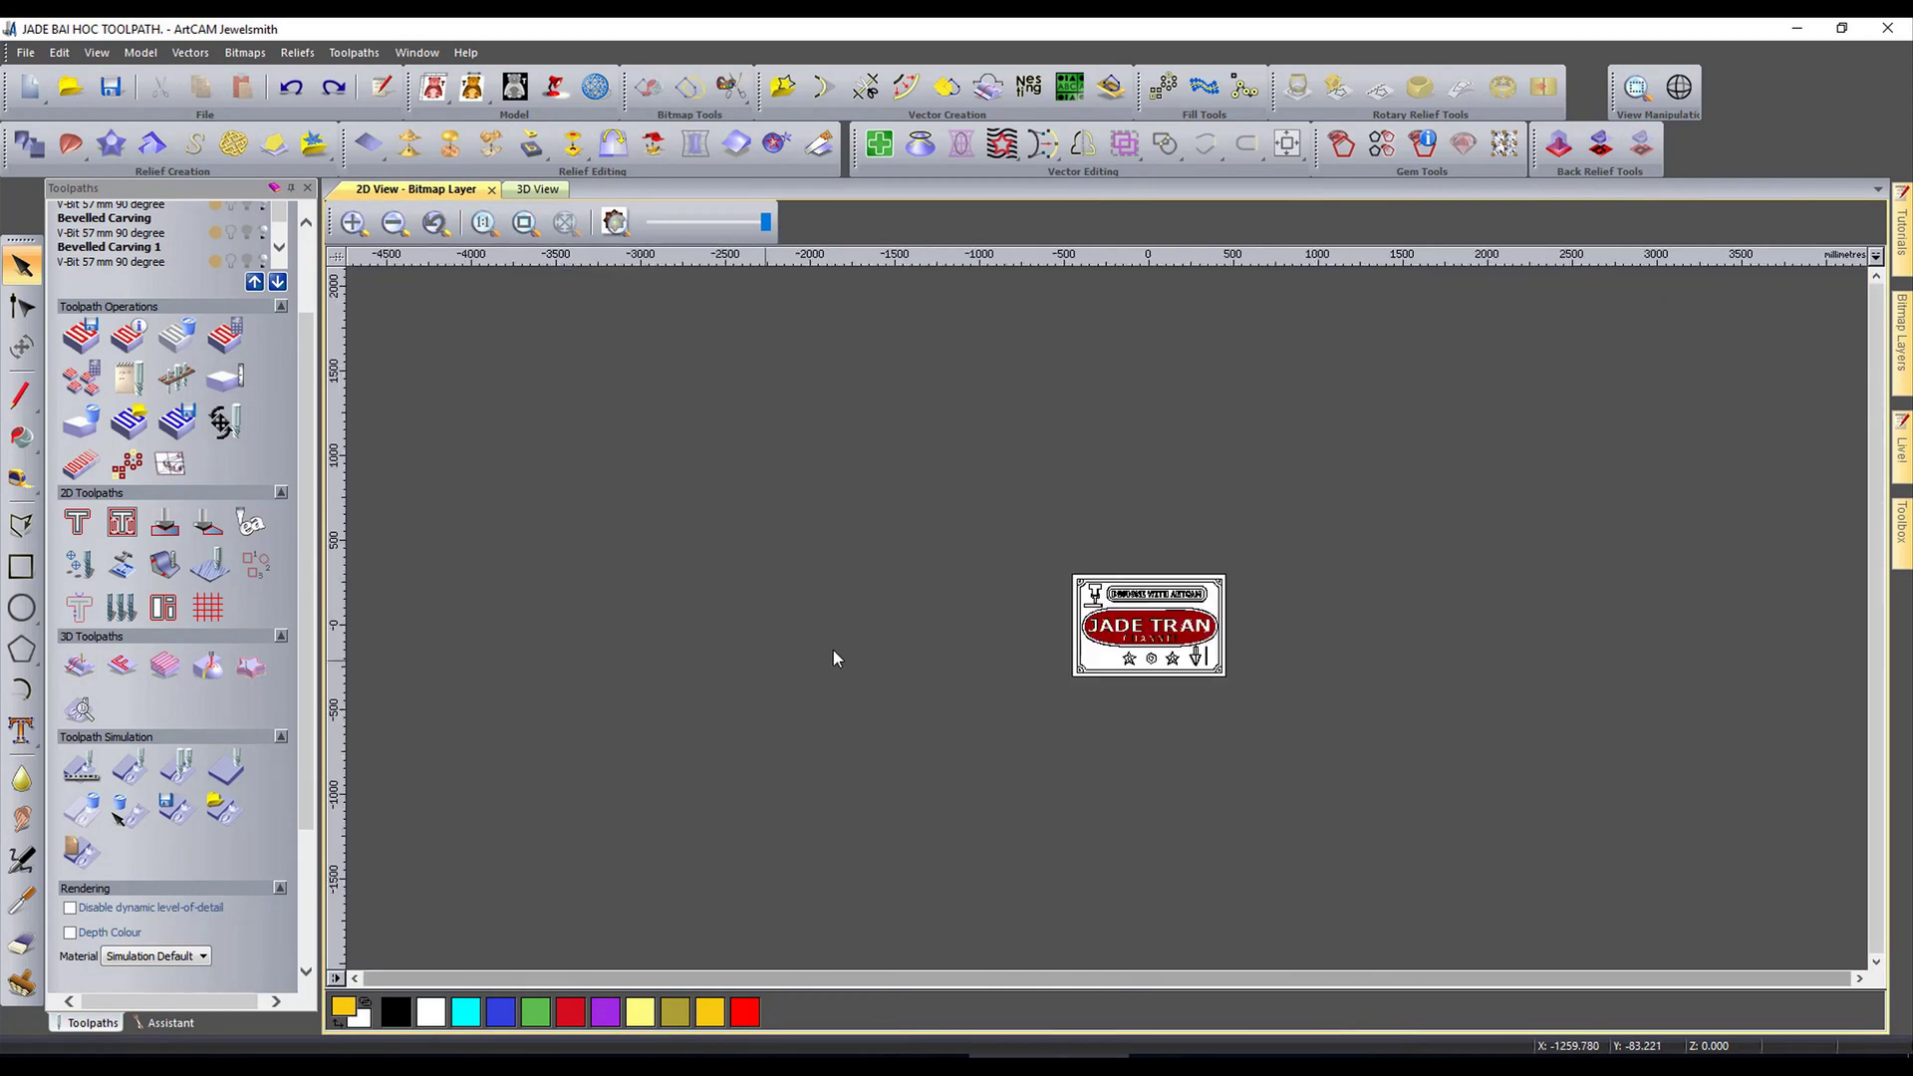
{"action": "scroll", "coordinate": [833, 650], "scroll_direction": "up", "scroll_amount": 3}
{"action": "scroll", "coordinate": [667, 726], "scroll_direction": "down", "scroll_amount": 2}
{"action": "scroll", "coordinate": [880, 559], "scroll_direction": "up", "scroll_amount": 6}
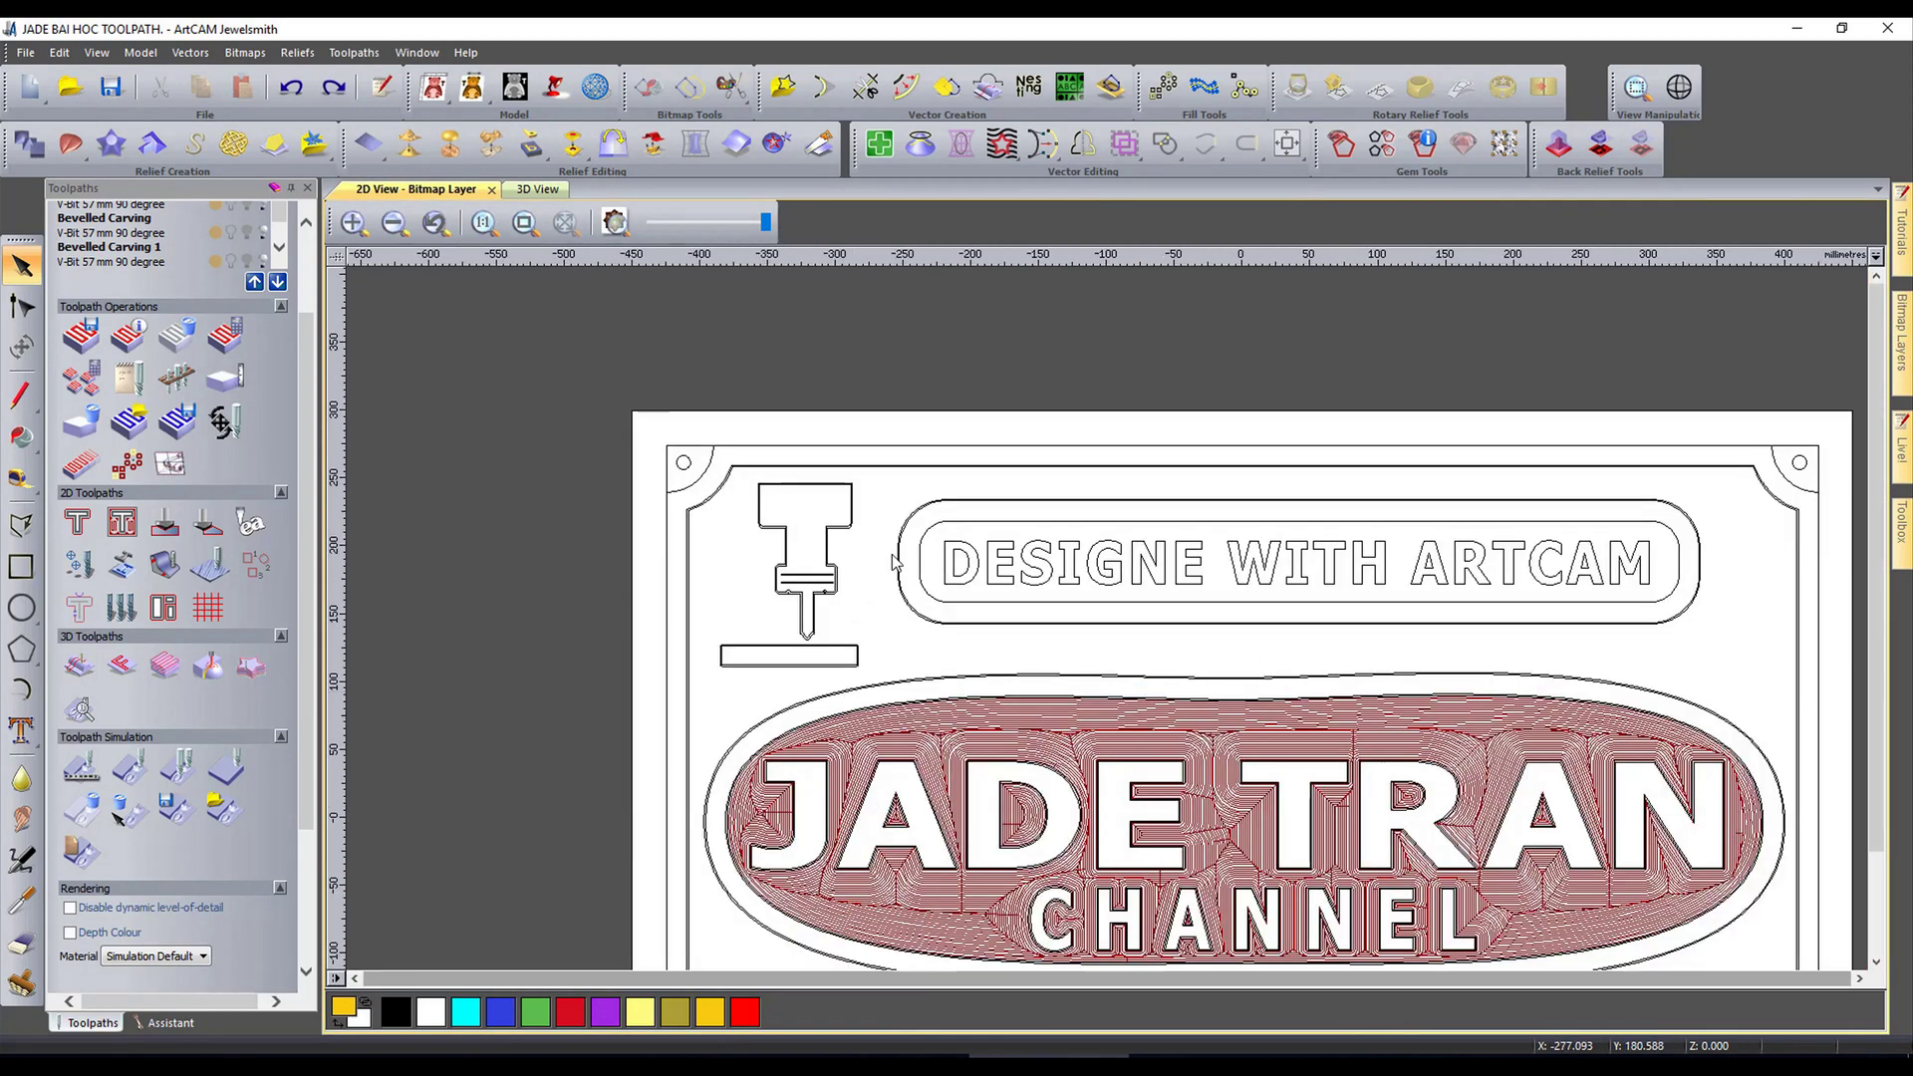
{"action": "left_click", "coordinate": [962, 546]}
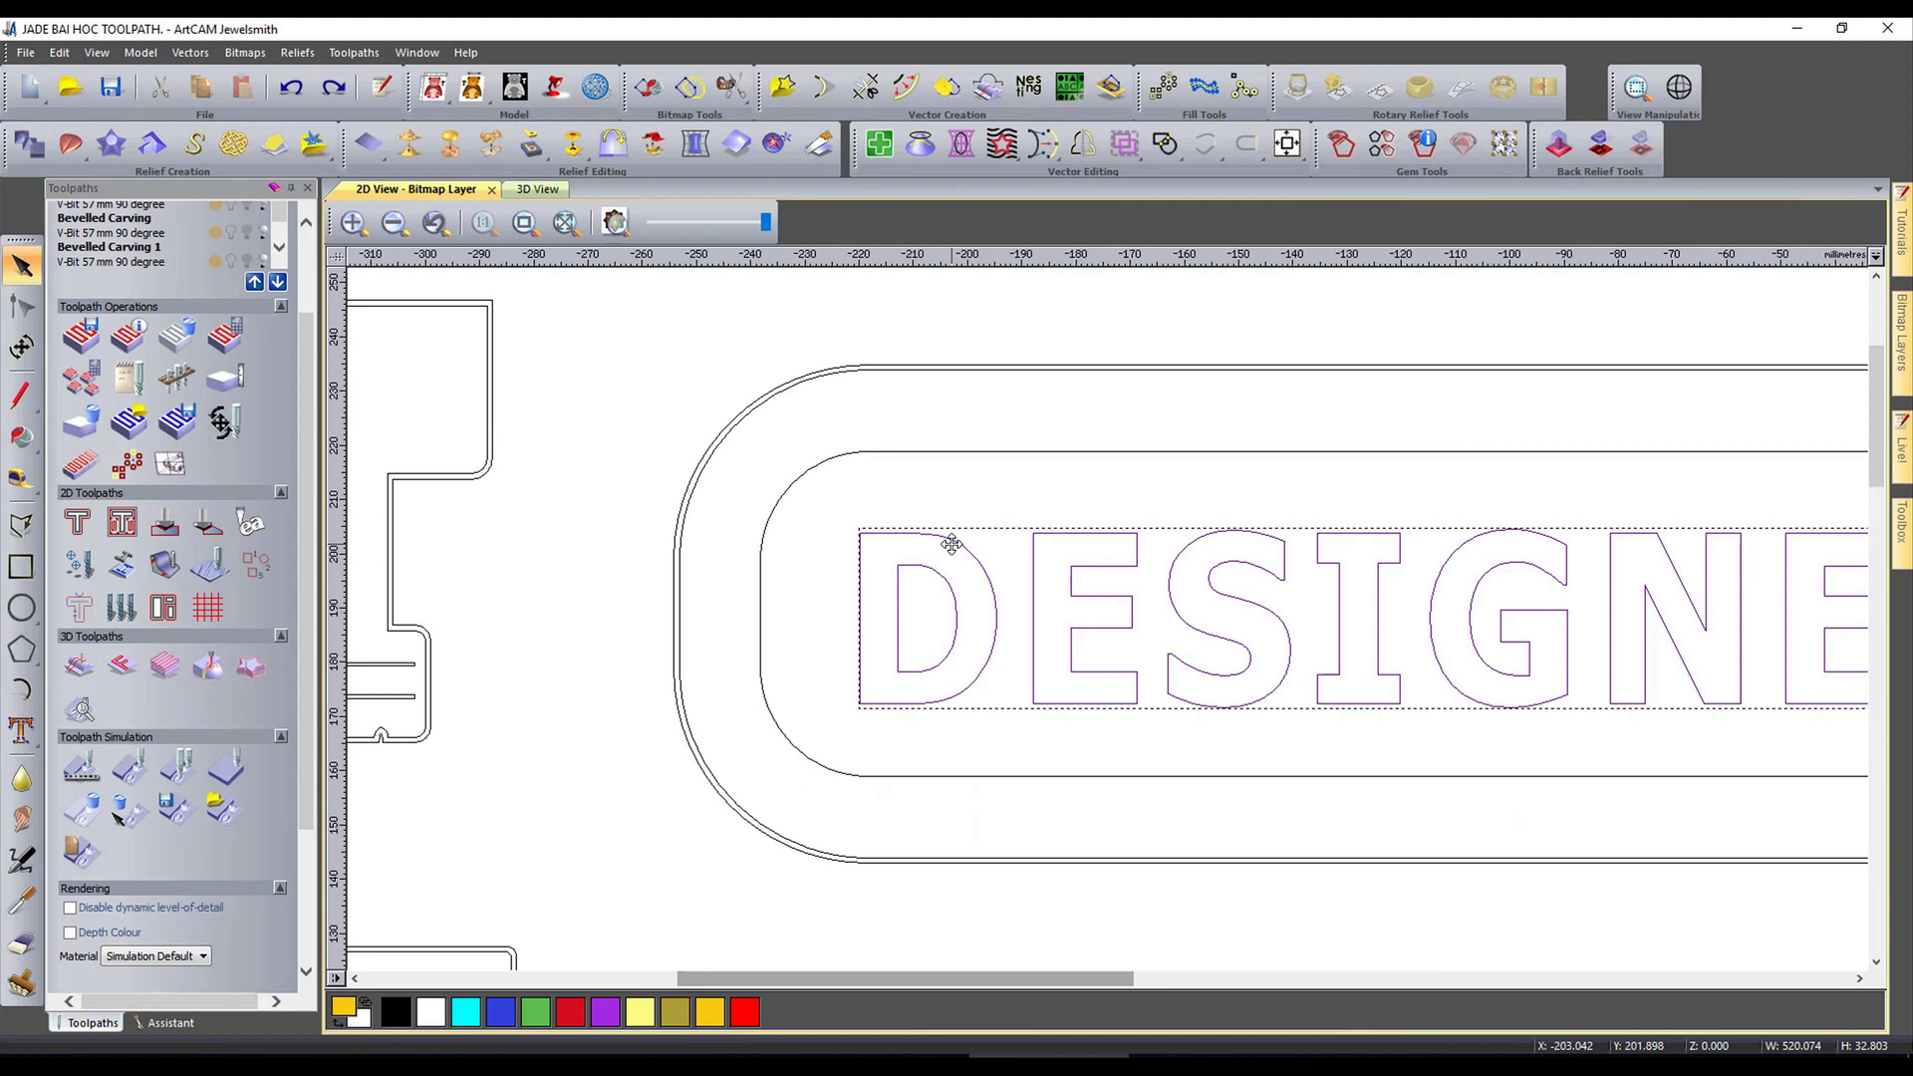
{"action": "left_click", "coordinate": [797, 481], "text": "shift"}
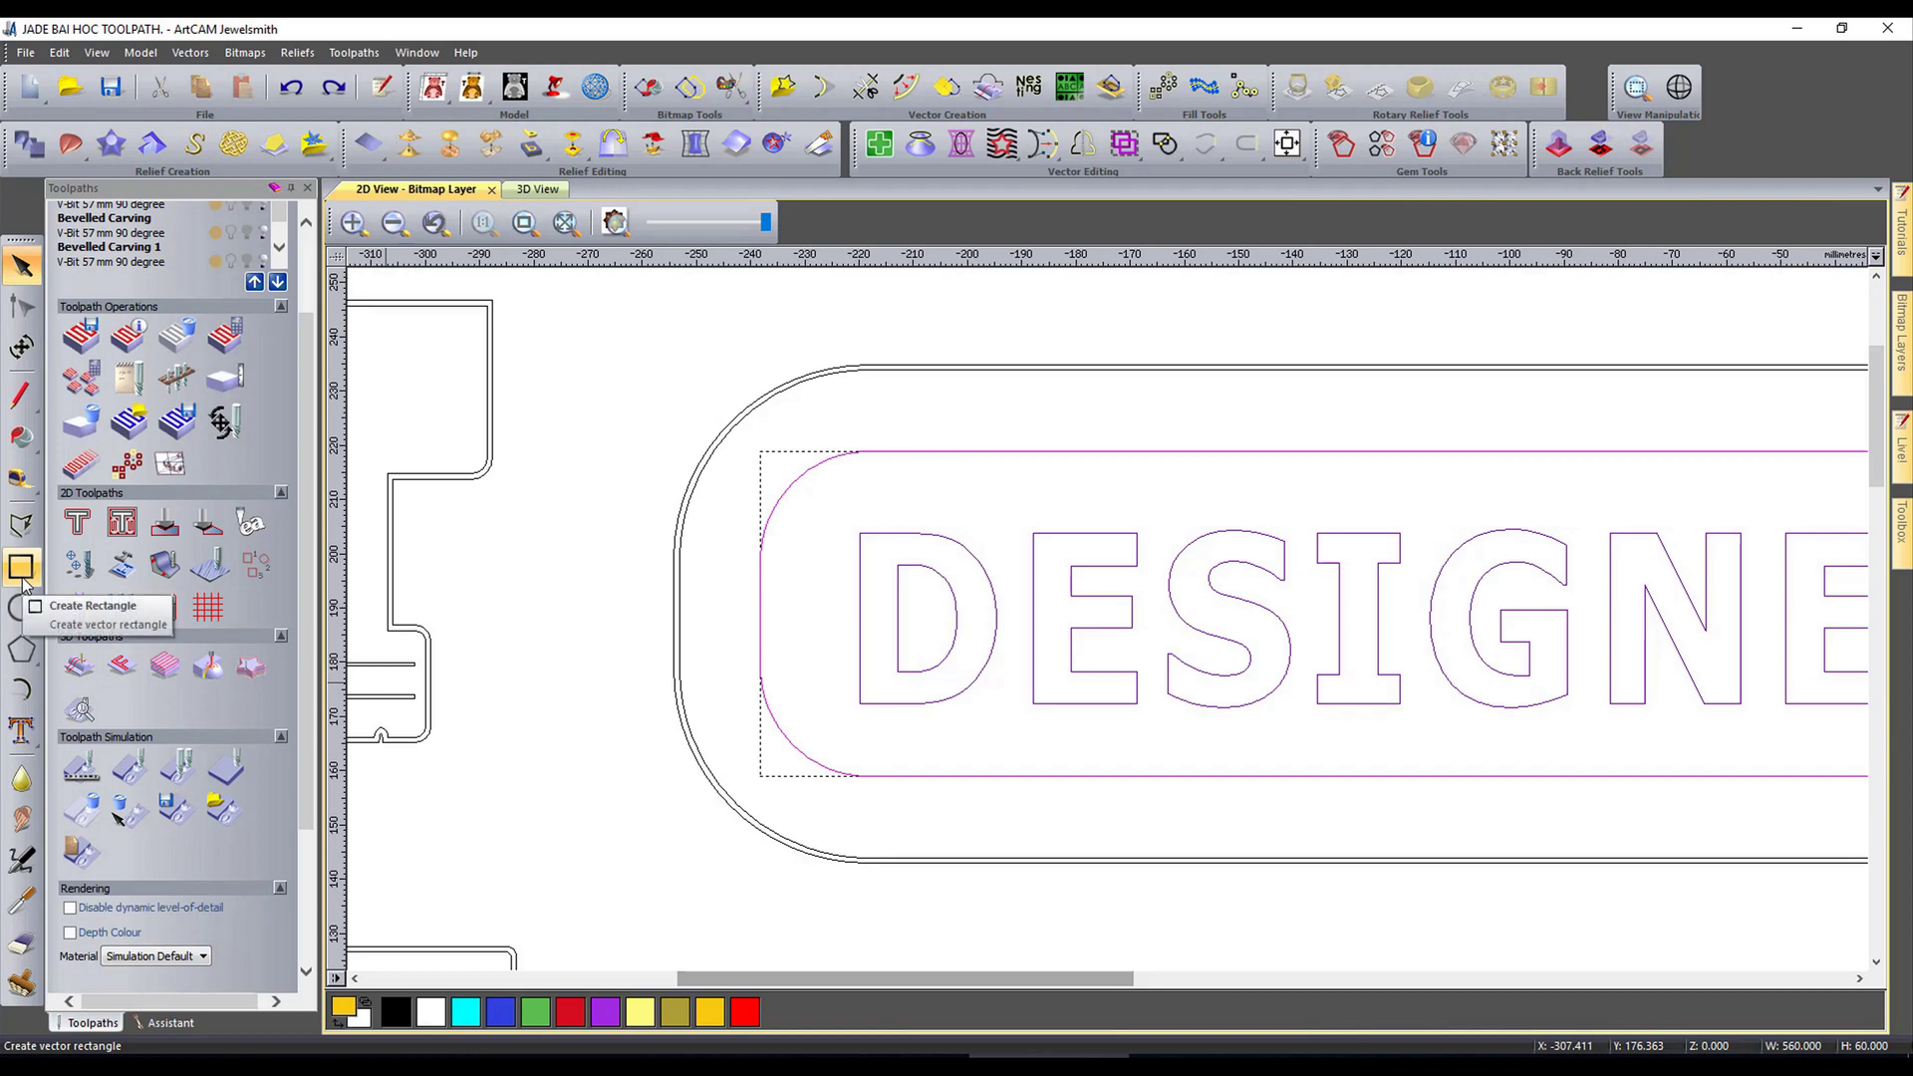
{"action": "scroll", "coordinate": [817, 540], "scroll_direction": "down", "scroll_amount": 3}
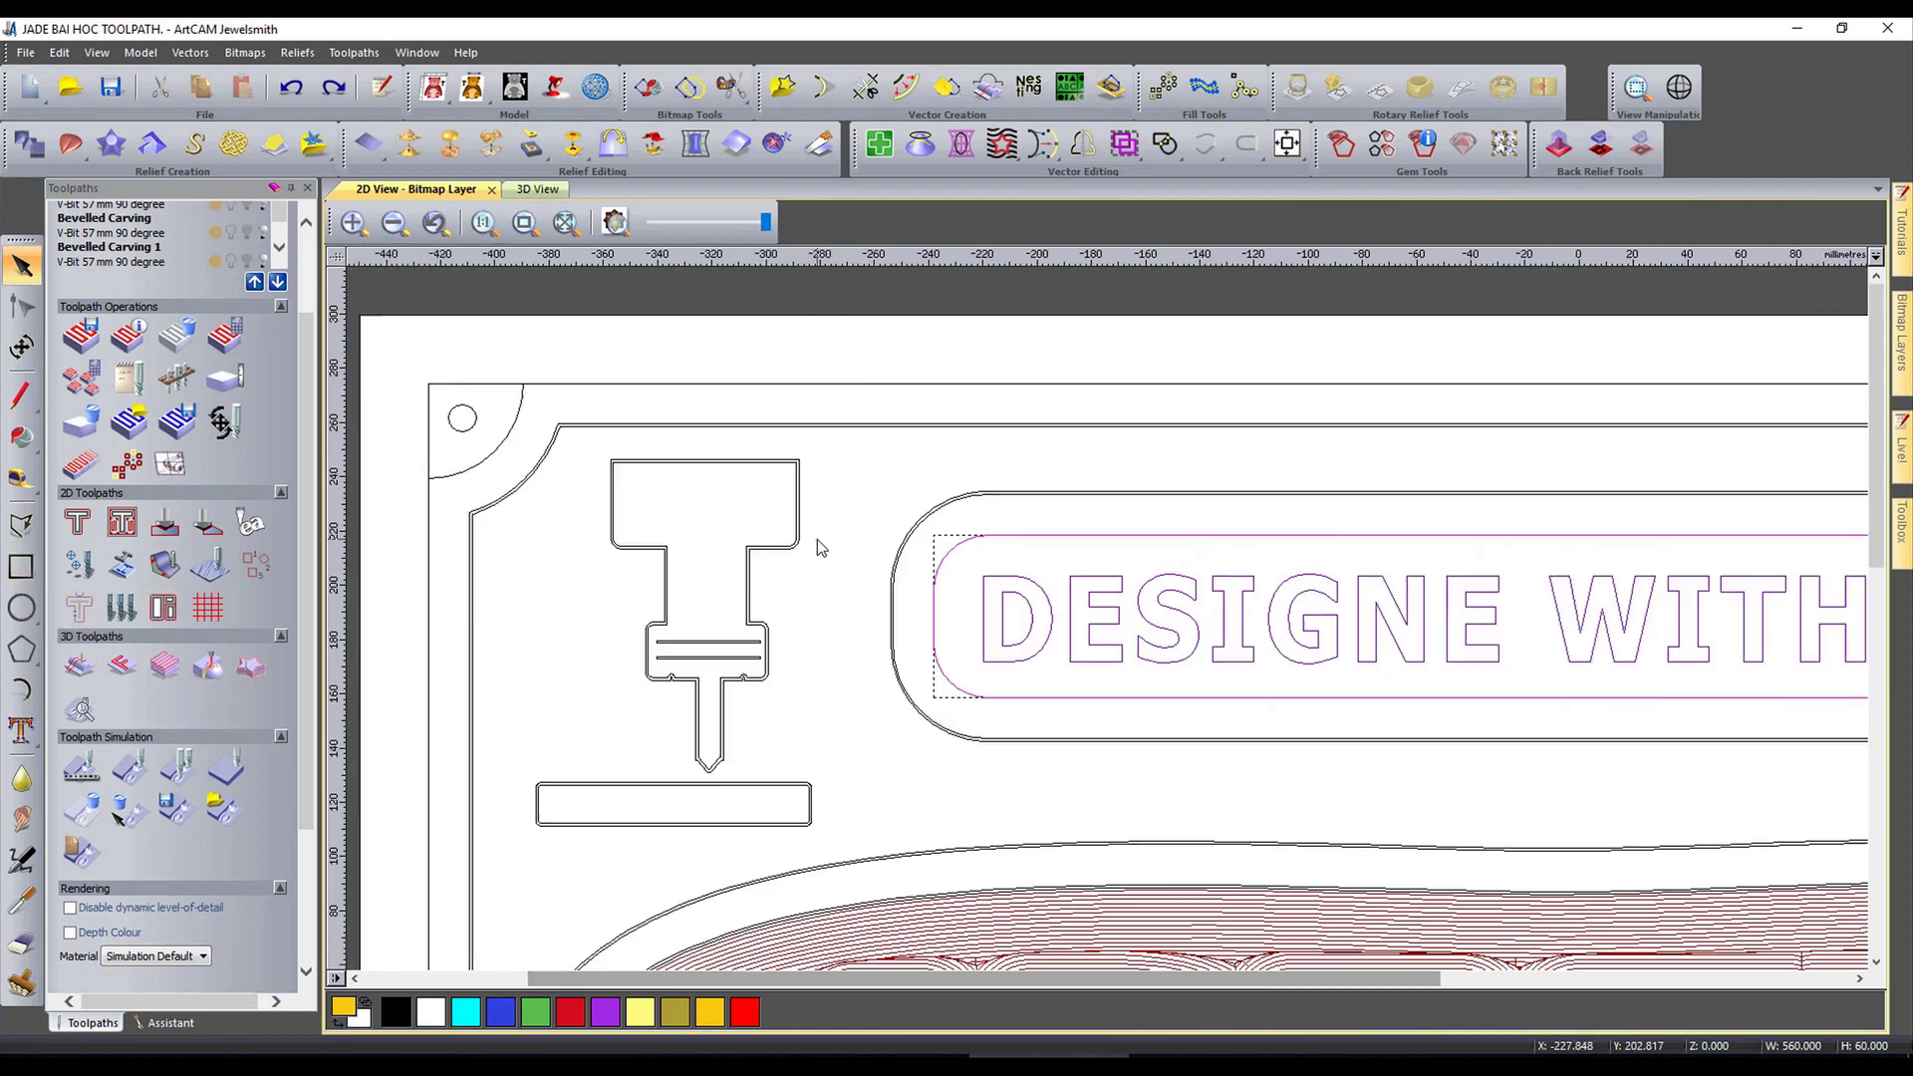
Step: Calculate a 2D Area Clearance toolpath for the selected lettering and border with 3 mm finish depth, End Mill 4mm and raster strategy
{"action": "scroll", "coordinate": [1473, 613], "scroll_direction": "up", "scroll_amount": 2}
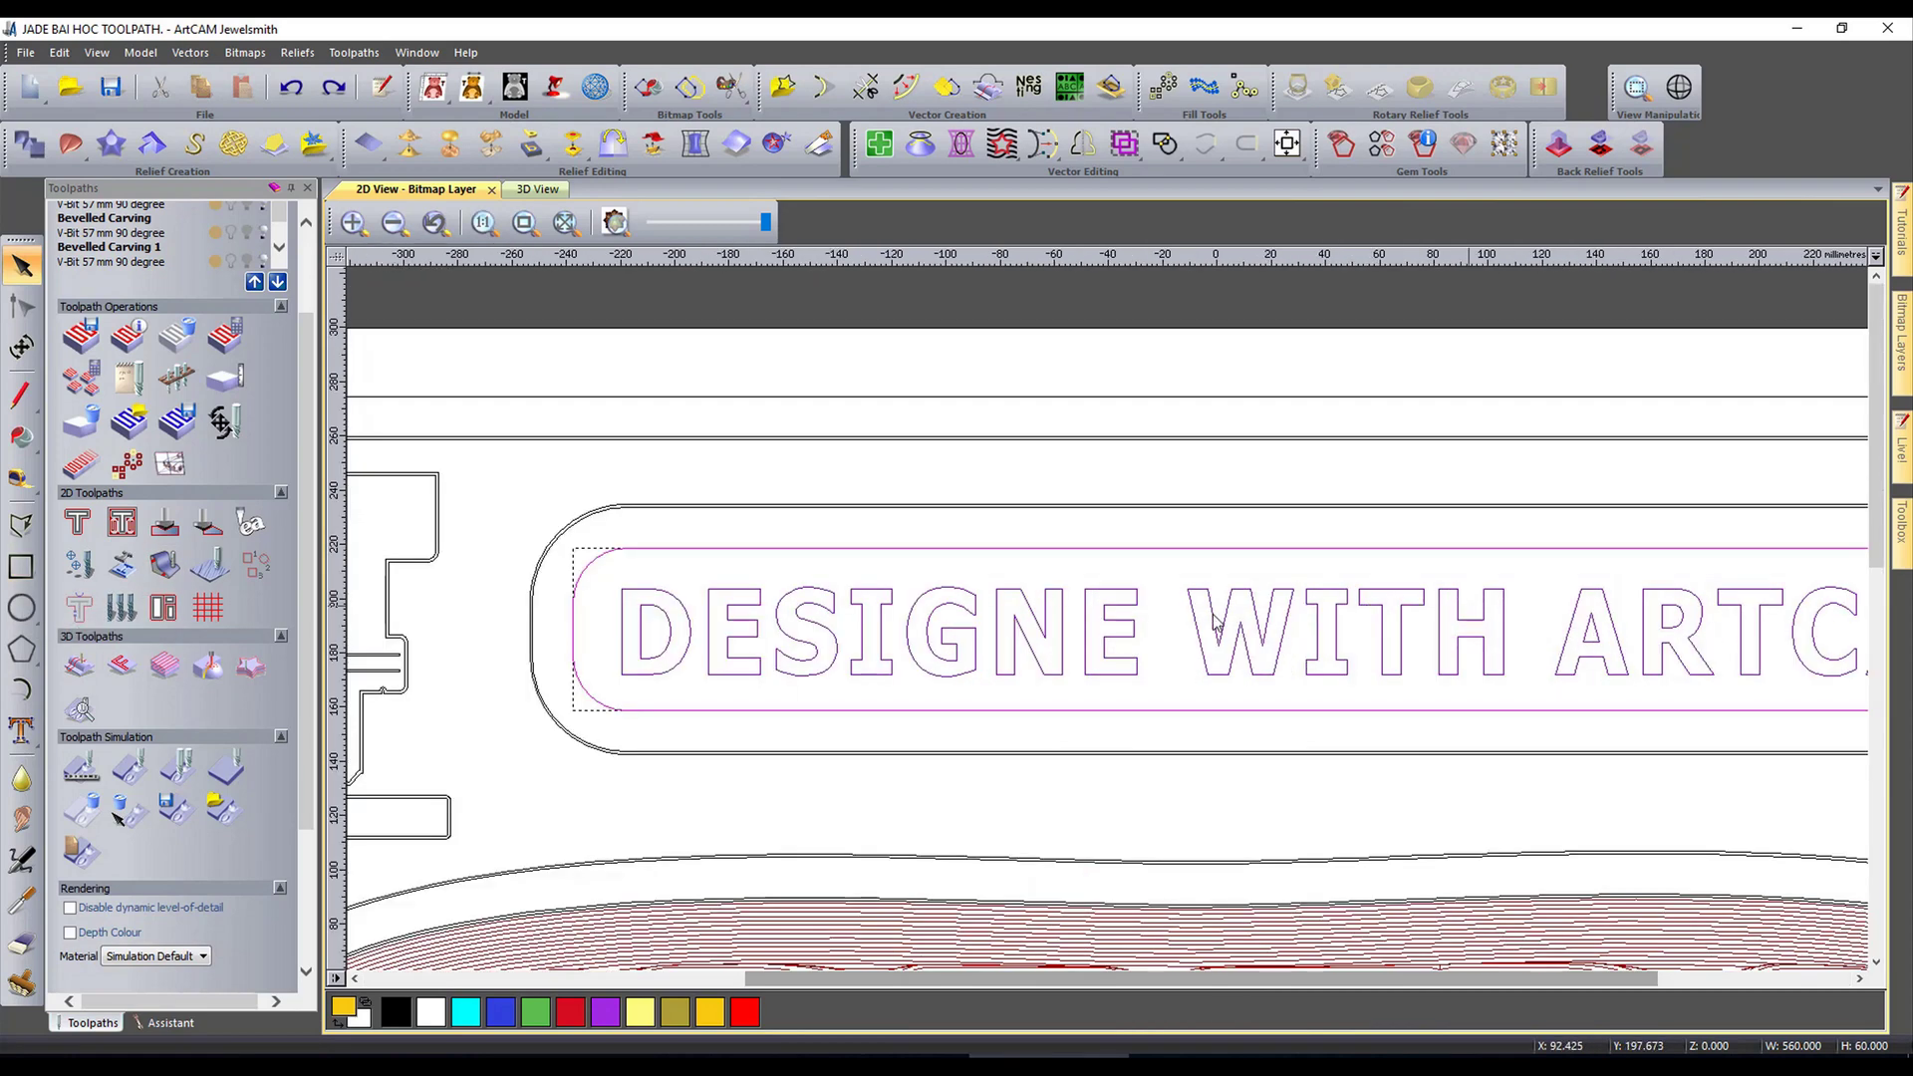
{"action": "left_click", "coordinate": [121, 521]}
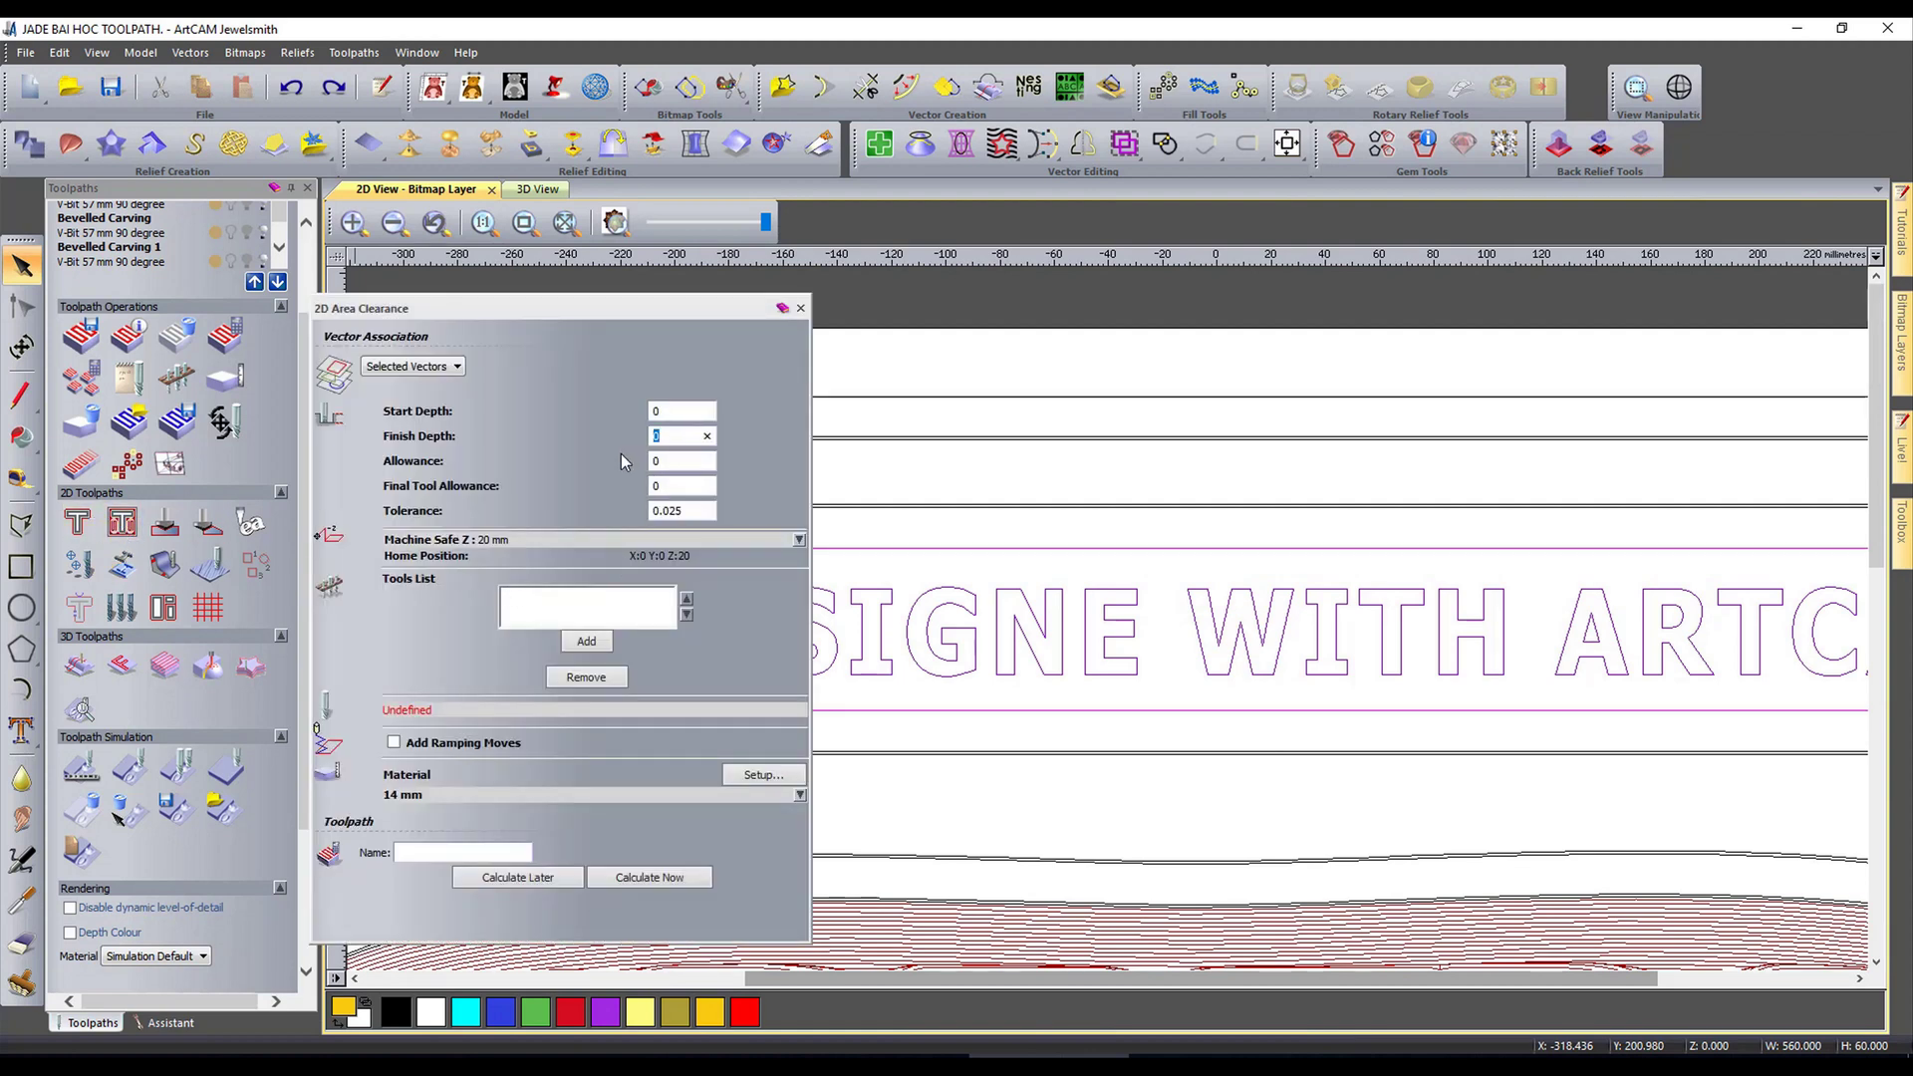
{"action": "left_click", "coordinate": [611, 638]}
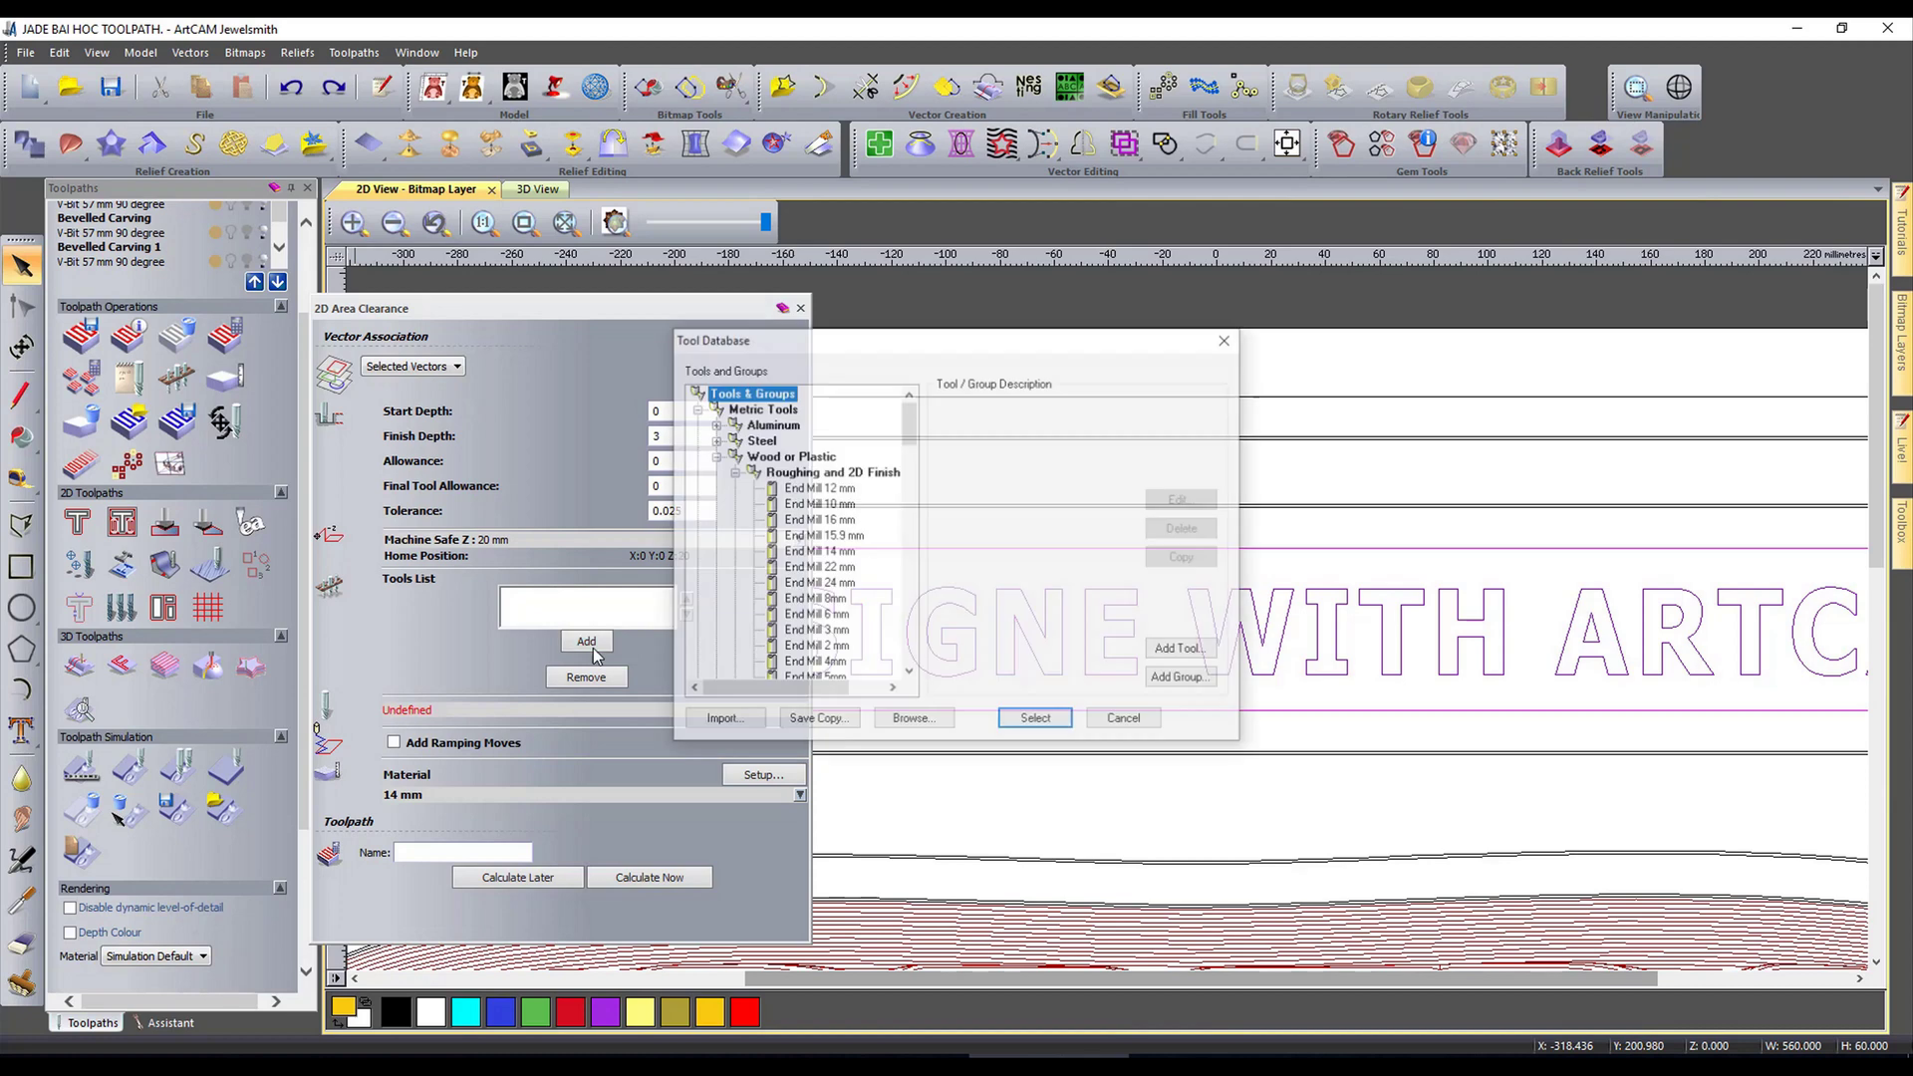
{"action": "left_click", "coordinate": [1036, 720]}
{"action": "scroll", "coordinate": [668, 774], "scroll_direction": "down", "scroll_amount": 5}
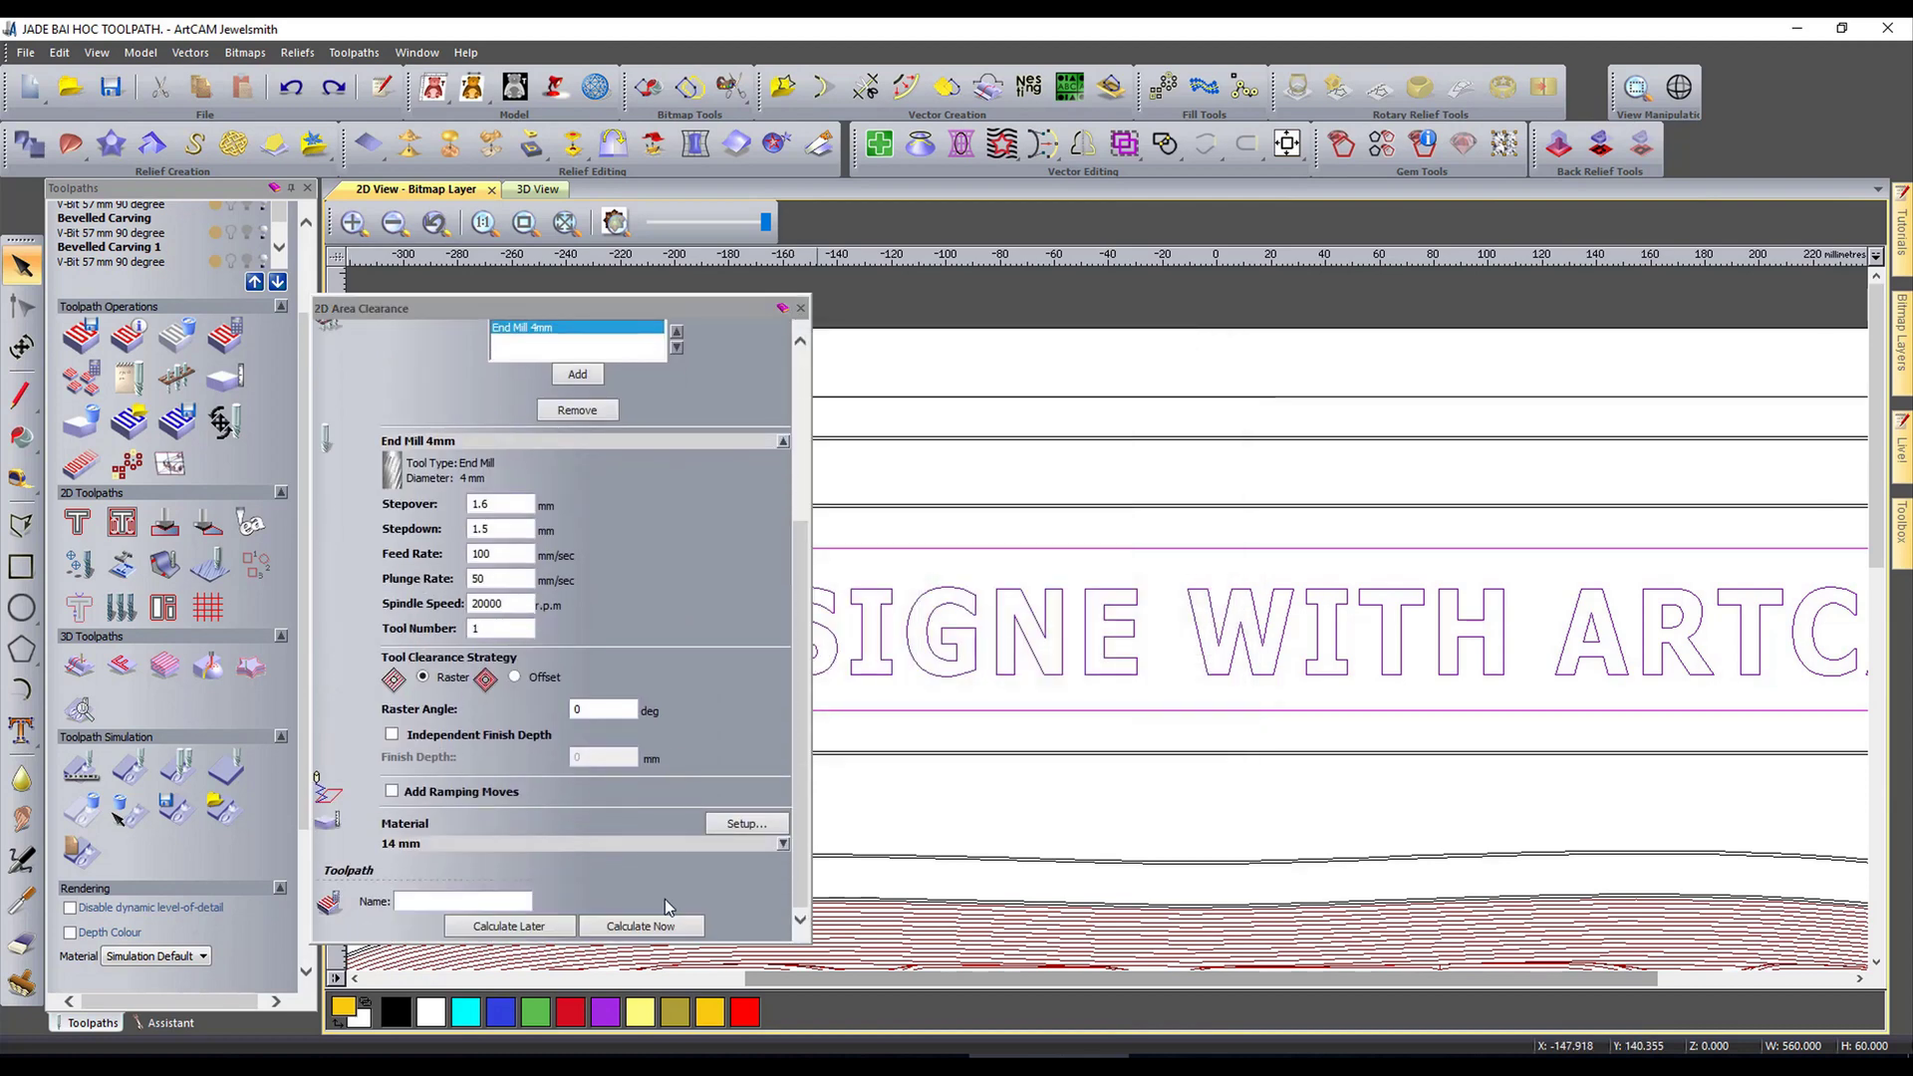
{"action": "left_click", "coordinate": [641, 926]}
{"action": "left_click", "coordinate": [801, 309]}
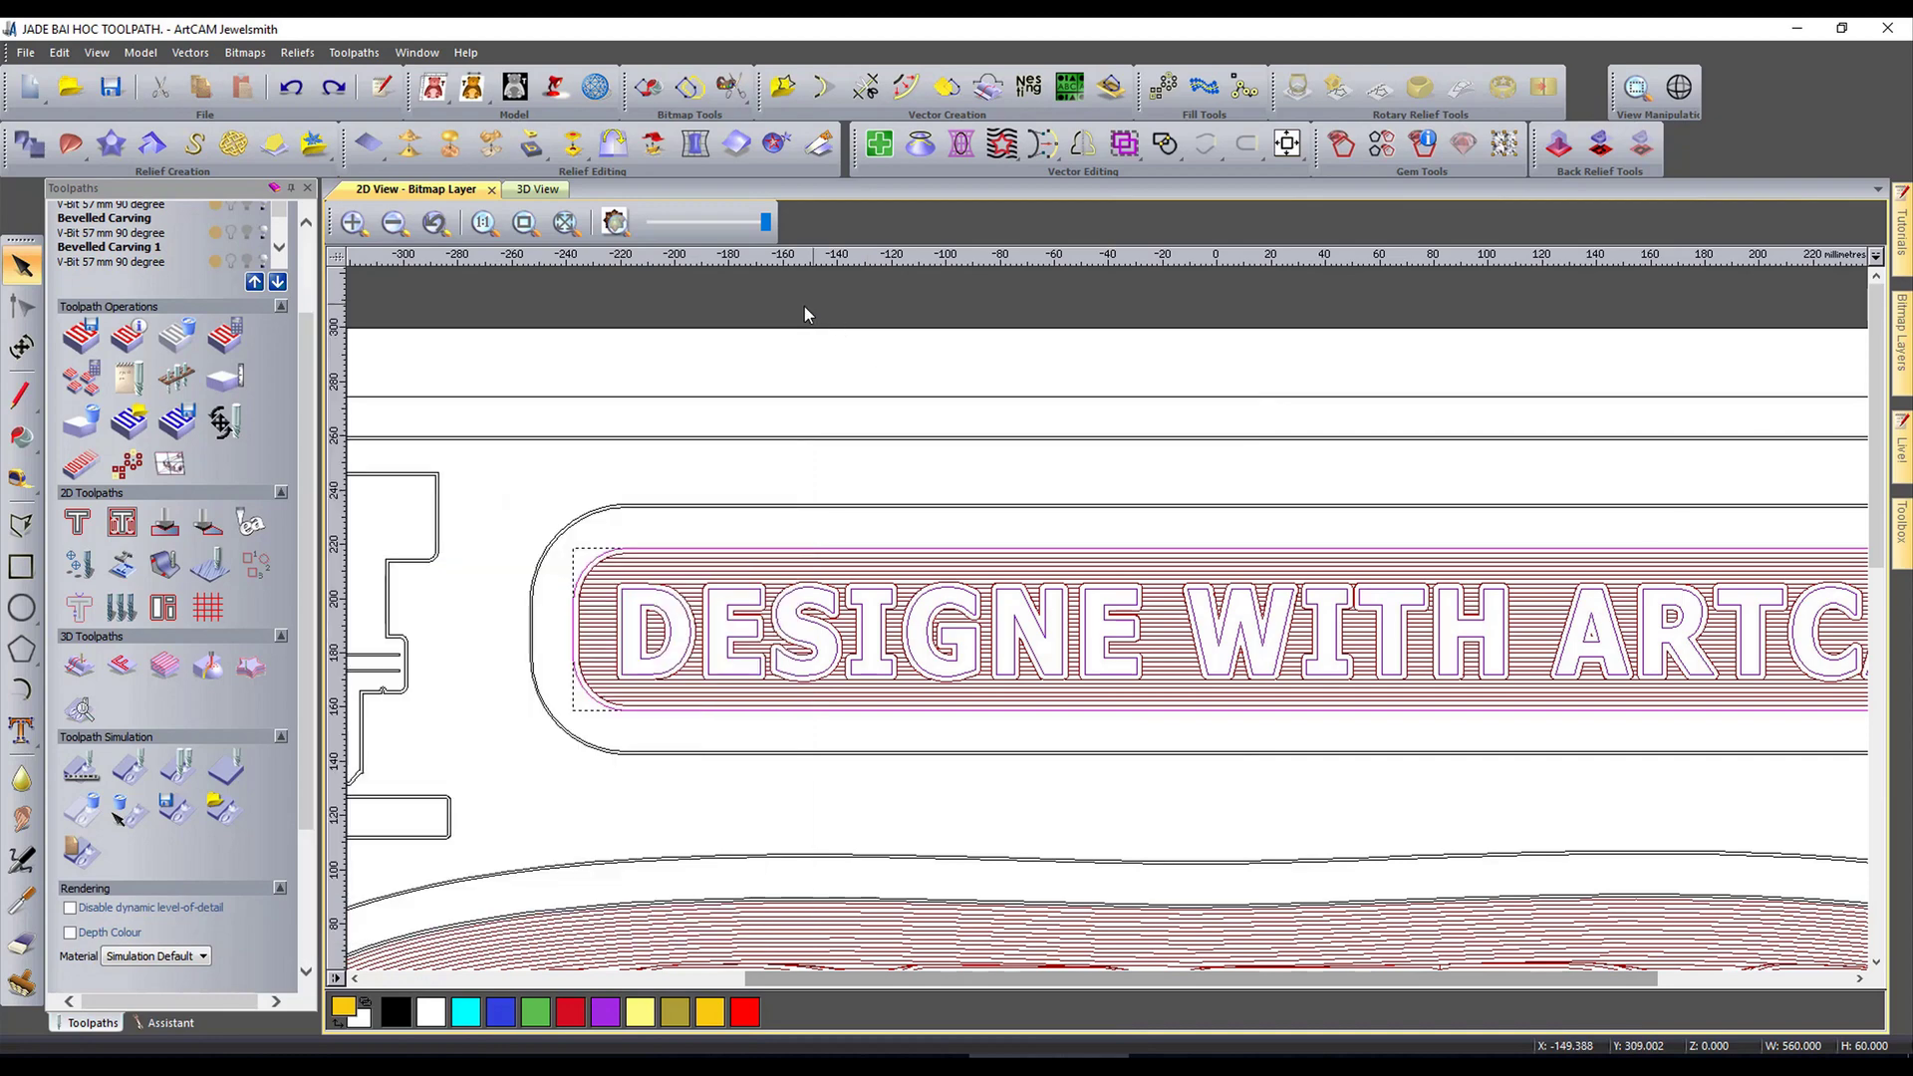
Step: Examine the raster toolpath lines around the DESIGNE WITH ARTCAM letters, in close-up and across the whole panel
{"action": "scroll", "coordinate": [785, 633], "scroll_direction": "up", "scroll_amount": 3}
{"action": "scroll", "coordinate": [837, 643], "scroll_direction": "down", "scroll_amount": 1}
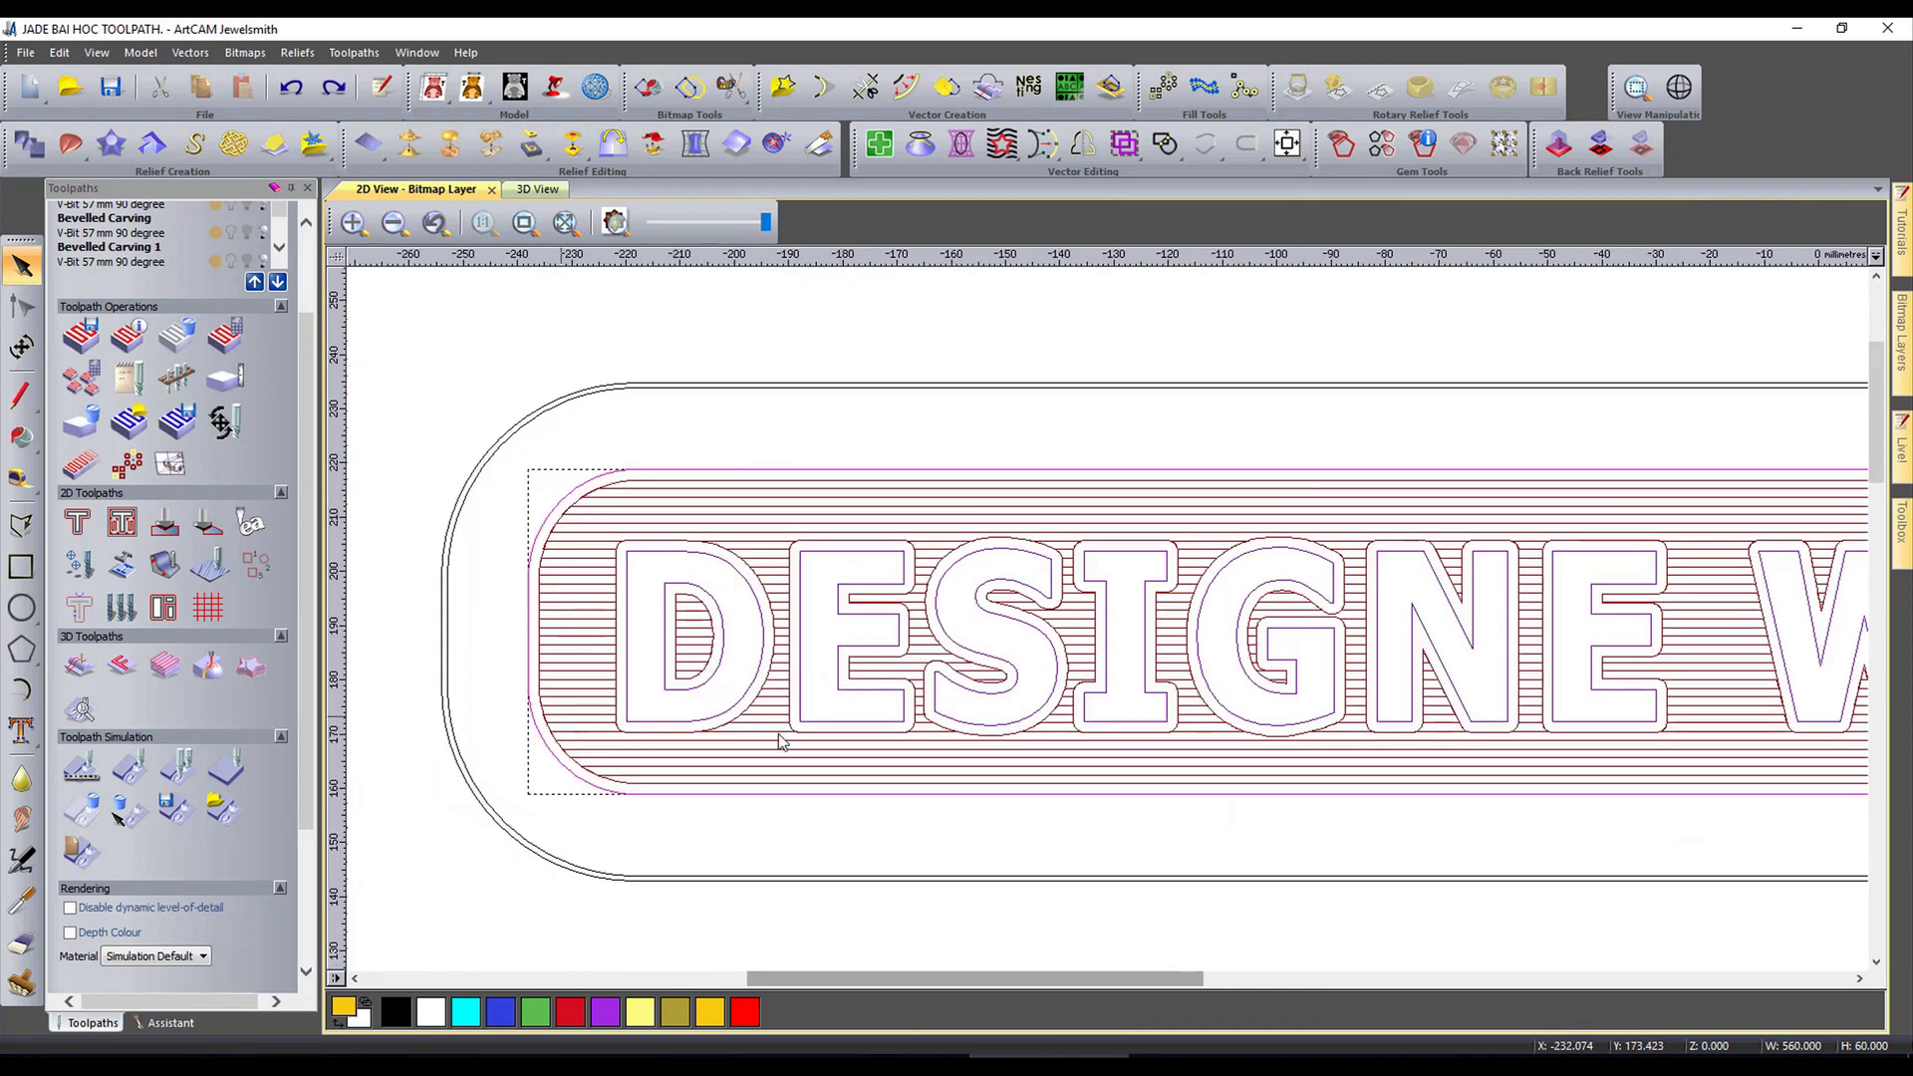
{"action": "scroll", "coordinate": [782, 742], "scroll_direction": "down", "scroll_amount": 3}
{"action": "scroll", "coordinate": [1370, 656], "scroll_direction": "up", "scroll_amount": 2}
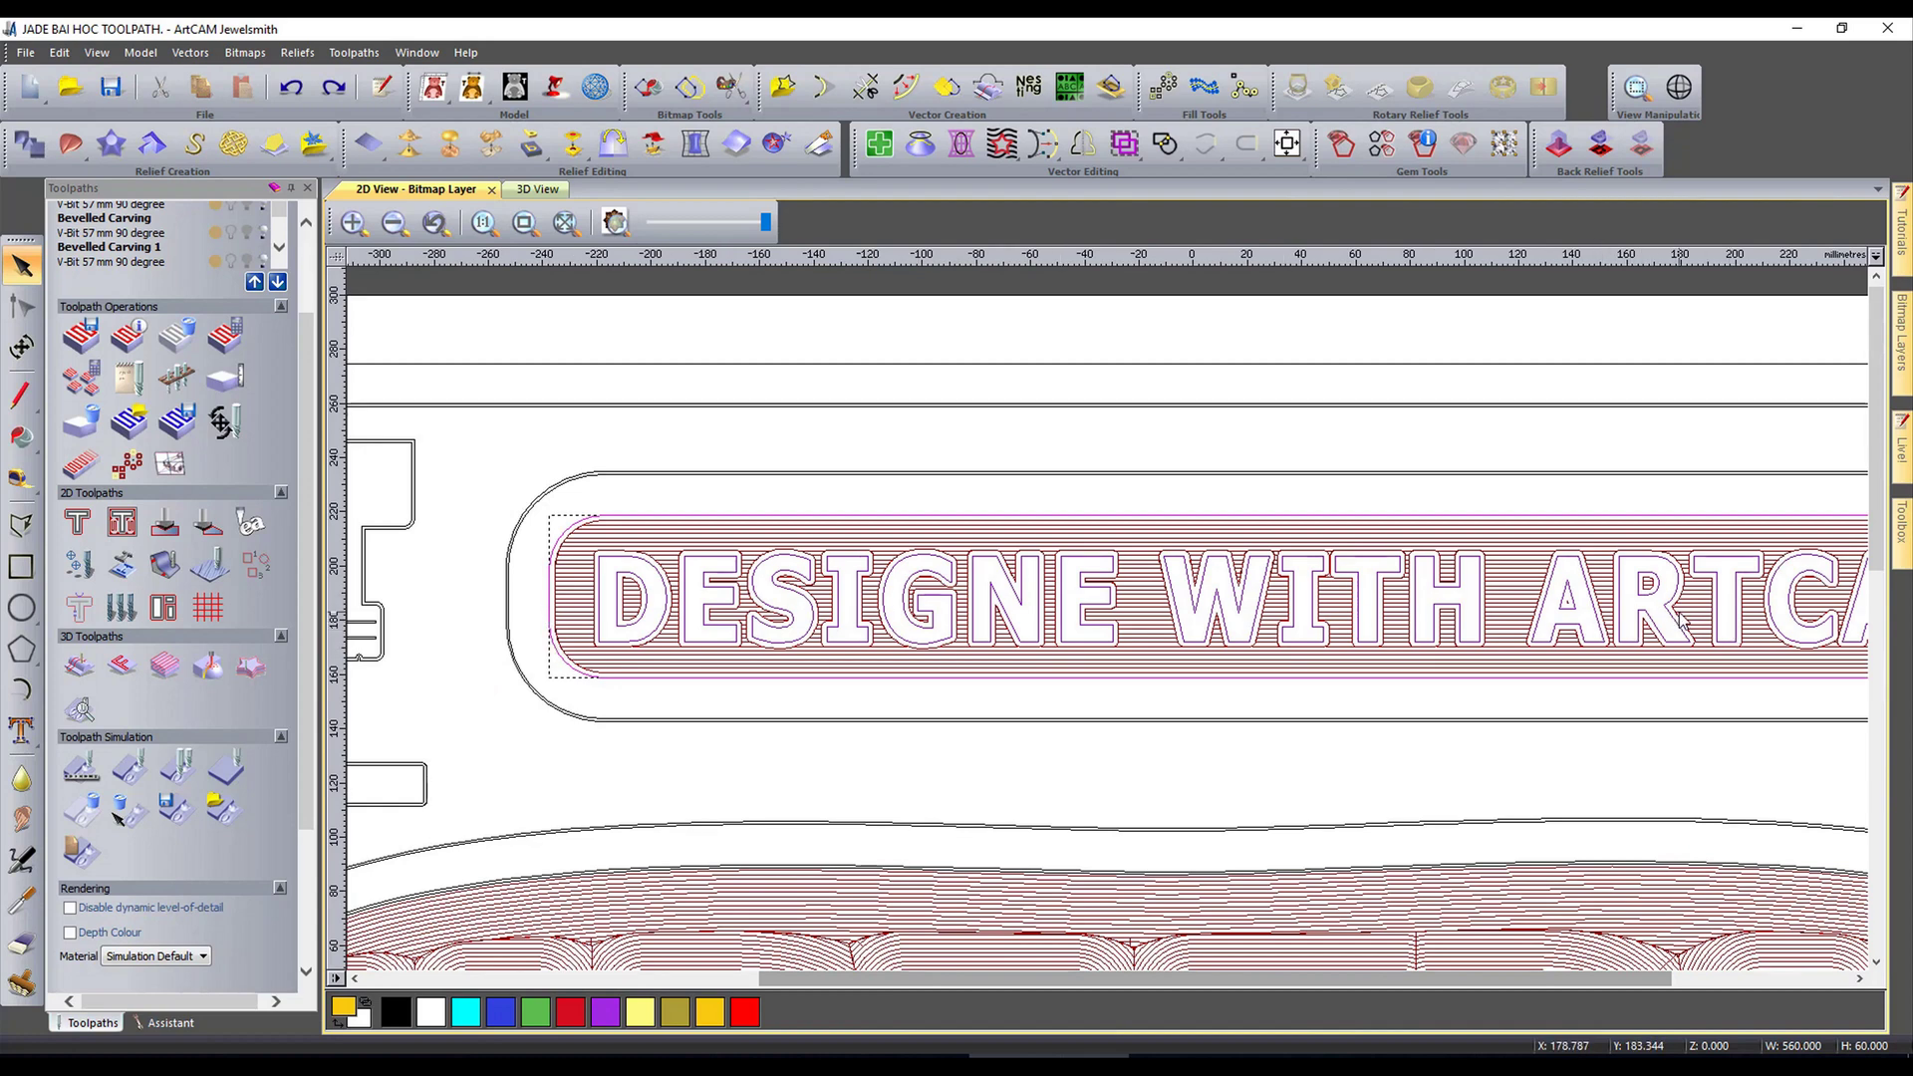
{"action": "scroll", "coordinate": [1062, 638], "scroll_direction": "down", "scroll_amount": 3}
{"action": "scroll", "coordinate": [1104, 641], "scroll_direction": "up", "scroll_amount": 10}
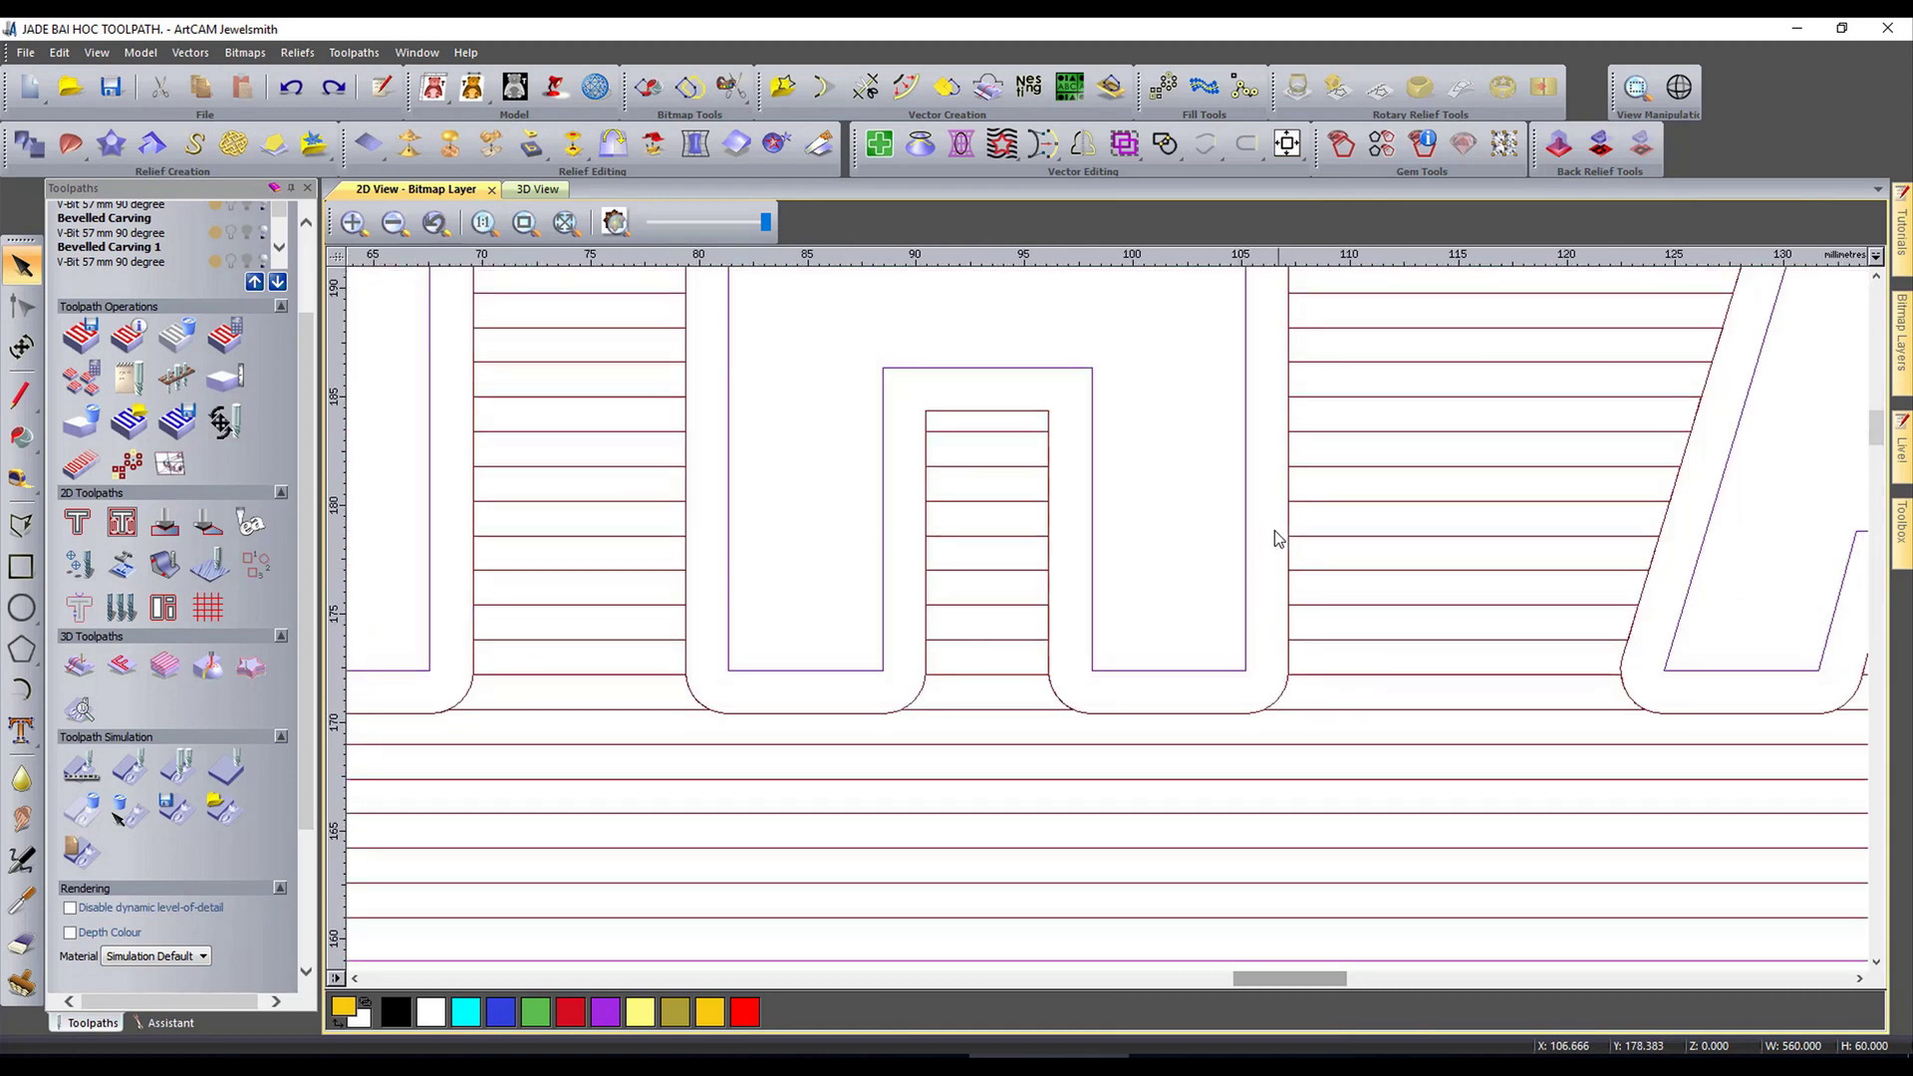
{"action": "scroll", "coordinate": [1280, 548], "scroll_direction": "down", "scroll_amount": 2}
{"action": "middle_click_drag", "start_coordinate": [1193, 430], "coordinate": [1153, 525]}
{"action": "scroll", "coordinate": [1150, 451], "scroll_direction": "up", "scroll_amount": 1}
{"action": "middle_click_drag", "start_coordinate": [1149, 452], "coordinate": [1091, 697]}
{"action": "scroll", "coordinate": [1140, 465], "scroll_direction": "down", "scroll_amount": 1}
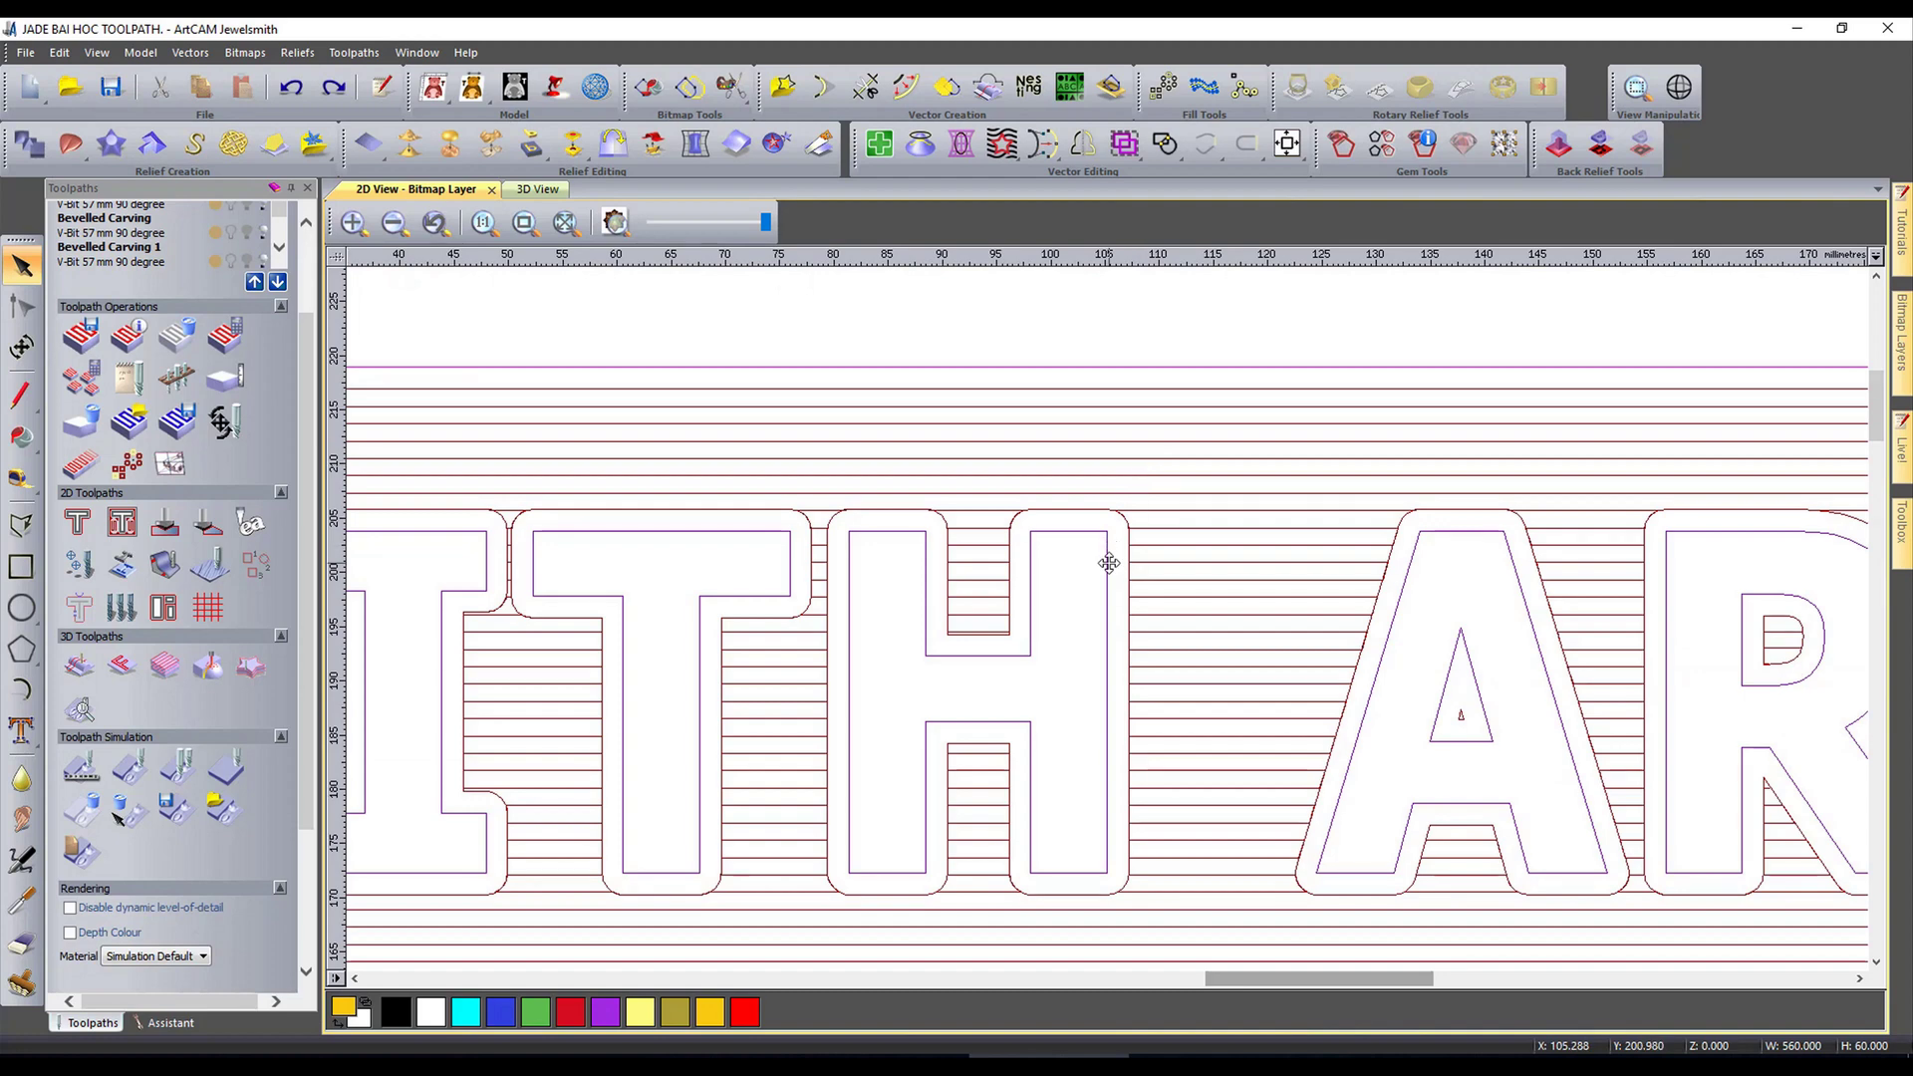
{"action": "scroll", "coordinate": [1128, 590], "scroll_direction": "down", "scroll_amount": 2}
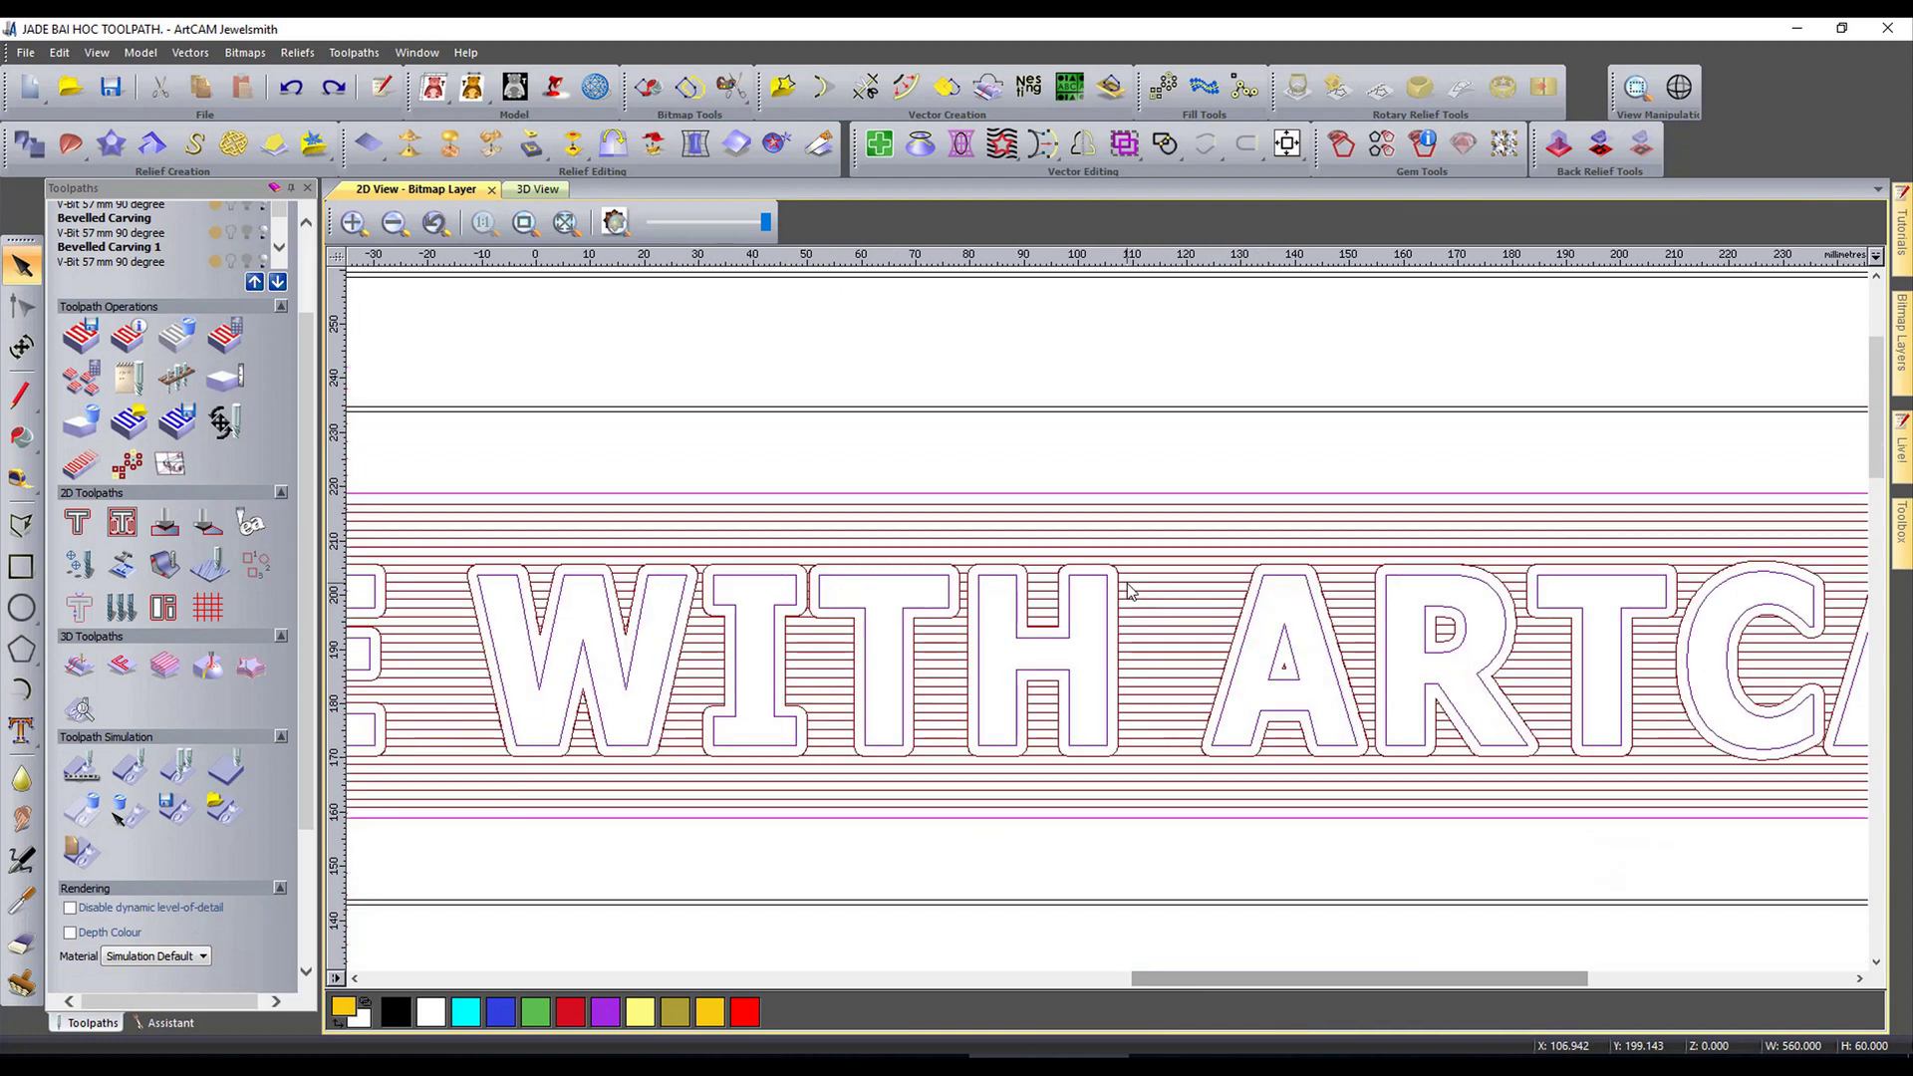
{"action": "scroll", "coordinate": [939, 683], "scroll_direction": "down", "scroll_amount": 2}
{"action": "scroll", "coordinate": [965, 695], "scroll_direction": "up", "scroll_amount": 2}
{"action": "scroll", "coordinate": [973, 688], "scroll_direction": "down", "scroll_amount": 6}
{"action": "scroll", "coordinate": [997, 717], "scroll_direction": "up", "scroll_amount": 4}
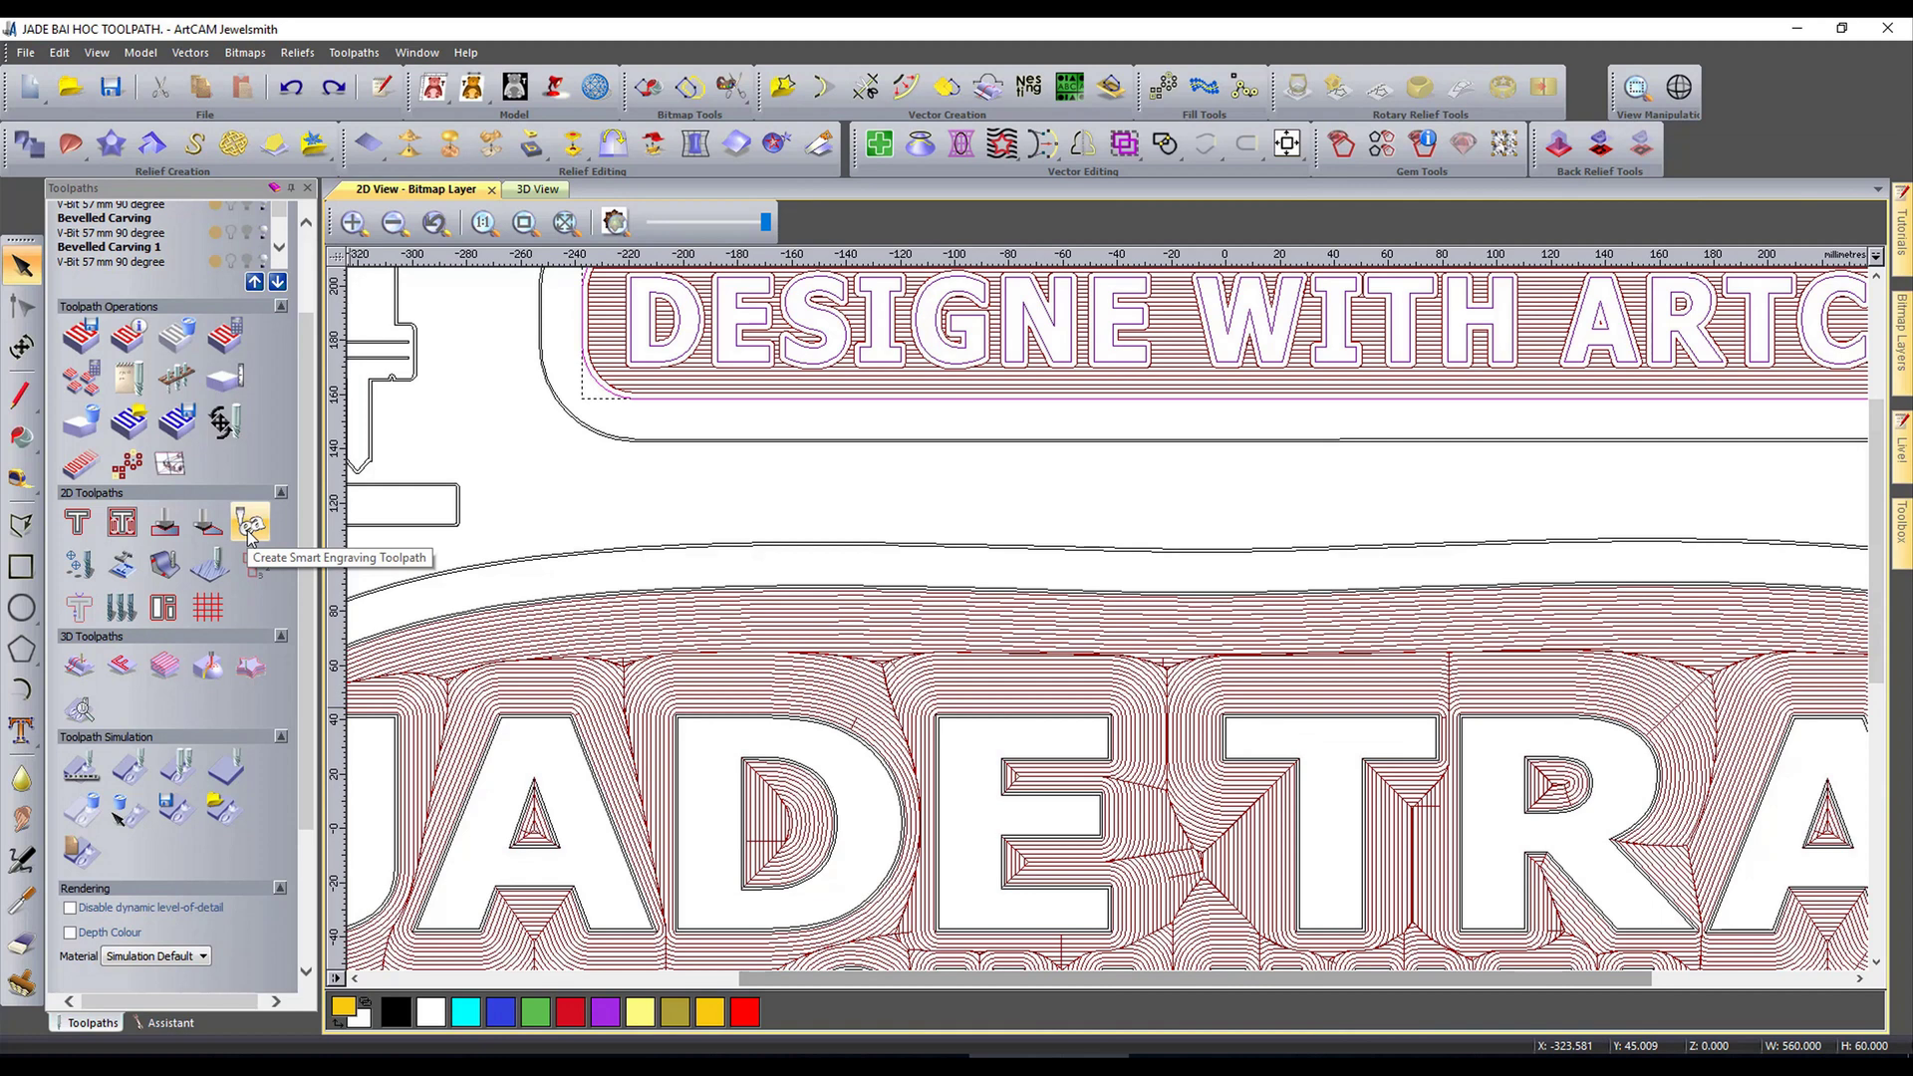
Step: Examine how the existing toolpath follows the corners and double outlines of the oval sign's letters
{"action": "scroll", "coordinate": [1149, 761], "scroll_direction": "down", "scroll_amount": 3}
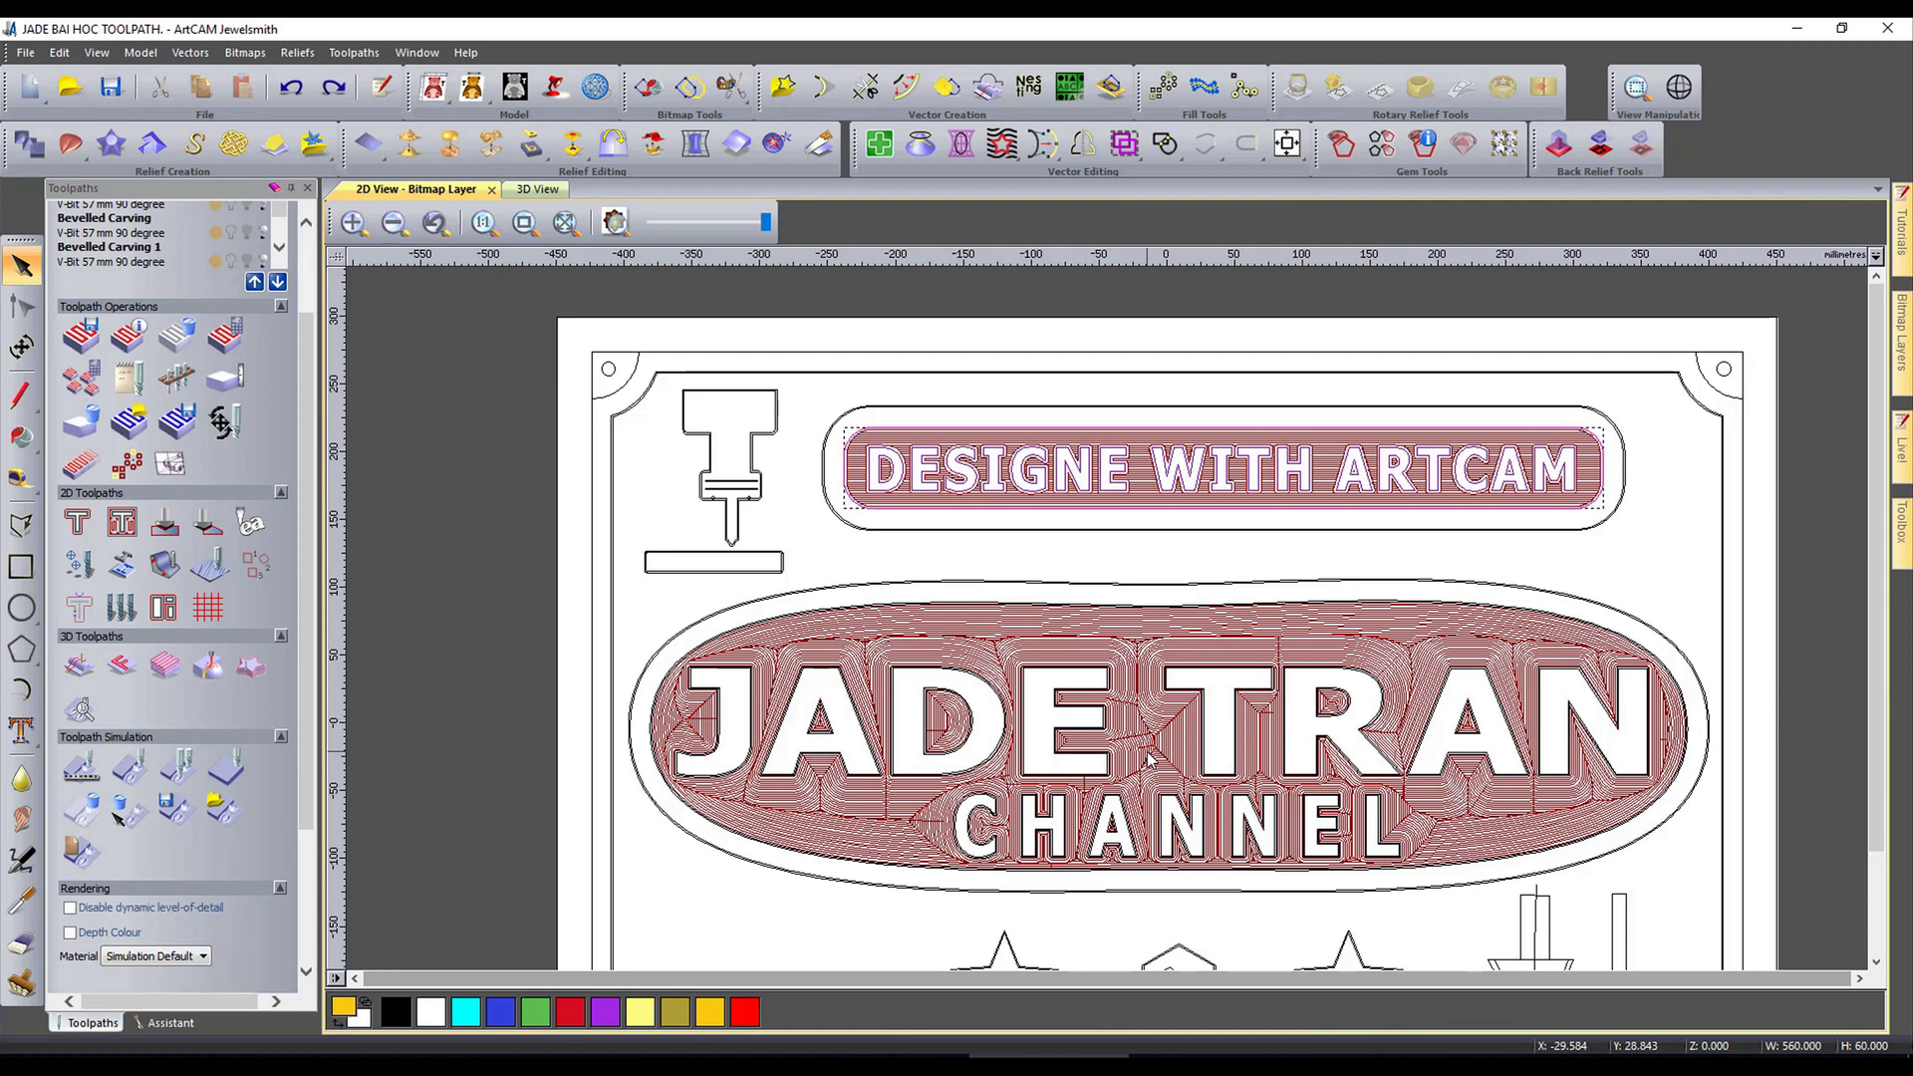
{"action": "scroll", "coordinate": [1126, 752], "scroll_direction": "up", "scroll_amount": 5}
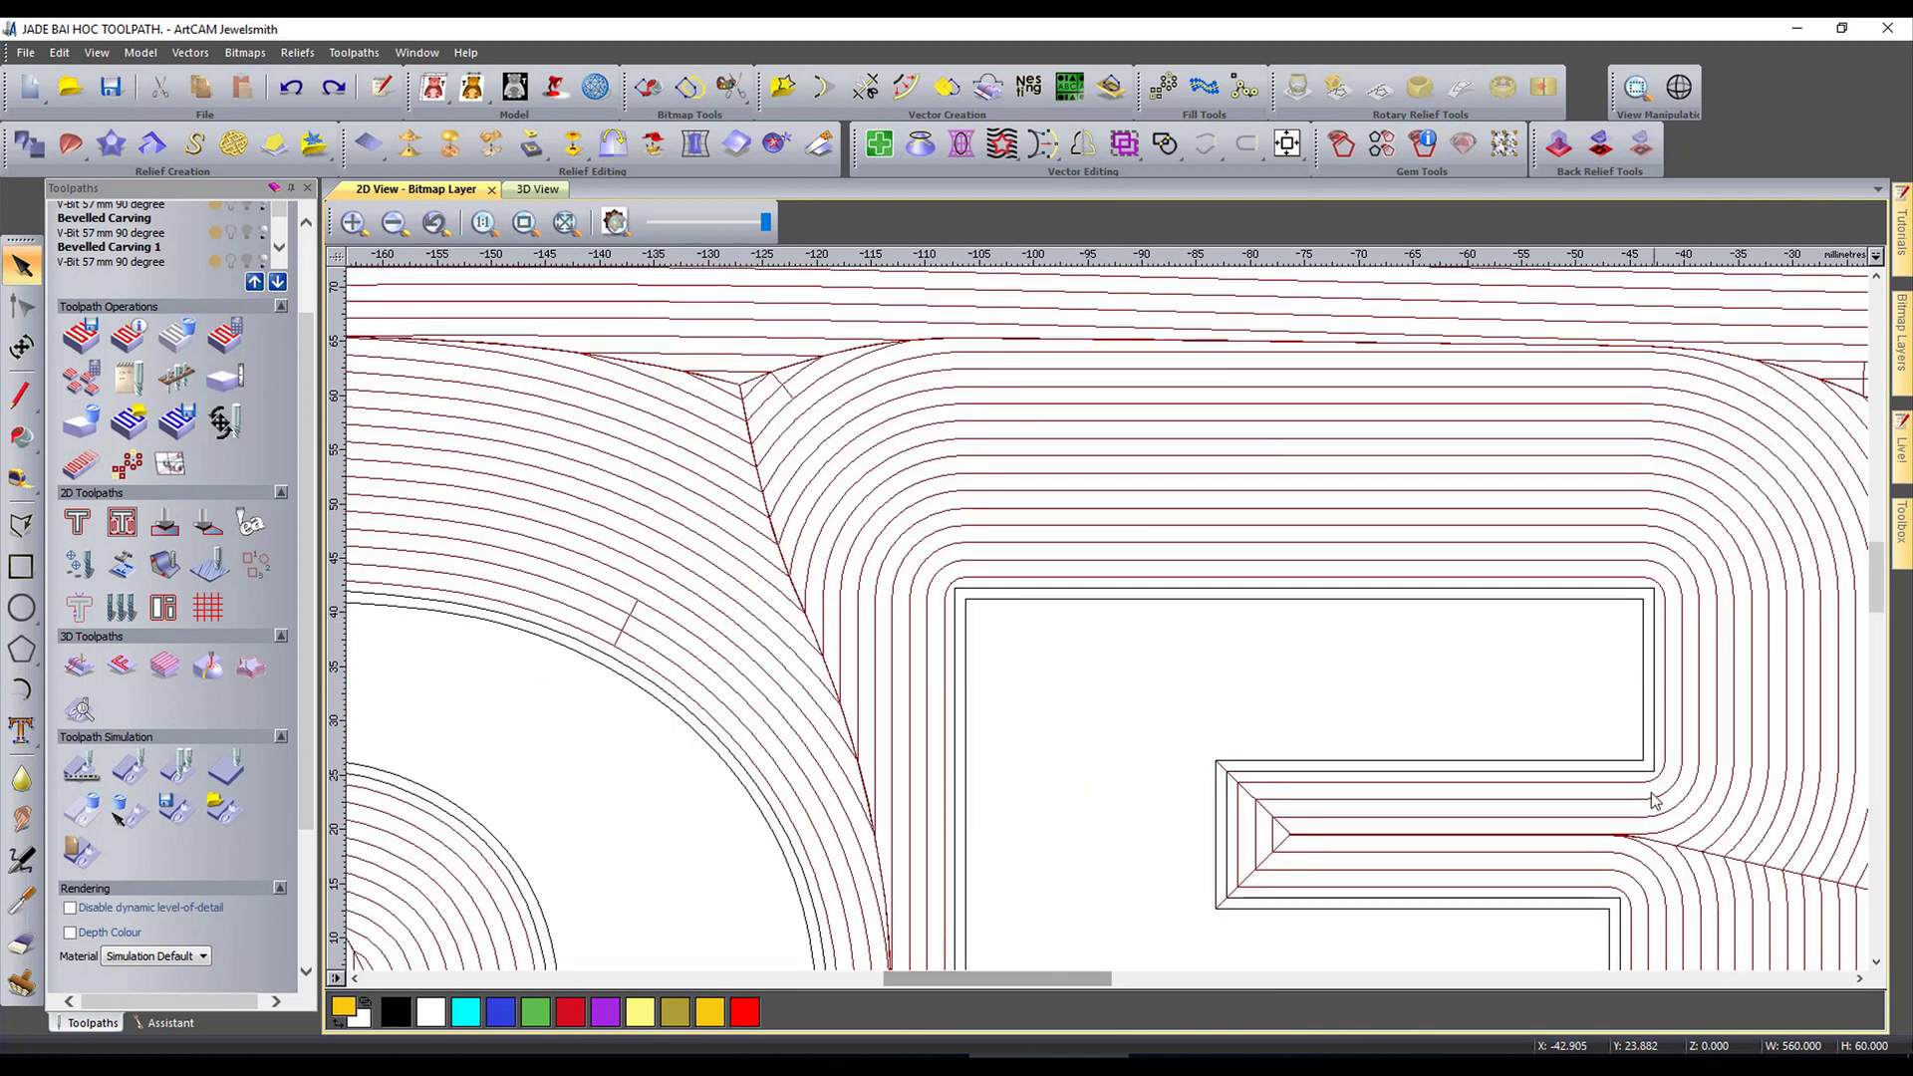
{"action": "scroll", "coordinate": [1066, 740], "scroll_direction": "down", "scroll_amount": 5}
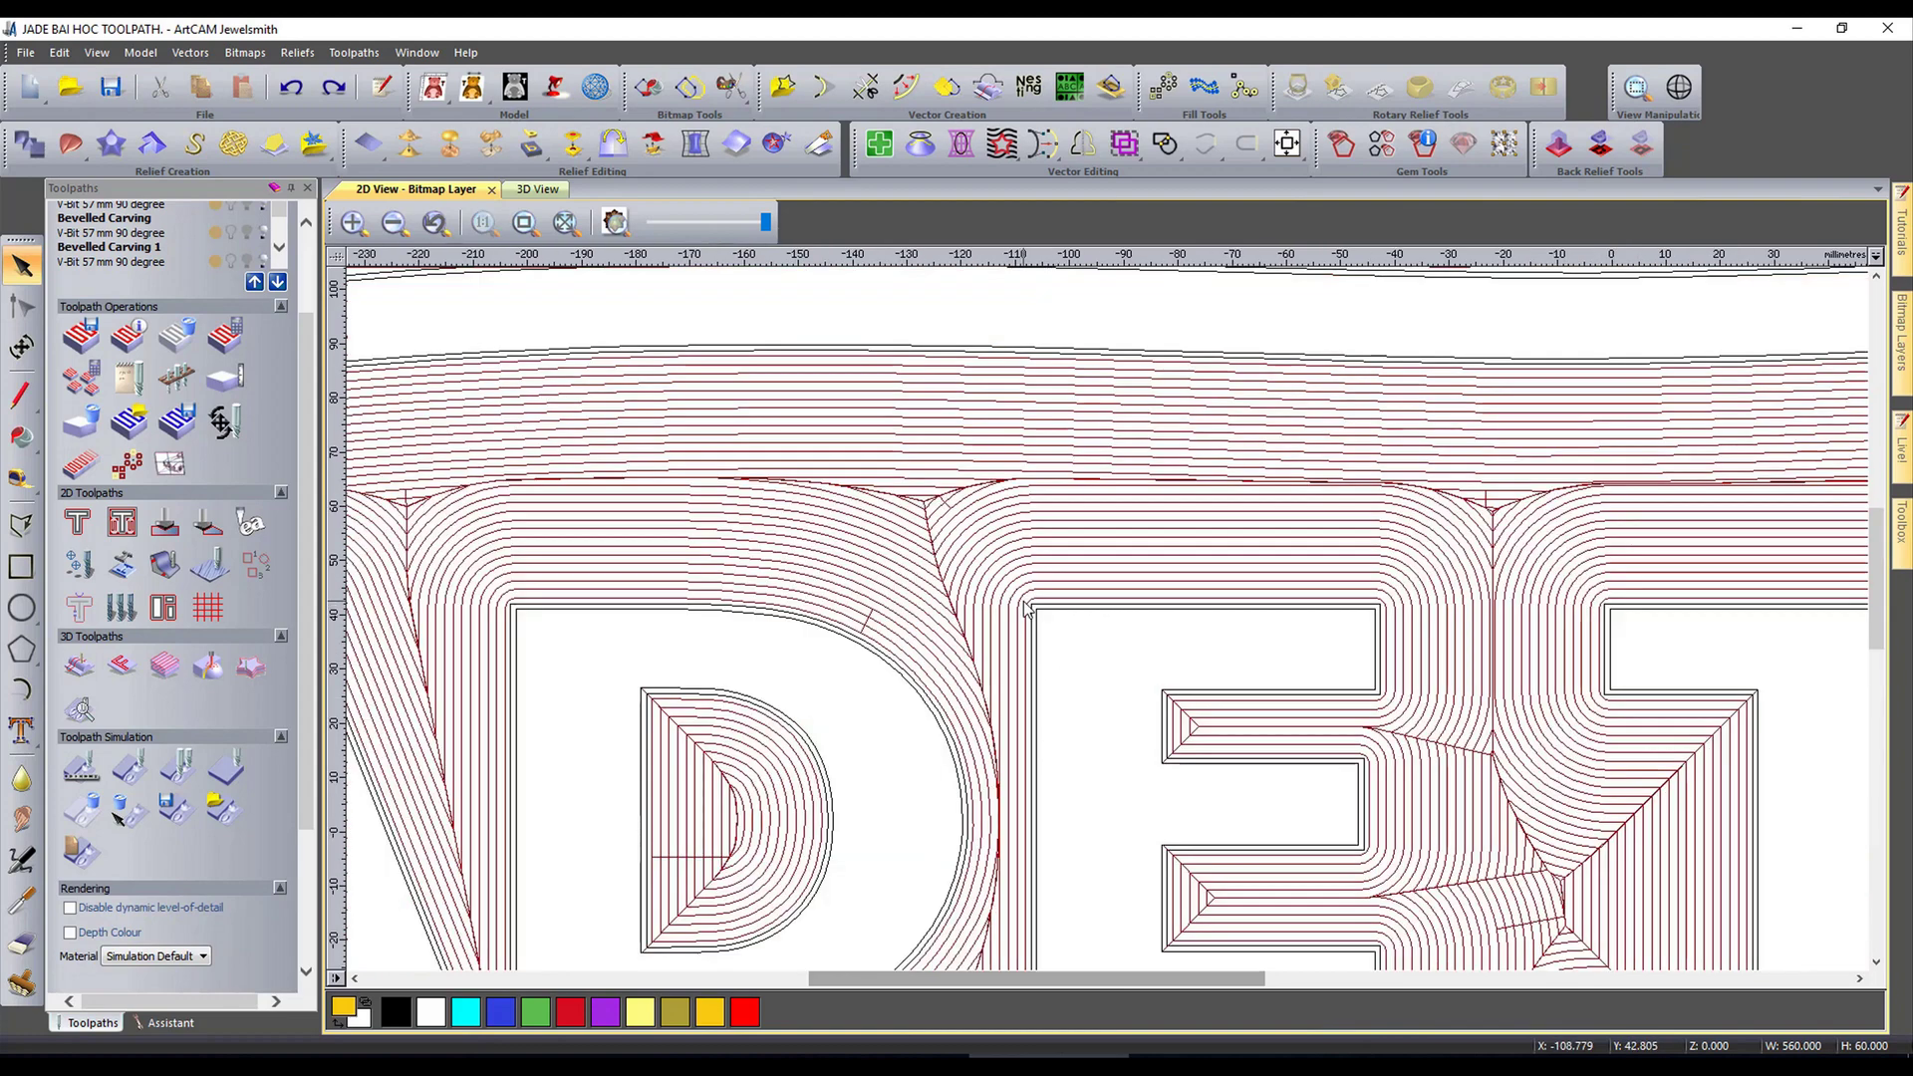
{"action": "scroll", "coordinate": [1066, 739], "scroll_direction": "up", "scroll_amount": 5}
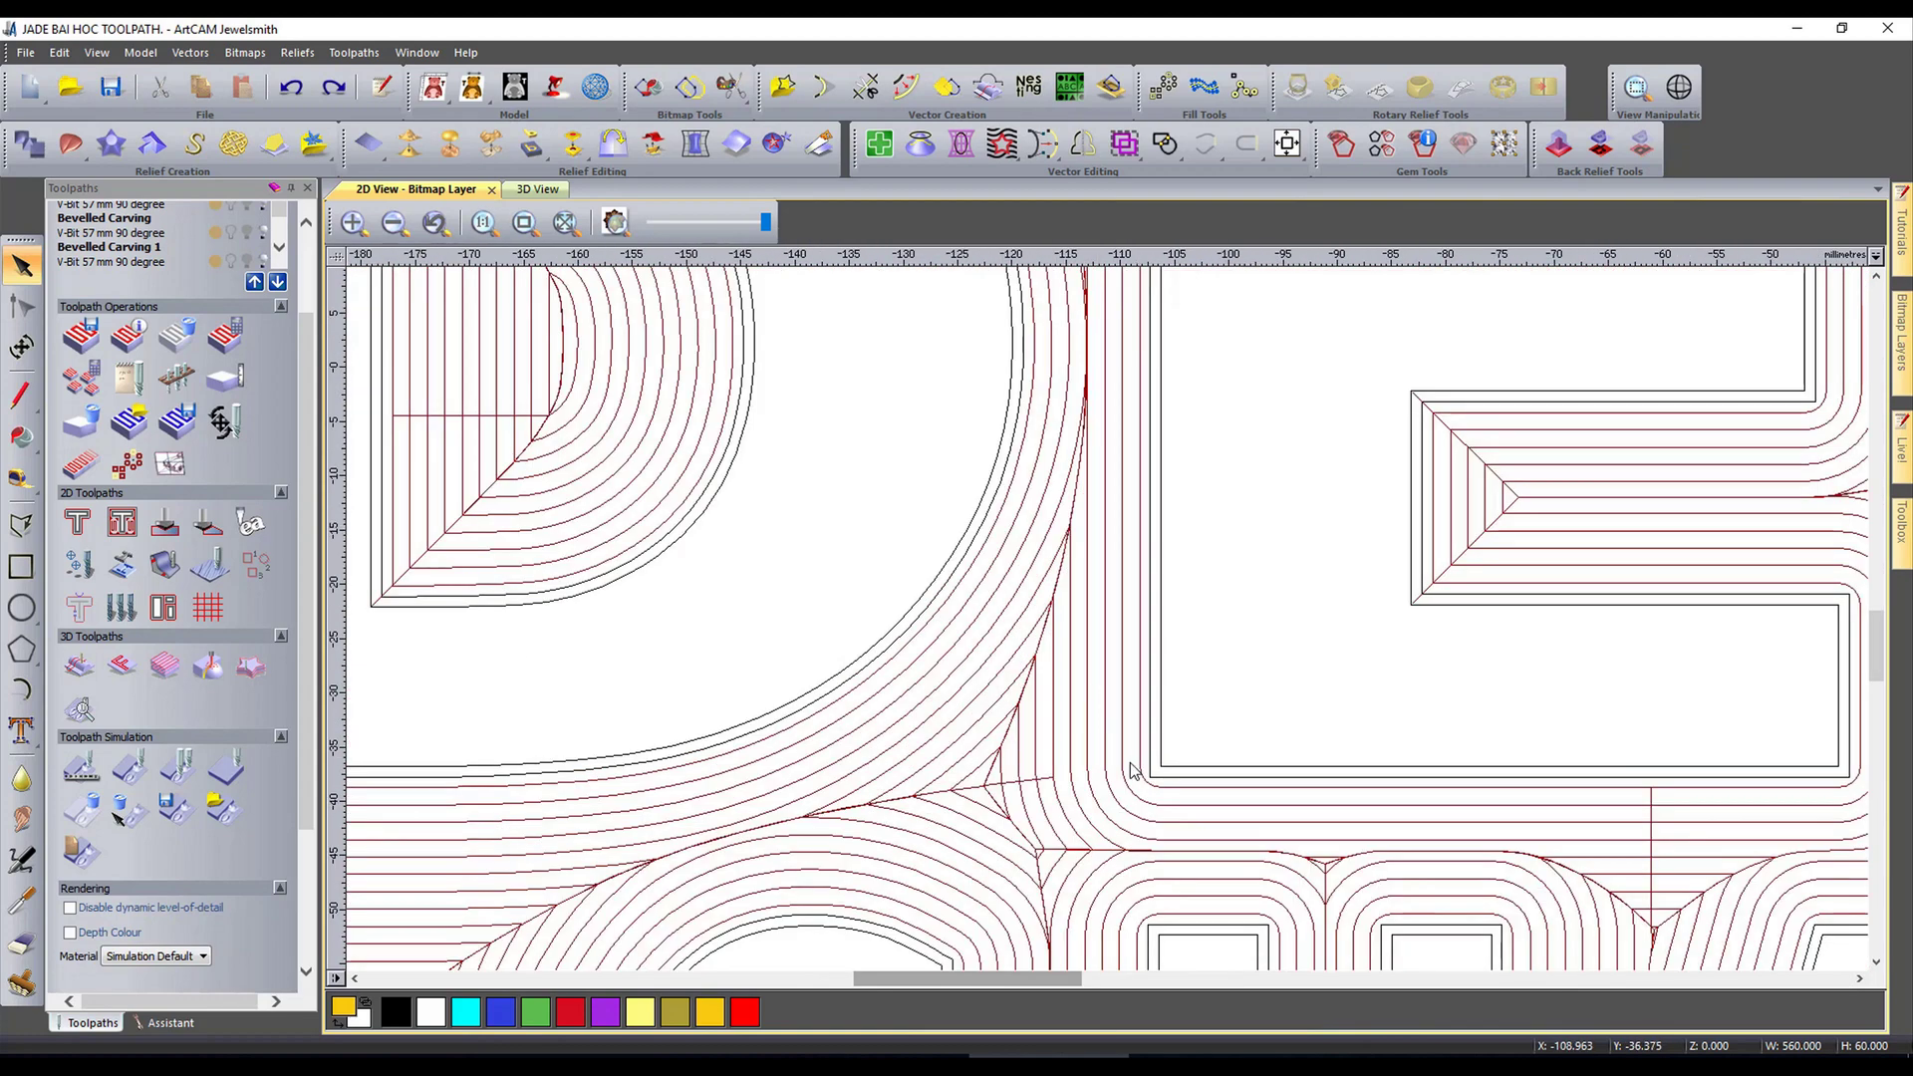
{"action": "scroll", "coordinate": [1134, 762], "scroll_direction": "down", "scroll_amount": 2}
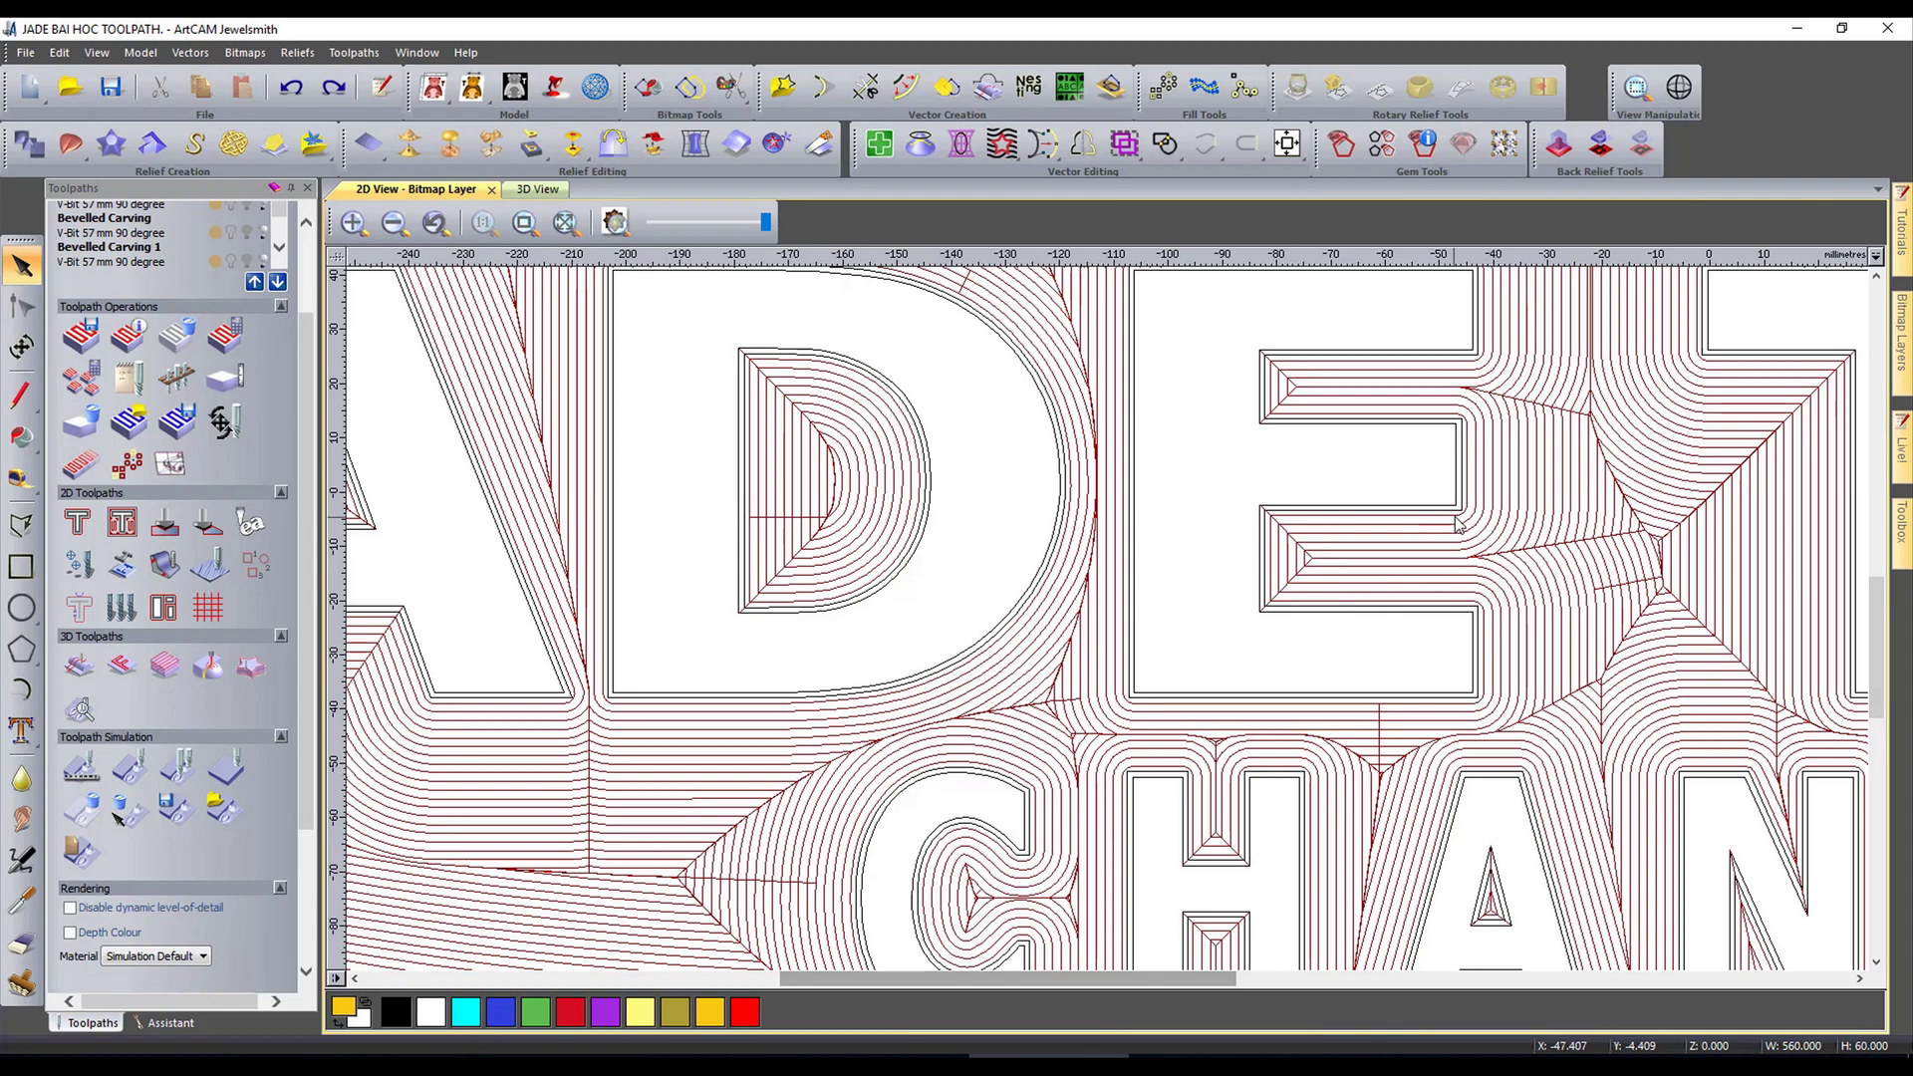
{"action": "scroll", "coordinate": [1495, 413], "scroll_direction": "down", "scroll_amount": 3}
{"action": "scroll", "coordinate": [1426, 547], "scroll_direction": "up", "scroll_amount": 3}
{"action": "scroll", "coordinate": [1435, 543], "scroll_direction": "down", "scroll_amount": 3}
Step: Offset the DESIGNE WITH ARTCAM lettering outwards by 1 mm with sharp corners, keeping the original vectors
{"action": "scroll", "coordinate": [1264, 405], "scroll_direction": "up", "scroll_amount": 5}
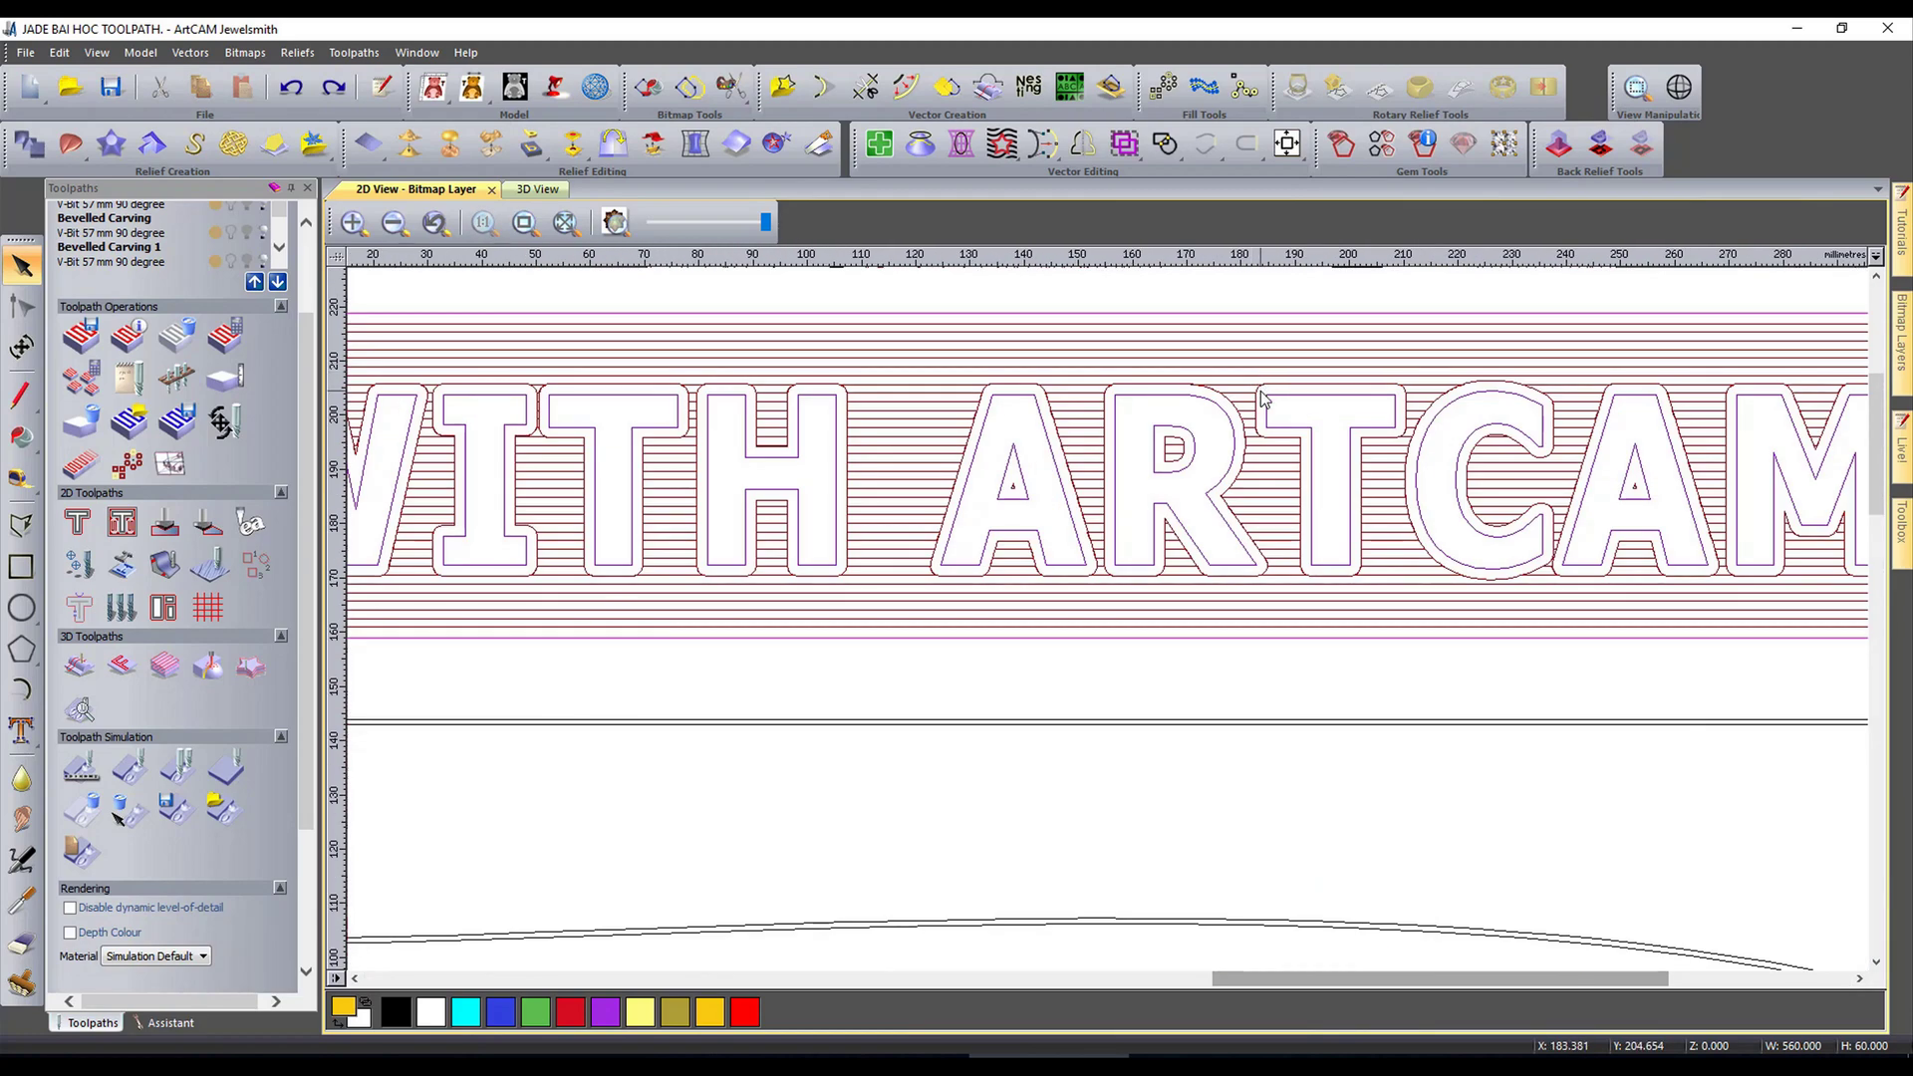
{"action": "scroll", "coordinate": [1224, 498], "scroll_direction": "down", "scroll_amount": 1}
{"action": "scroll", "coordinate": [1221, 564], "scroll_direction": "up", "scroll_amount": 2}
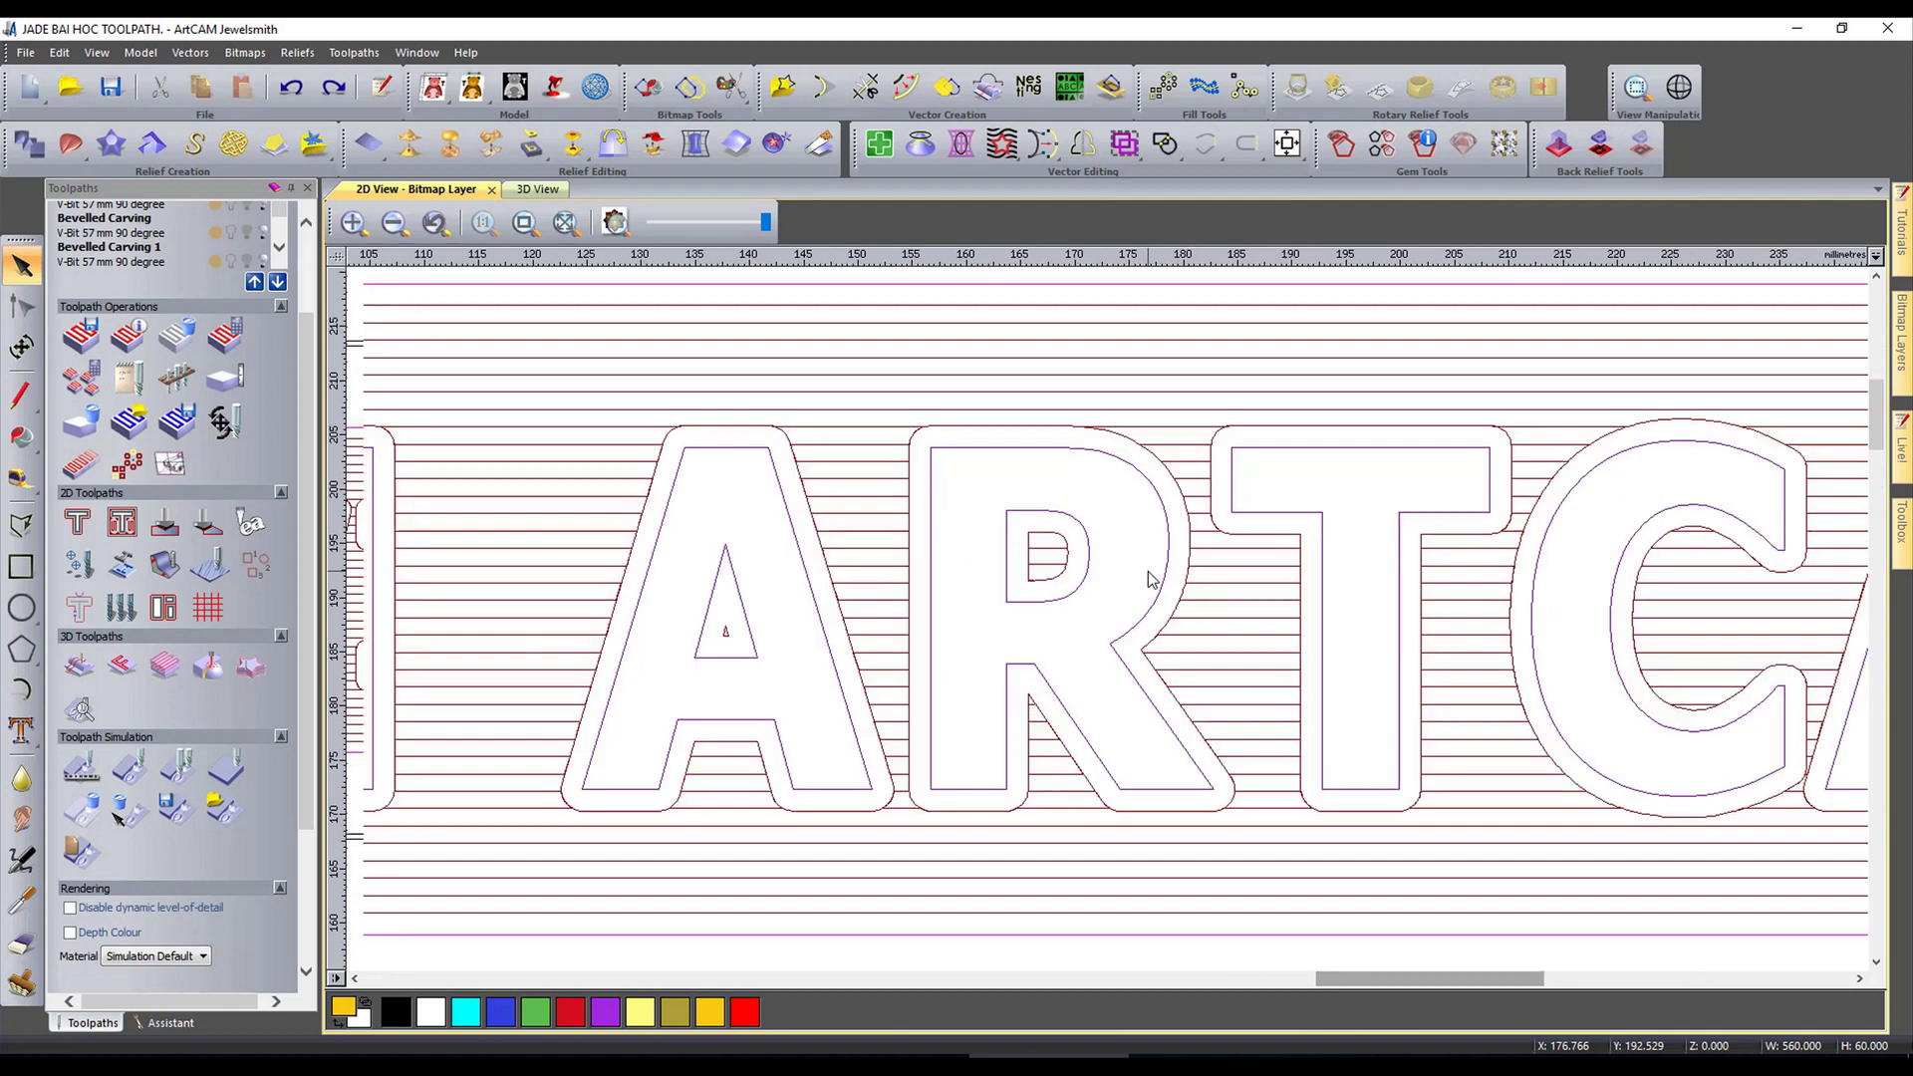
{"action": "left_click", "coordinate": [1120, 452]}
{"action": "left_click", "coordinate": [1043, 142]}
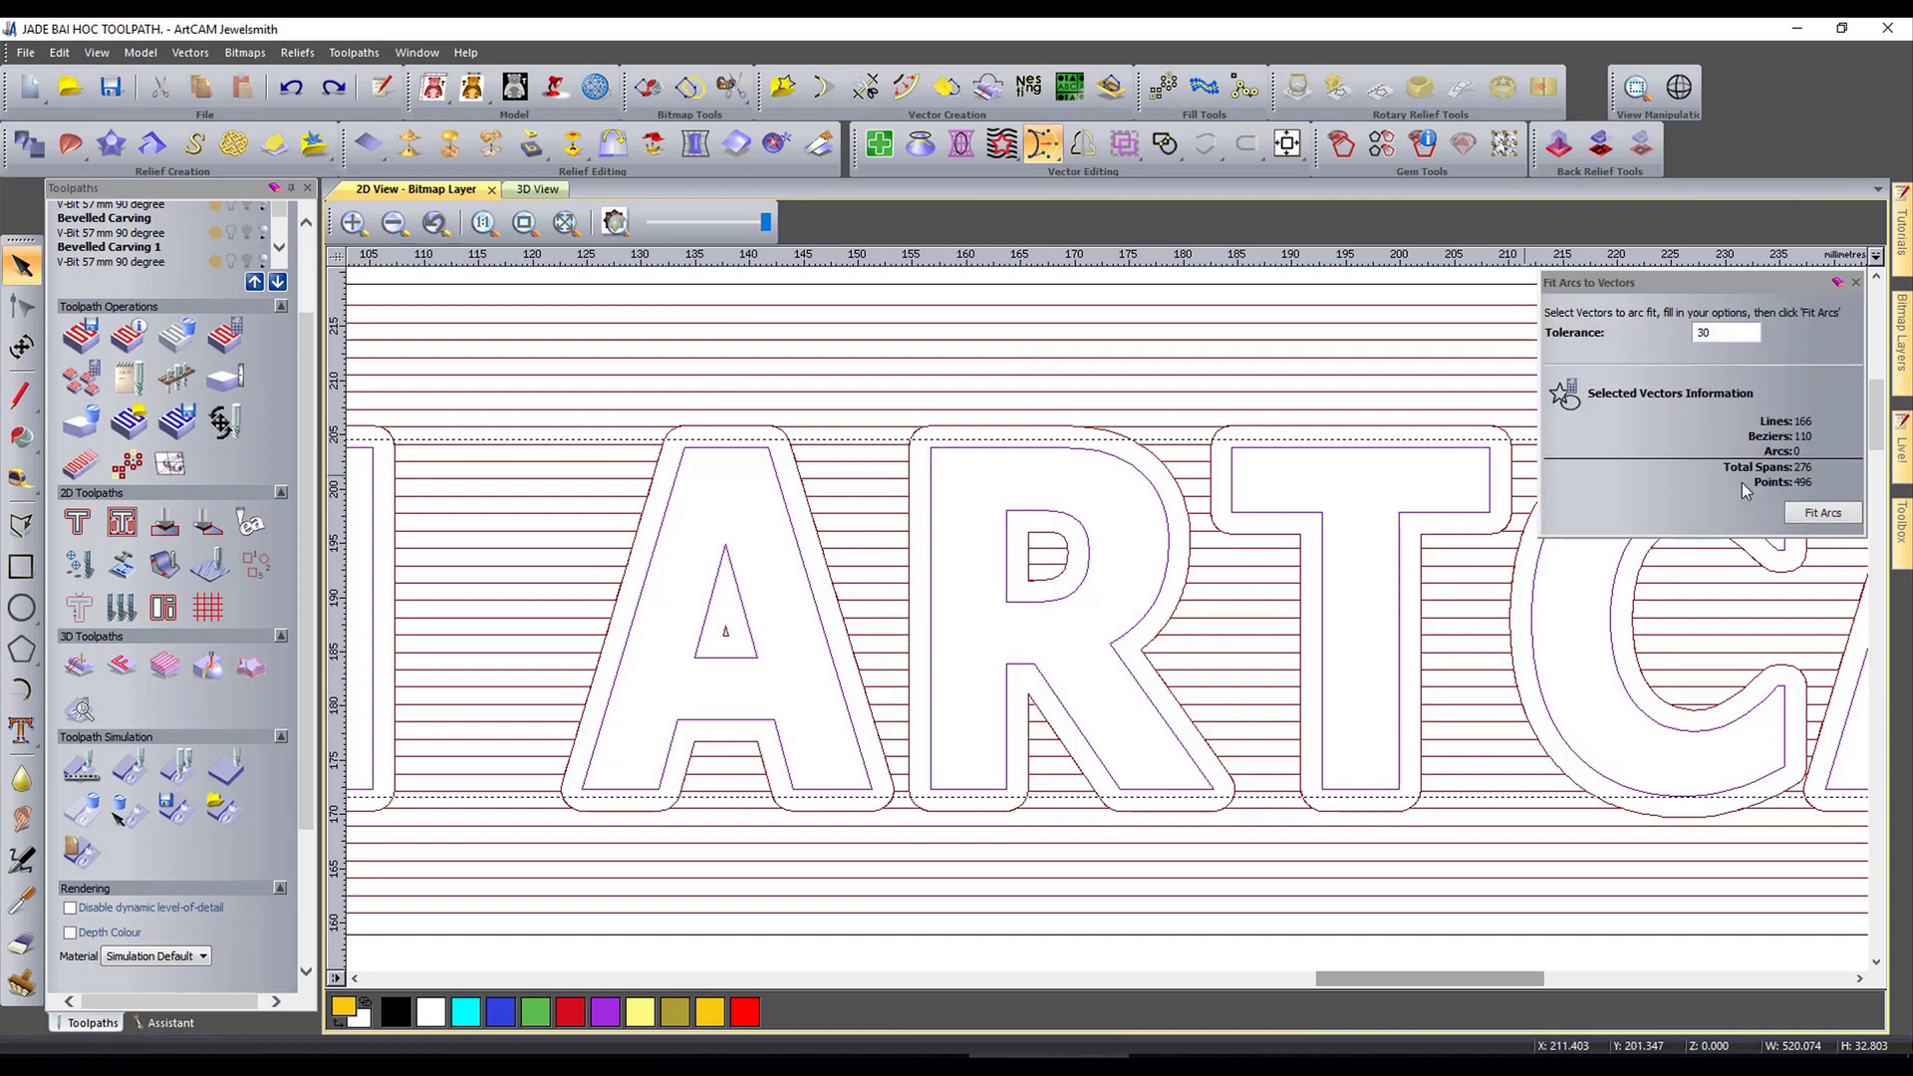
{"action": "left_click", "coordinate": [1855, 284]}
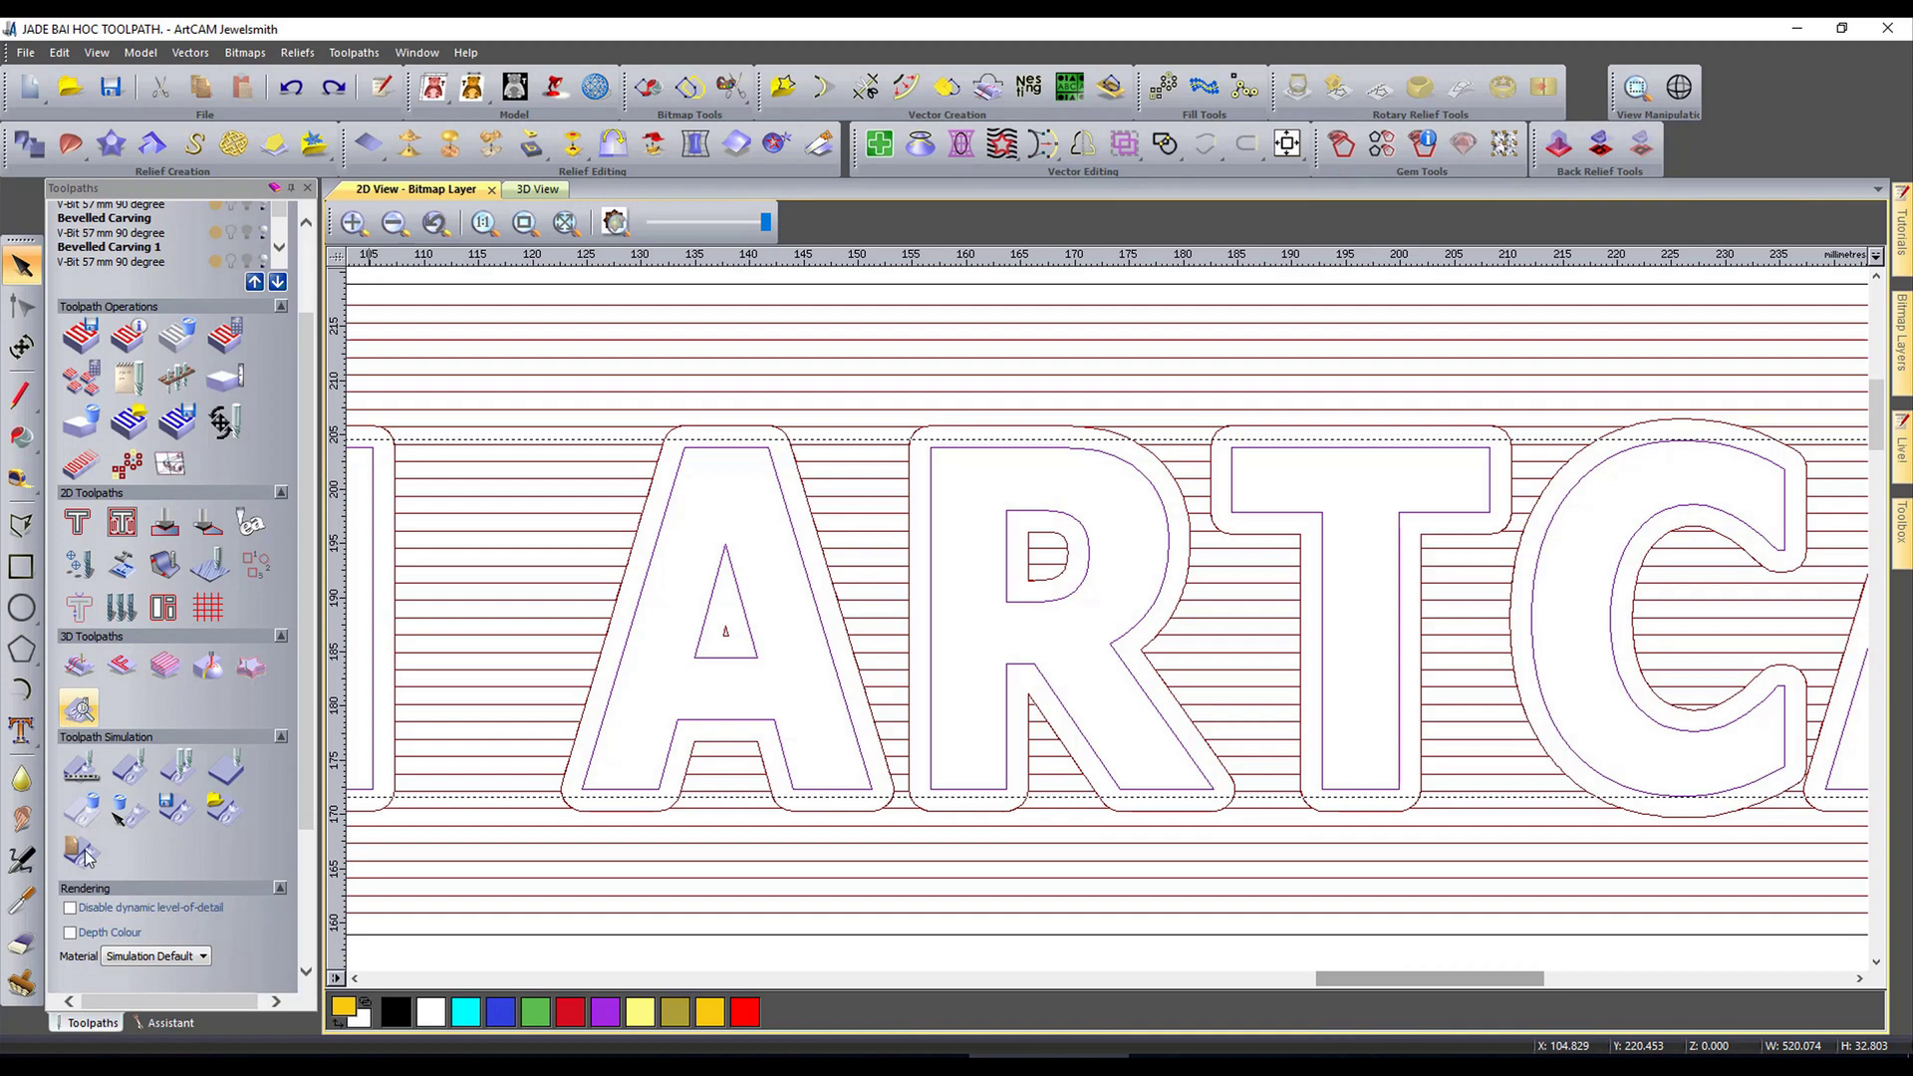
{"action": "left_click", "coordinate": [170, 1023]}
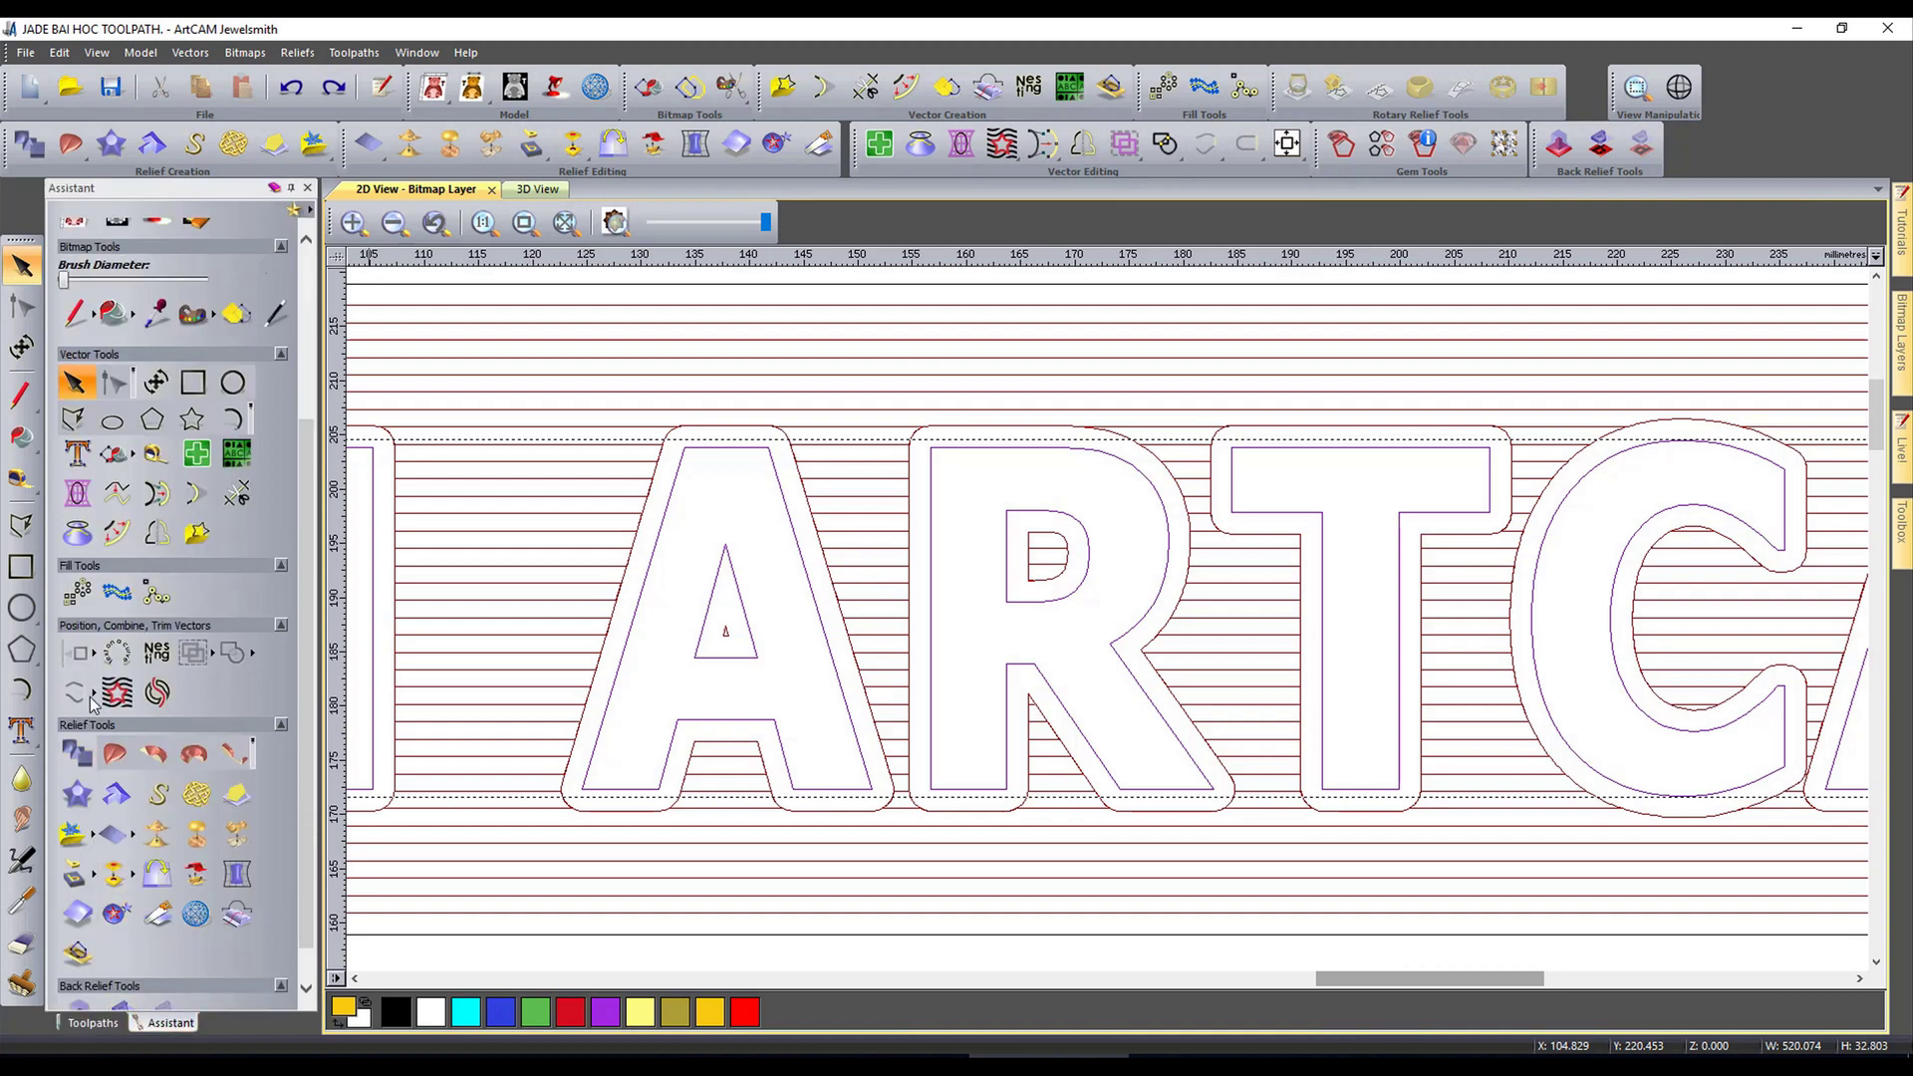
{"action": "left_click", "coordinate": [117, 533]}
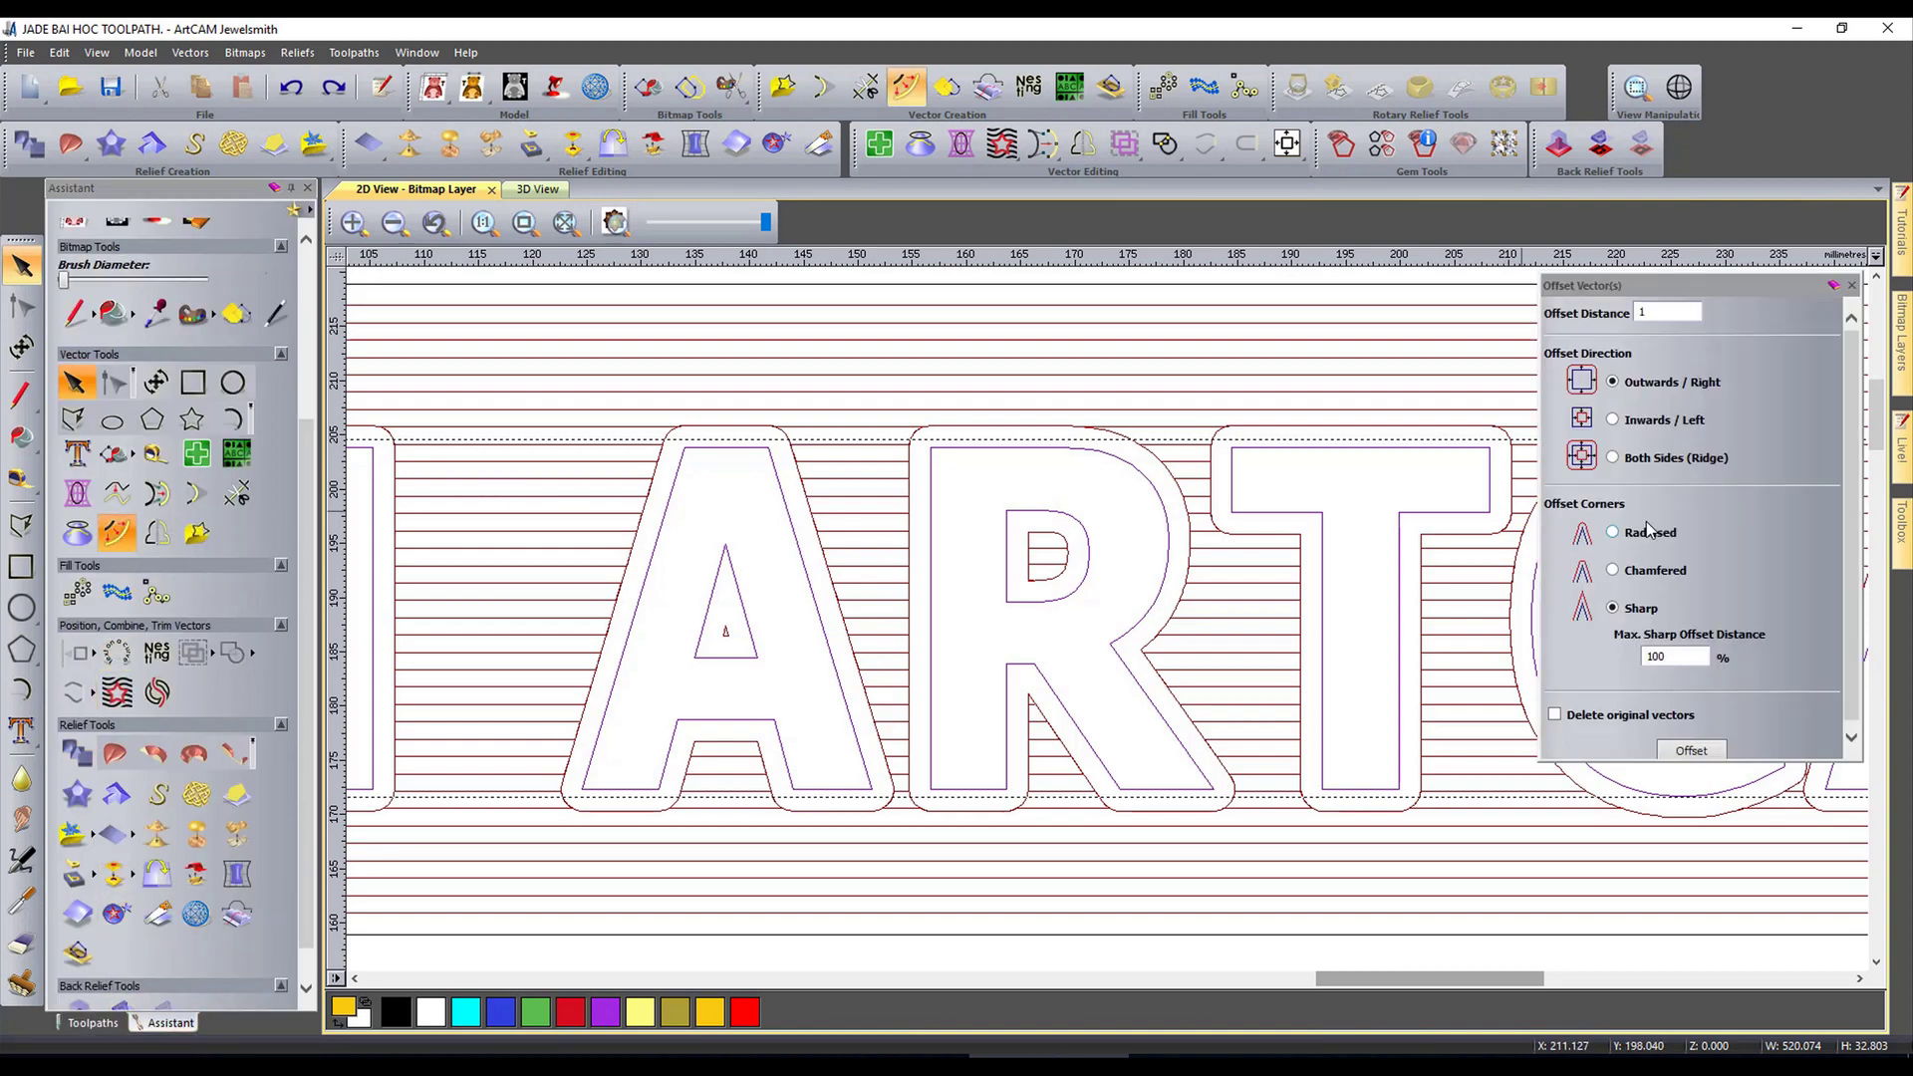
{"action": "left_click", "coordinate": [1706, 745]}
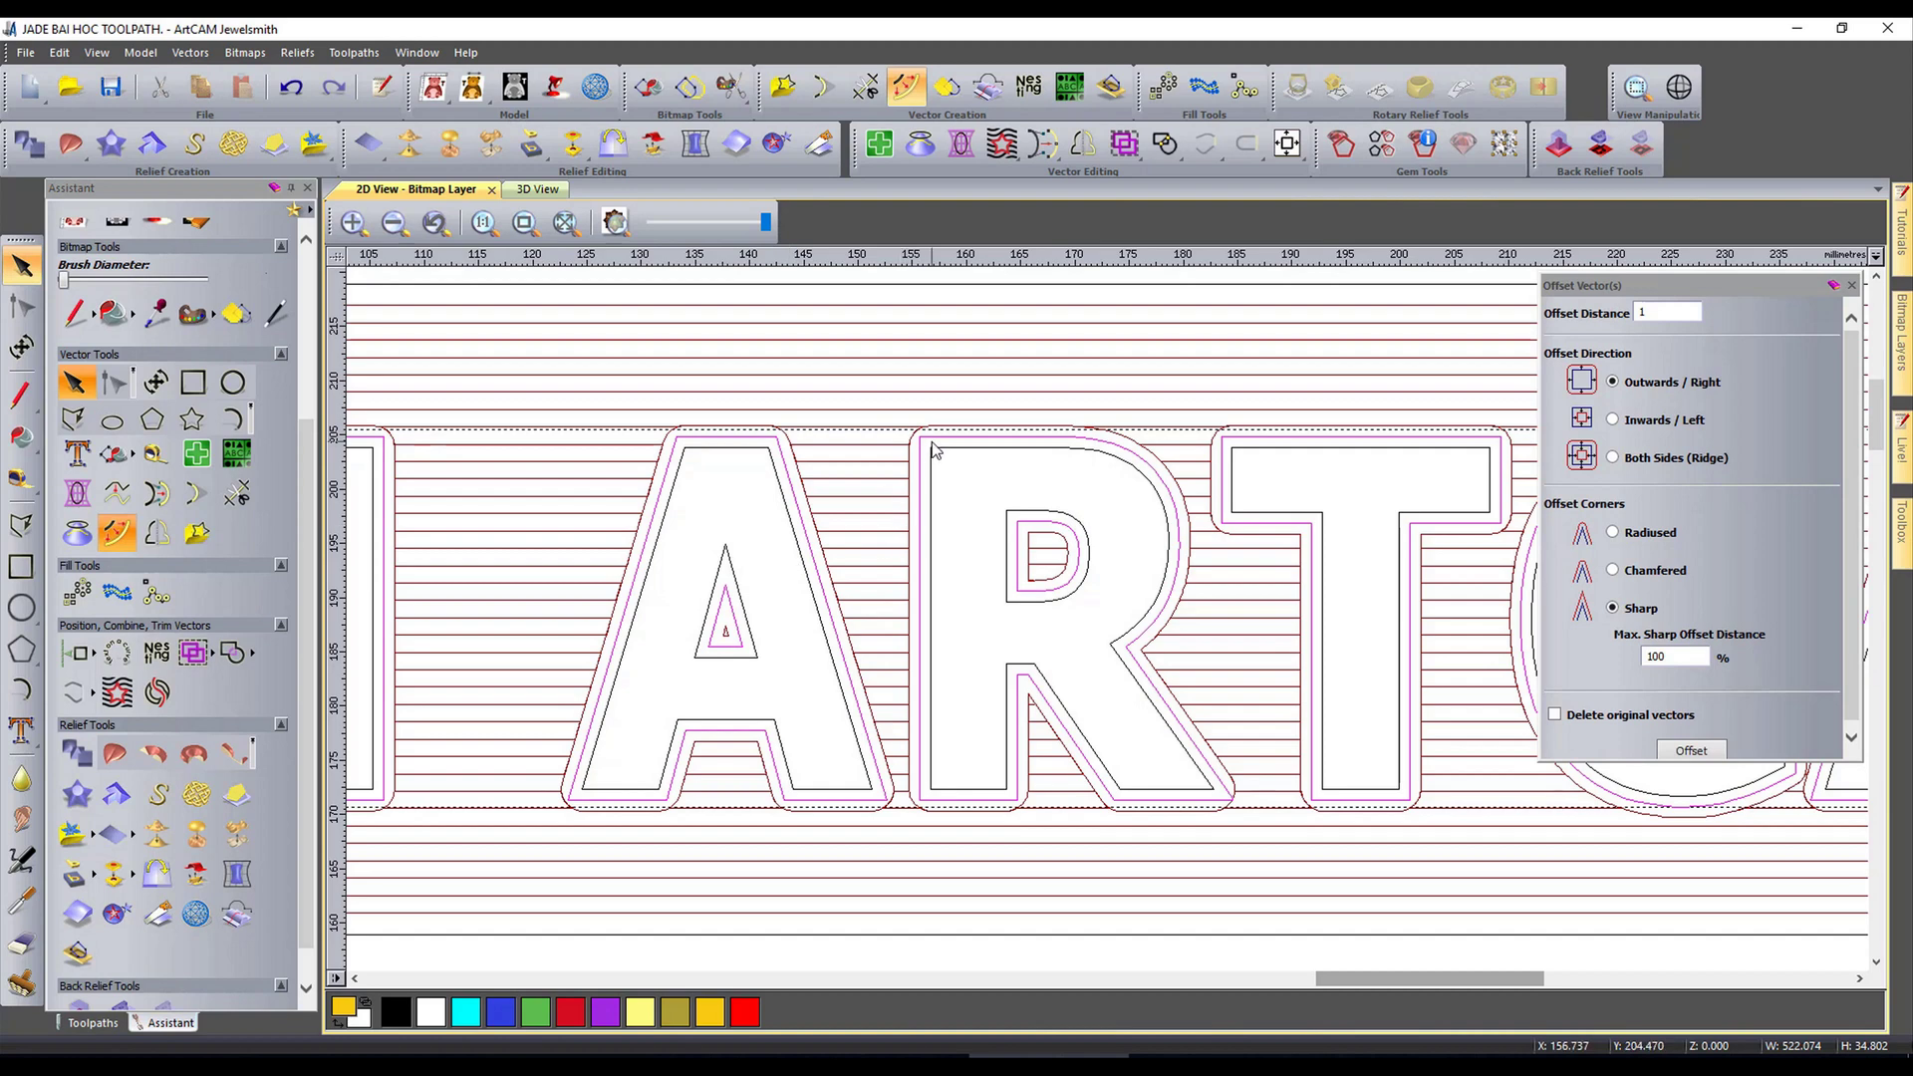
{"action": "left_click", "coordinate": [965, 475]}
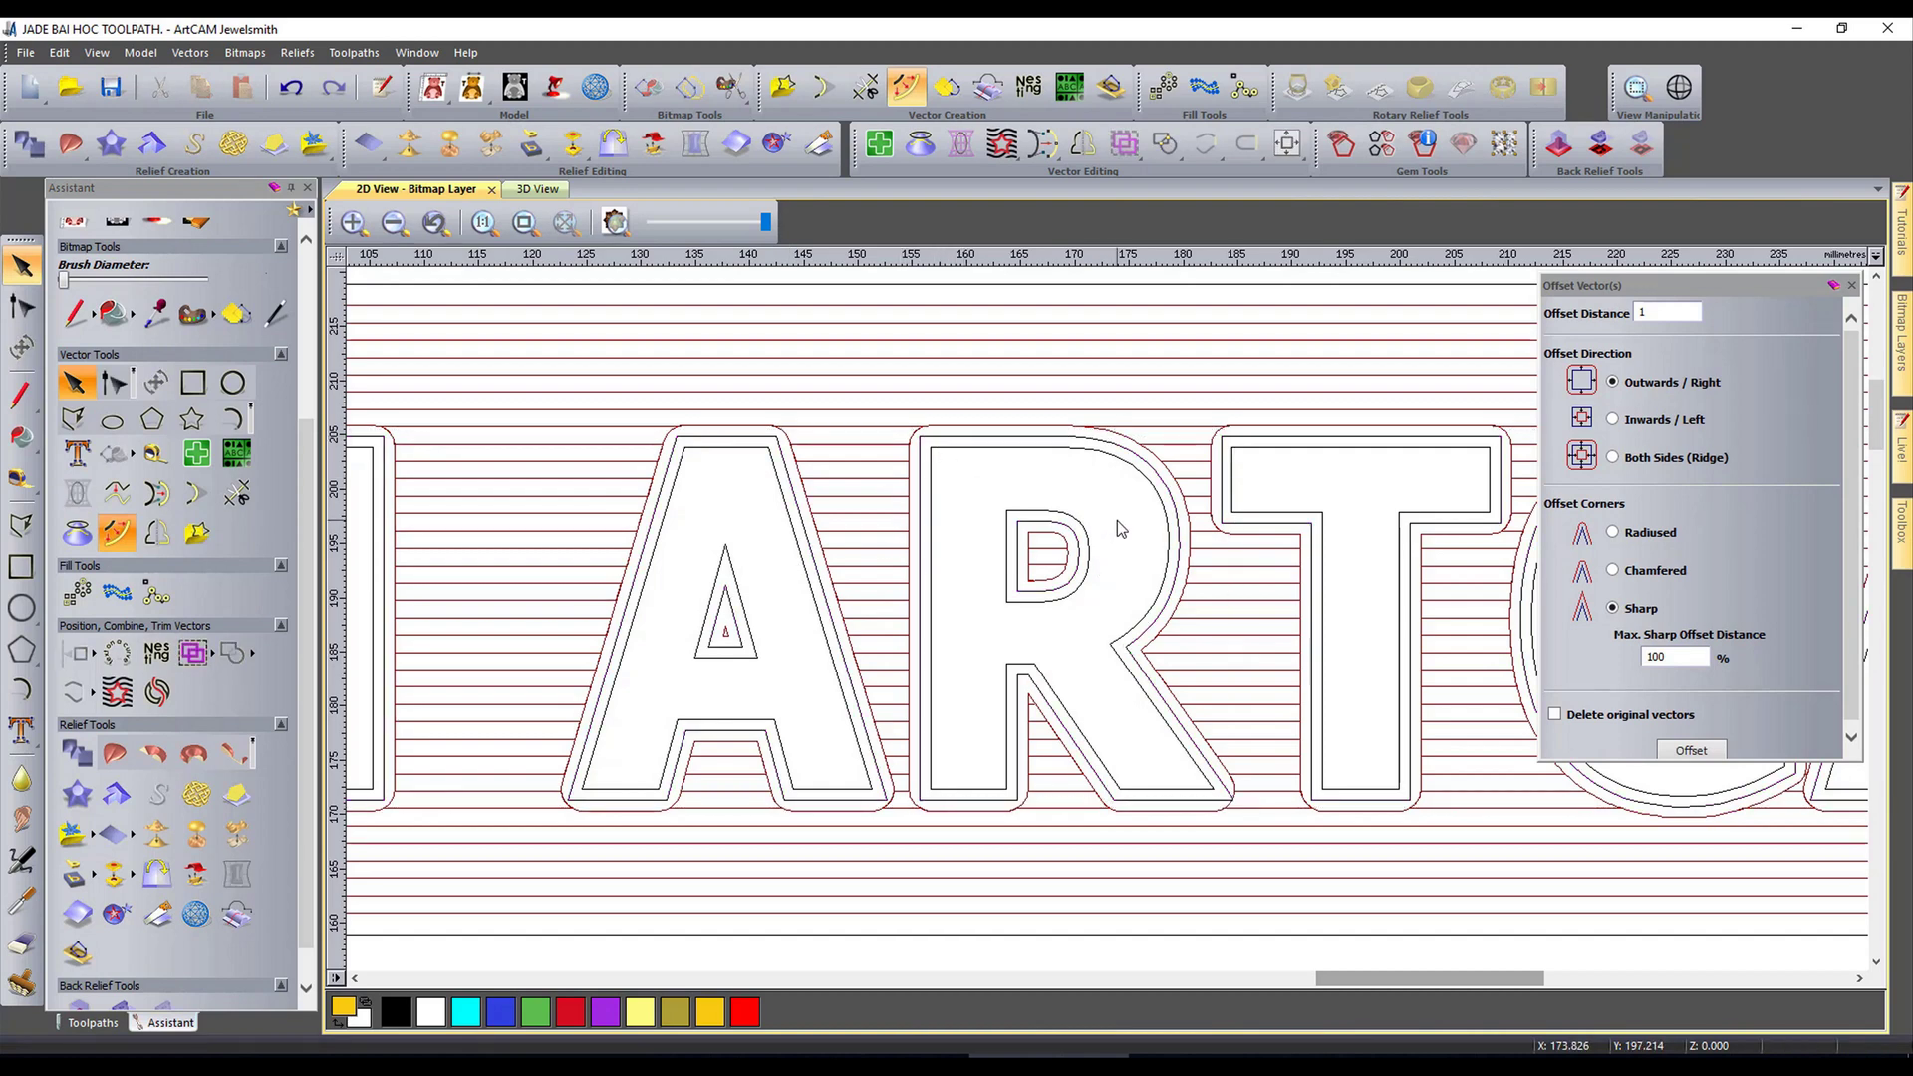
{"action": "left_click", "coordinate": [1851, 286]}
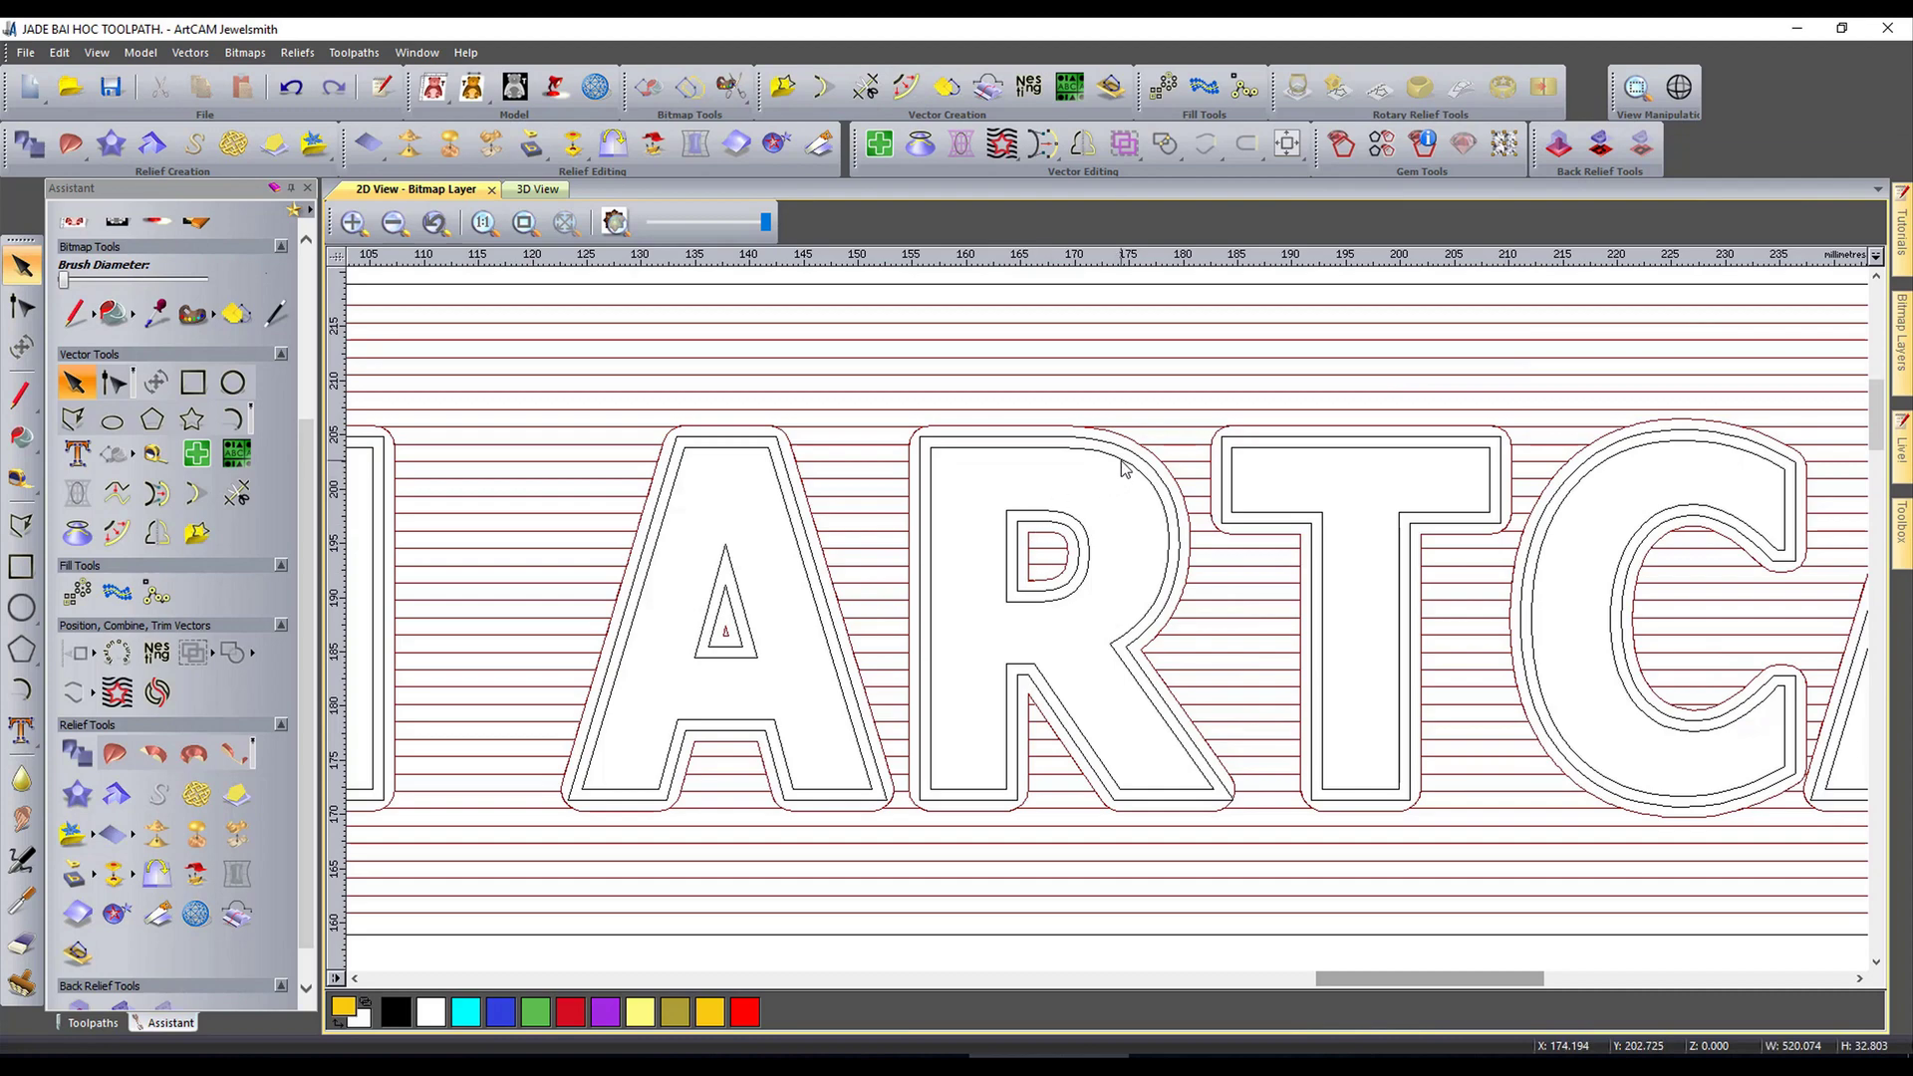
Step: Compare the offset outlines and toolpath lines of the rounded panel's lettering with those of the oval sign
{"action": "scroll", "coordinate": [1121, 478], "scroll_direction": "down", "scroll_amount": 4}
{"action": "scroll", "coordinate": [1115, 863], "scroll_direction": "up", "scroll_amount": 4}
{"action": "scroll", "coordinate": [1154, 936], "scroll_direction": "down", "scroll_amount": 3}
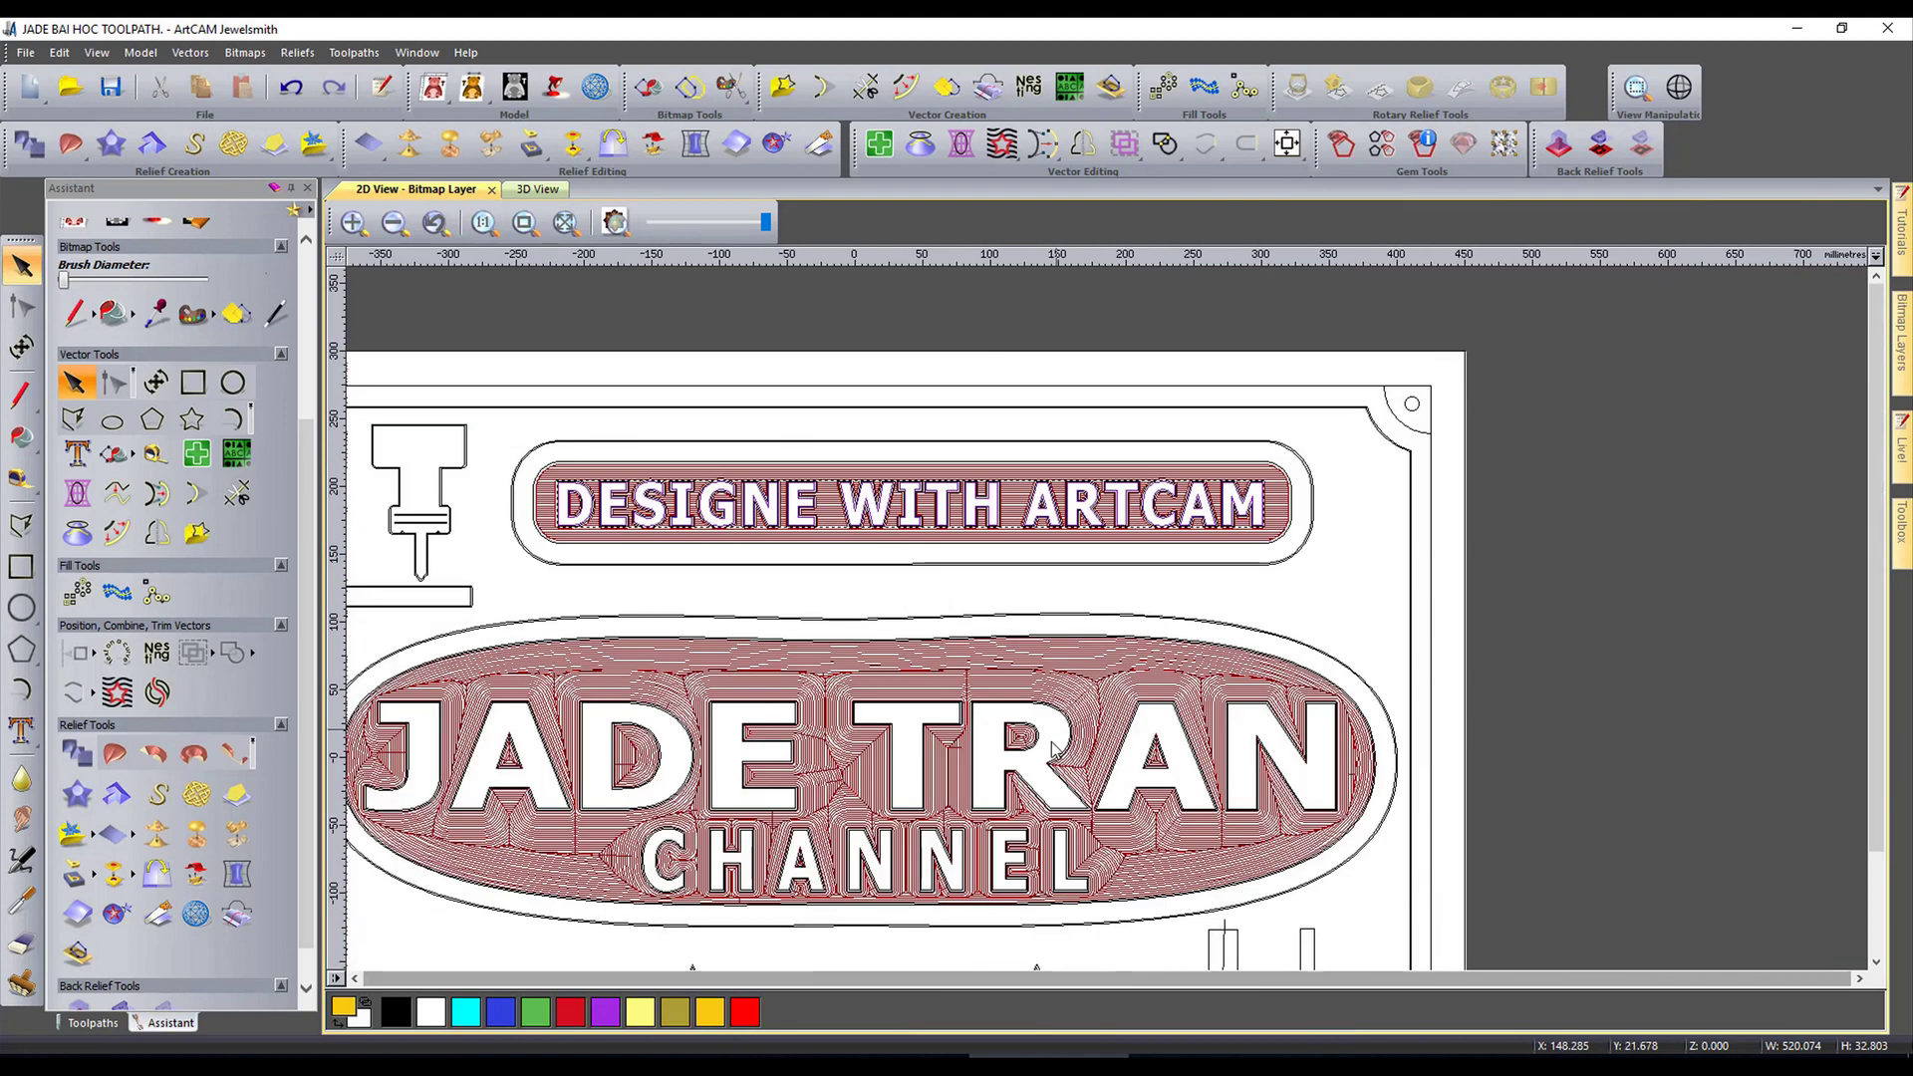
{"action": "scroll", "coordinate": [911, 713], "scroll_direction": "up", "scroll_amount": 5}
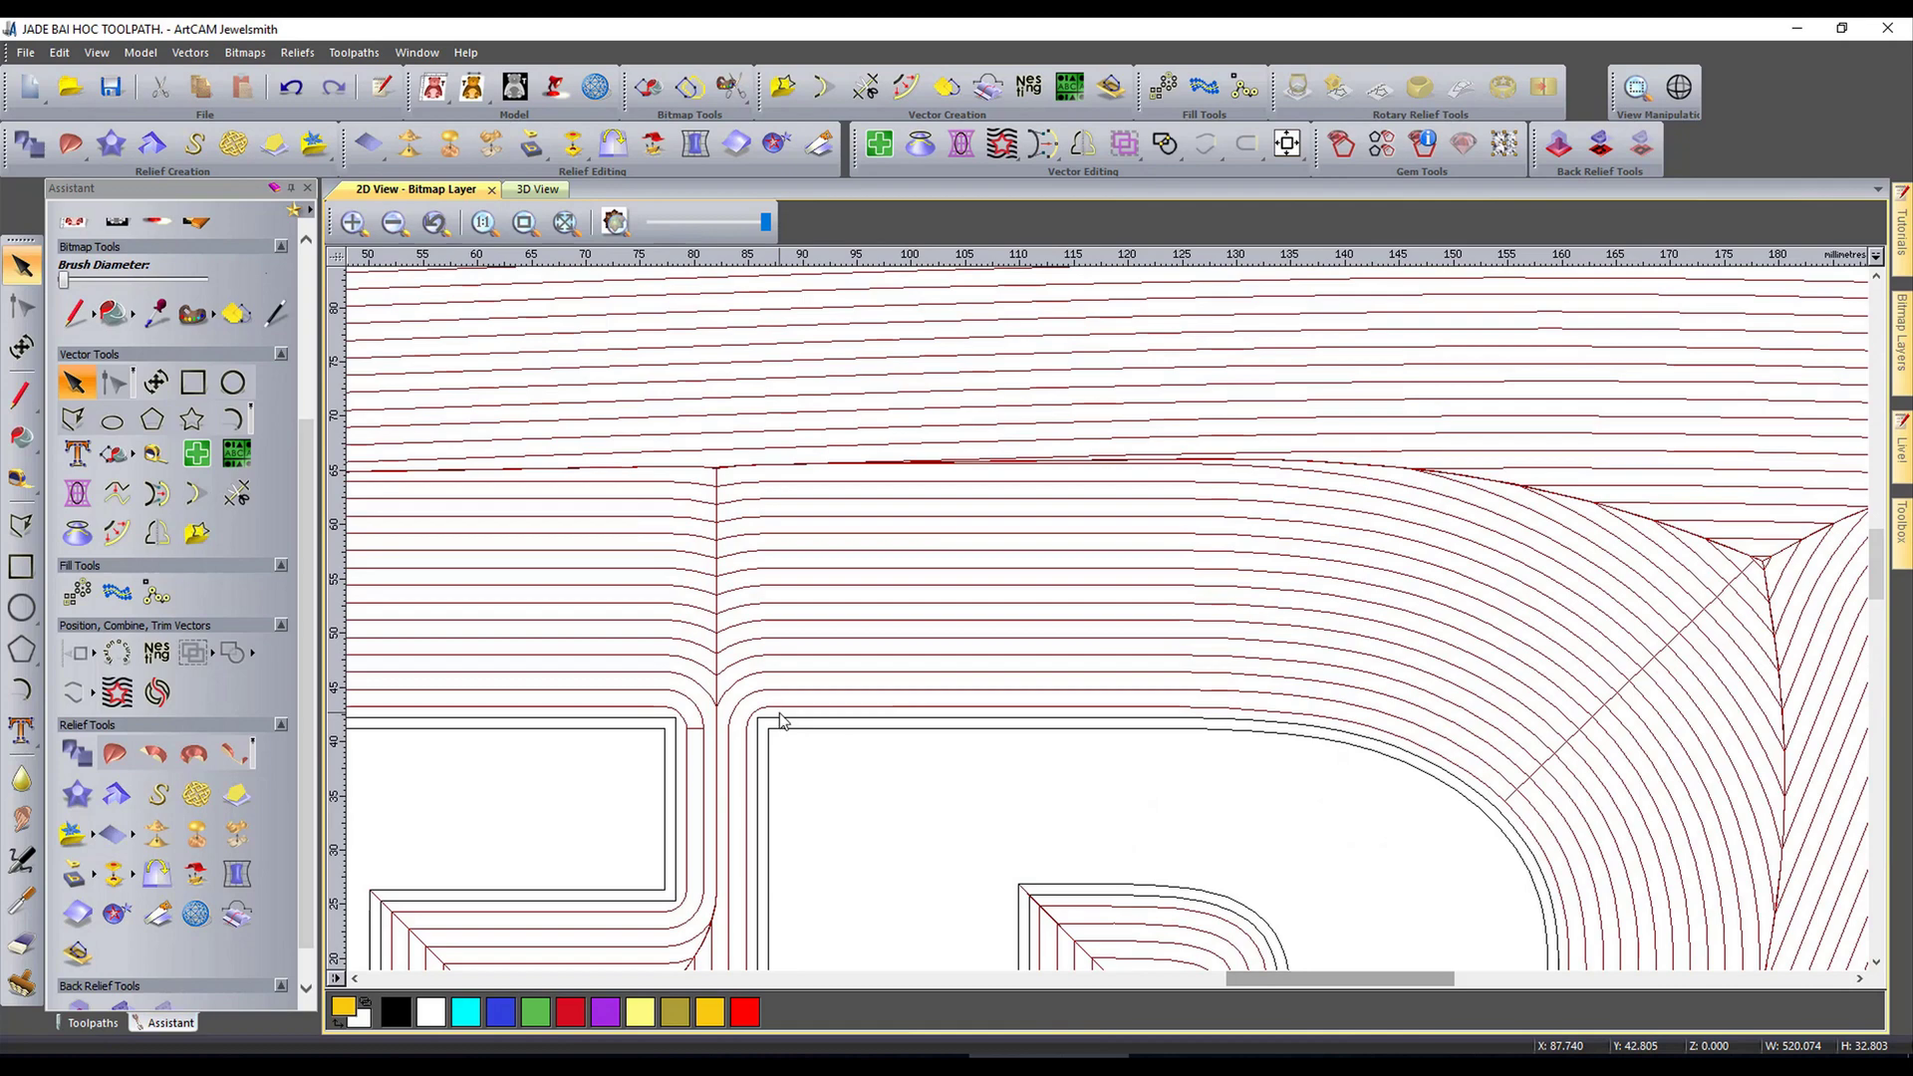
{"action": "left_click", "coordinate": [766, 707]}
{"action": "scroll", "coordinate": [835, 722], "scroll_direction": "down", "scroll_amount": 6}
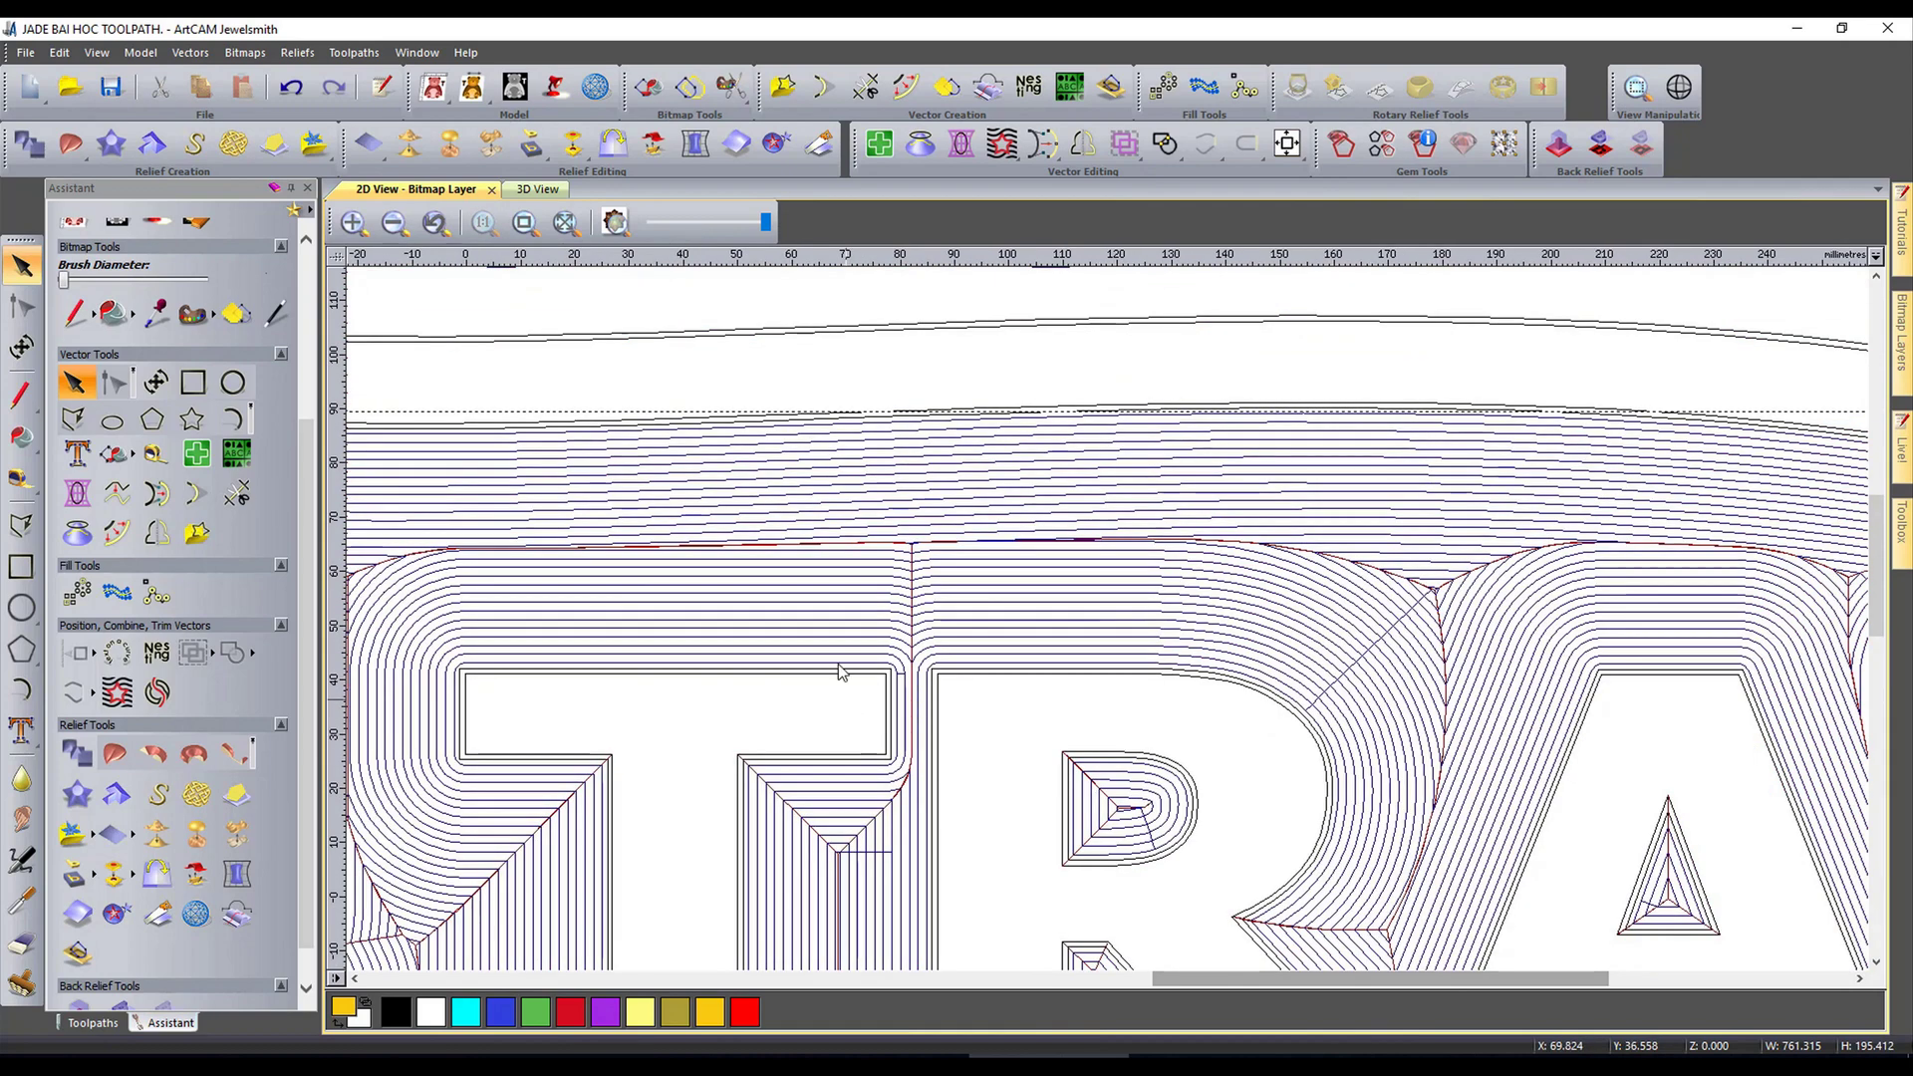
{"action": "scroll", "coordinate": [911, 520], "scroll_direction": "up", "scroll_amount": 2}
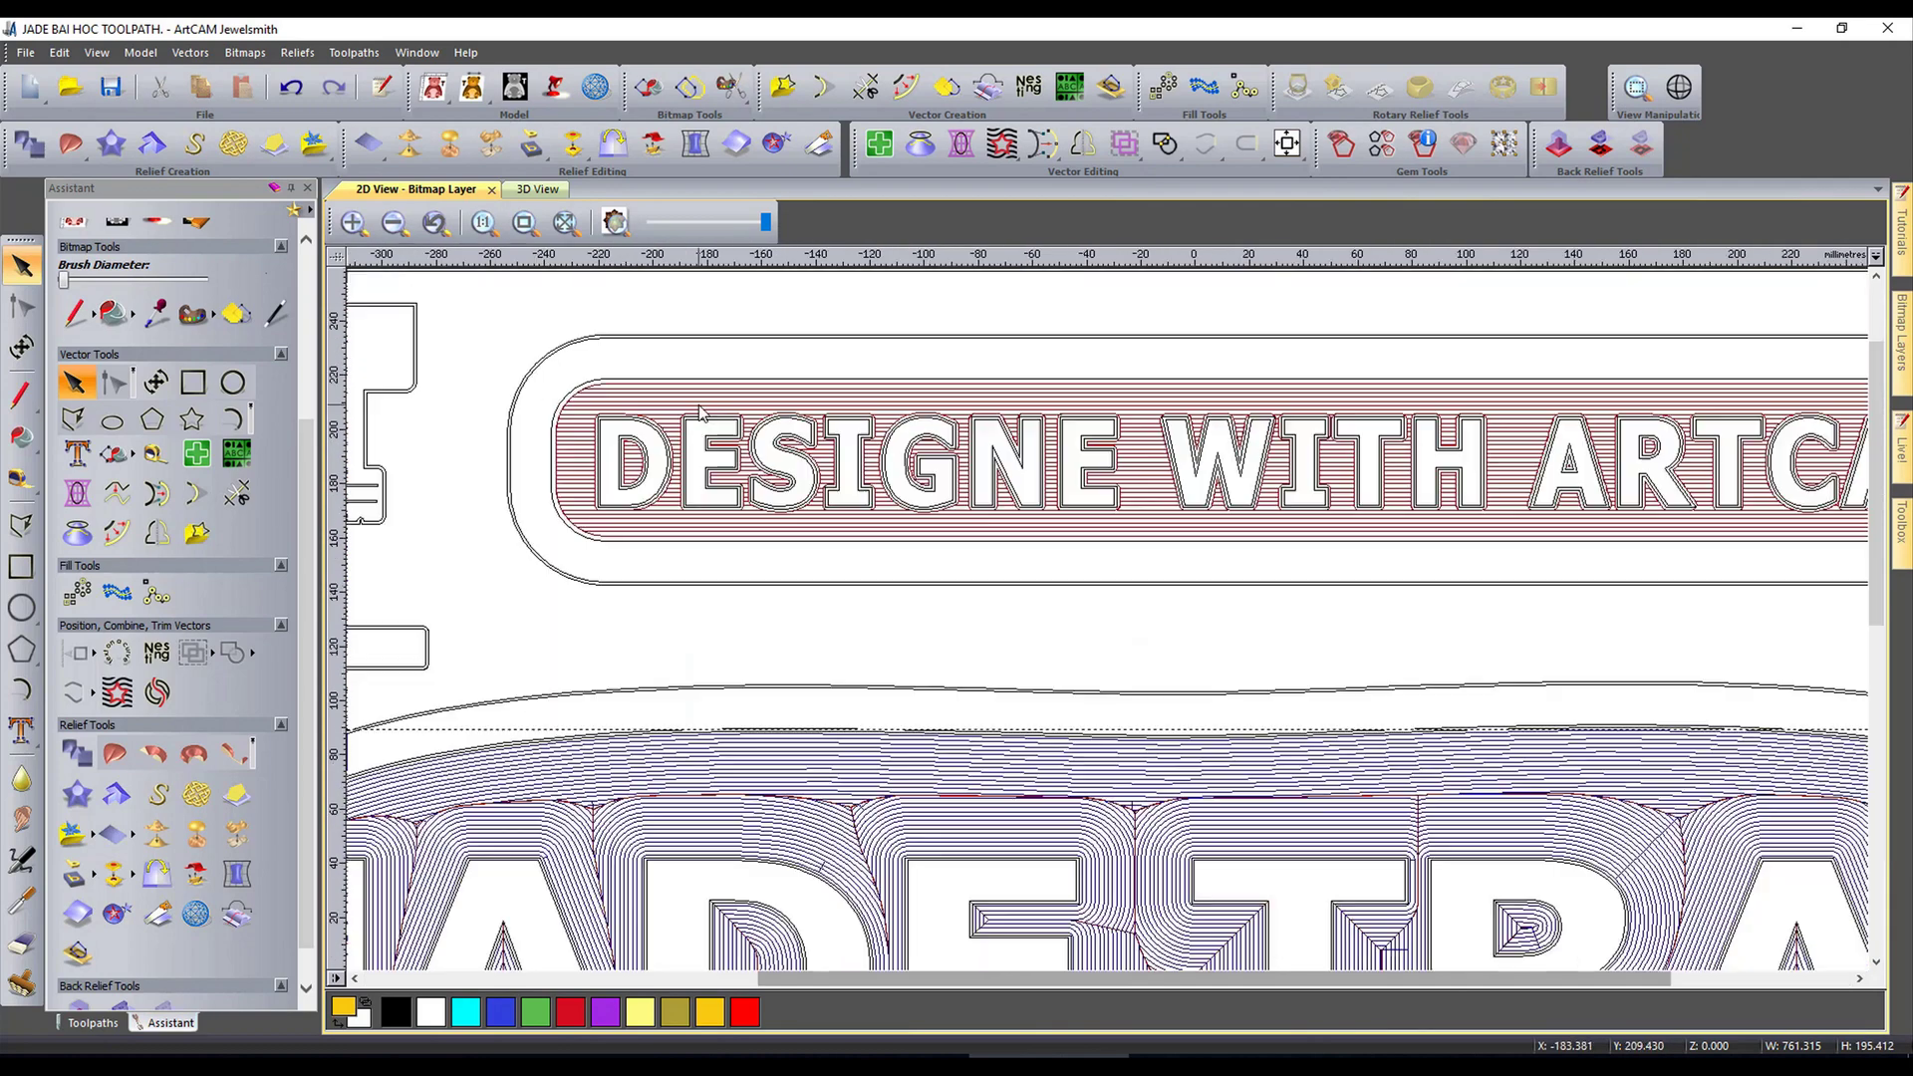
{"action": "scroll", "coordinate": [921, 413], "scroll_direction": "down", "scroll_amount": 4}
{"action": "scroll", "coordinate": [1126, 620], "scroll_direction": "up", "scroll_amount": 3}
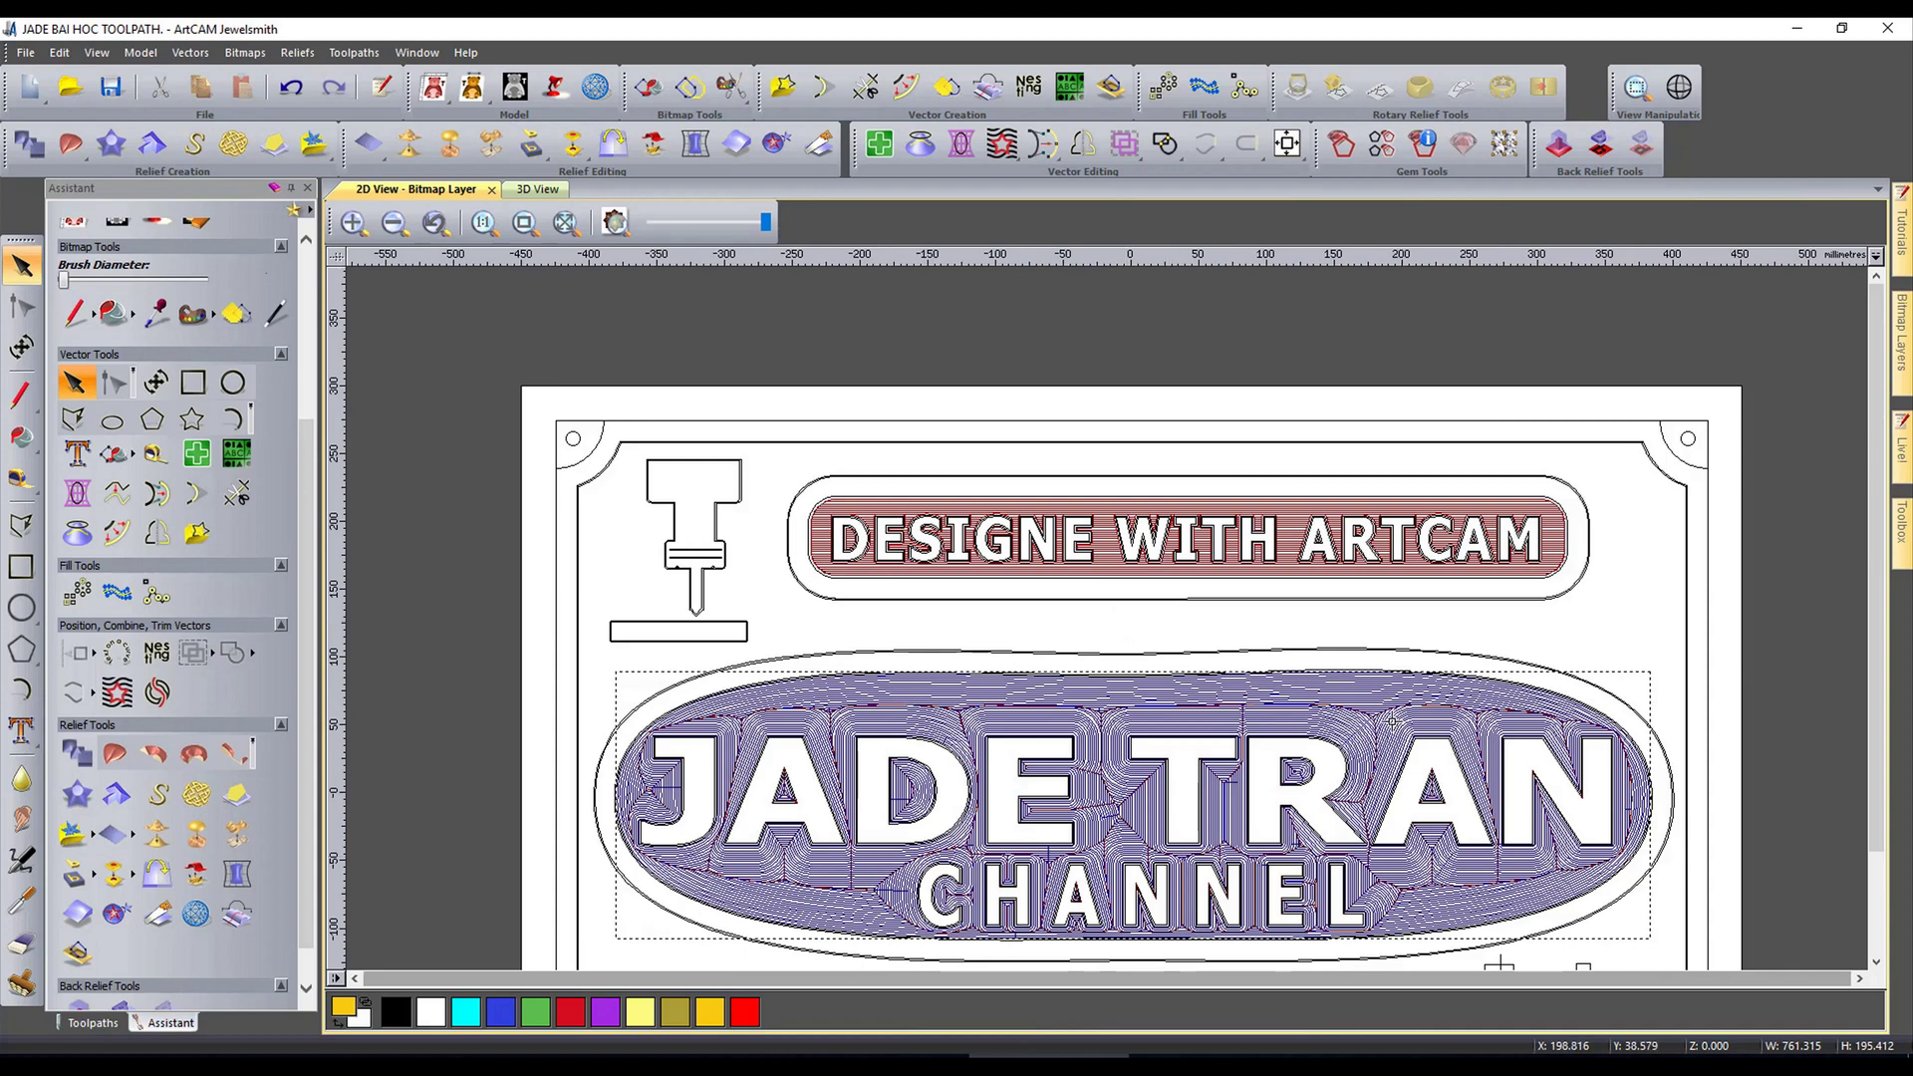
{"action": "scroll", "coordinate": [1295, 738], "scroll_direction": "up", "scroll_amount": 2}
{"action": "scroll", "coordinate": [1156, 851], "scroll_direction": "down", "scroll_amount": 2}
{"action": "scroll", "coordinate": [1225, 897], "scroll_direction": "up", "scroll_amount": 2}
{"action": "scroll", "coordinate": [1228, 891], "scroll_direction": "down", "scroll_amount": 2}
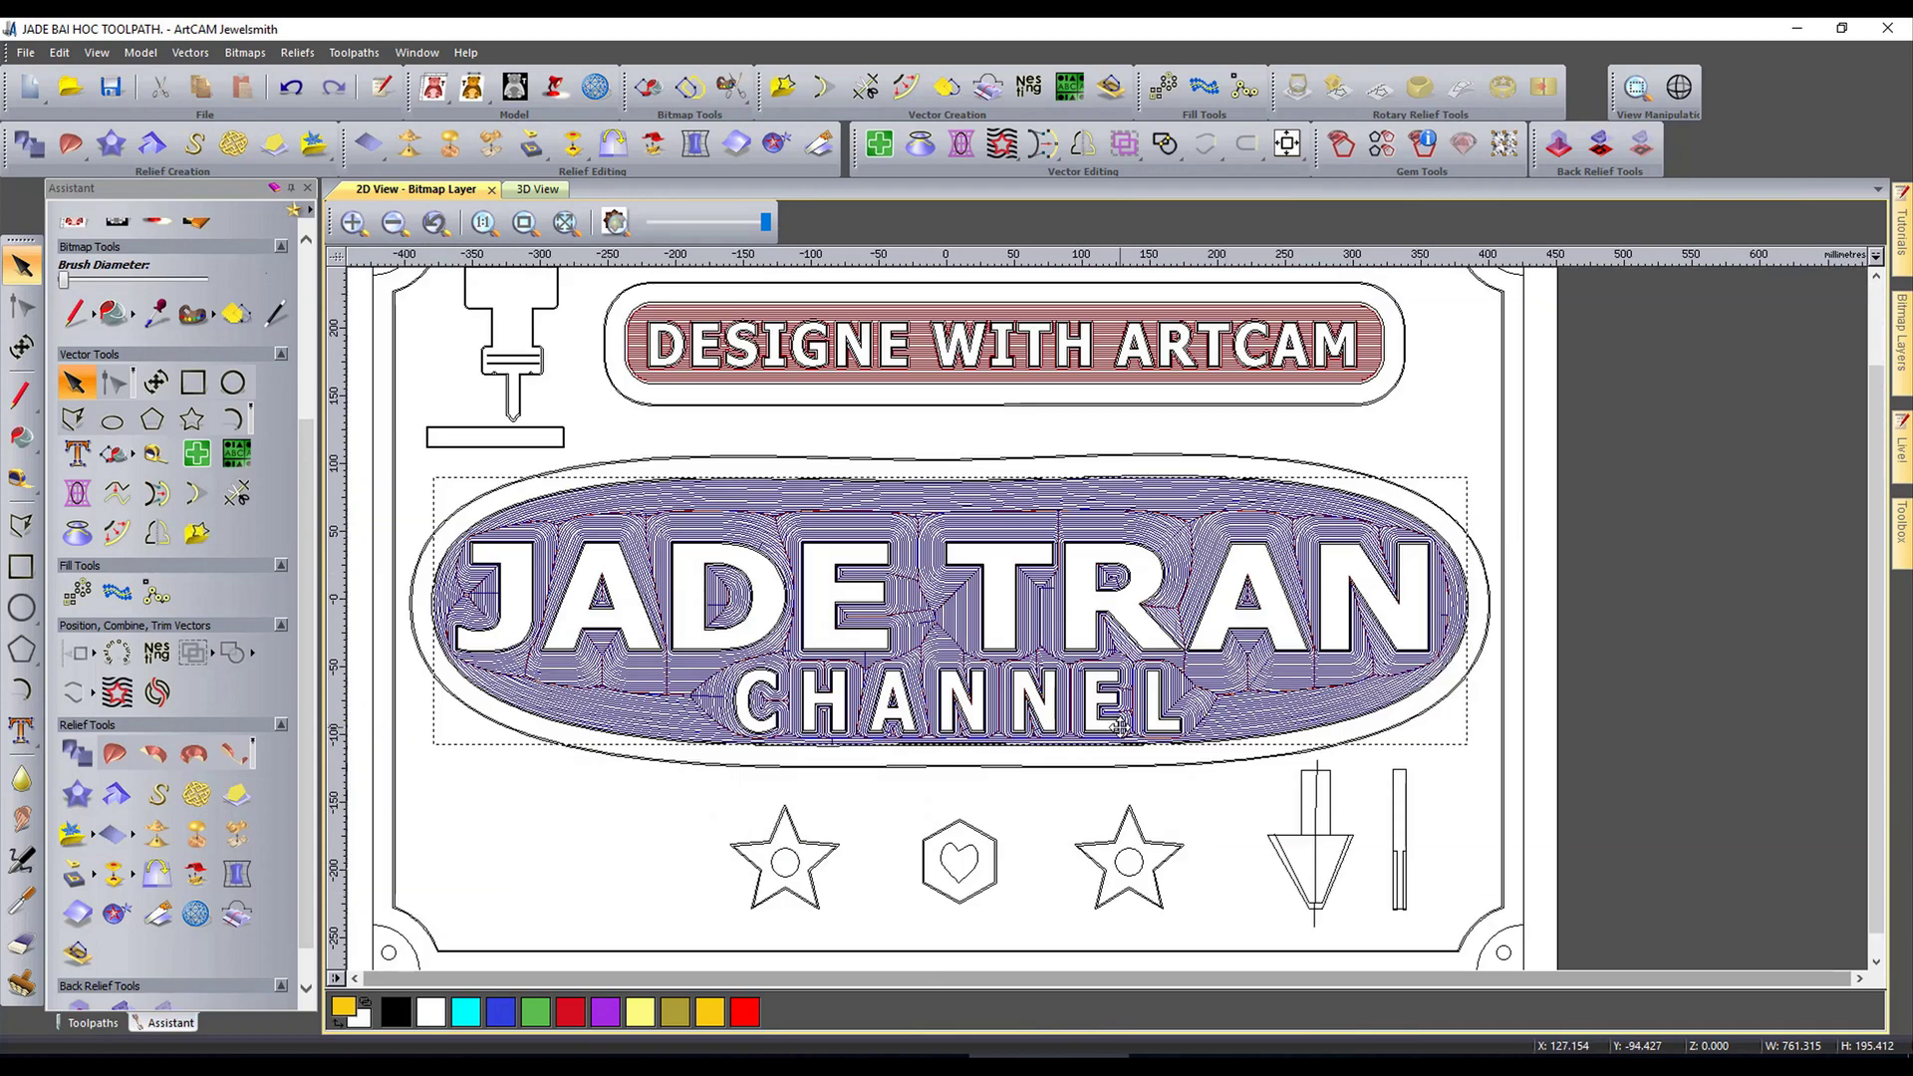
Step: Examine the V-bit and straight cutter drawings beside the star near the sign's lower edge, and clear the oval toolpath selection
{"action": "scroll", "coordinate": [1345, 877], "scroll_direction": "up", "scroll_amount": 2}
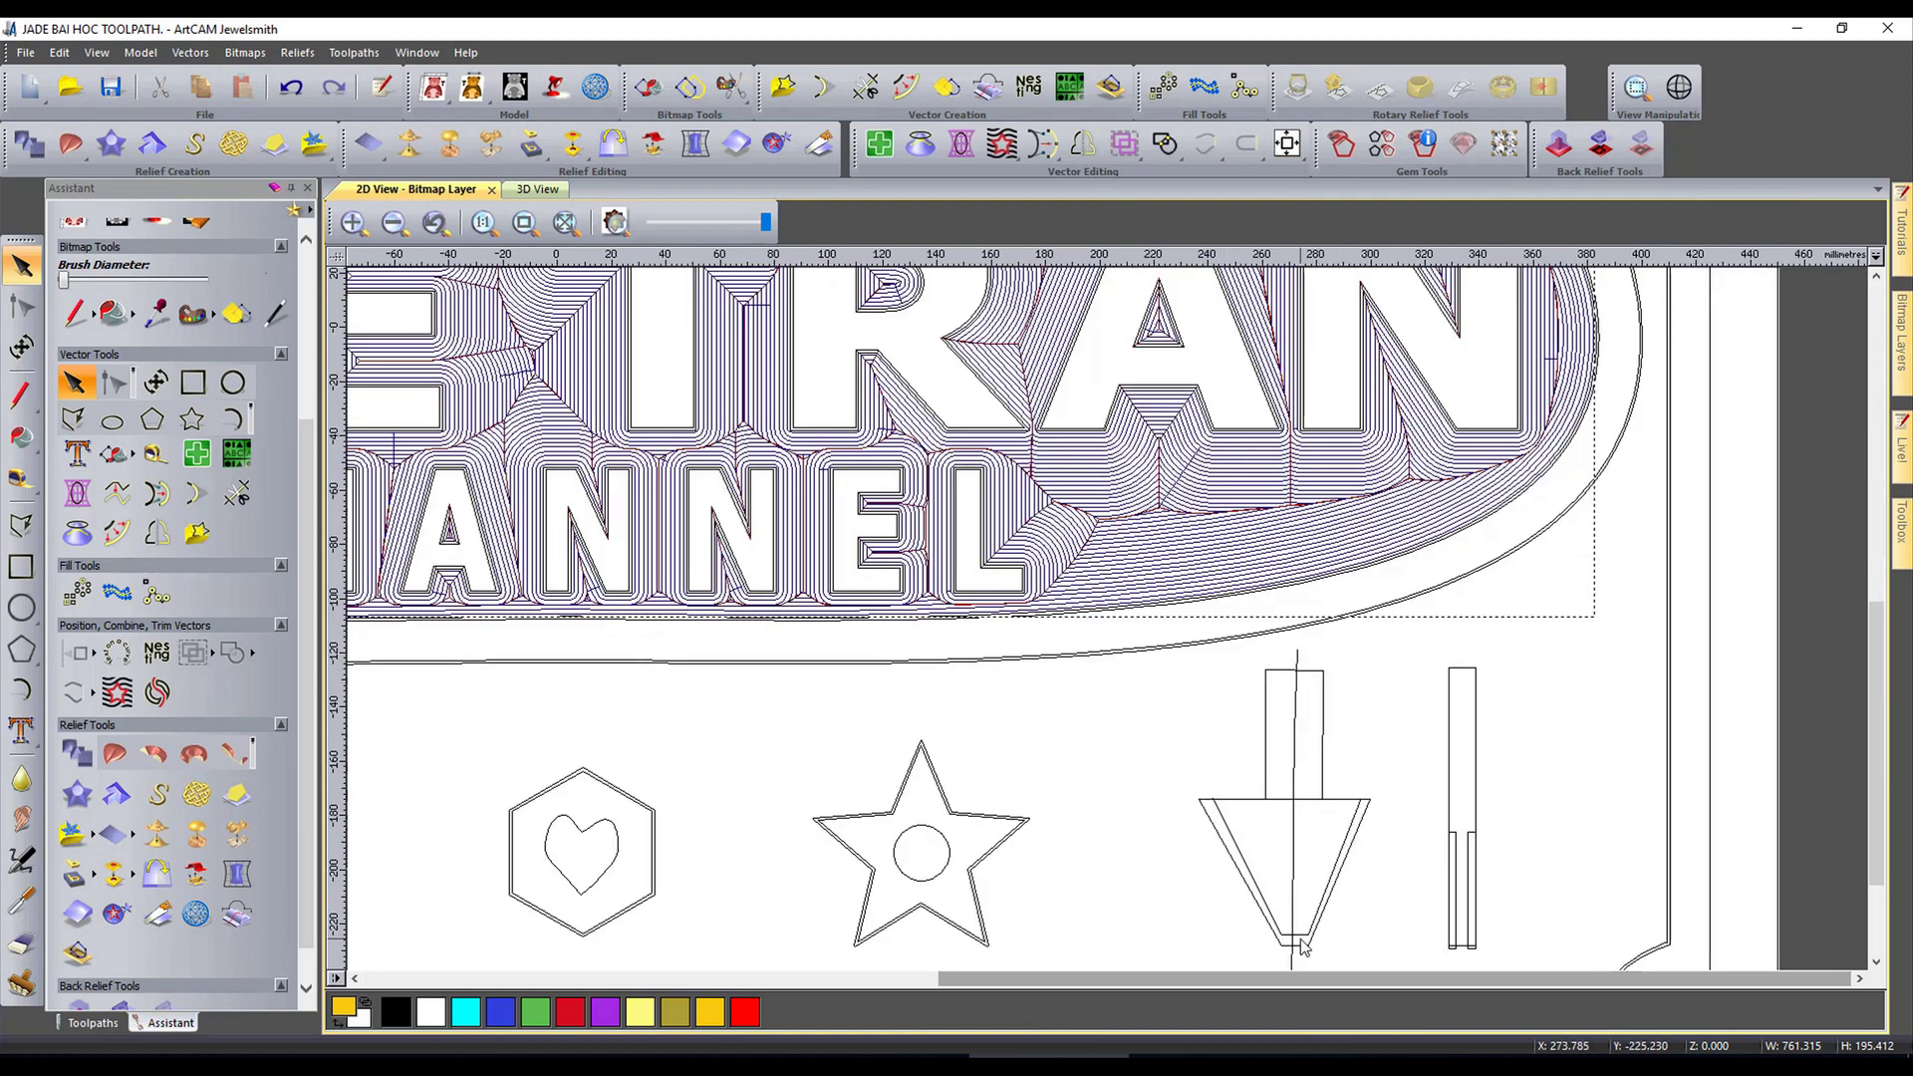
{"action": "scroll", "coordinate": [1312, 948], "scroll_direction": "up", "scroll_amount": 2}
{"action": "scroll", "coordinate": [1312, 948], "scroll_direction": "down", "scroll_amount": 2}
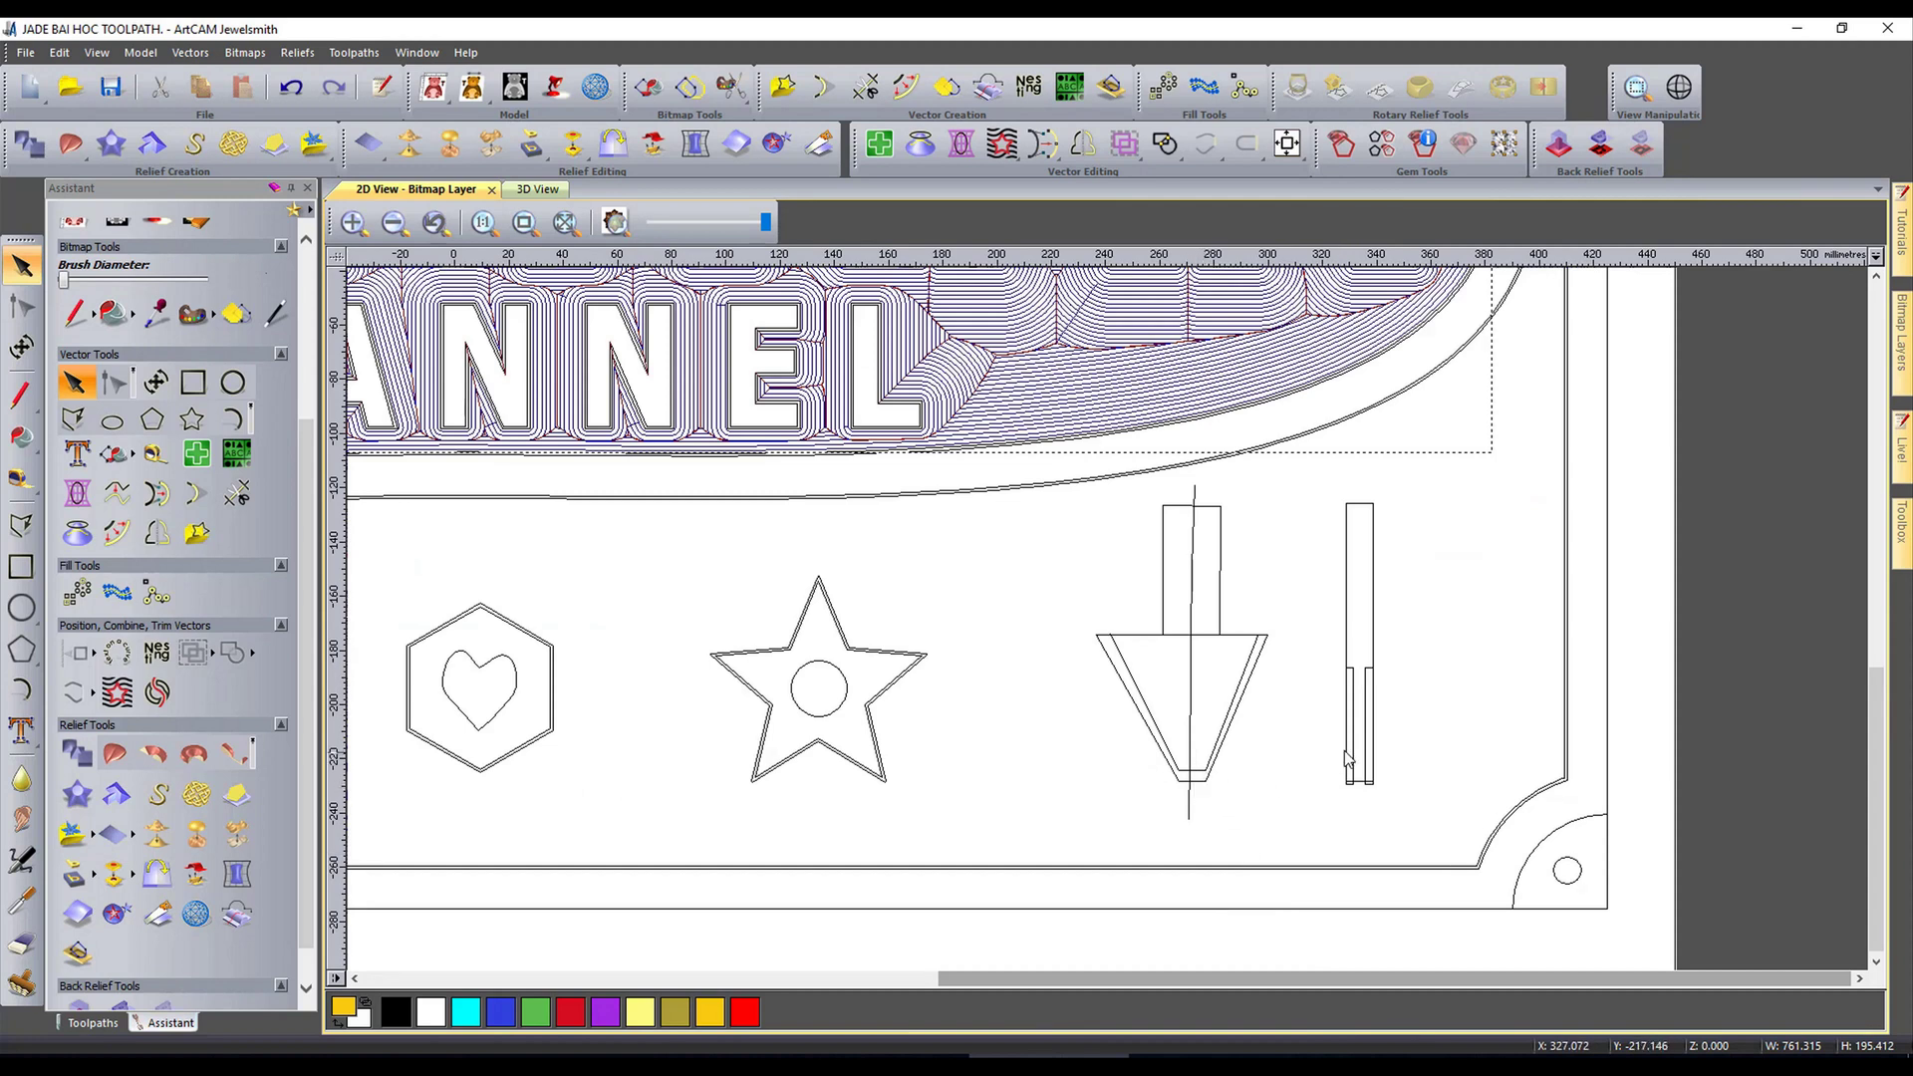
{"action": "left_click", "coordinate": [1362, 484]}
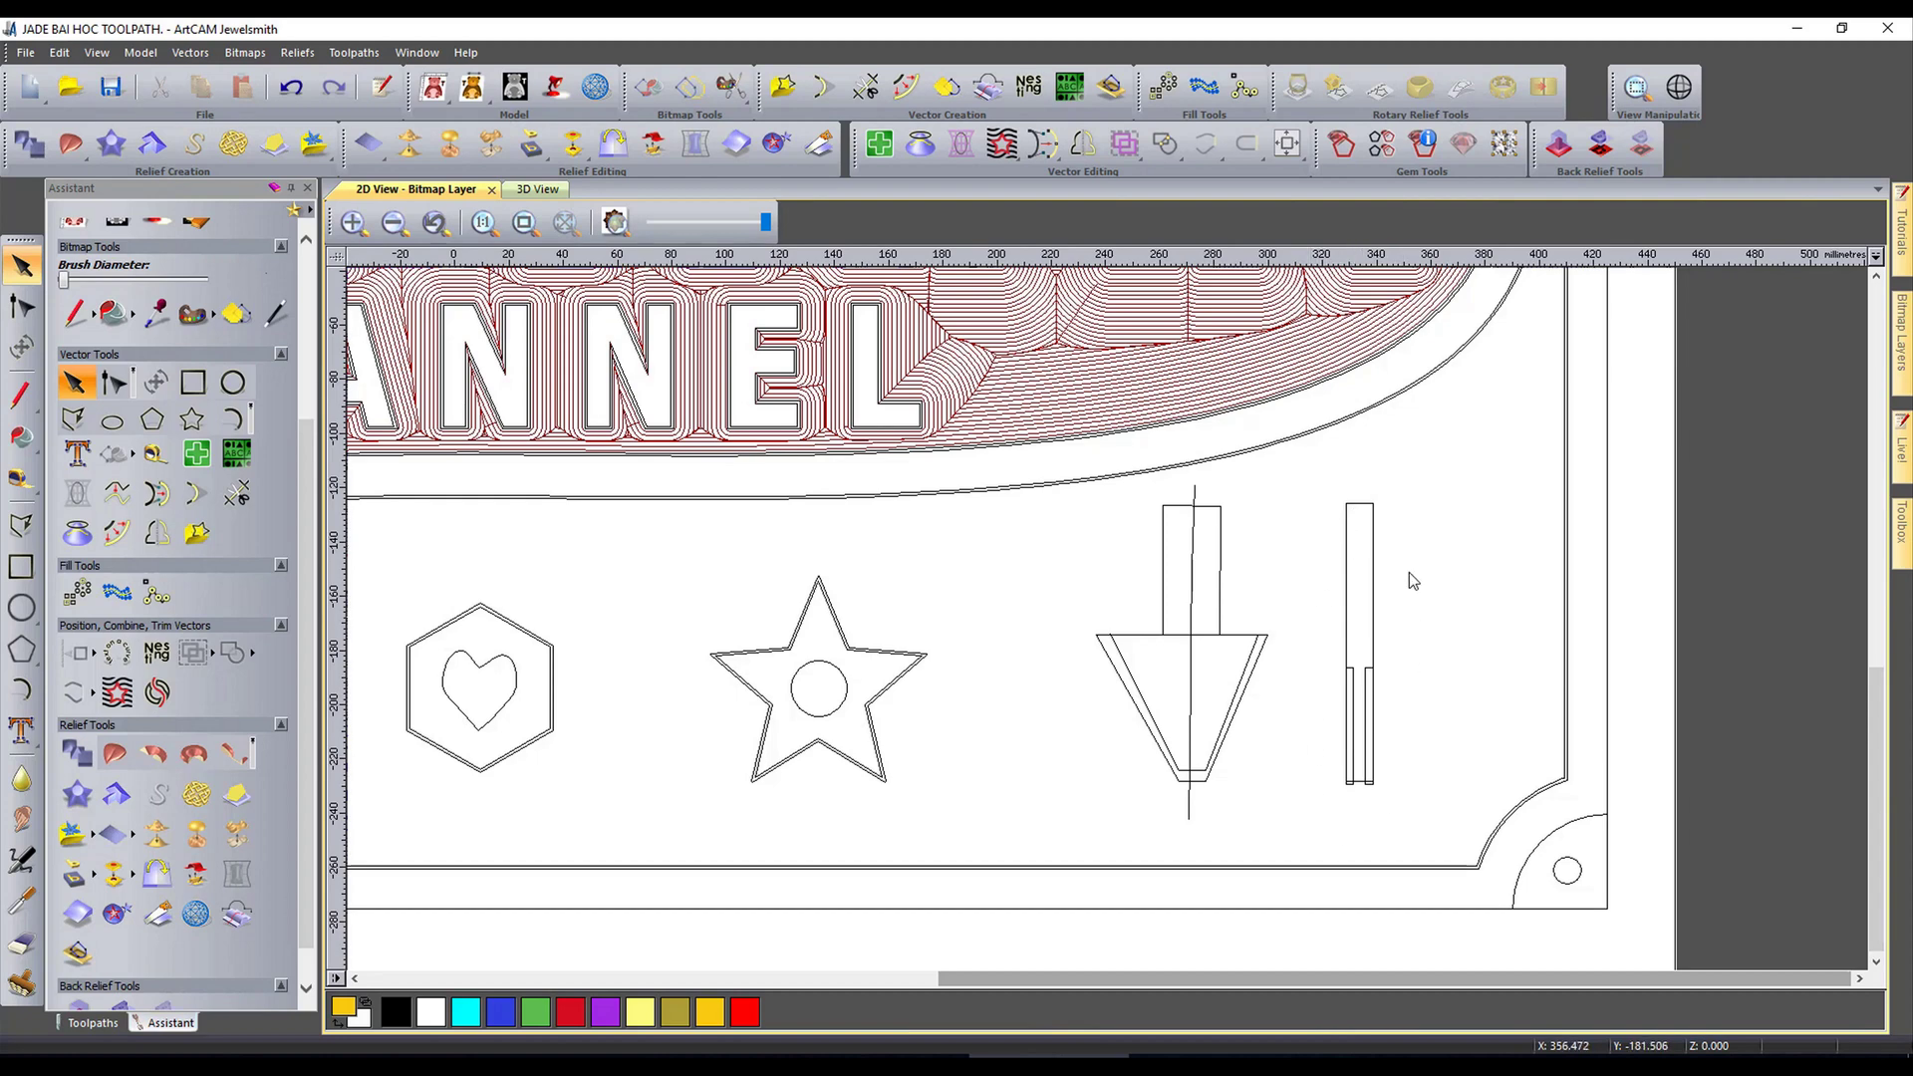
{"action": "scroll", "coordinate": [1337, 754], "scroll_direction": "down", "scroll_amount": 2}
{"action": "scroll", "coordinate": [1366, 787], "scroll_direction": "up", "scroll_amount": 2}
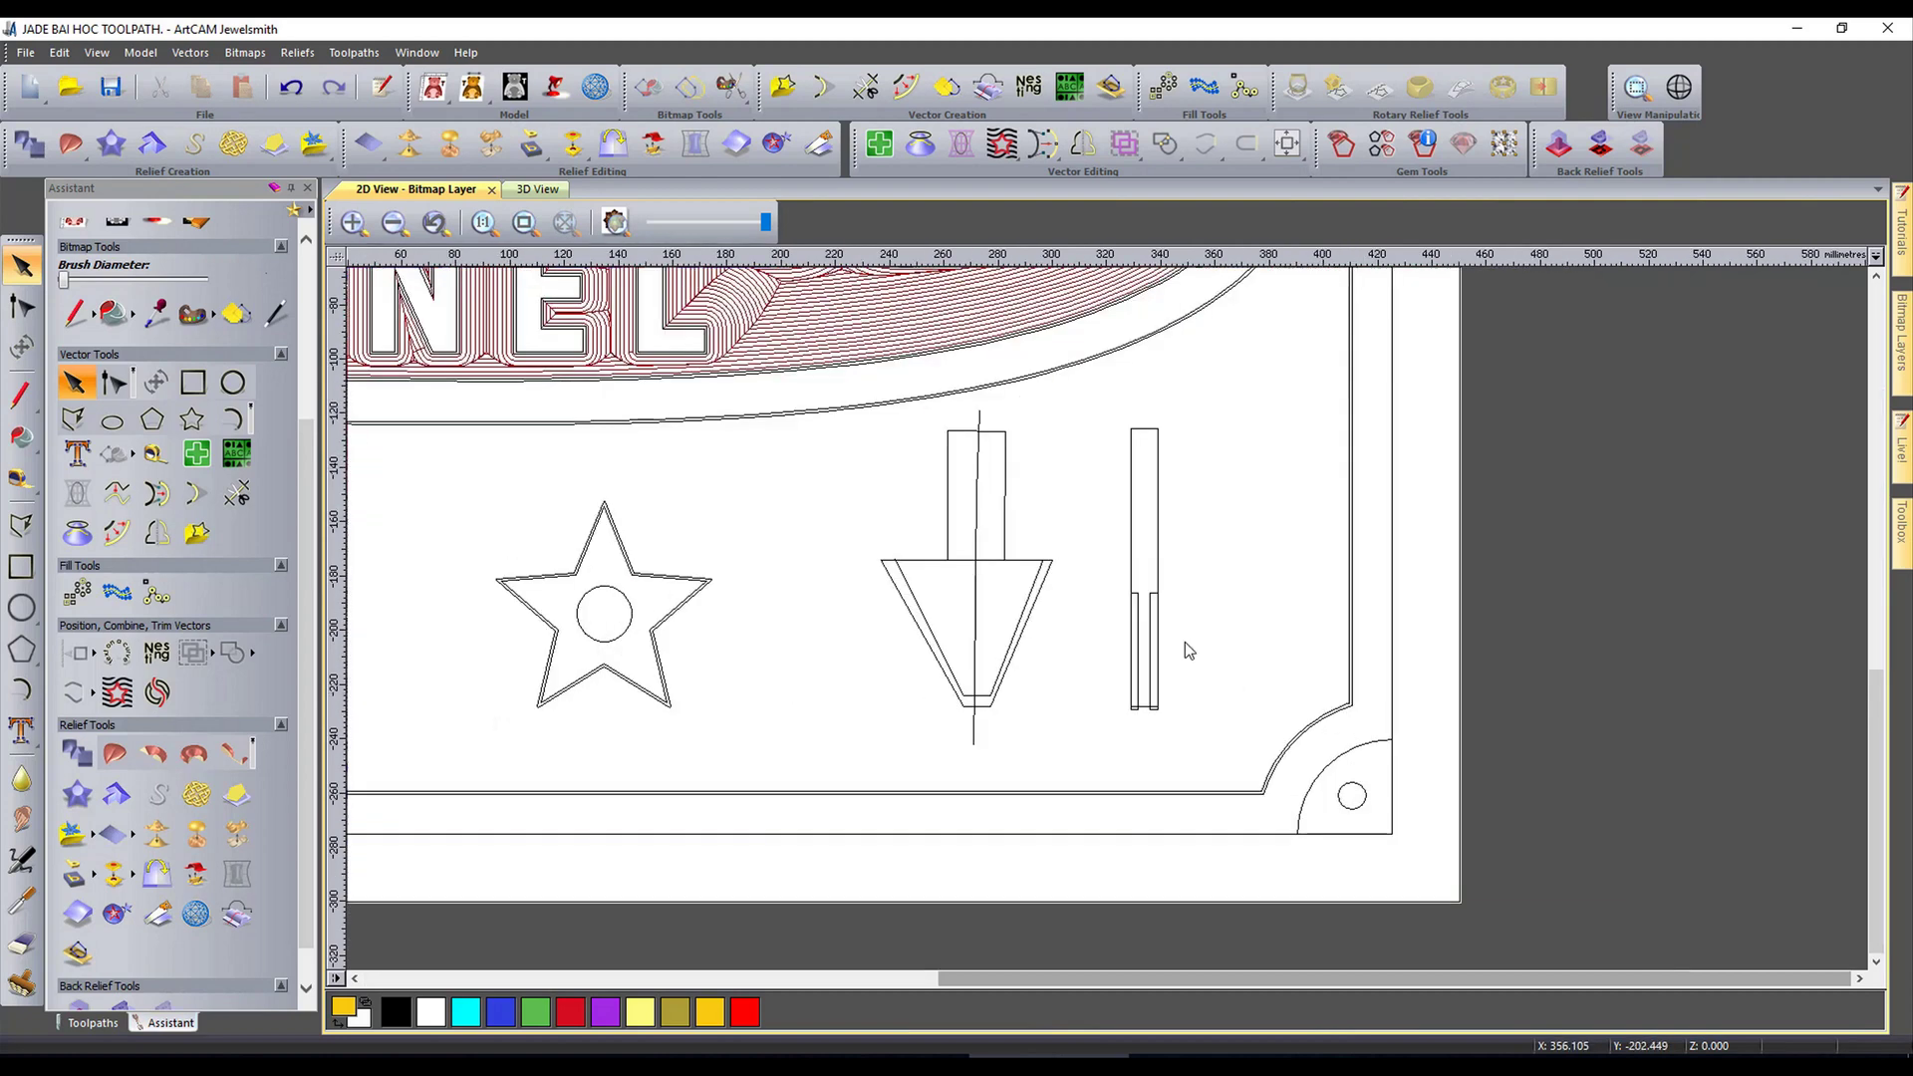
Step: Open the profile toolpath settings and review the End Mill 10 mm in the tool database without choosing it
{"action": "scroll", "coordinate": [1151, 705], "scroll_direction": "up", "scroll_amount": 1}
{"action": "scroll", "coordinate": [1151, 705], "scroll_direction": "down", "scroll_amount": 1}
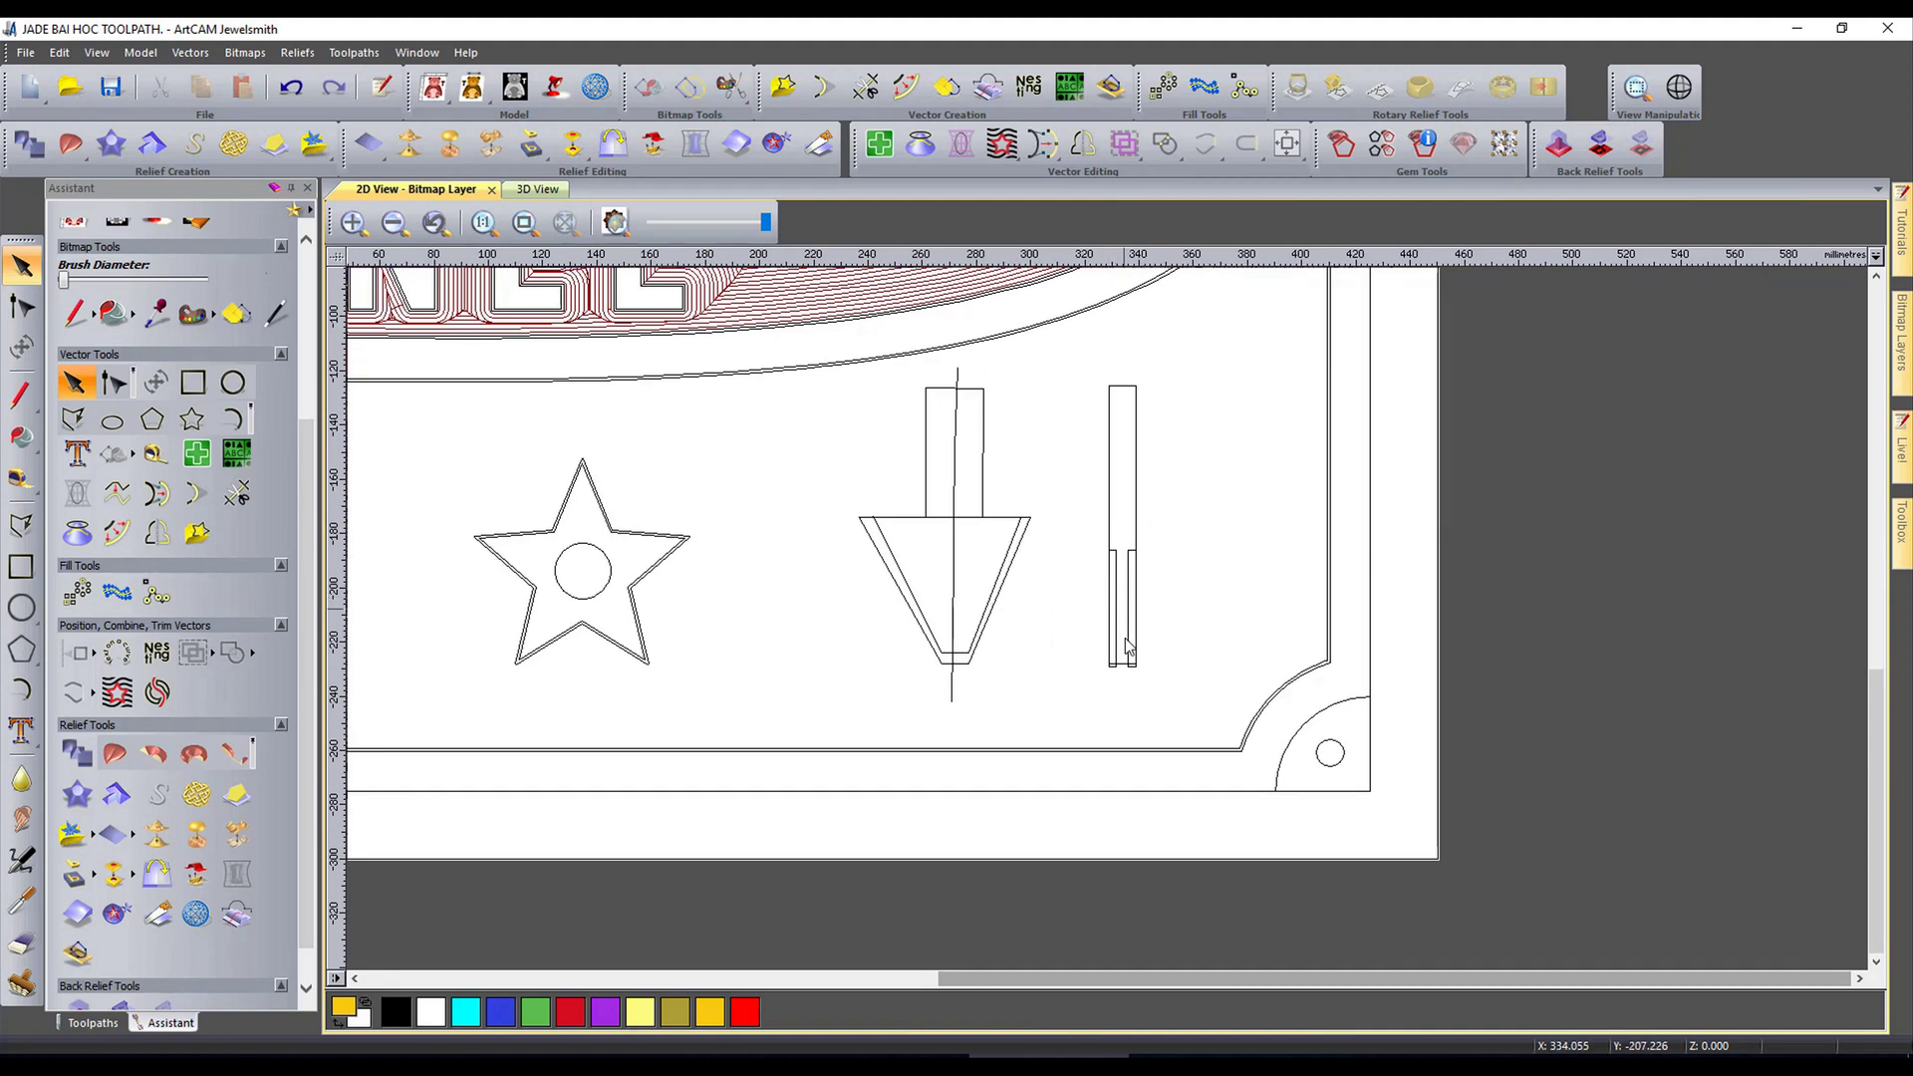
{"action": "scroll", "coordinate": [1110, 494], "scroll_direction": "up", "scroll_amount": 1}
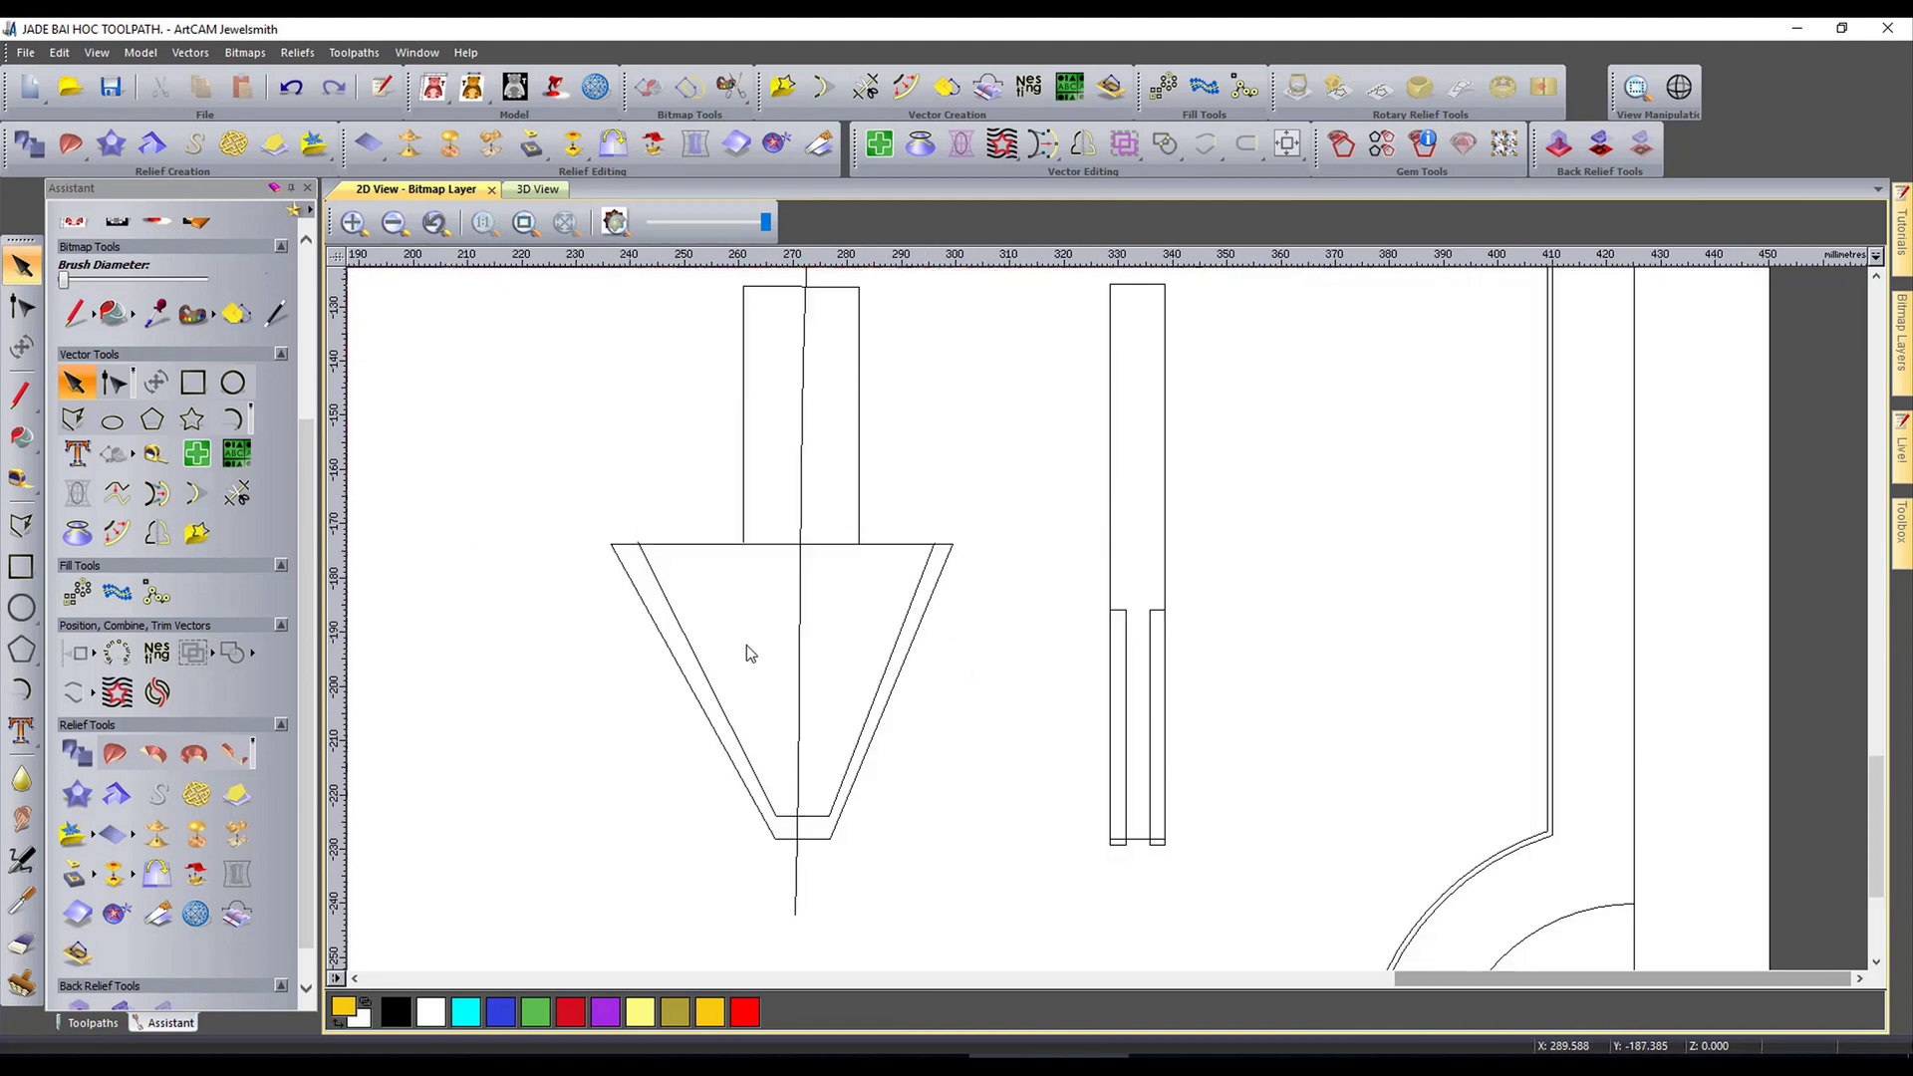
{"action": "left_click", "coordinate": [86, 1024]}
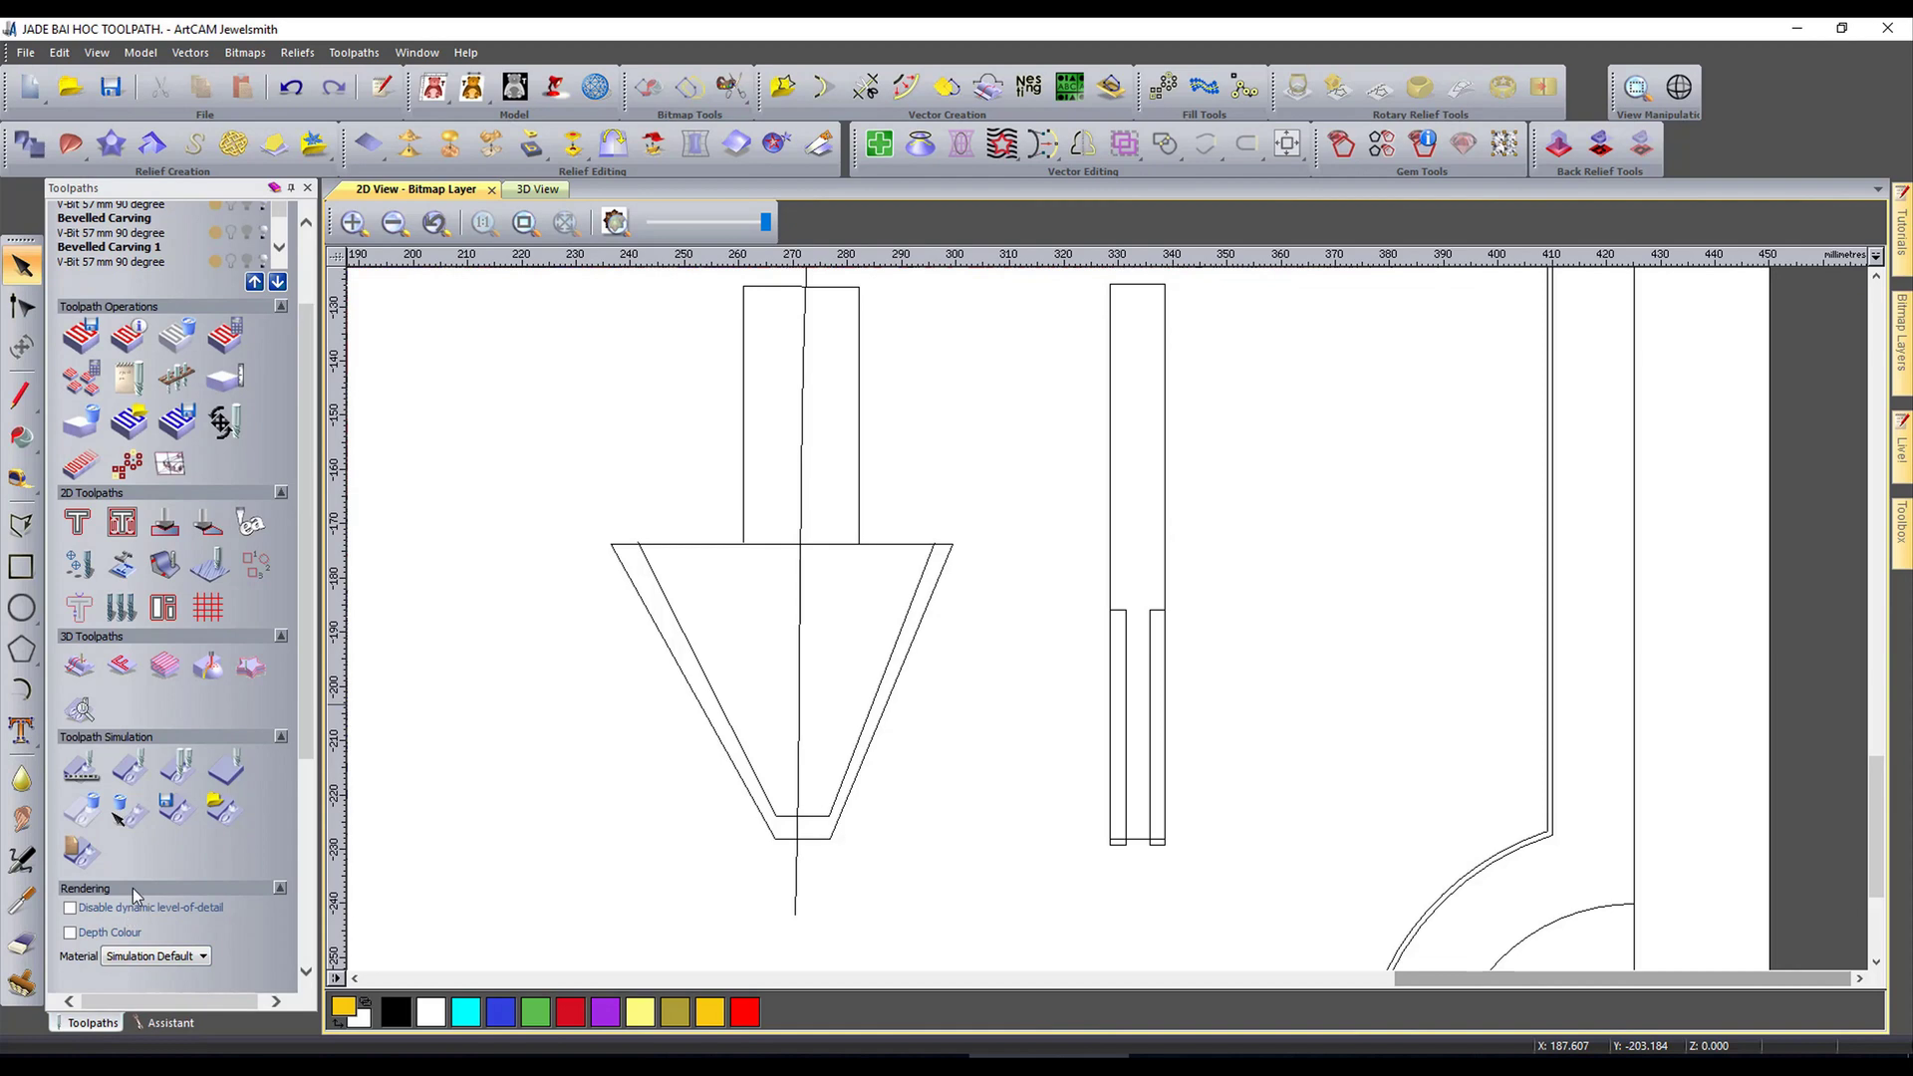
{"action": "left_click", "coordinate": [79, 522]}
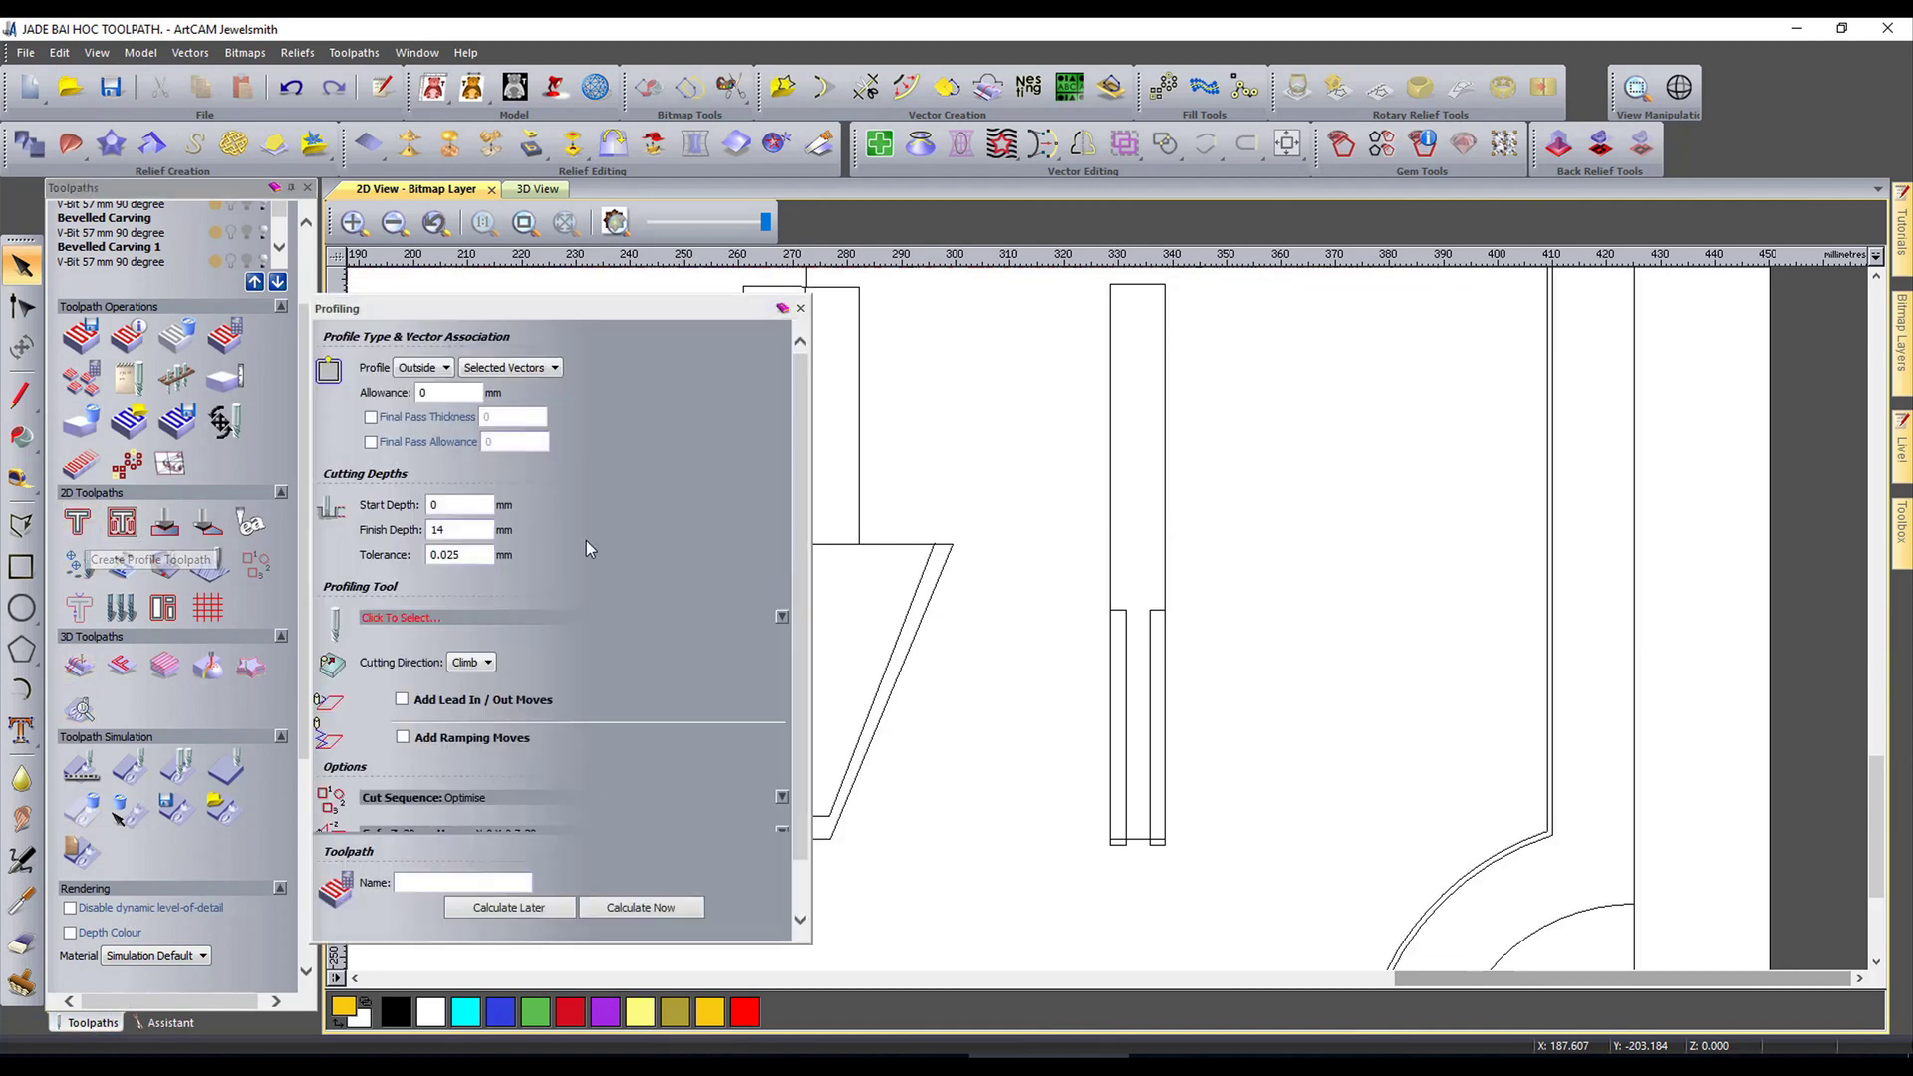
{"action": "left_click", "coordinate": [455, 617]}
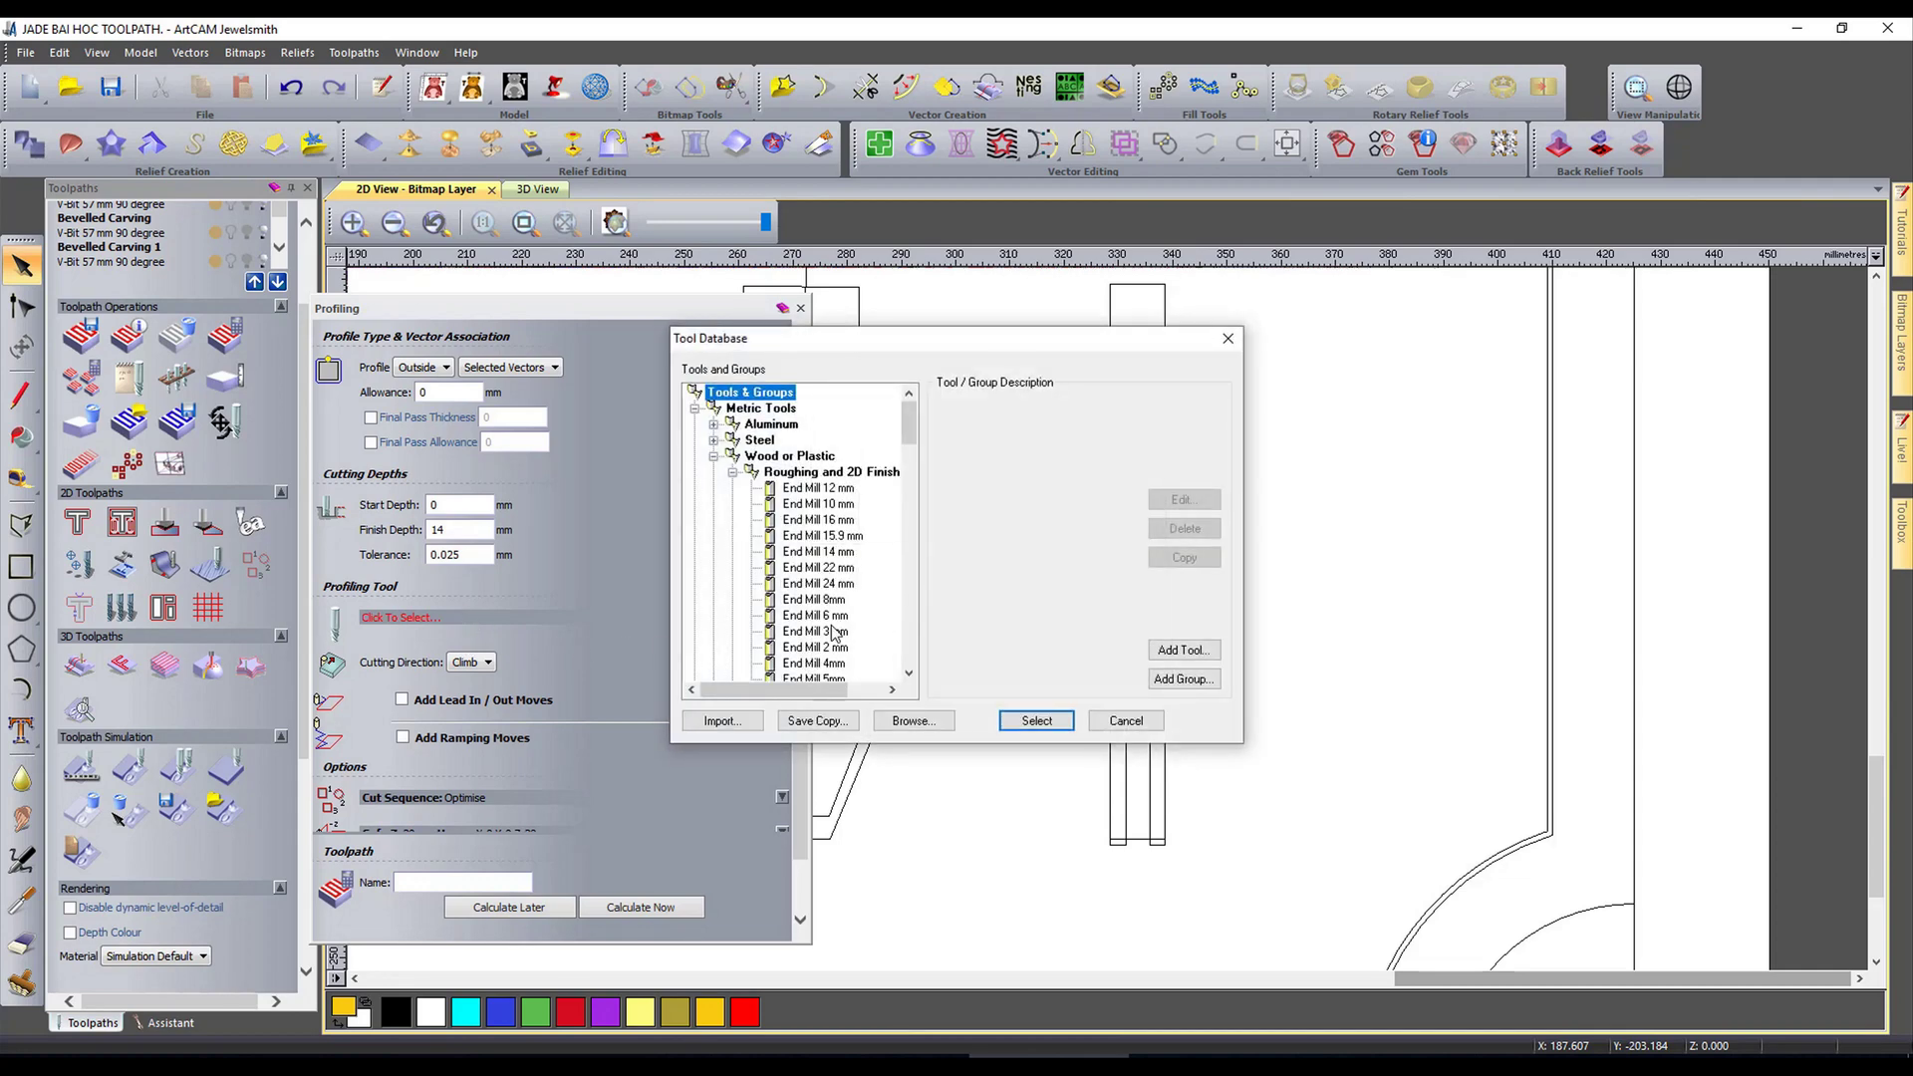
{"action": "left_click", "coordinate": [823, 505]}
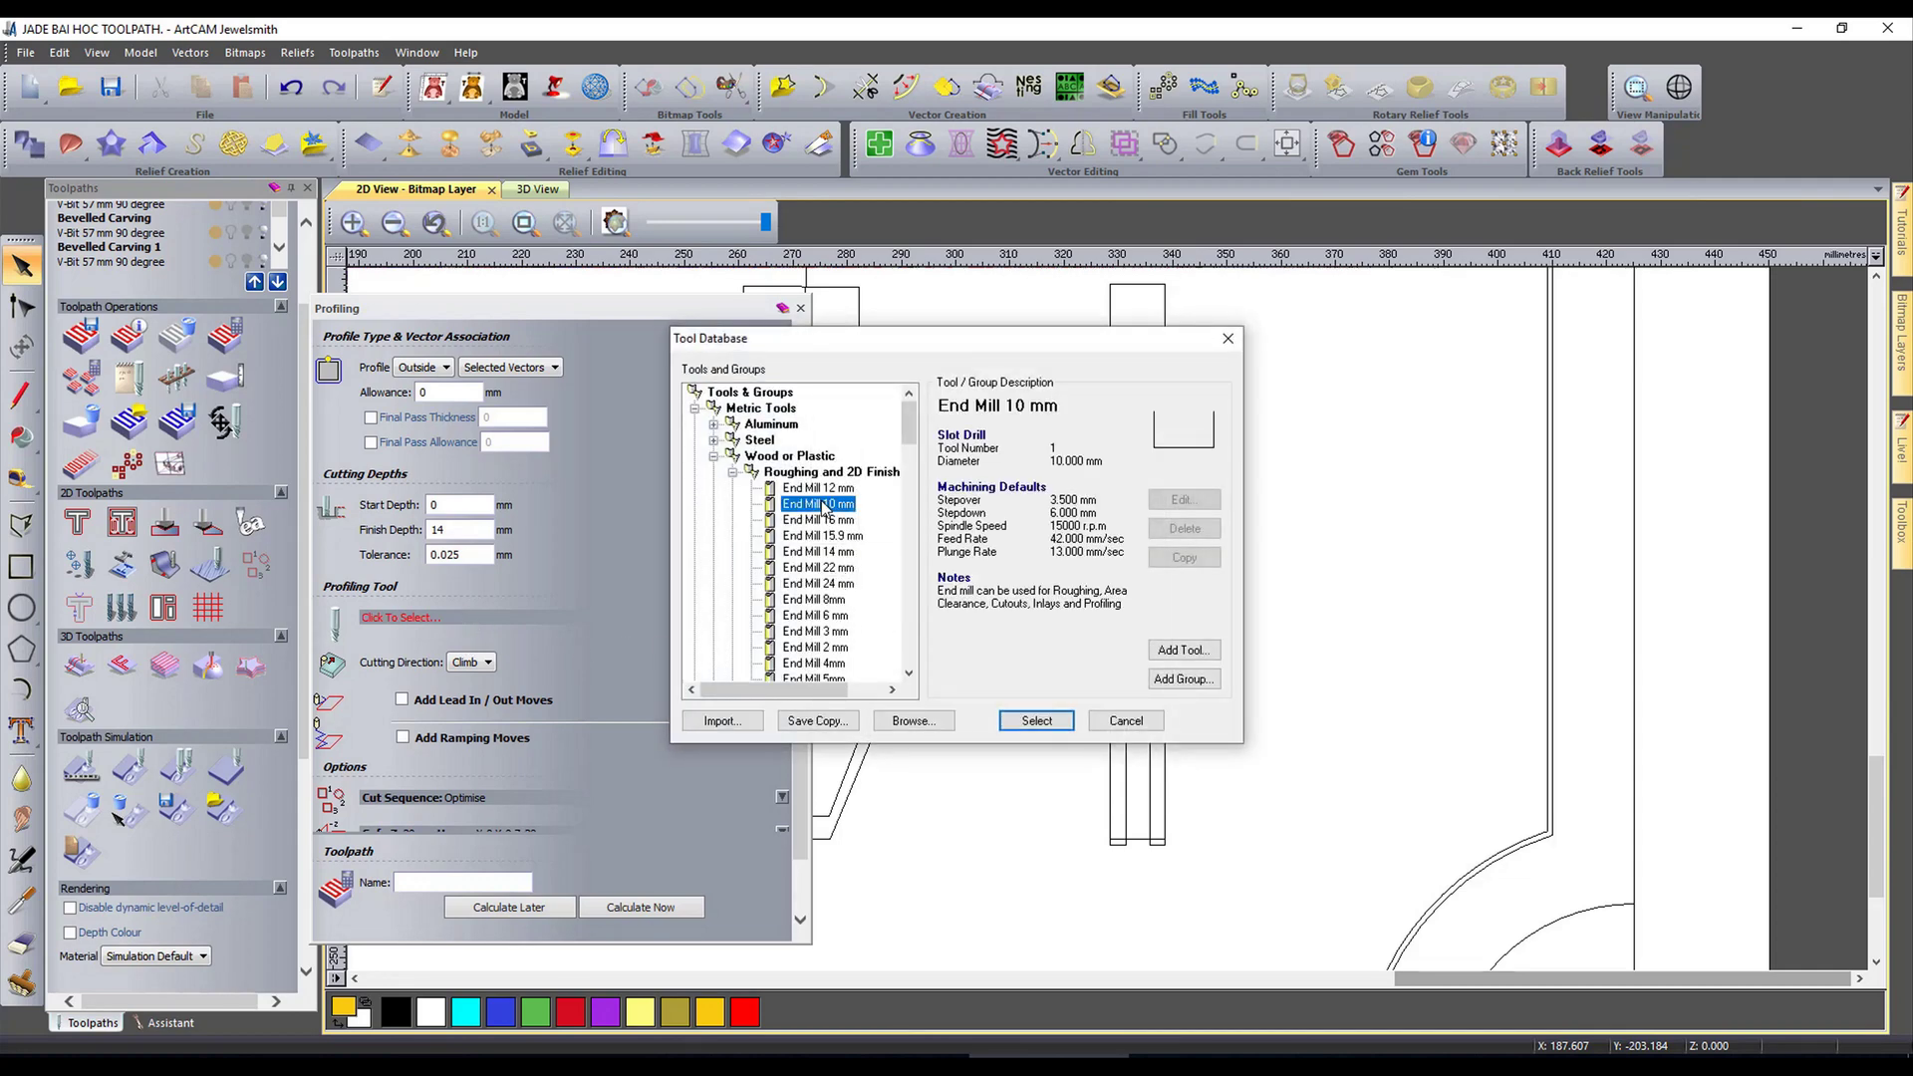
{"action": "left_click", "coordinate": [1125, 721]}
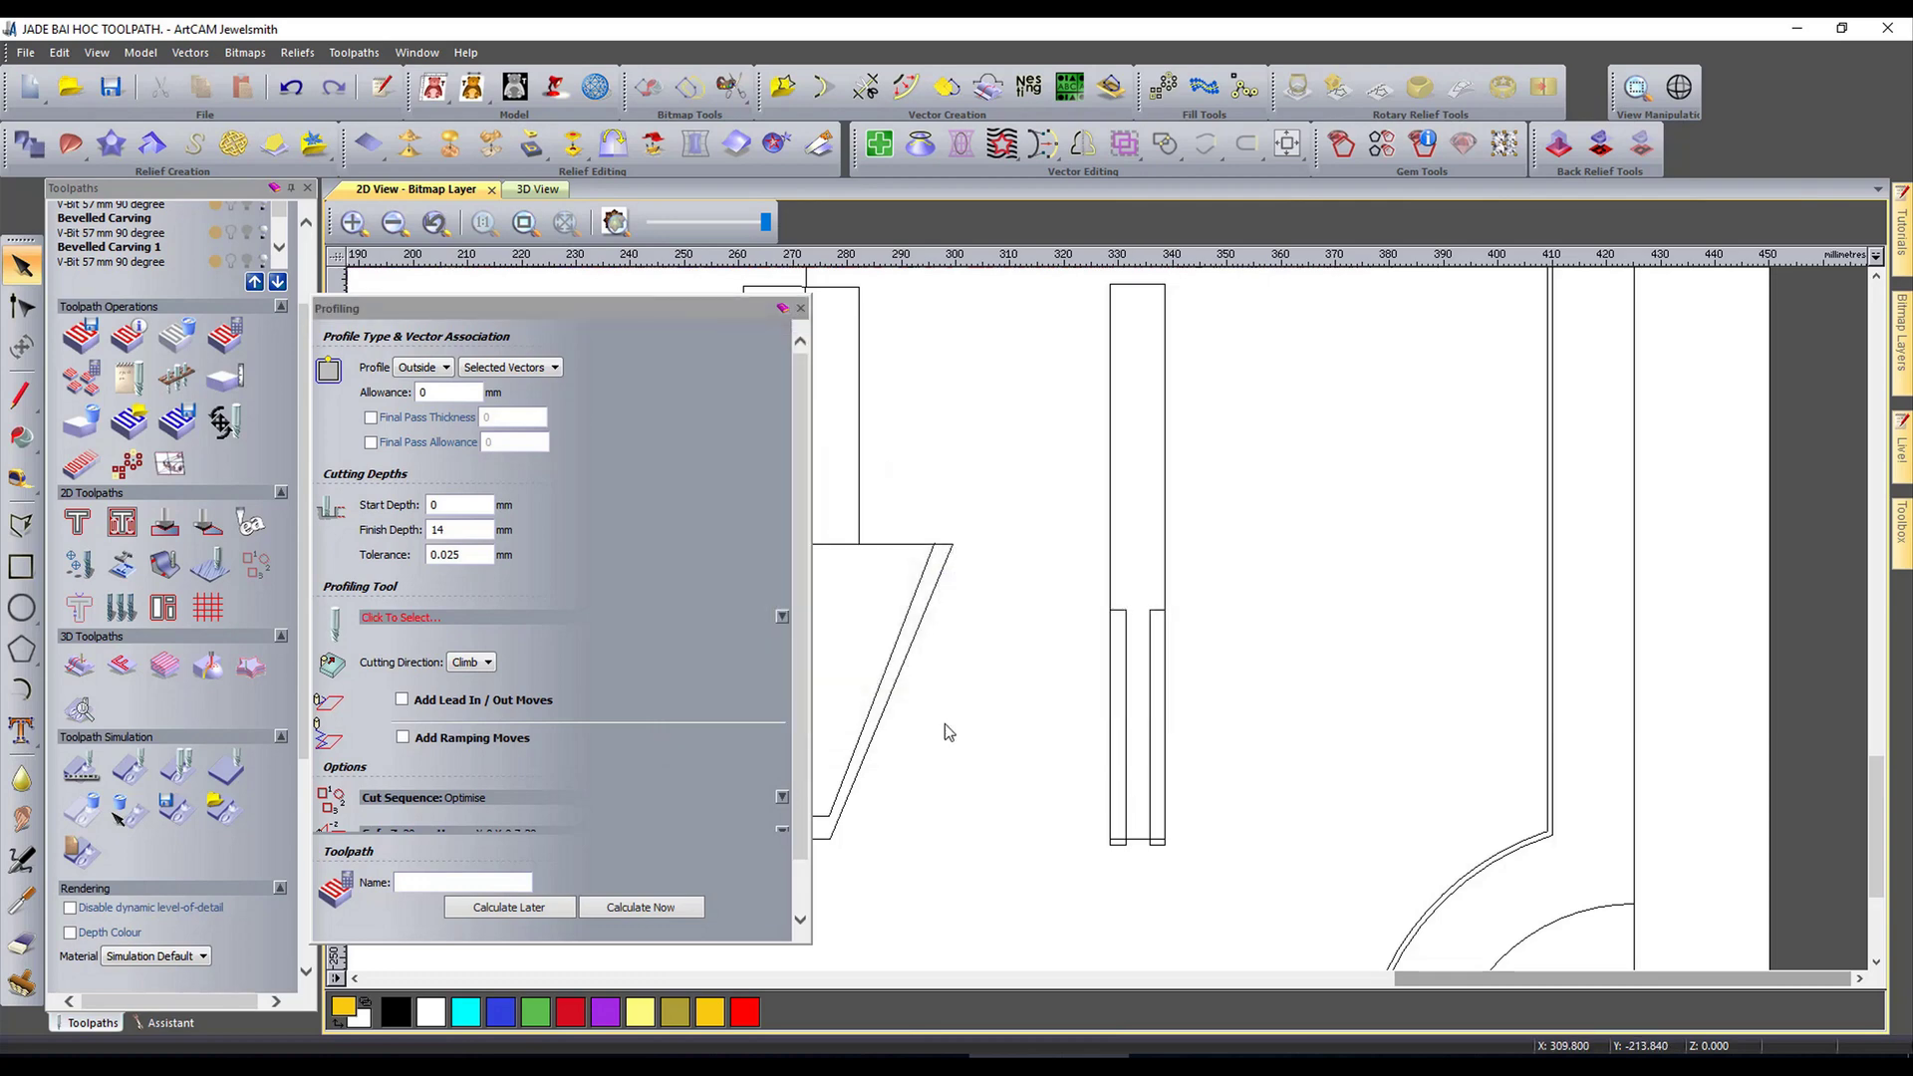
Step: Compare the shapes of the V-bit and straight cutter drawings near the sign's lower corner
{"action": "scroll", "coordinate": [961, 740], "scroll_direction": "down", "scroll_amount": 2}
{"action": "scroll", "coordinate": [907, 636], "scroll_direction": "up", "scroll_amount": 2}
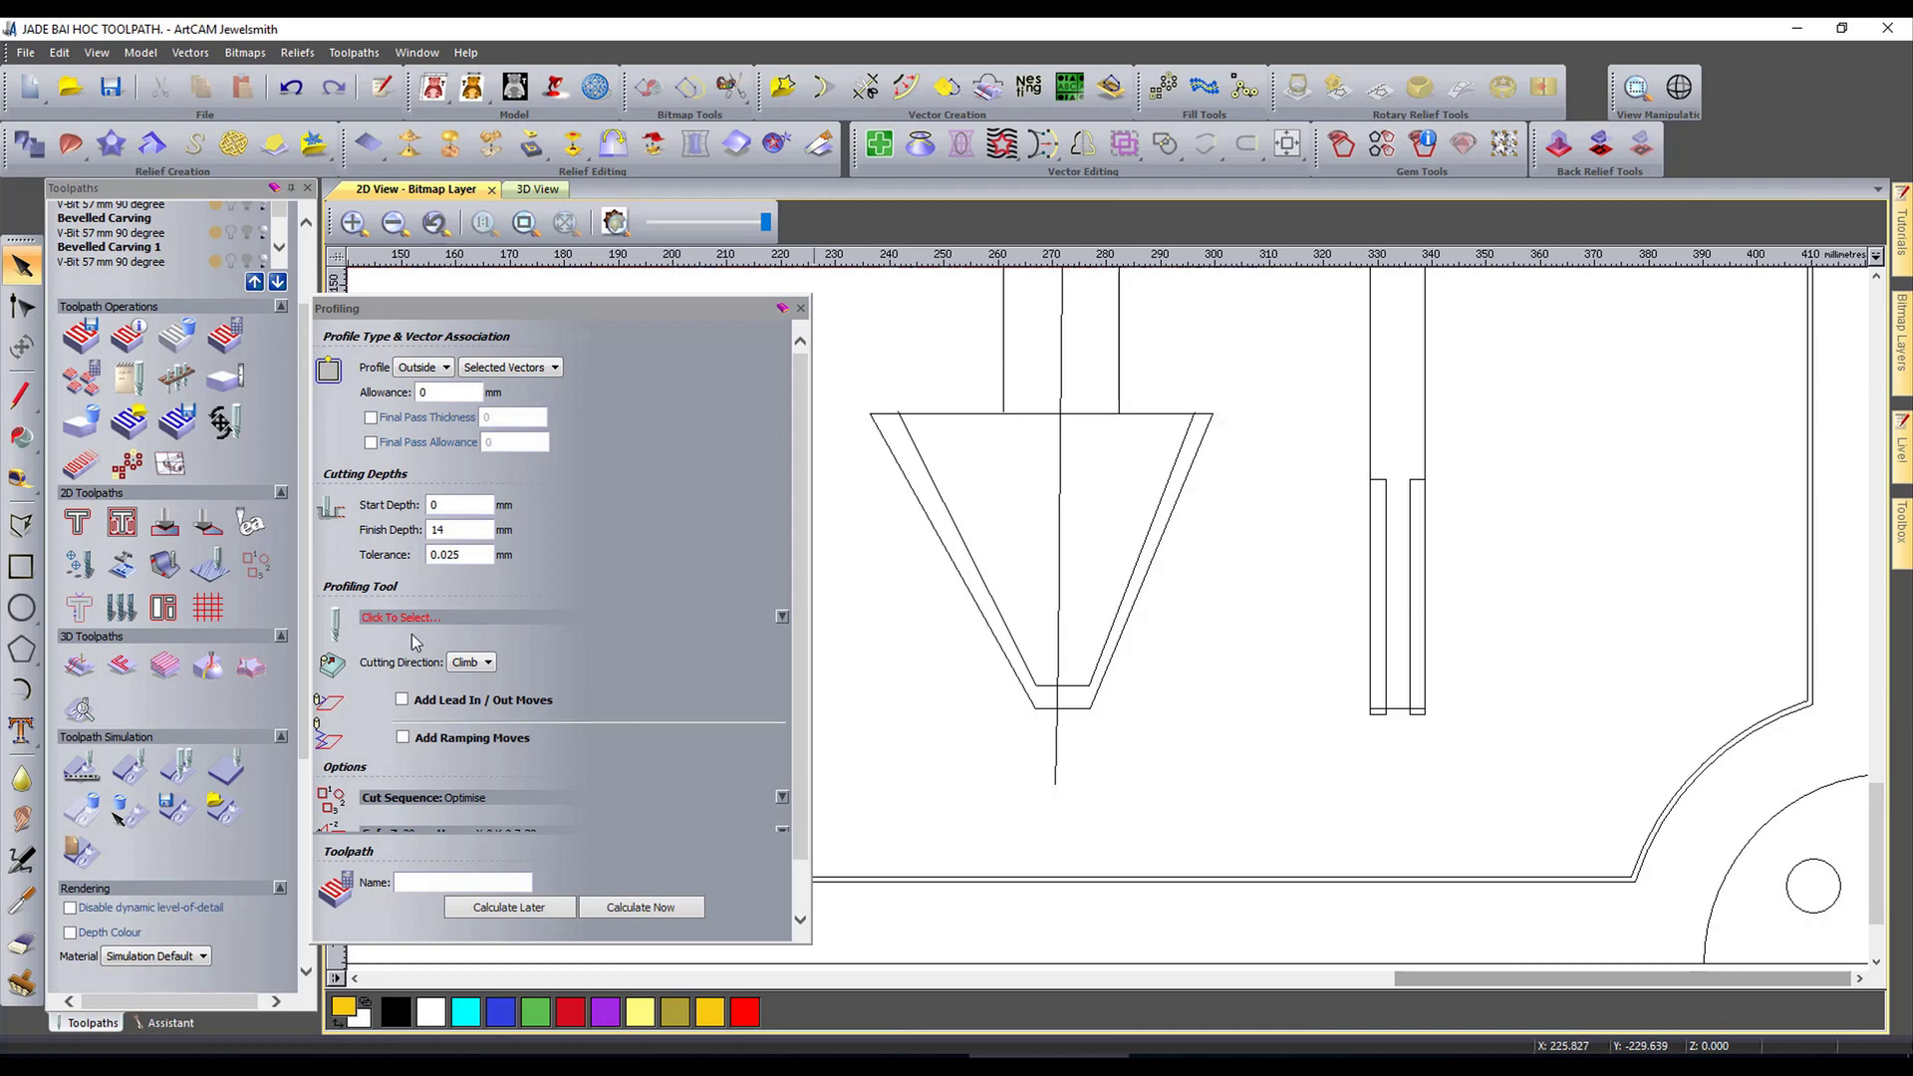
{"action": "scroll", "coordinate": [1037, 792], "scroll_direction": "down", "scroll_amount": 2}
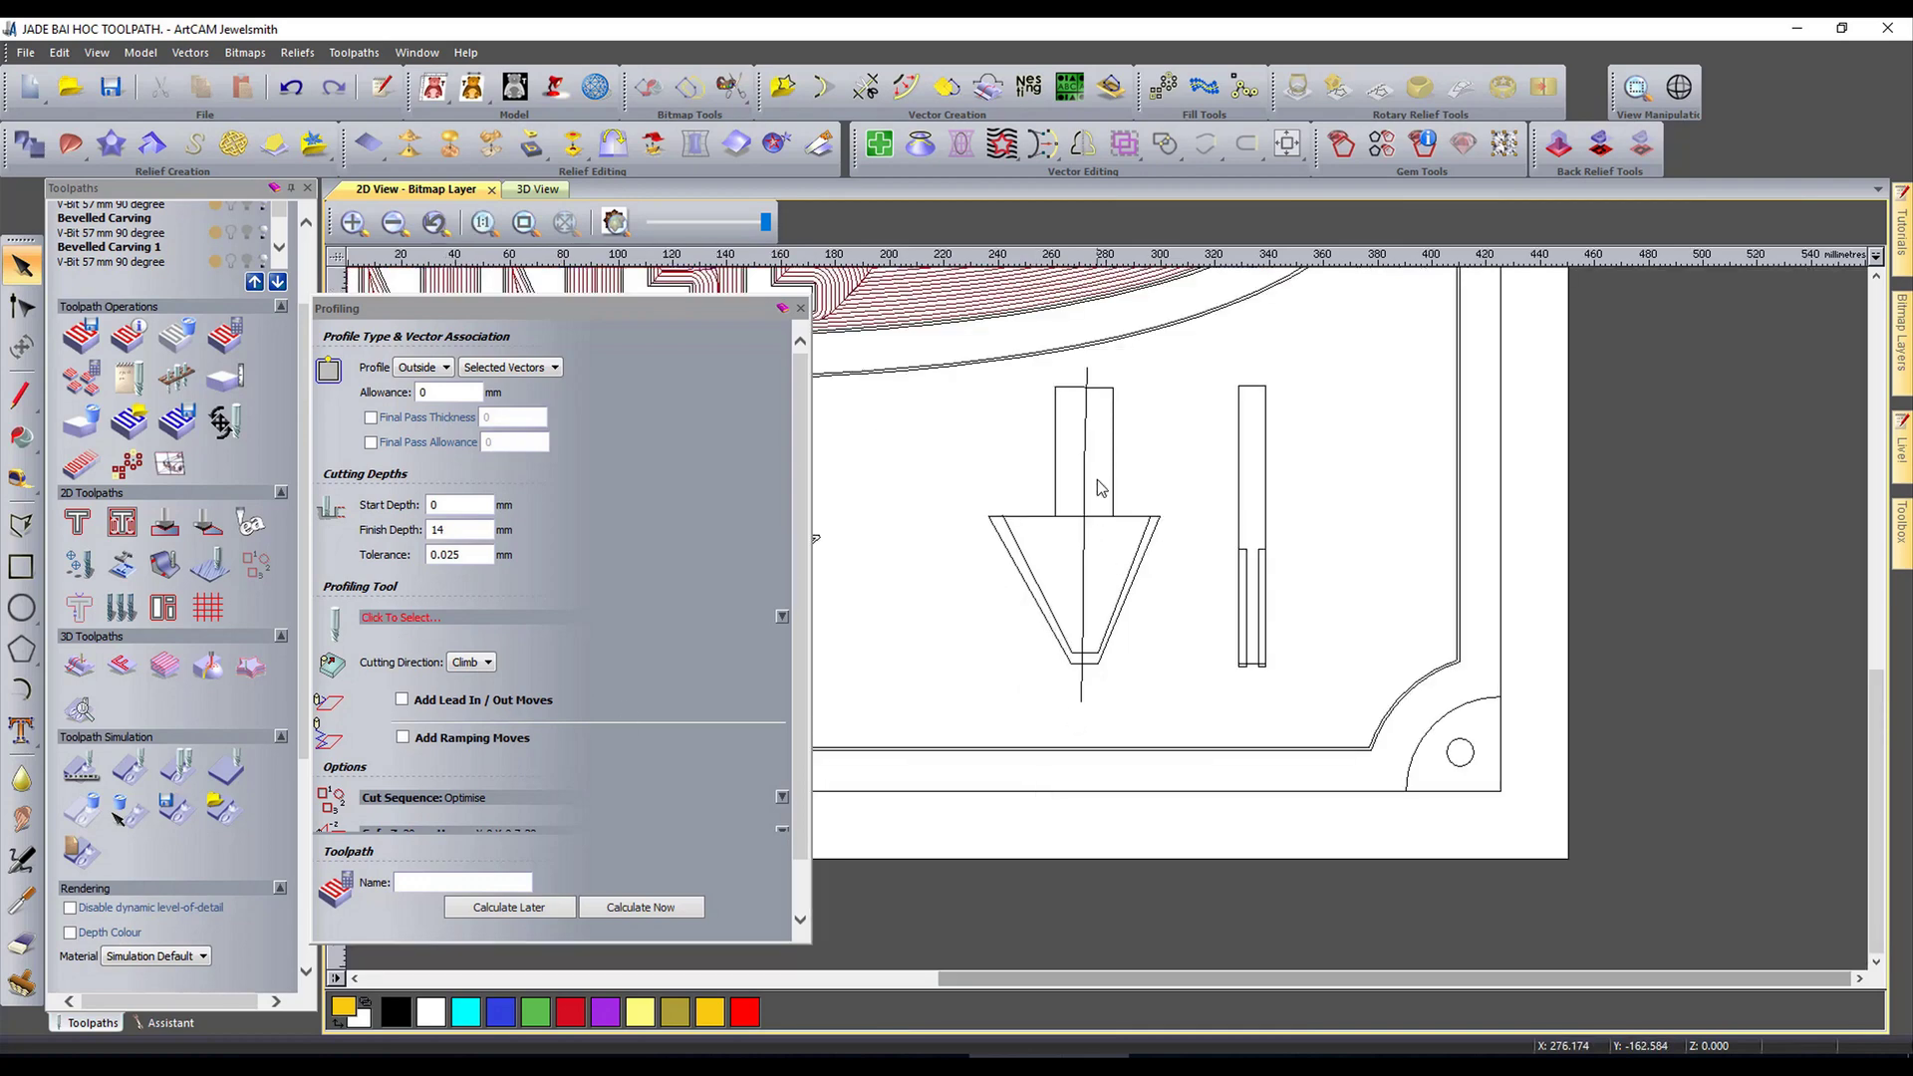
{"action": "scroll", "coordinate": [1097, 480], "scroll_direction": "up", "scroll_amount": 2}
{"action": "scroll", "coordinate": [1109, 607], "scroll_direction": "down", "scroll_amount": 2}
{"action": "scroll", "coordinate": [1124, 560], "scroll_direction": "up", "scroll_amount": 1}
{"action": "scroll", "coordinate": [1124, 560], "scroll_direction": "down", "scroll_amount": 2}
{"action": "scroll", "coordinate": [1079, 518], "scroll_direction": "up", "scroll_amount": 2}
{"action": "scroll", "coordinate": [1085, 528], "scroll_direction": "down", "scroll_amount": 1}
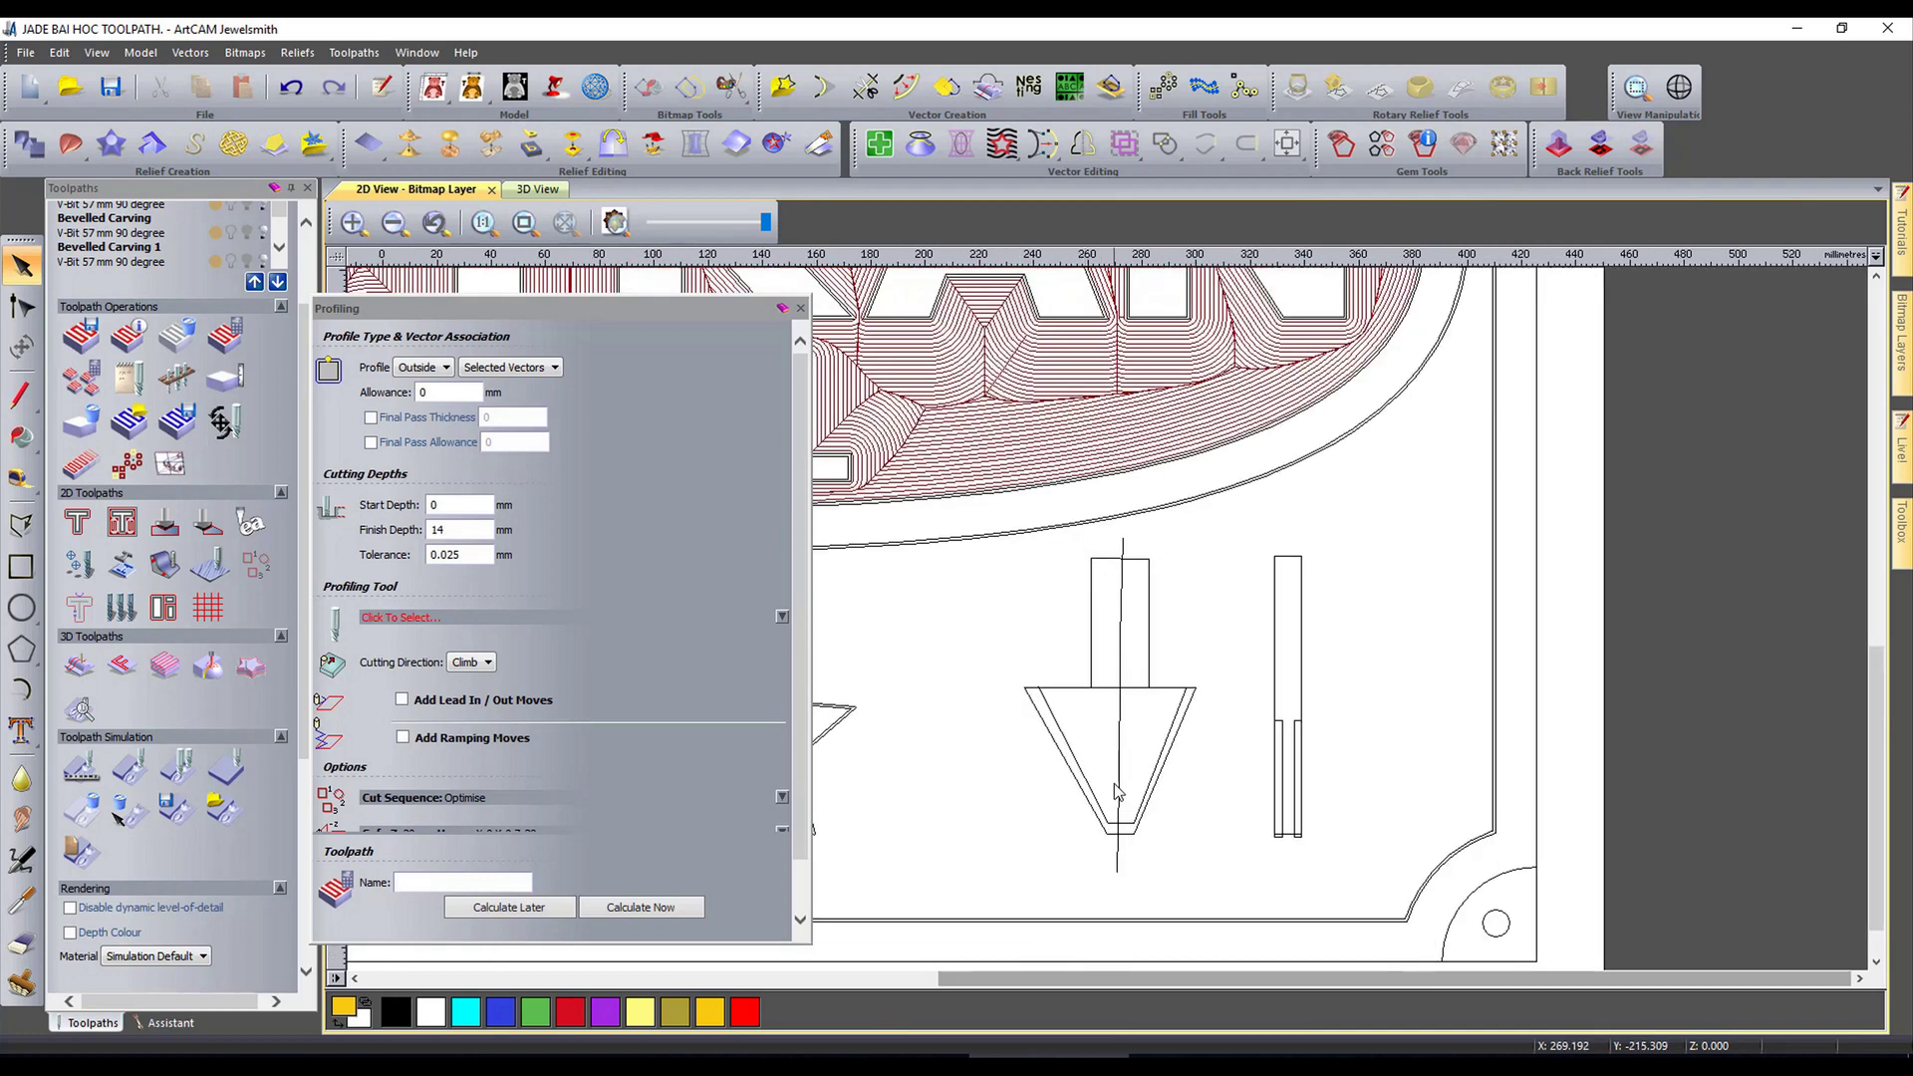
{"action": "scroll", "coordinate": [1164, 705], "scroll_direction": "down", "scroll_amount": 1}
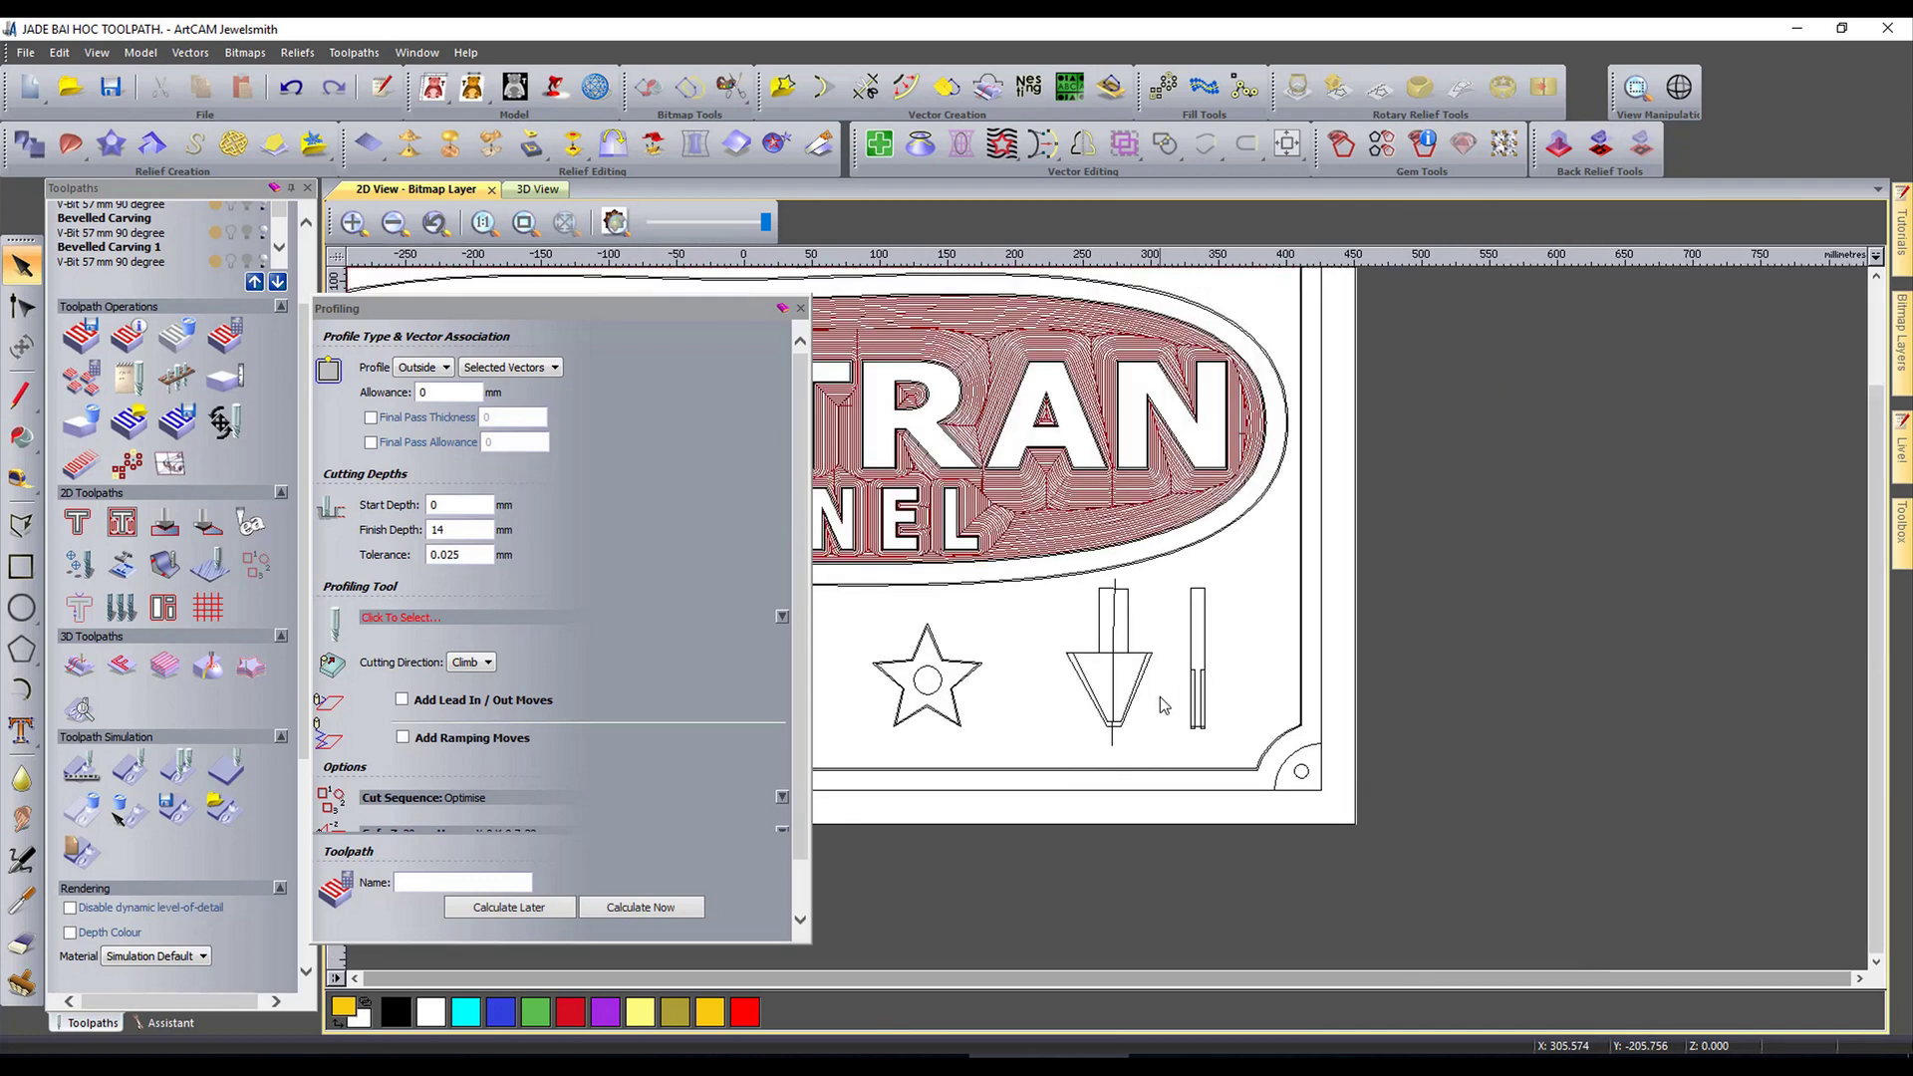
{"action": "scroll", "coordinate": [1188, 545], "scroll_direction": "up", "scroll_amount": 2}
{"action": "scroll", "coordinate": [1223, 487], "scroll_direction": "down", "scroll_amount": 2}
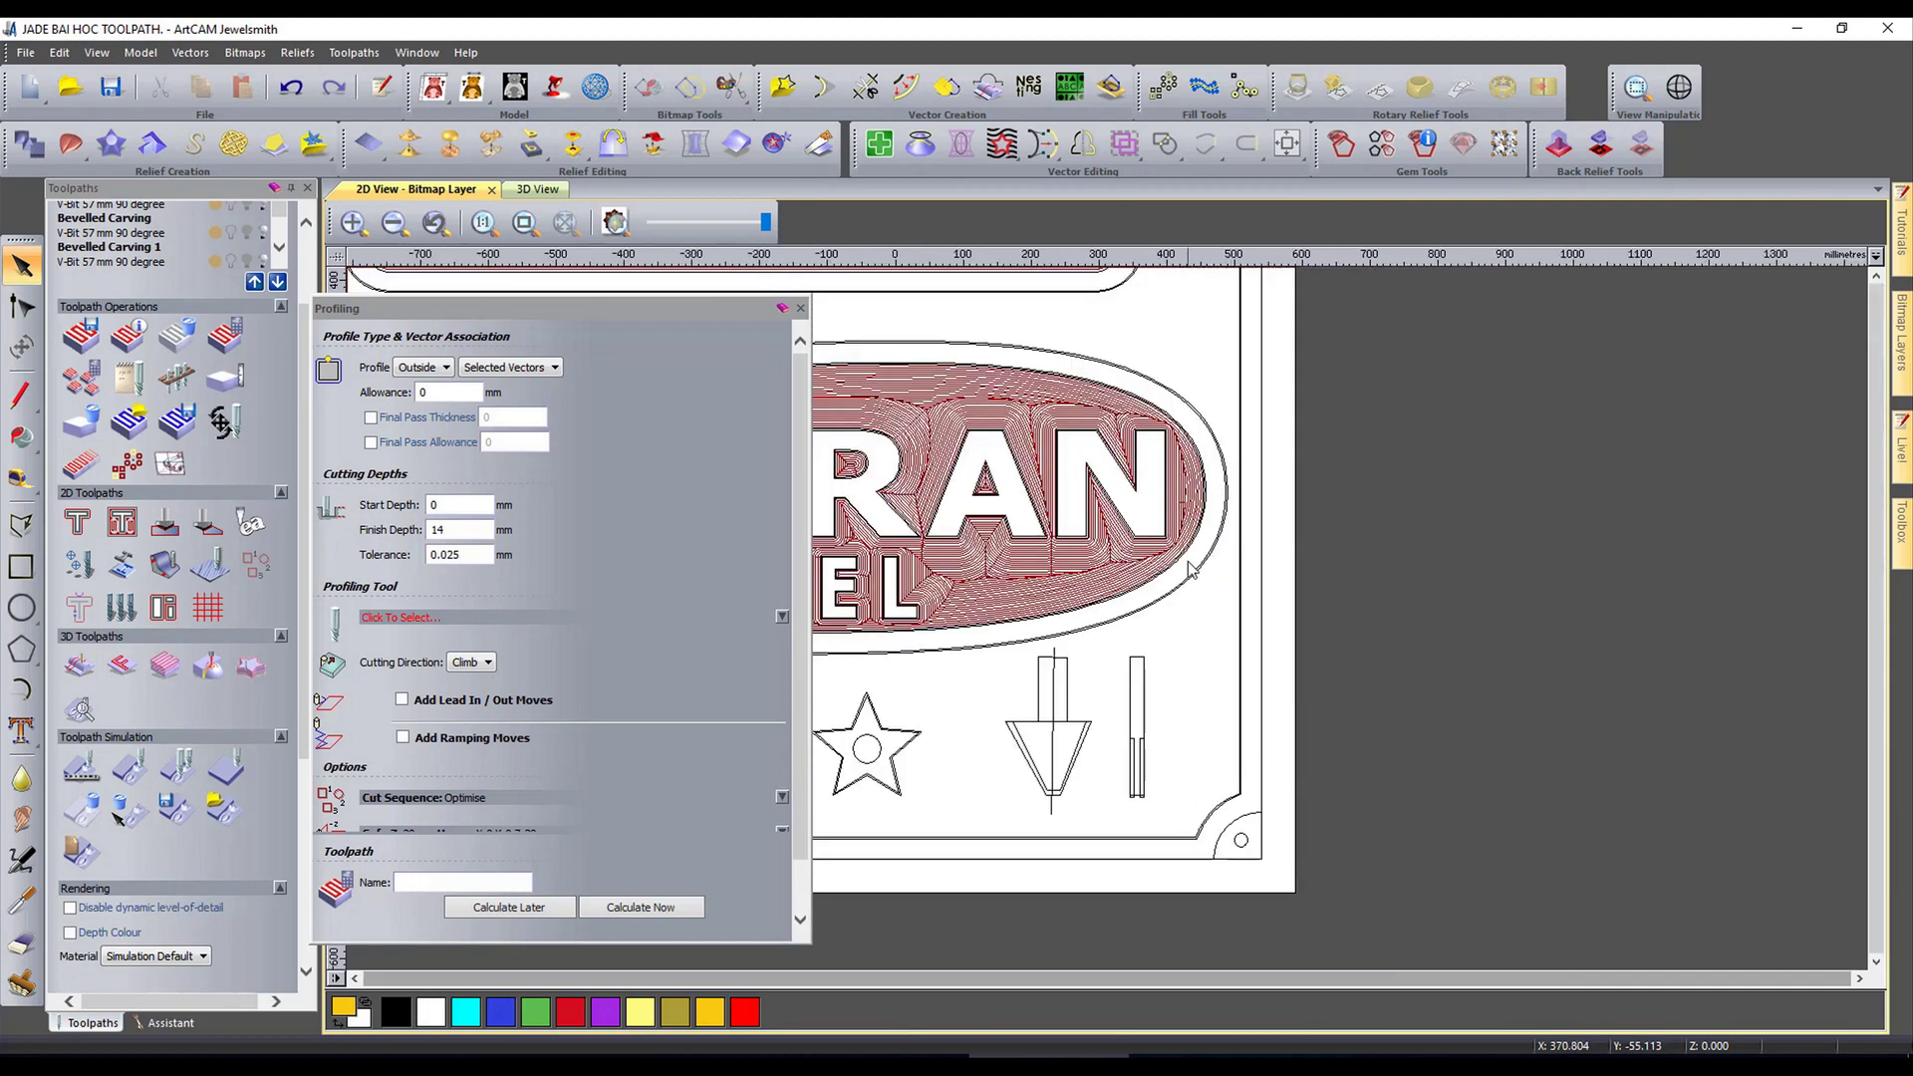
Step: Examine the toolpath lines around the oval sign's letters and across the whole layout, and close the profile toolpath settings
{"action": "scroll", "coordinate": [1038, 568], "scroll_direction": "up", "scroll_amount": 3}
{"action": "scroll", "coordinate": [1037, 560], "scroll_direction": "up", "scroll_amount": 1}
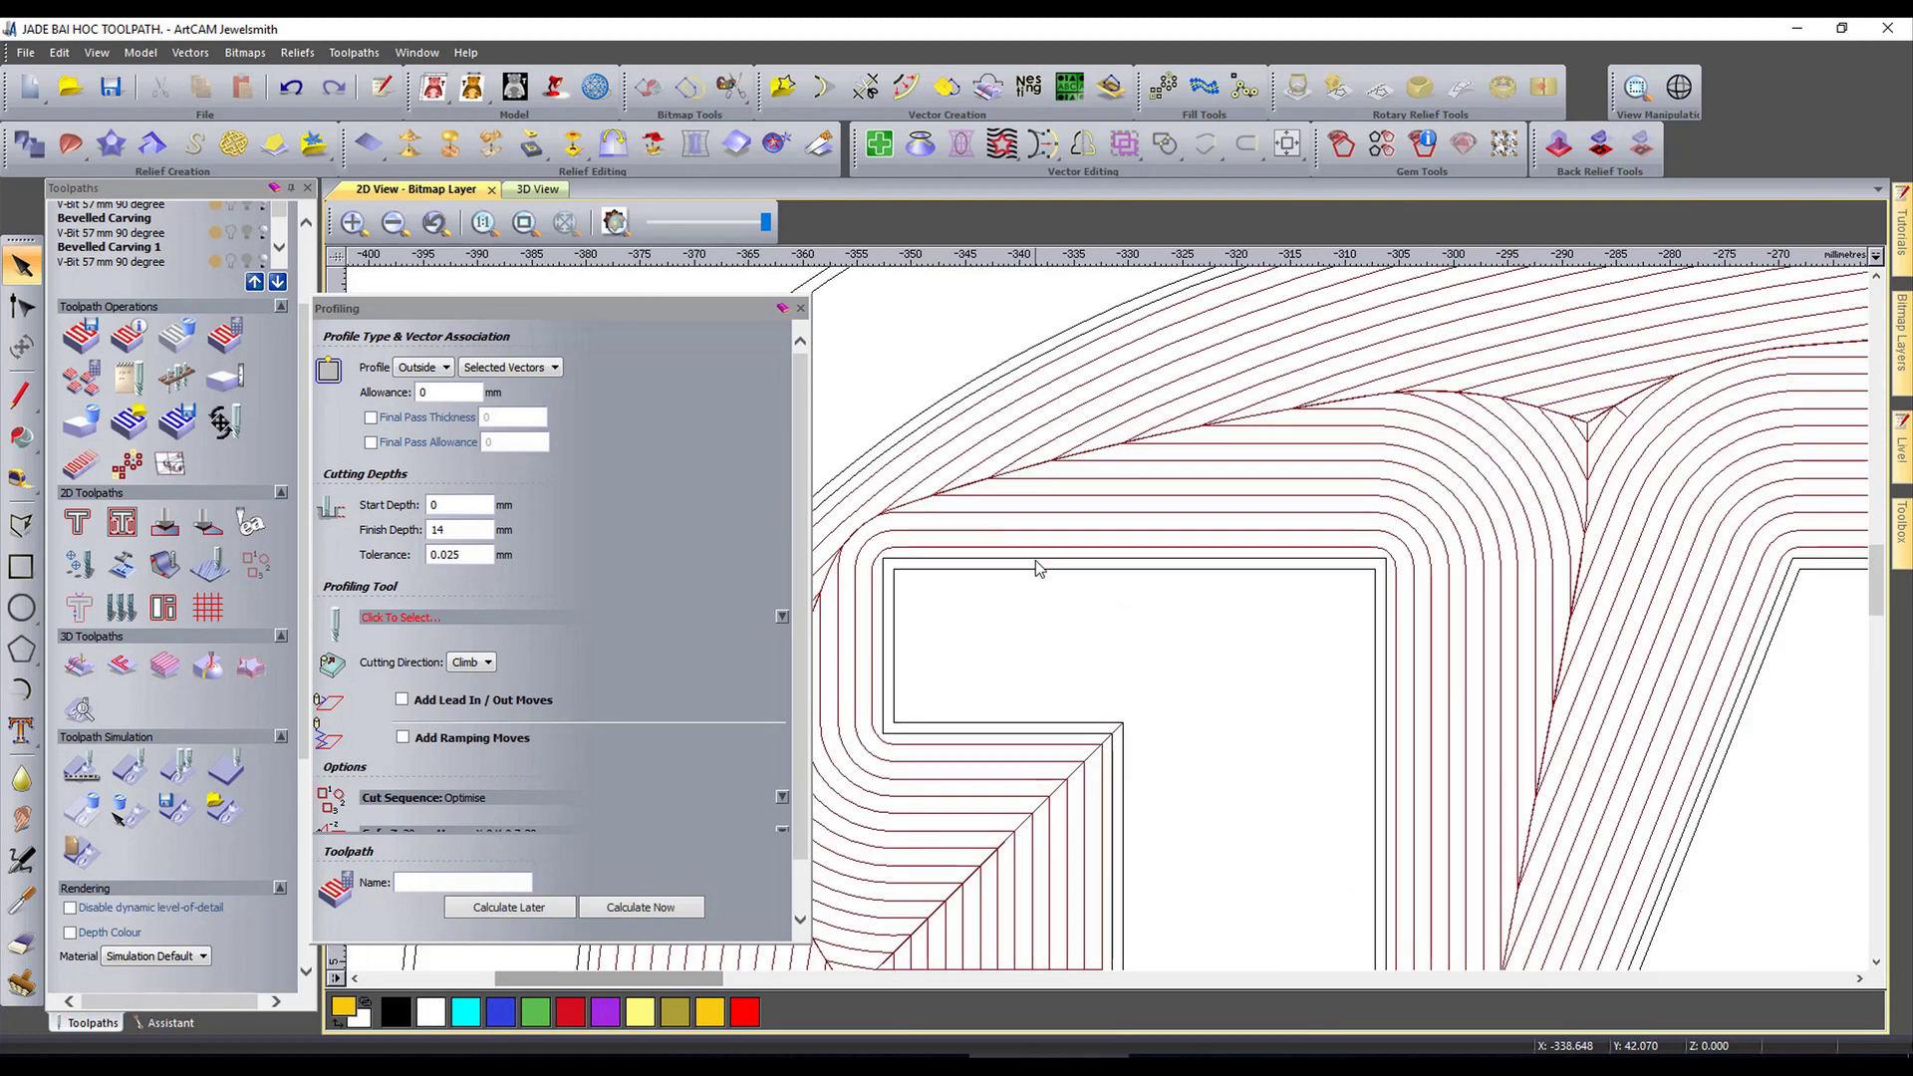
{"action": "scroll", "coordinate": [1132, 532], "scroll_direction": "down", "scroll_amount": 1}
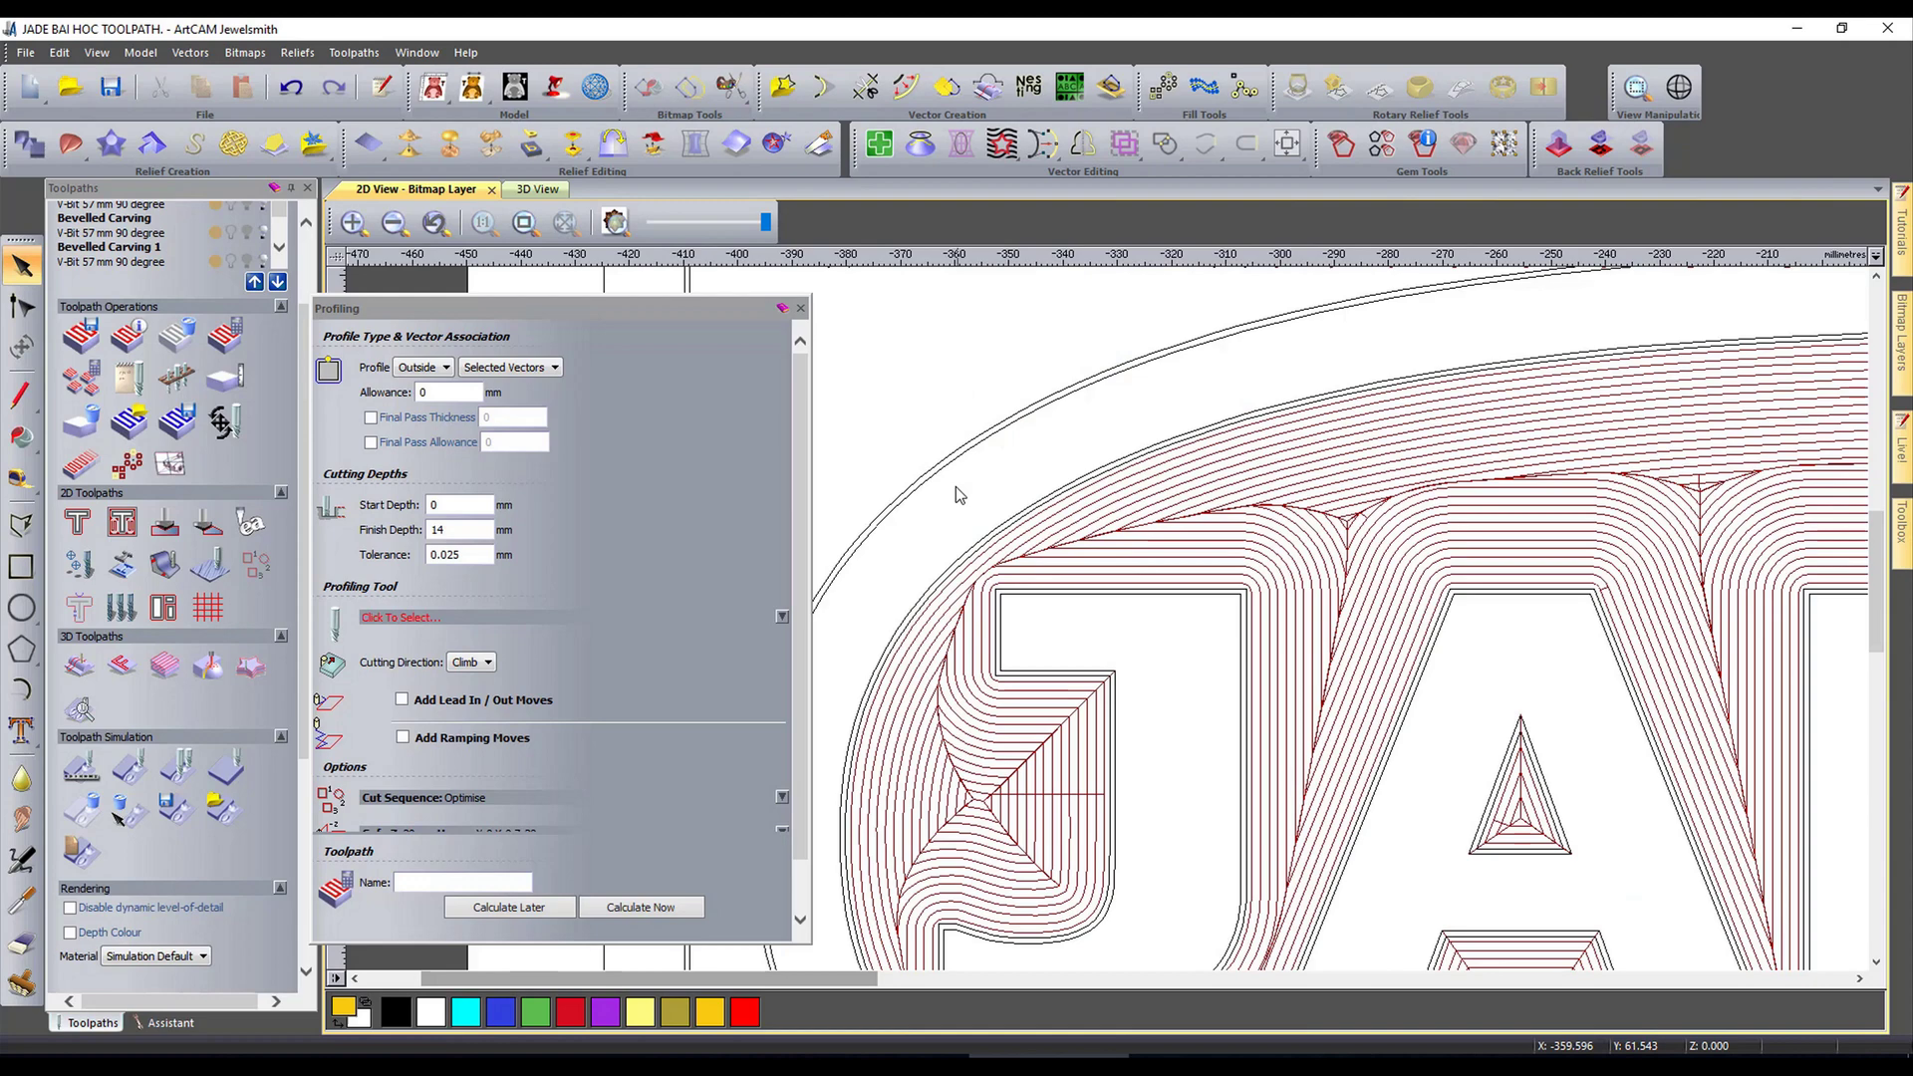
{"action": "scroll", "coordinate": [959, 495], "scroll_direction": "down", "scroll_amount": 2}
{"action": "scroll", "coordinate": [1218, 827], "scroll_direction": "down", "scroll_amount": 1}
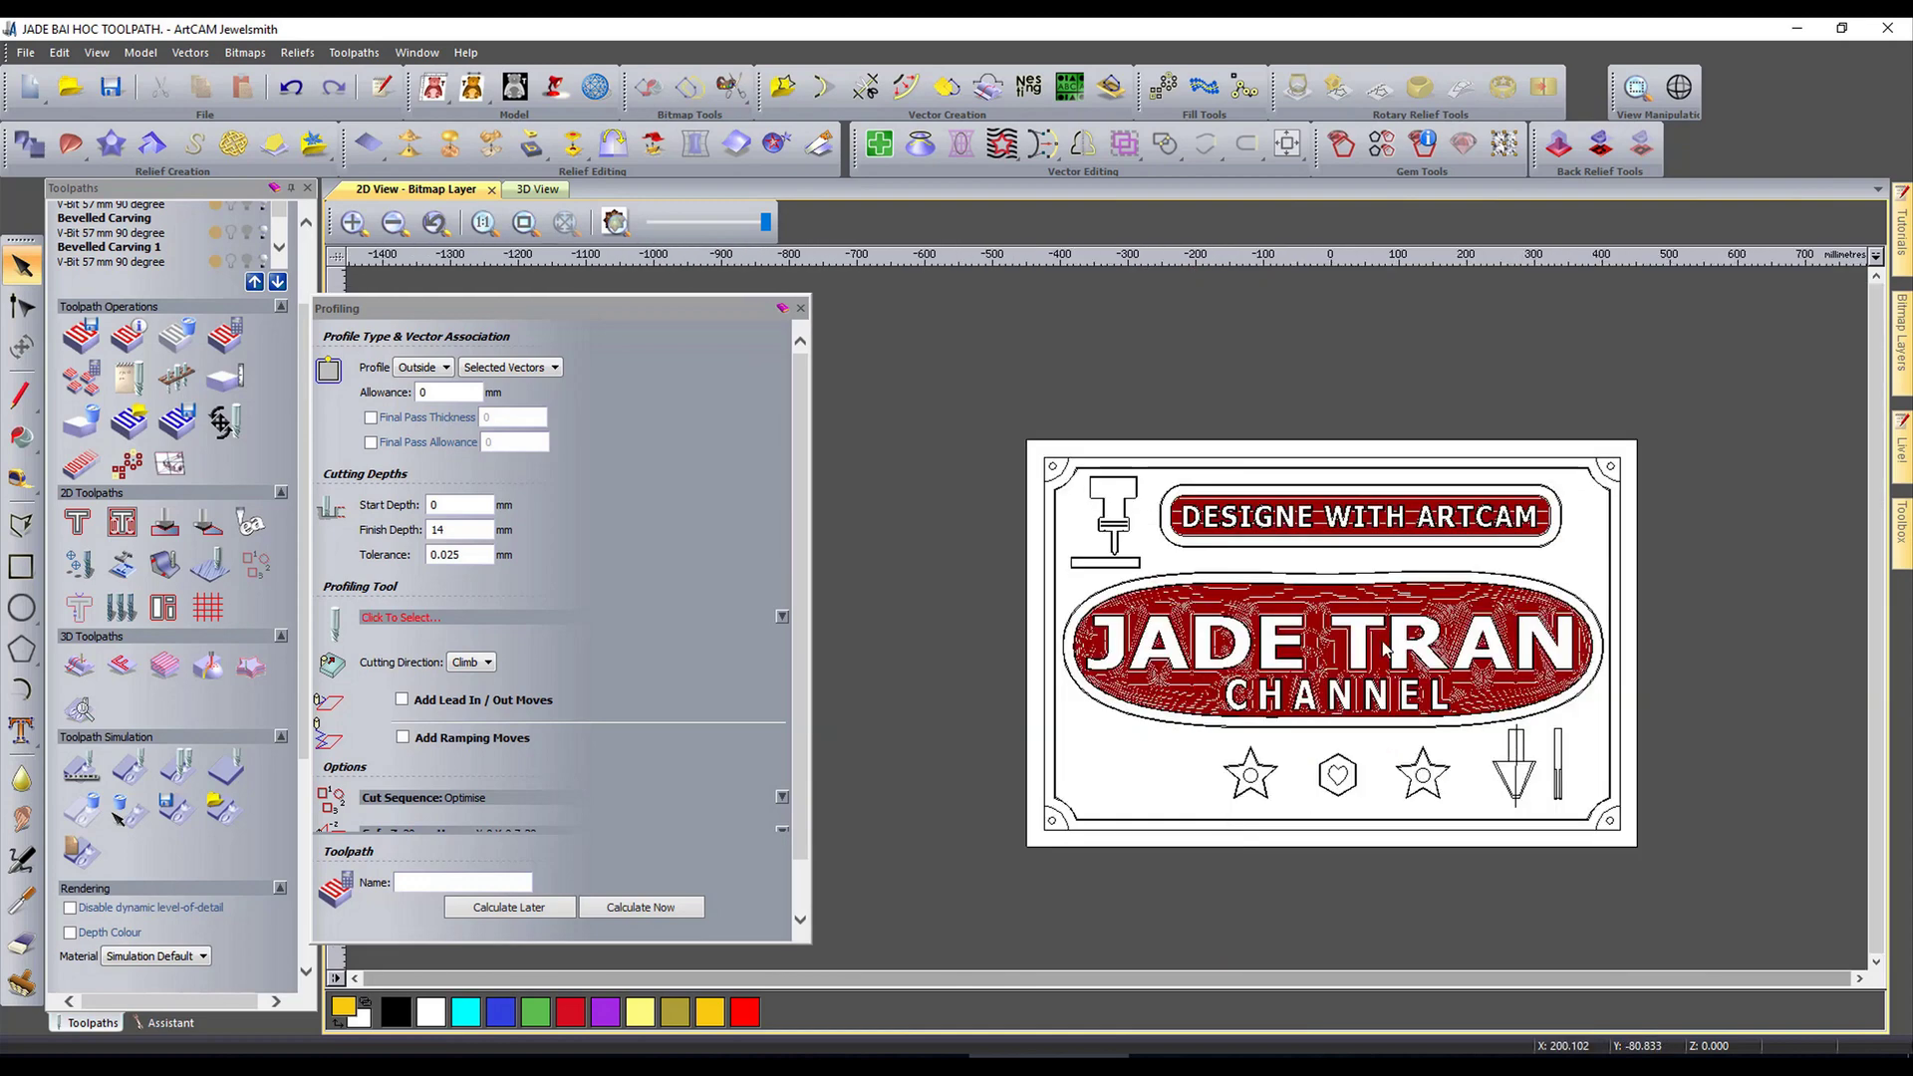
{"action": "scroll", "coordinate": [1230, 822], "scroll_direction": "up", "scroll_amount": 3}
{"action": "scroll", "coordinate": [1239, 752], "scroll_direction": "down", "scroll_amount": 2}
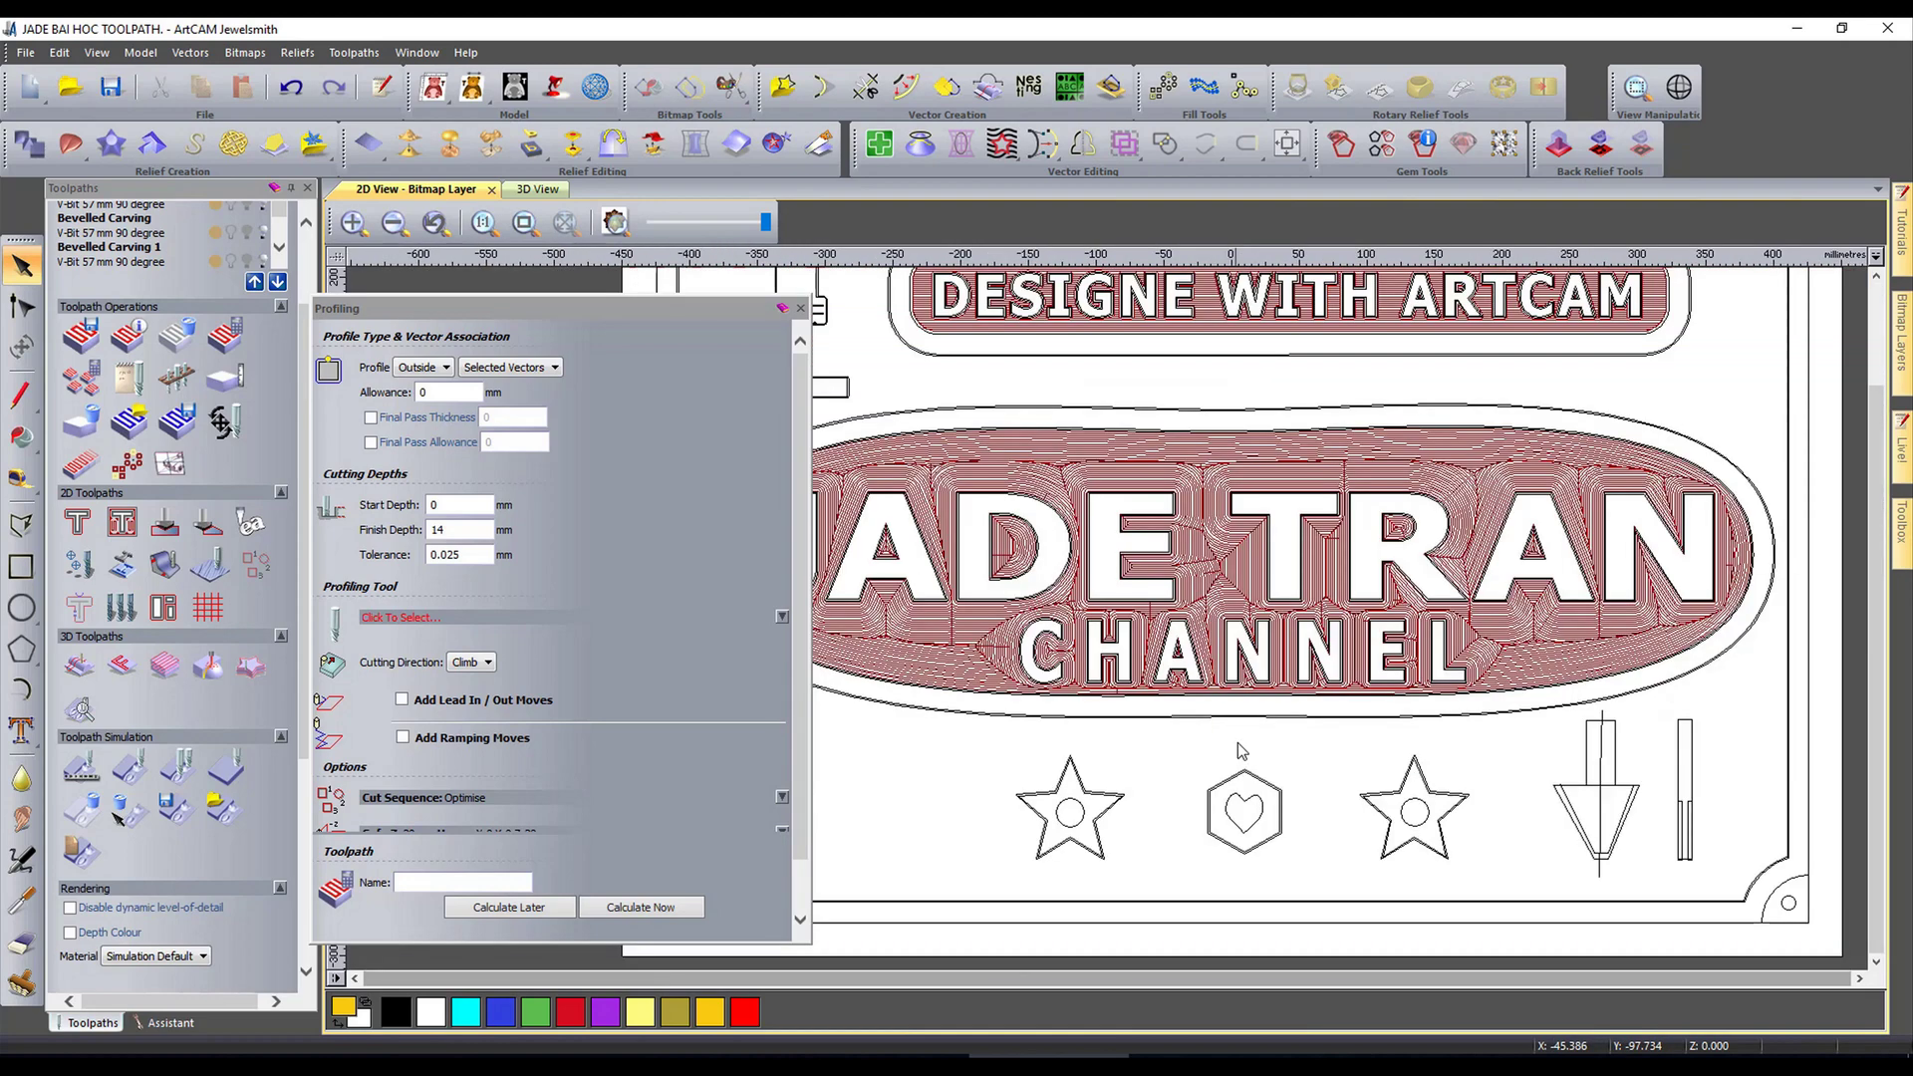
{"action": "scroll", "coordinate": [841, 345], "scroll_direction": "up", "scroll_amount": 1}
{"action": "left_click", "coordinate": [799, 309]}
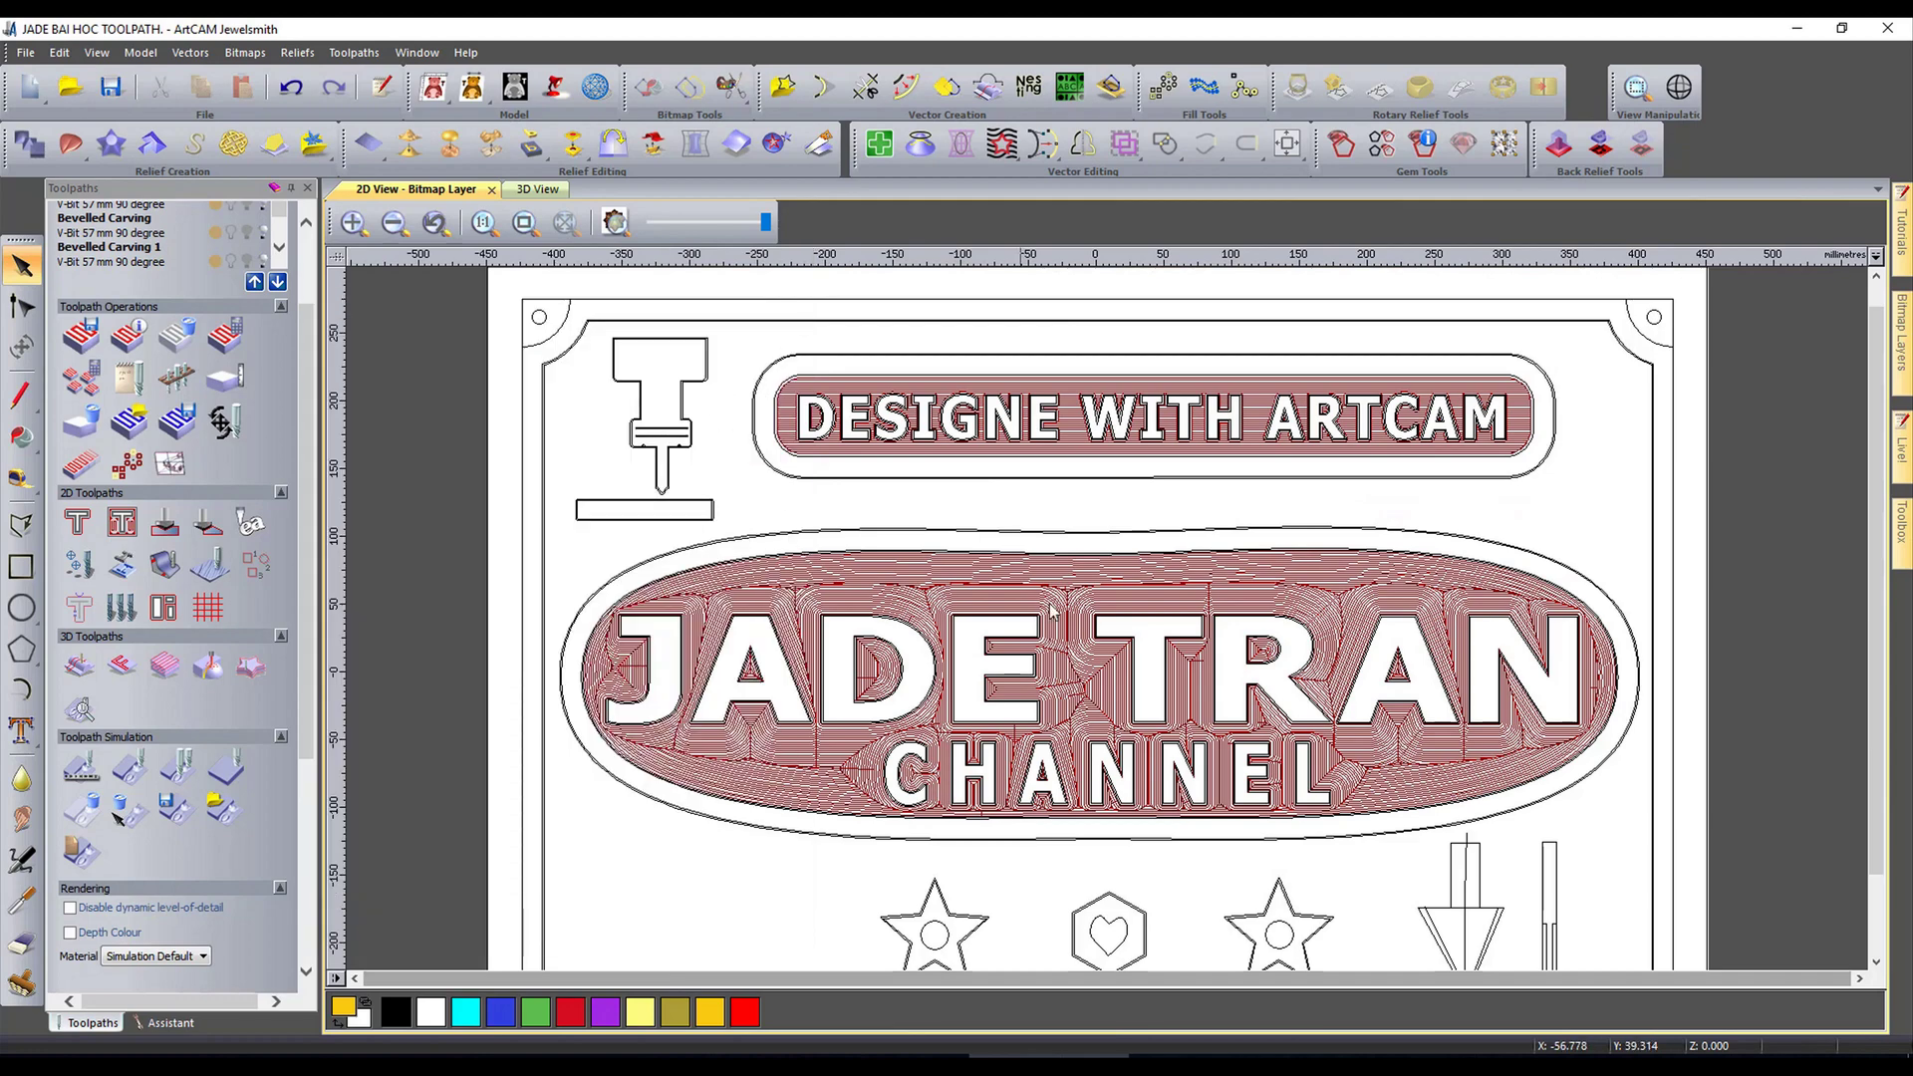
{"action": "scroll", "coordinate": [1101, 676], "scroll_direction": "down", "scroll_amount": 1}
{"action": "scroll", "coordinate": [1176, 658], "scroll_direction": "up", "scroll_amount": 1}
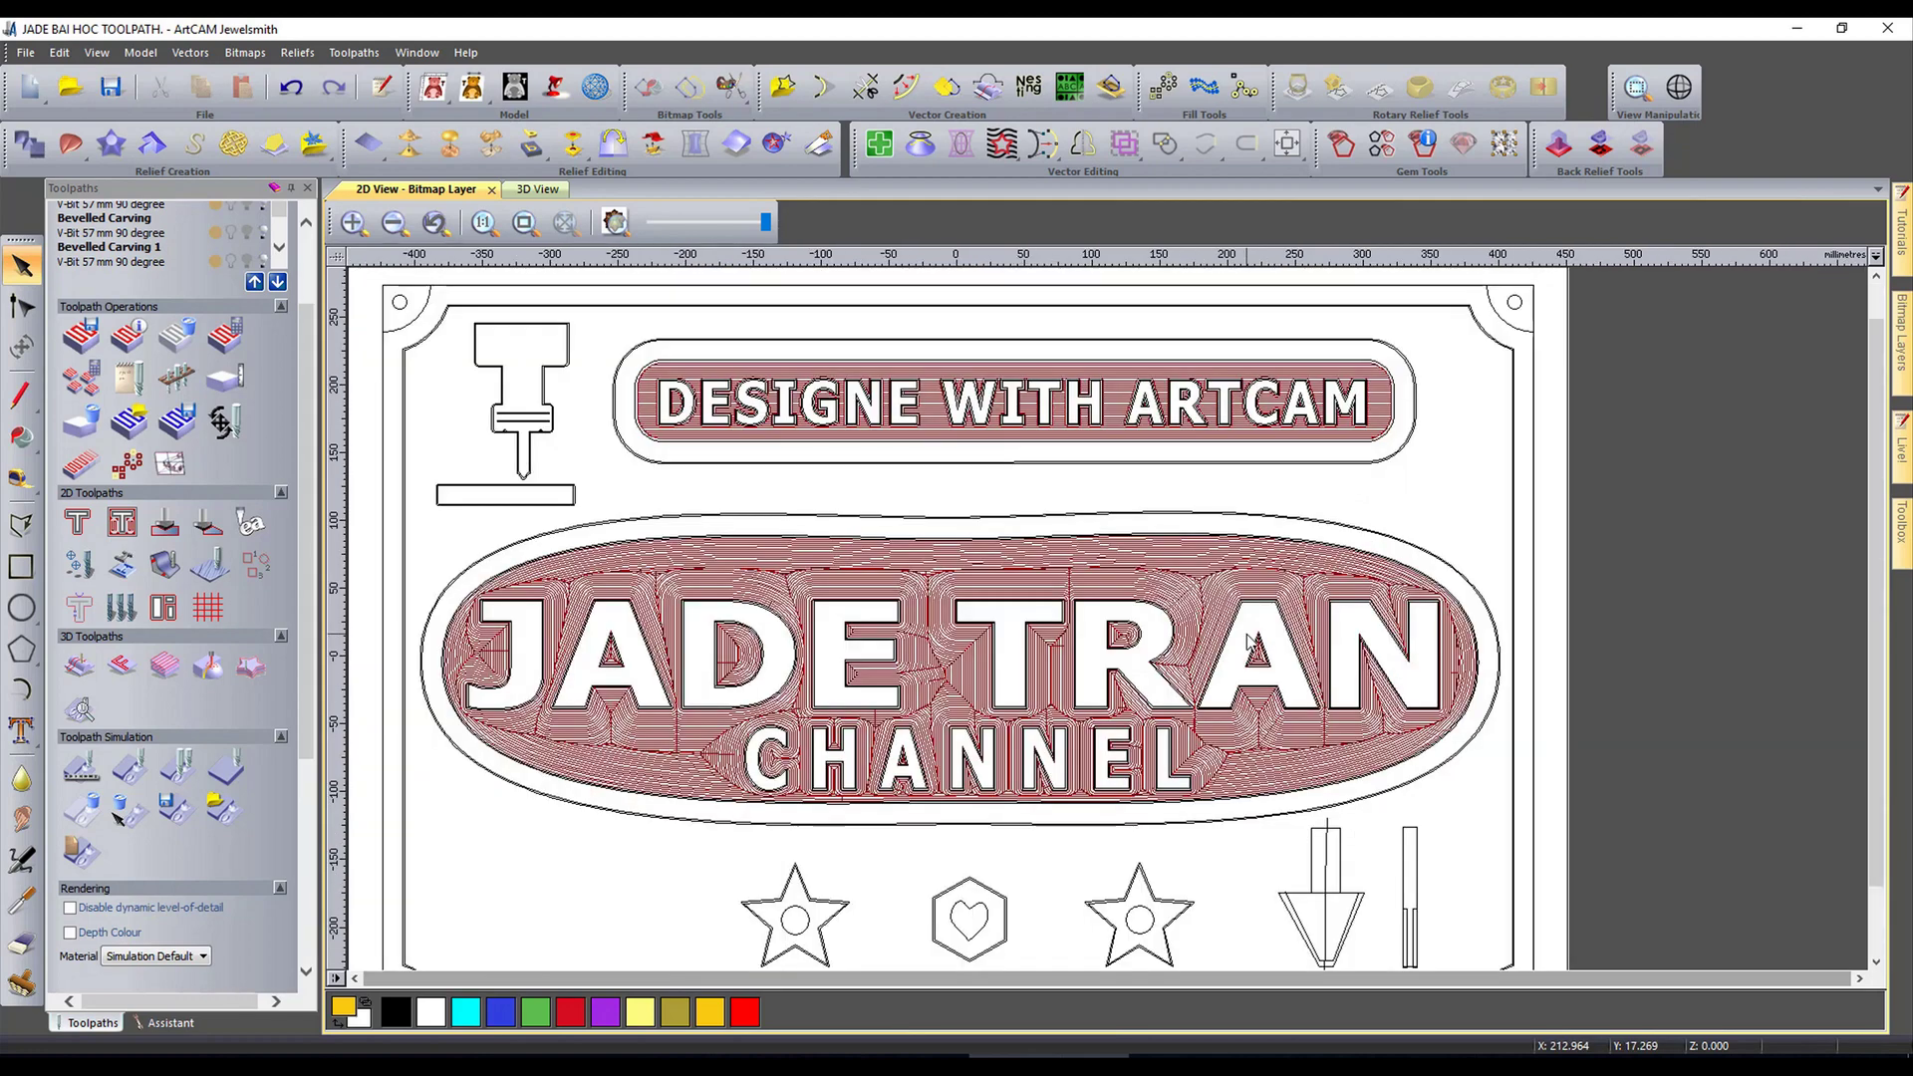
{"action": "scroll", "coordinate": [714, 516], "scroll_direction": "up", "scroll_amount": 1}
{"action": "scroll", "coordinate": [968, 455], "scroll_direction": "down", "scroll_amount": 1}
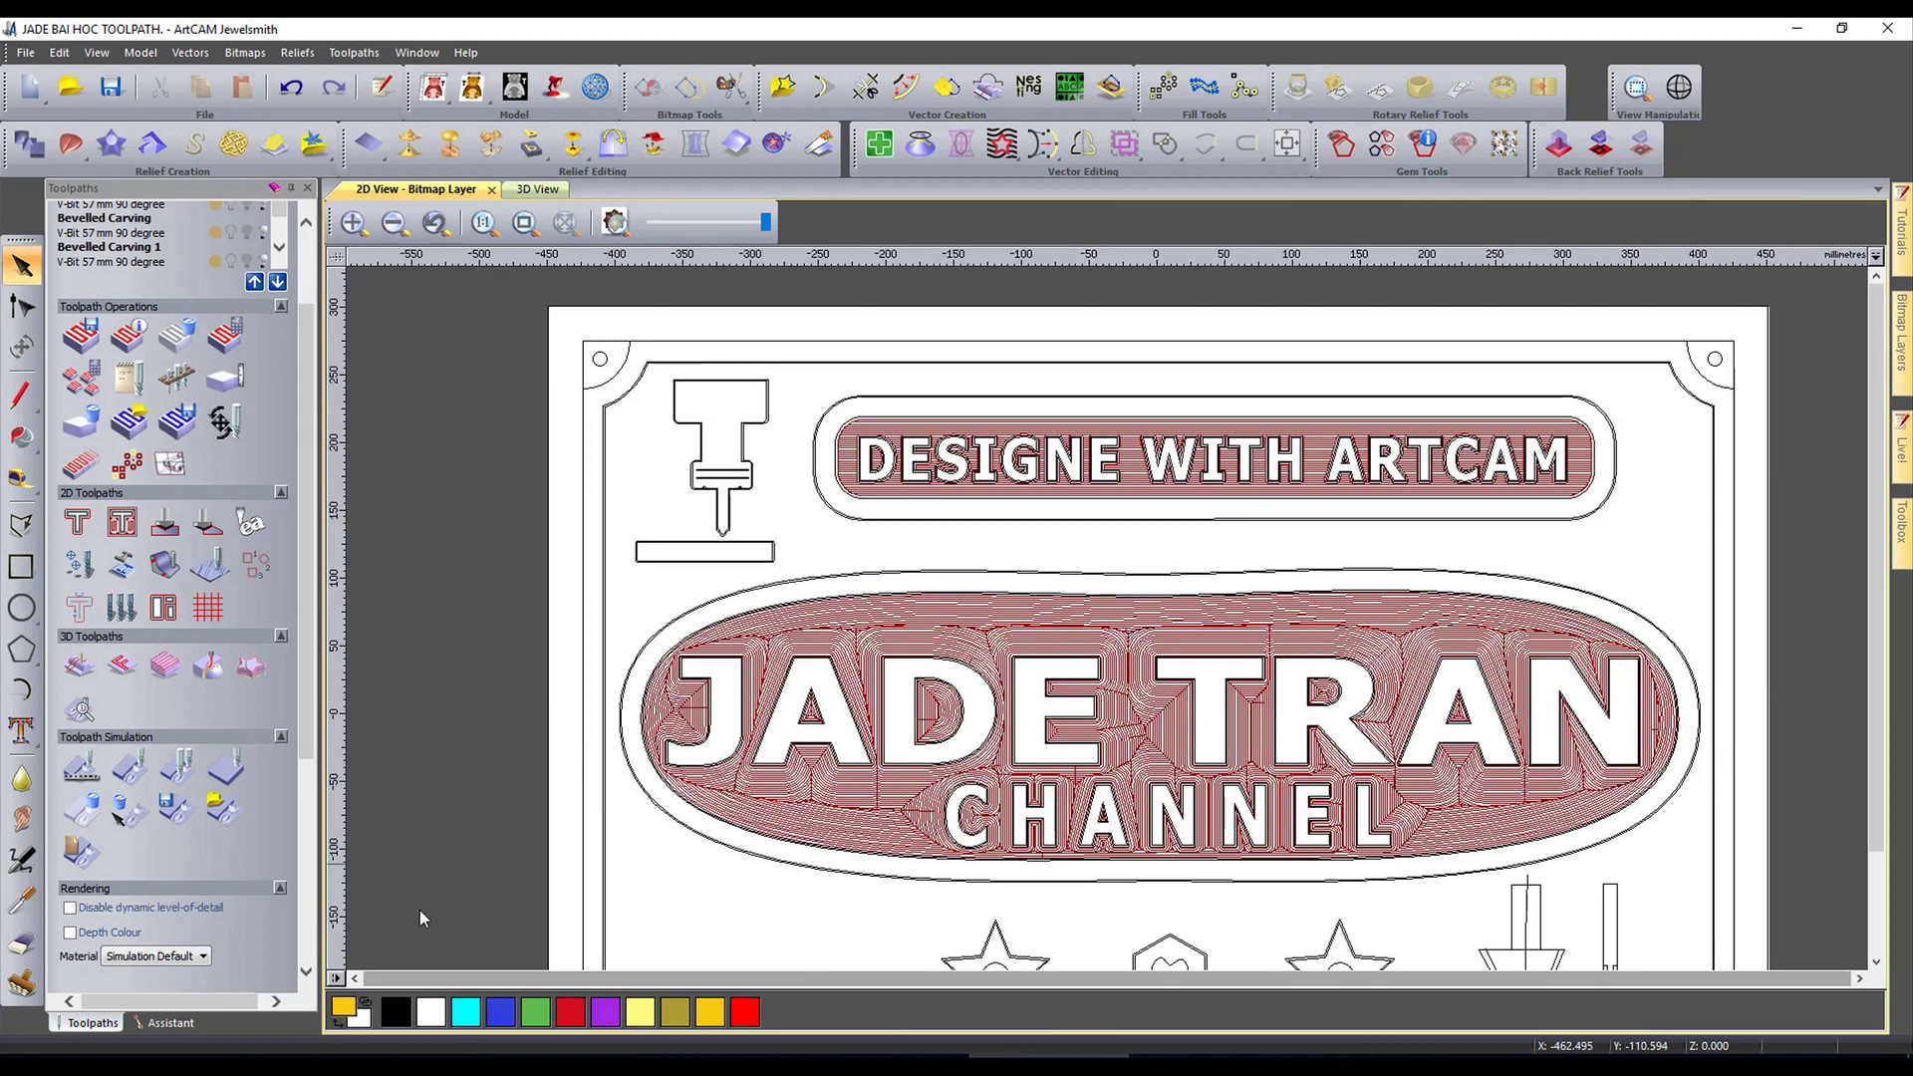
Step: Simulate the oval sign's toolpath and the Bevelled Carving 1 toolpath on the 3D block
{"action": "left_click", "coordinate": [537, 189]}
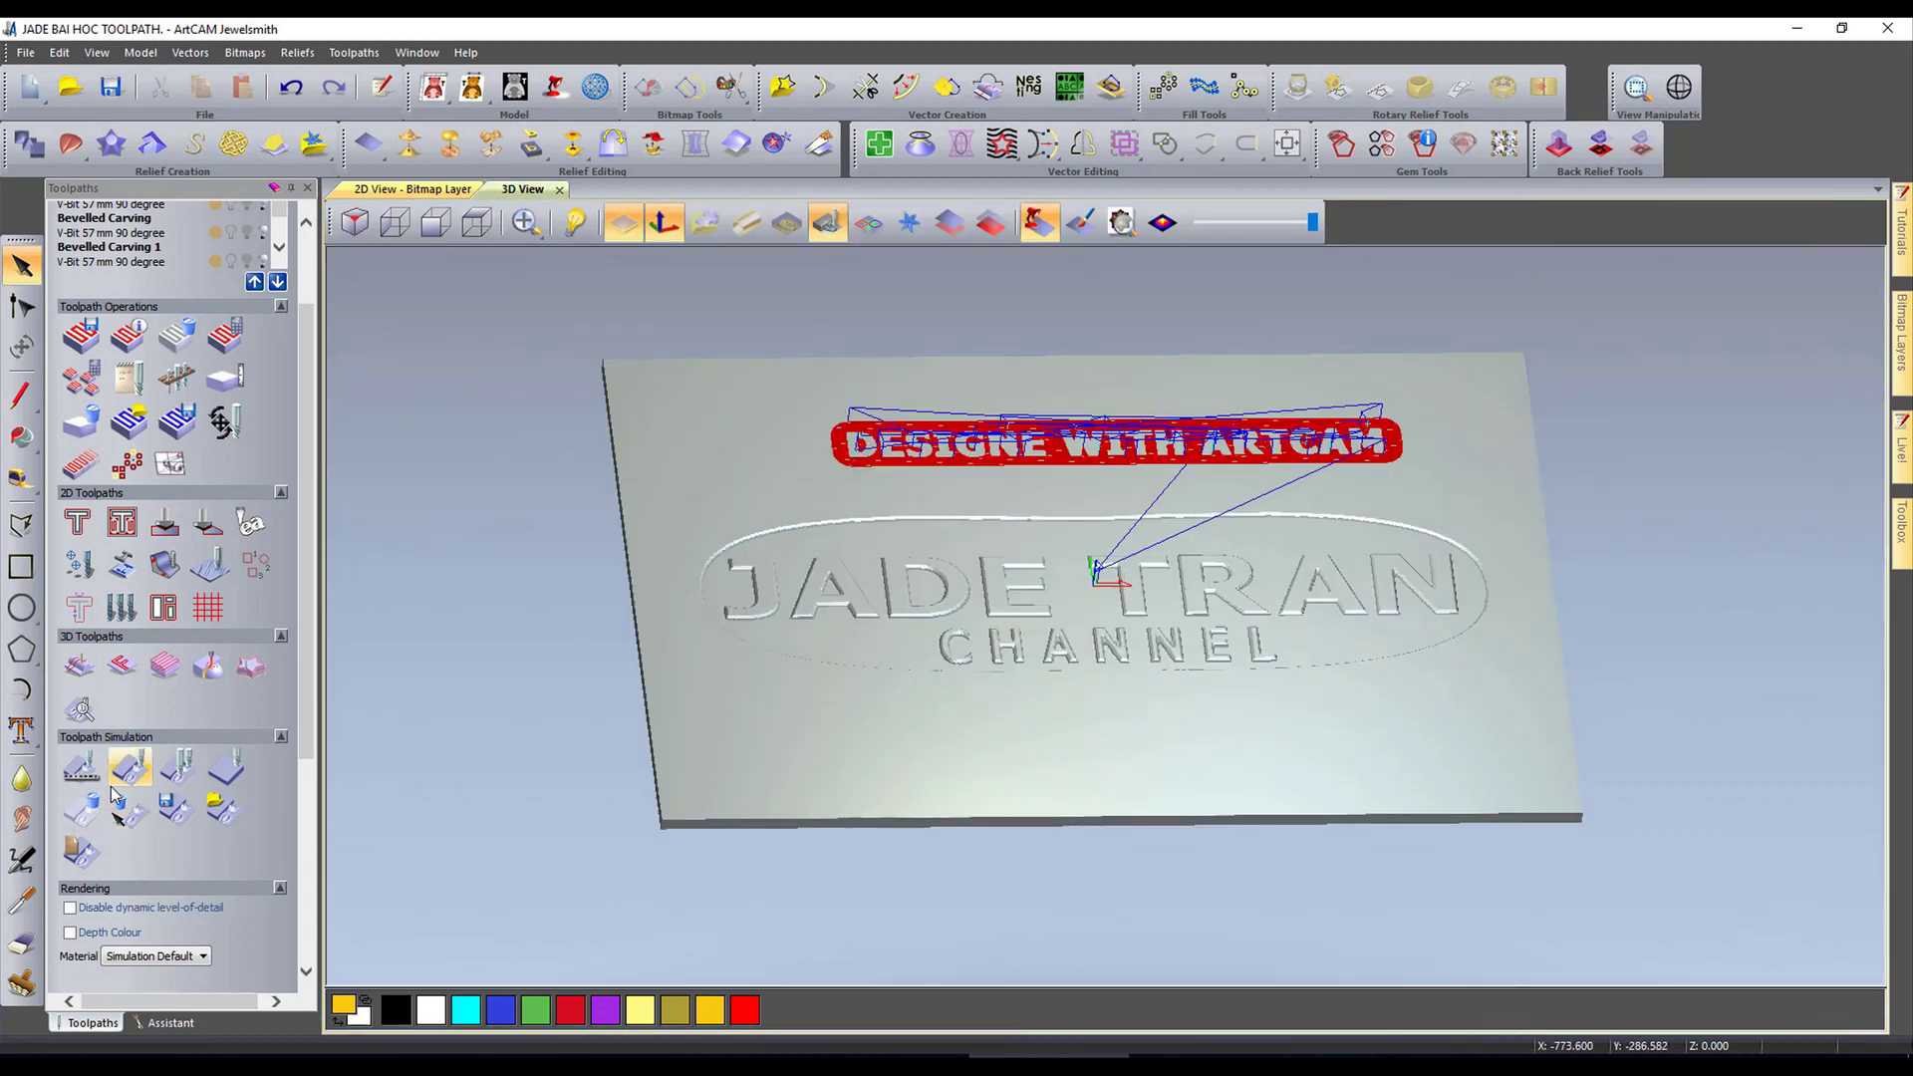
{"action": "left_click", "coordinate": [118, 781]}
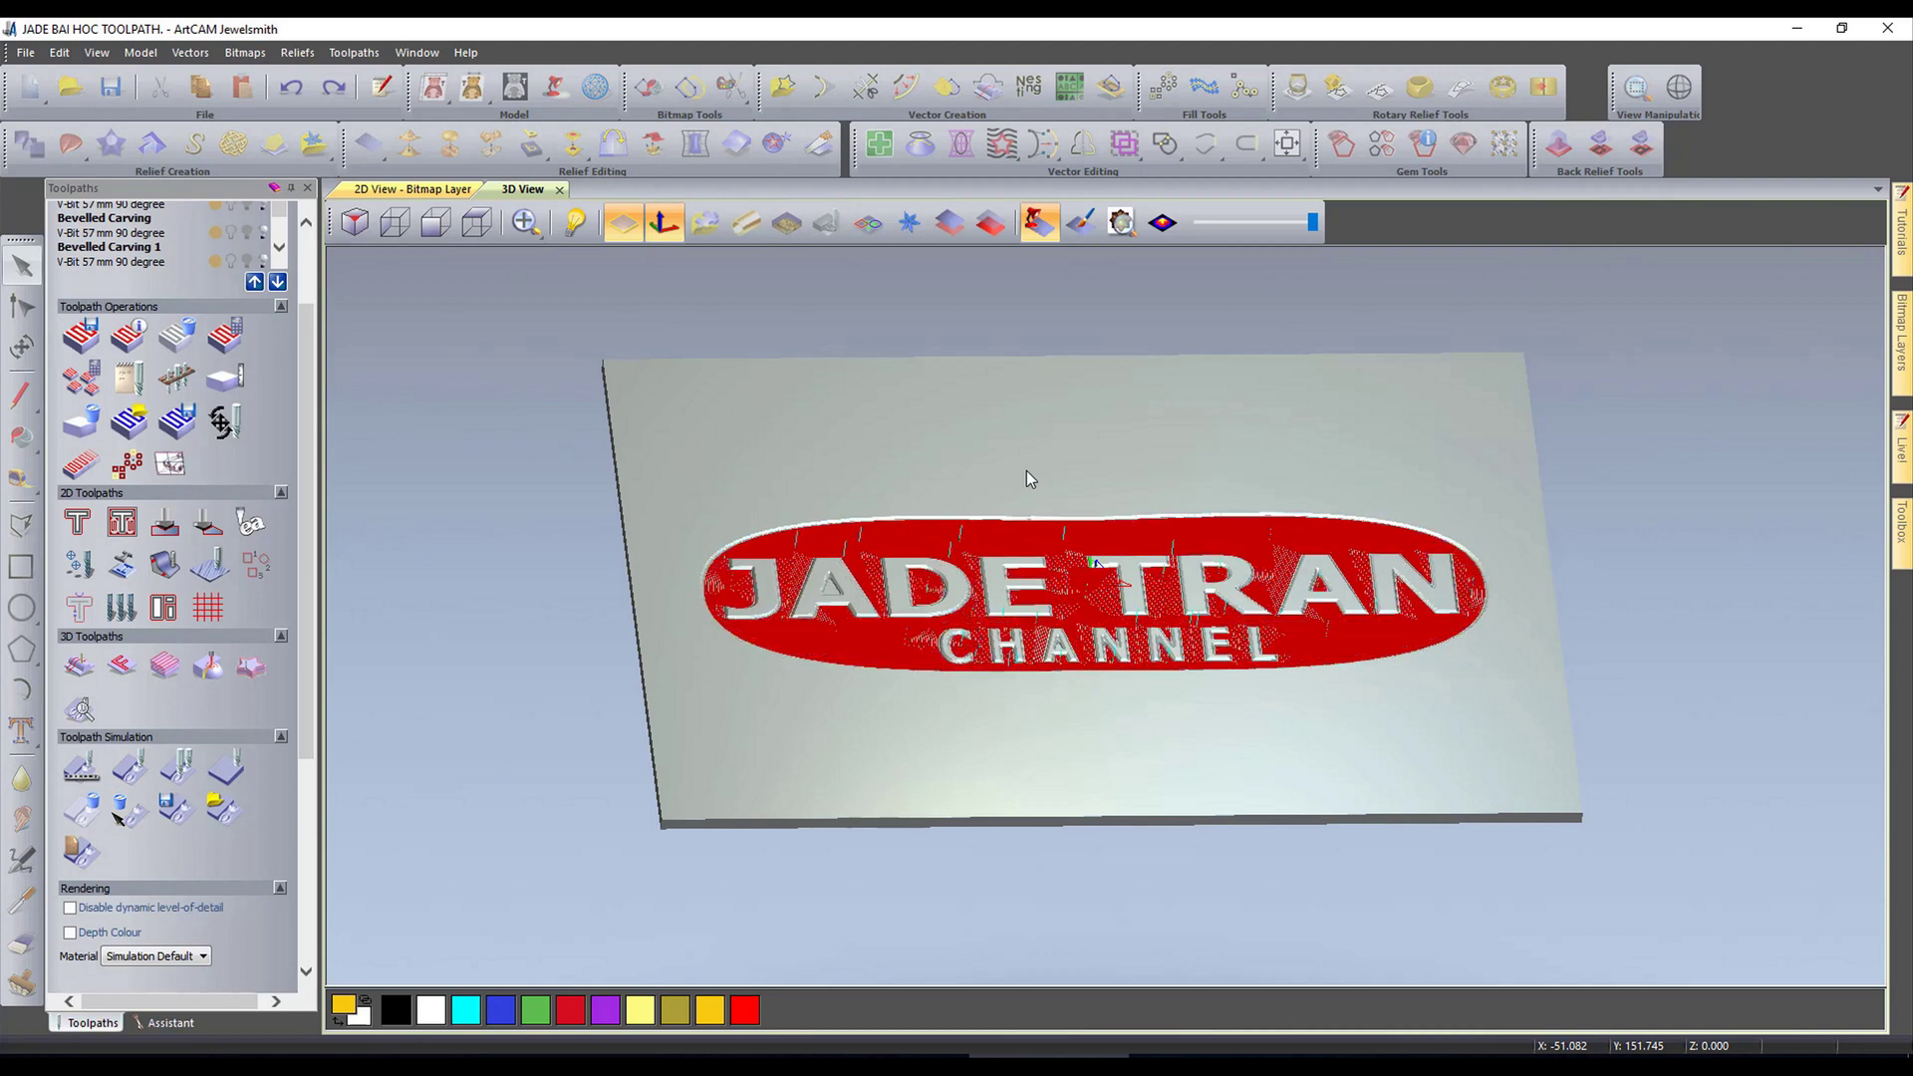
{"action": "left_click", "coordinate": [134, 250]}
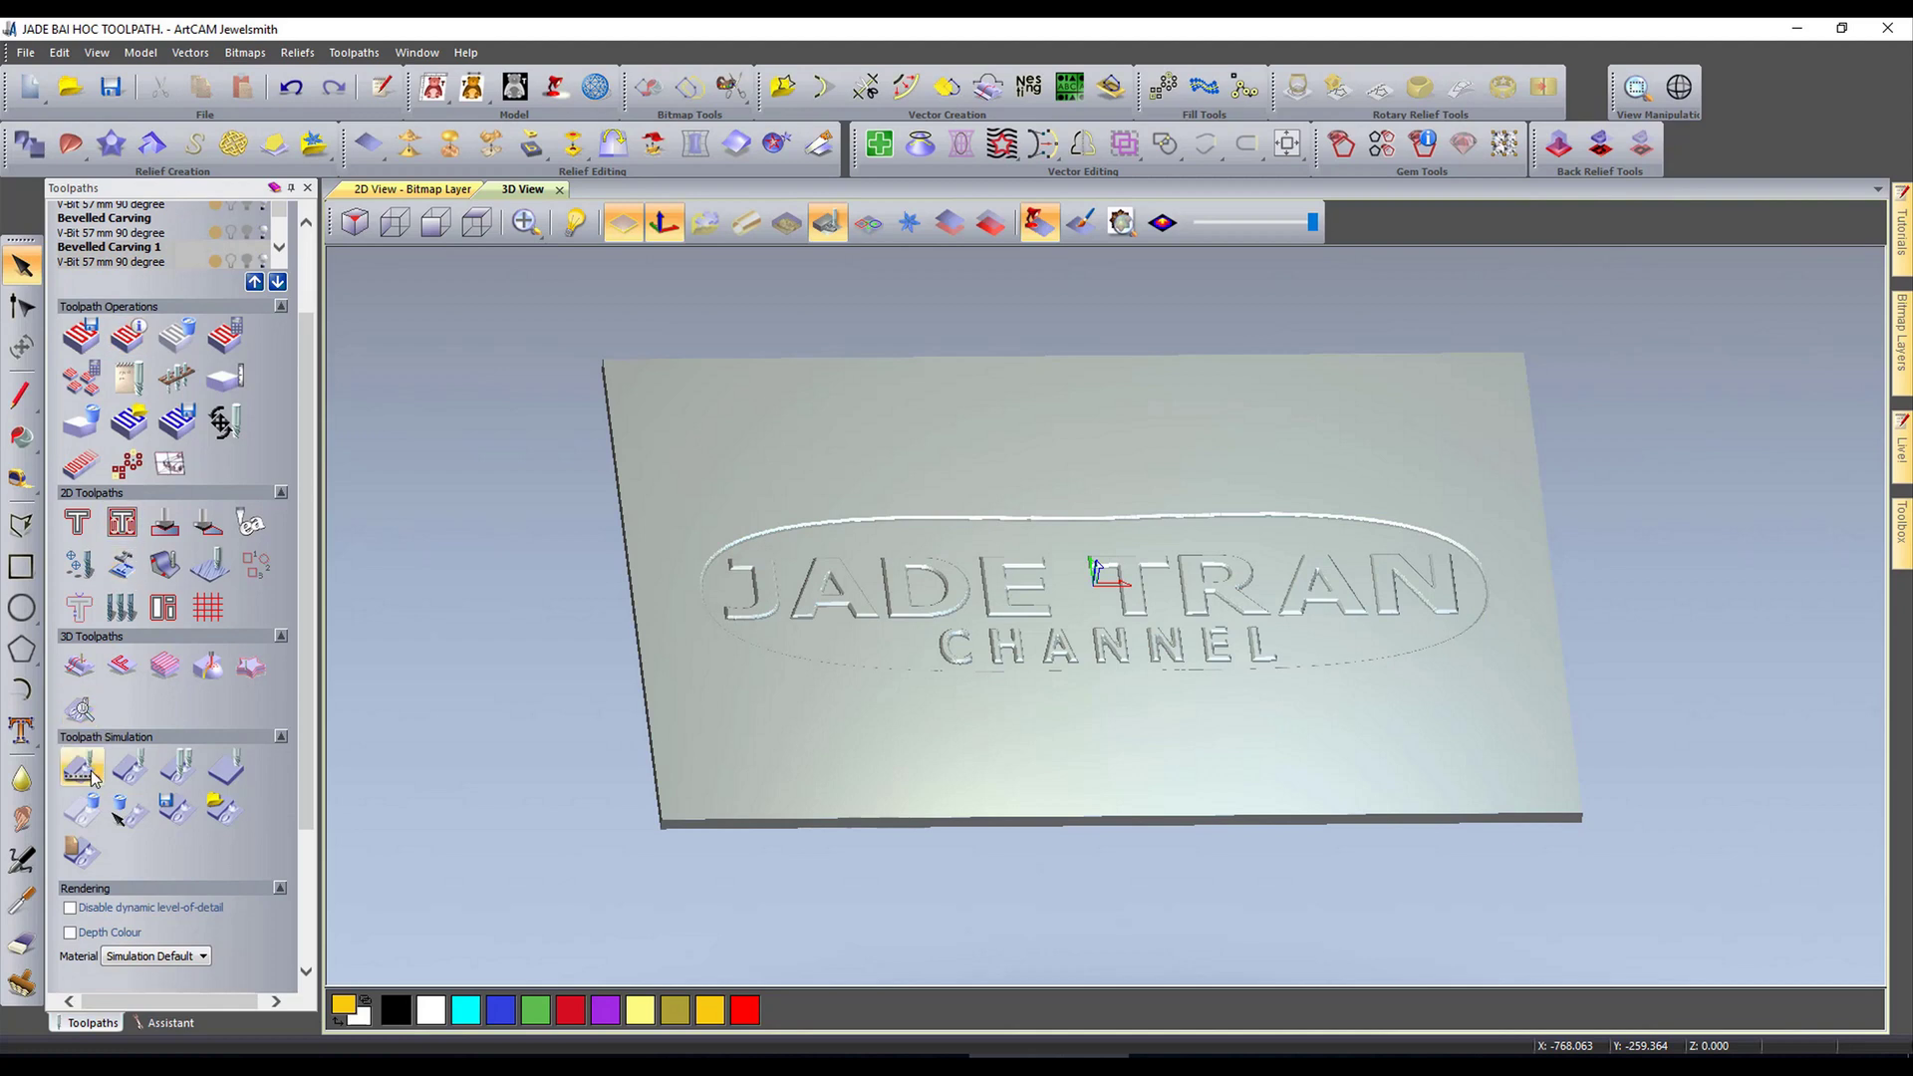
{"action": "left_click", "coordinate": [145, 771]}
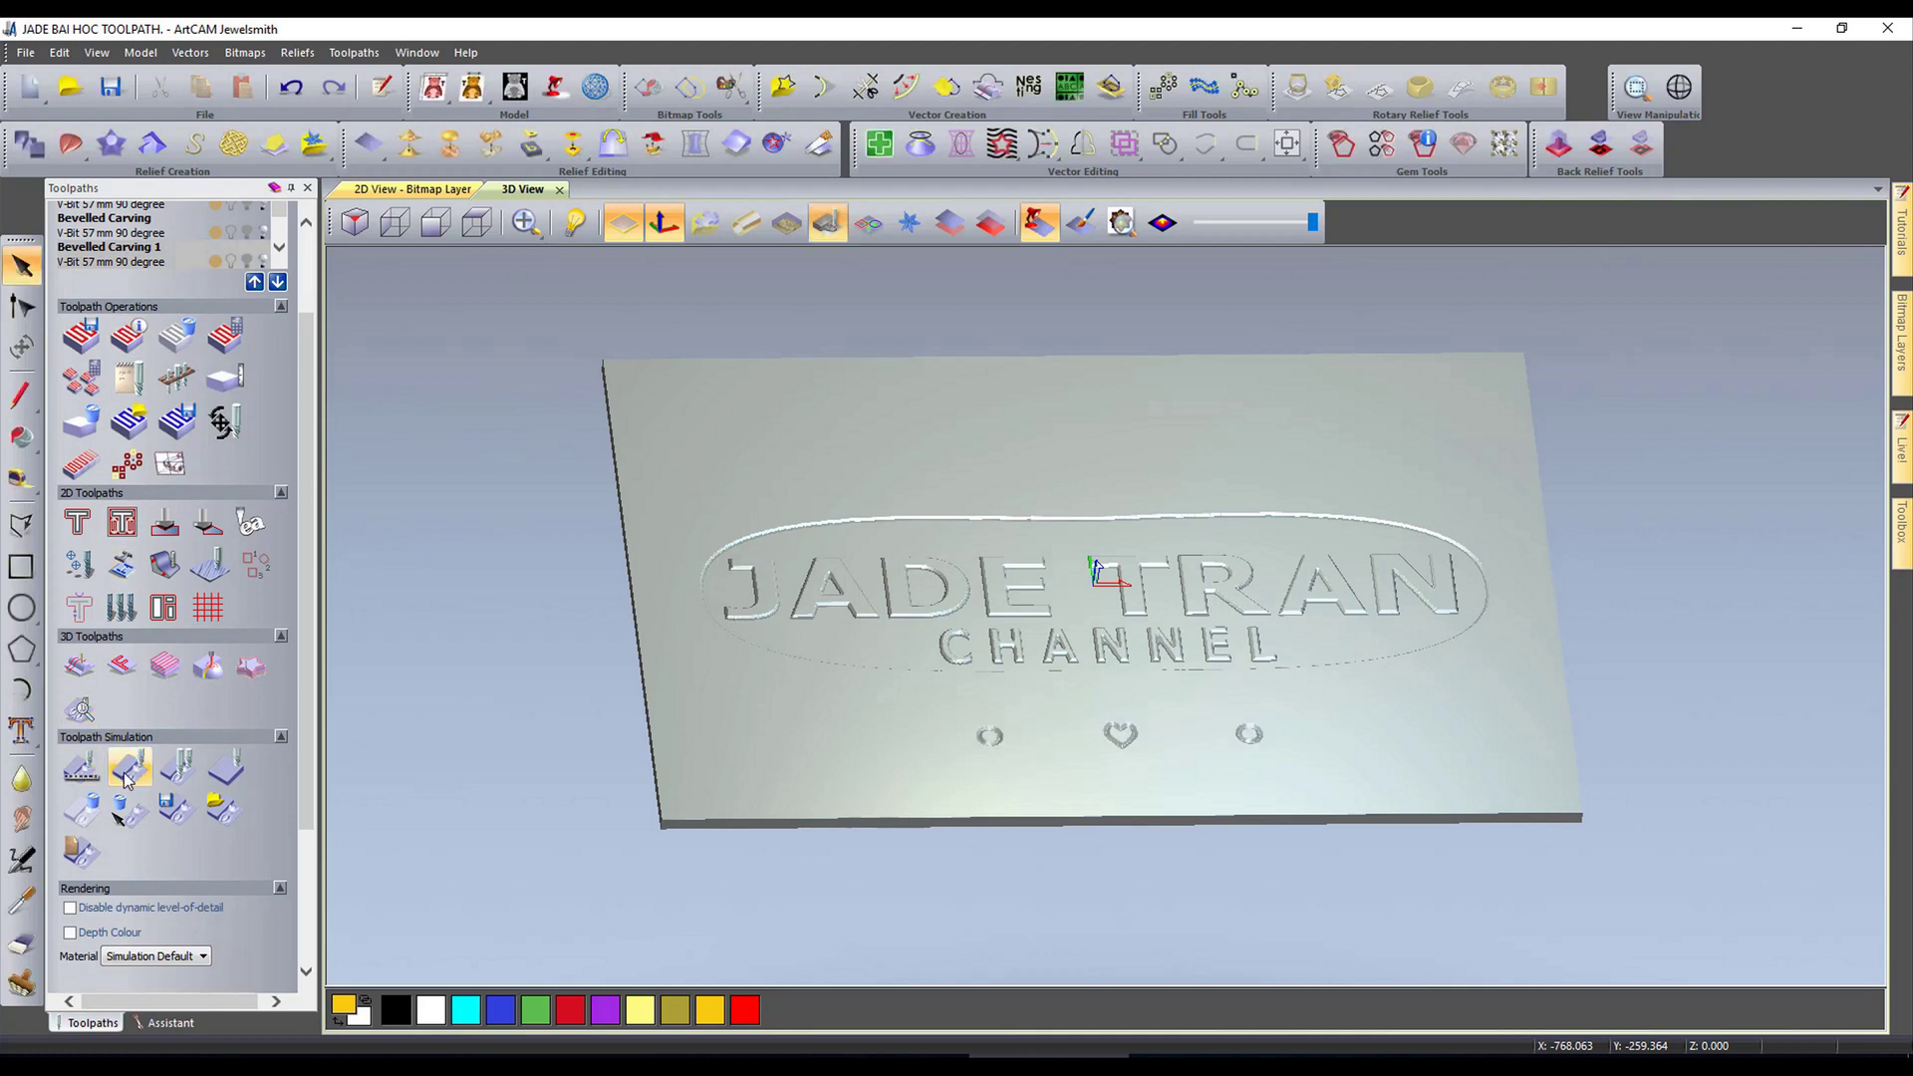
Step: Simulate the Area Clear 2 toolpath with the 4 mm end mill for the DESIGNE WITH ARTCAM panel
{"action": "scroll", "coordinate": [224, 264], "scroll_direction": "down", "scroll_amount": 2}
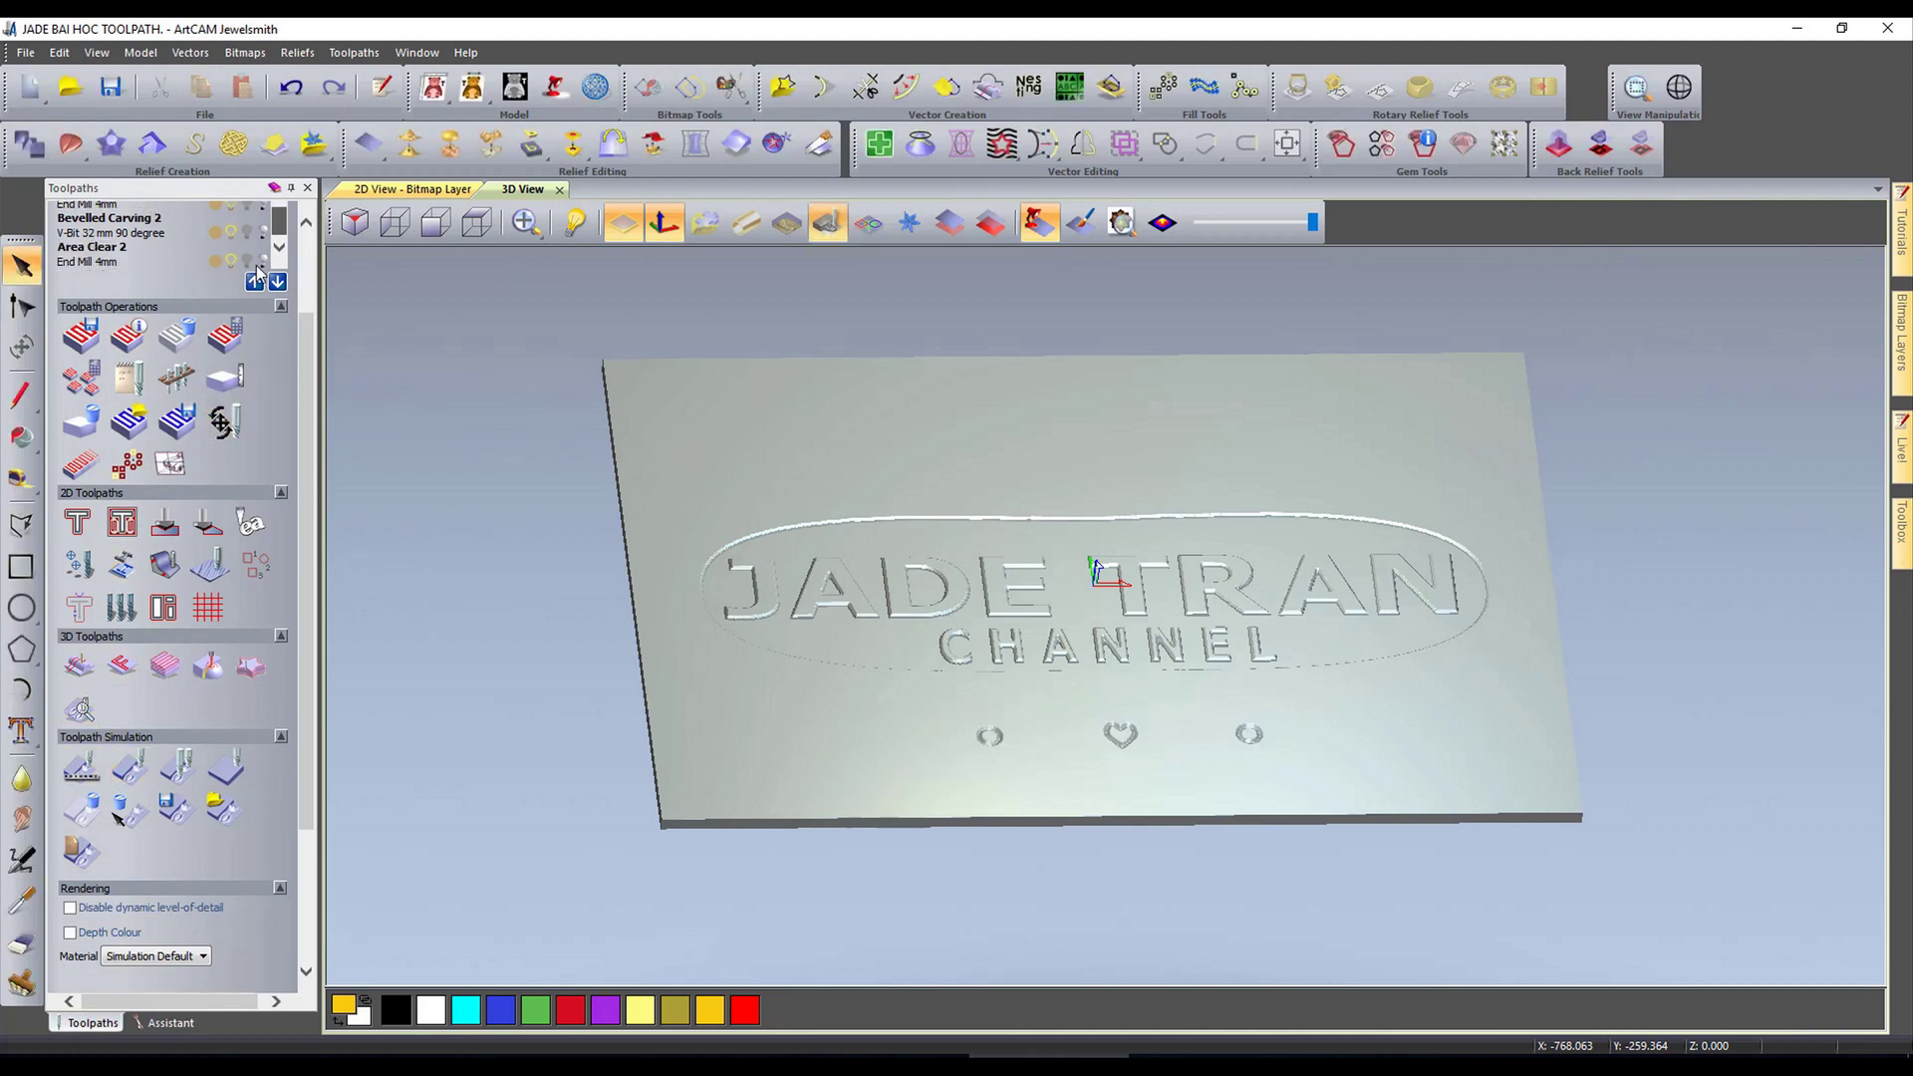
{"action": "left_click", "coordinate": [125, 263]}
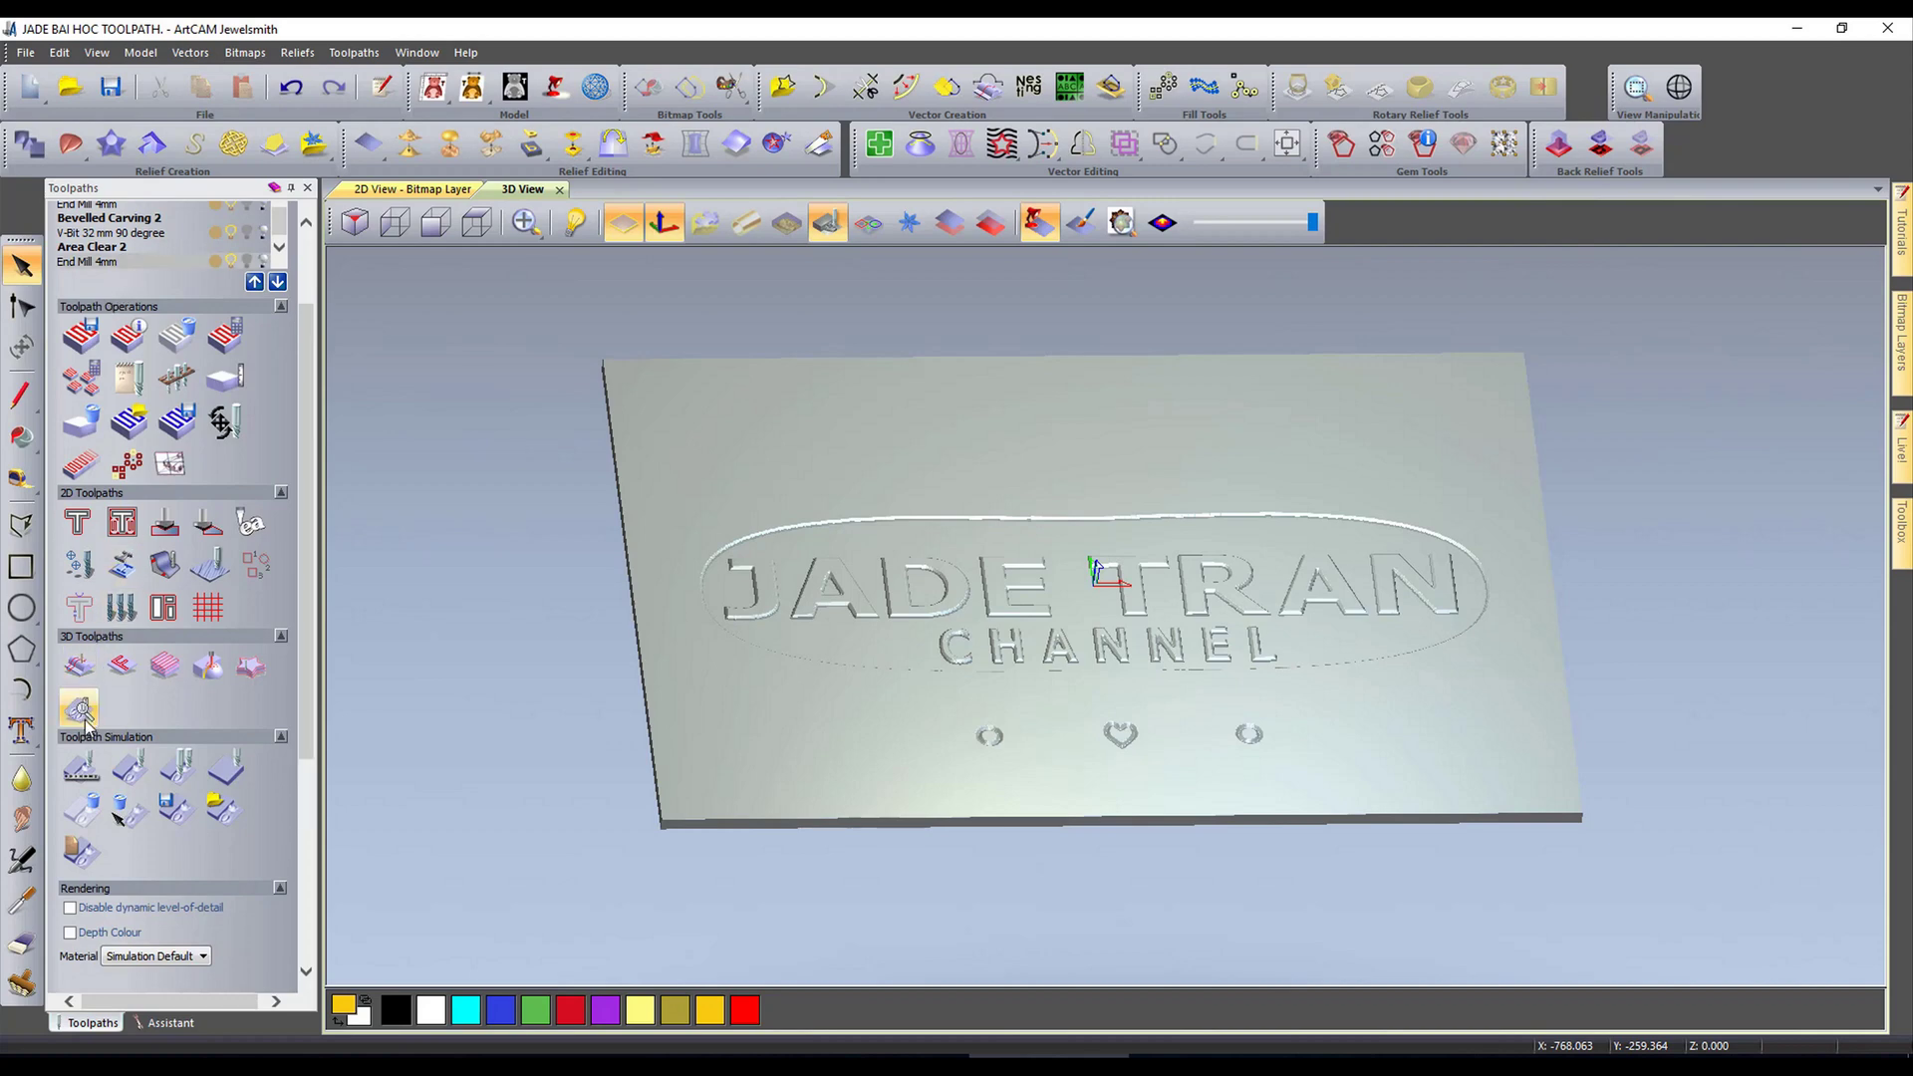
{"action": "left_click", "coordinate": [130, 770]}
Step: Inspect the simulated DESIGNE WITH ARTCAM letters' edges and corners up close, and compare them with the oval sign's bevelled letters
{"action": "scroll", "coordinate": [1043, 409], "scroll_direction": "up", "scroll_amount": 6}
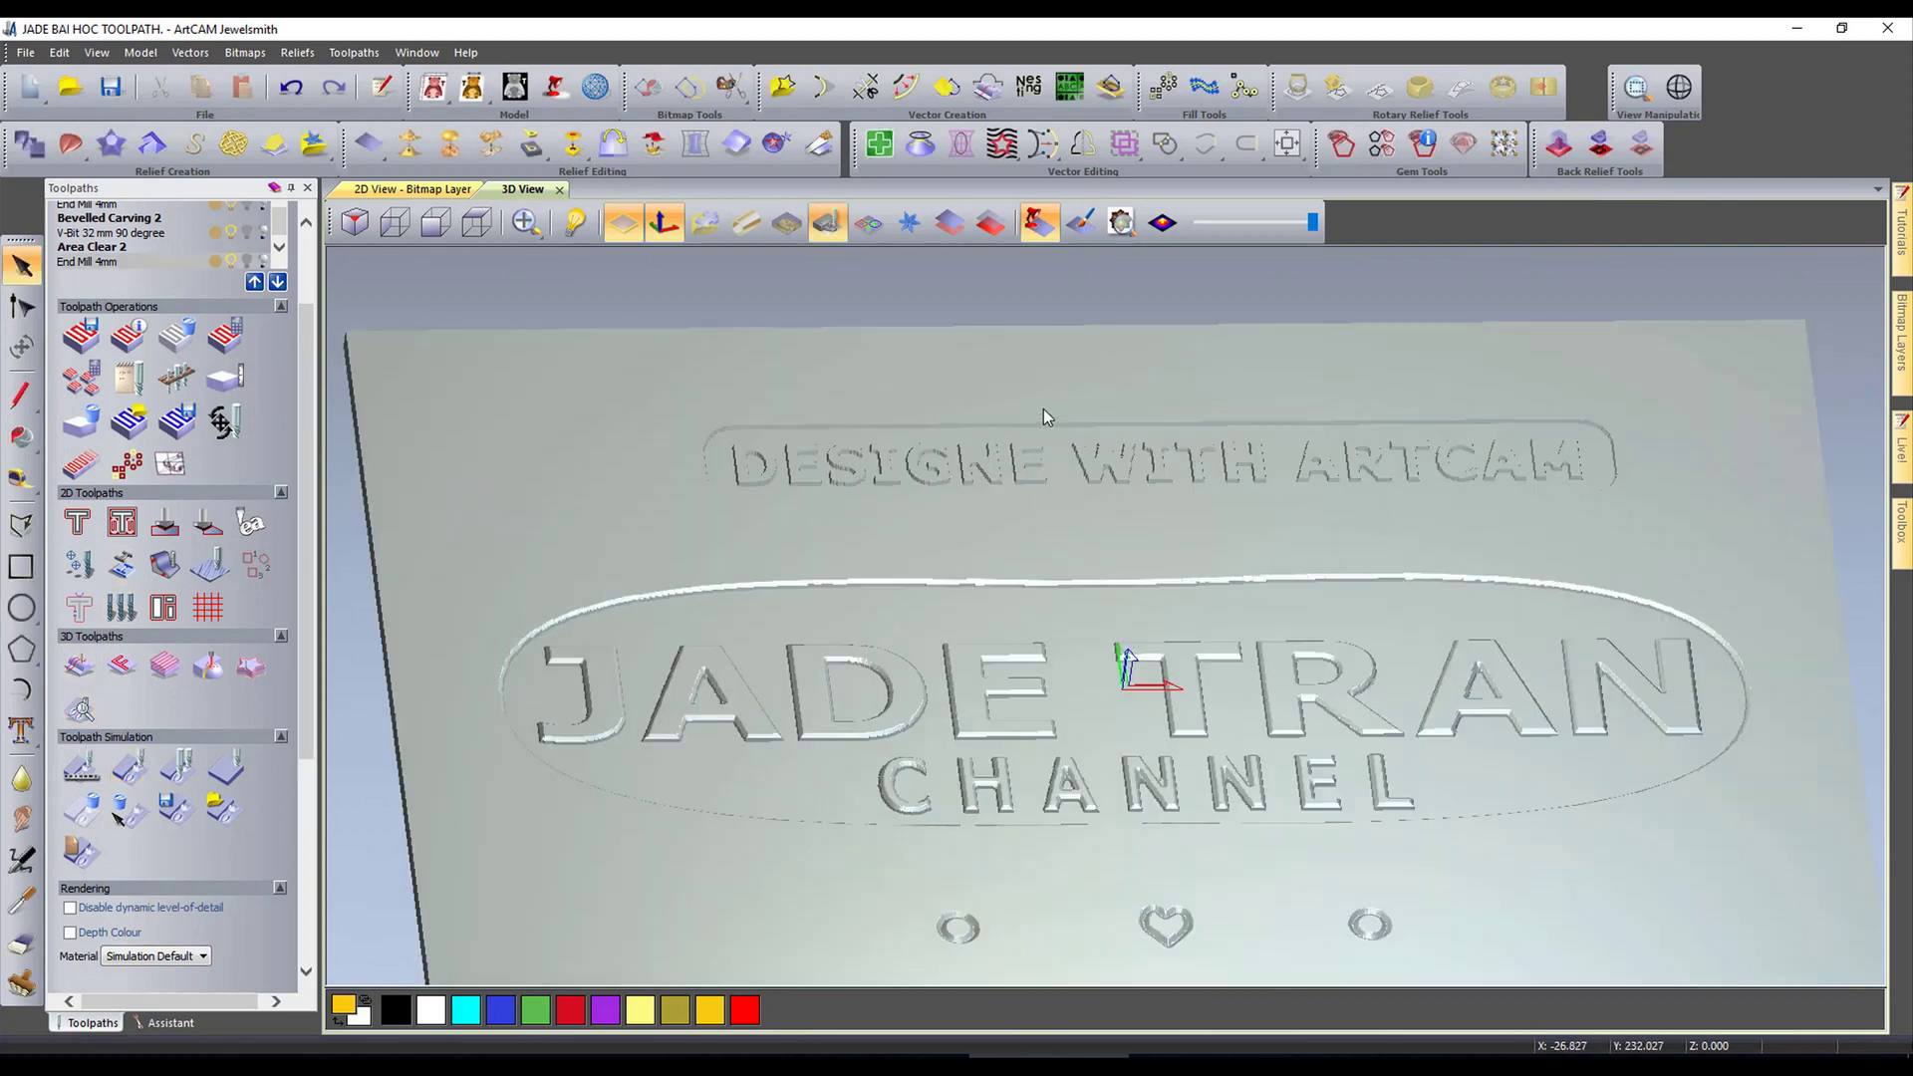
{"action": "left_click_drag", "start_coordinate": [1116, 483], "coordinate": [946, 501]}
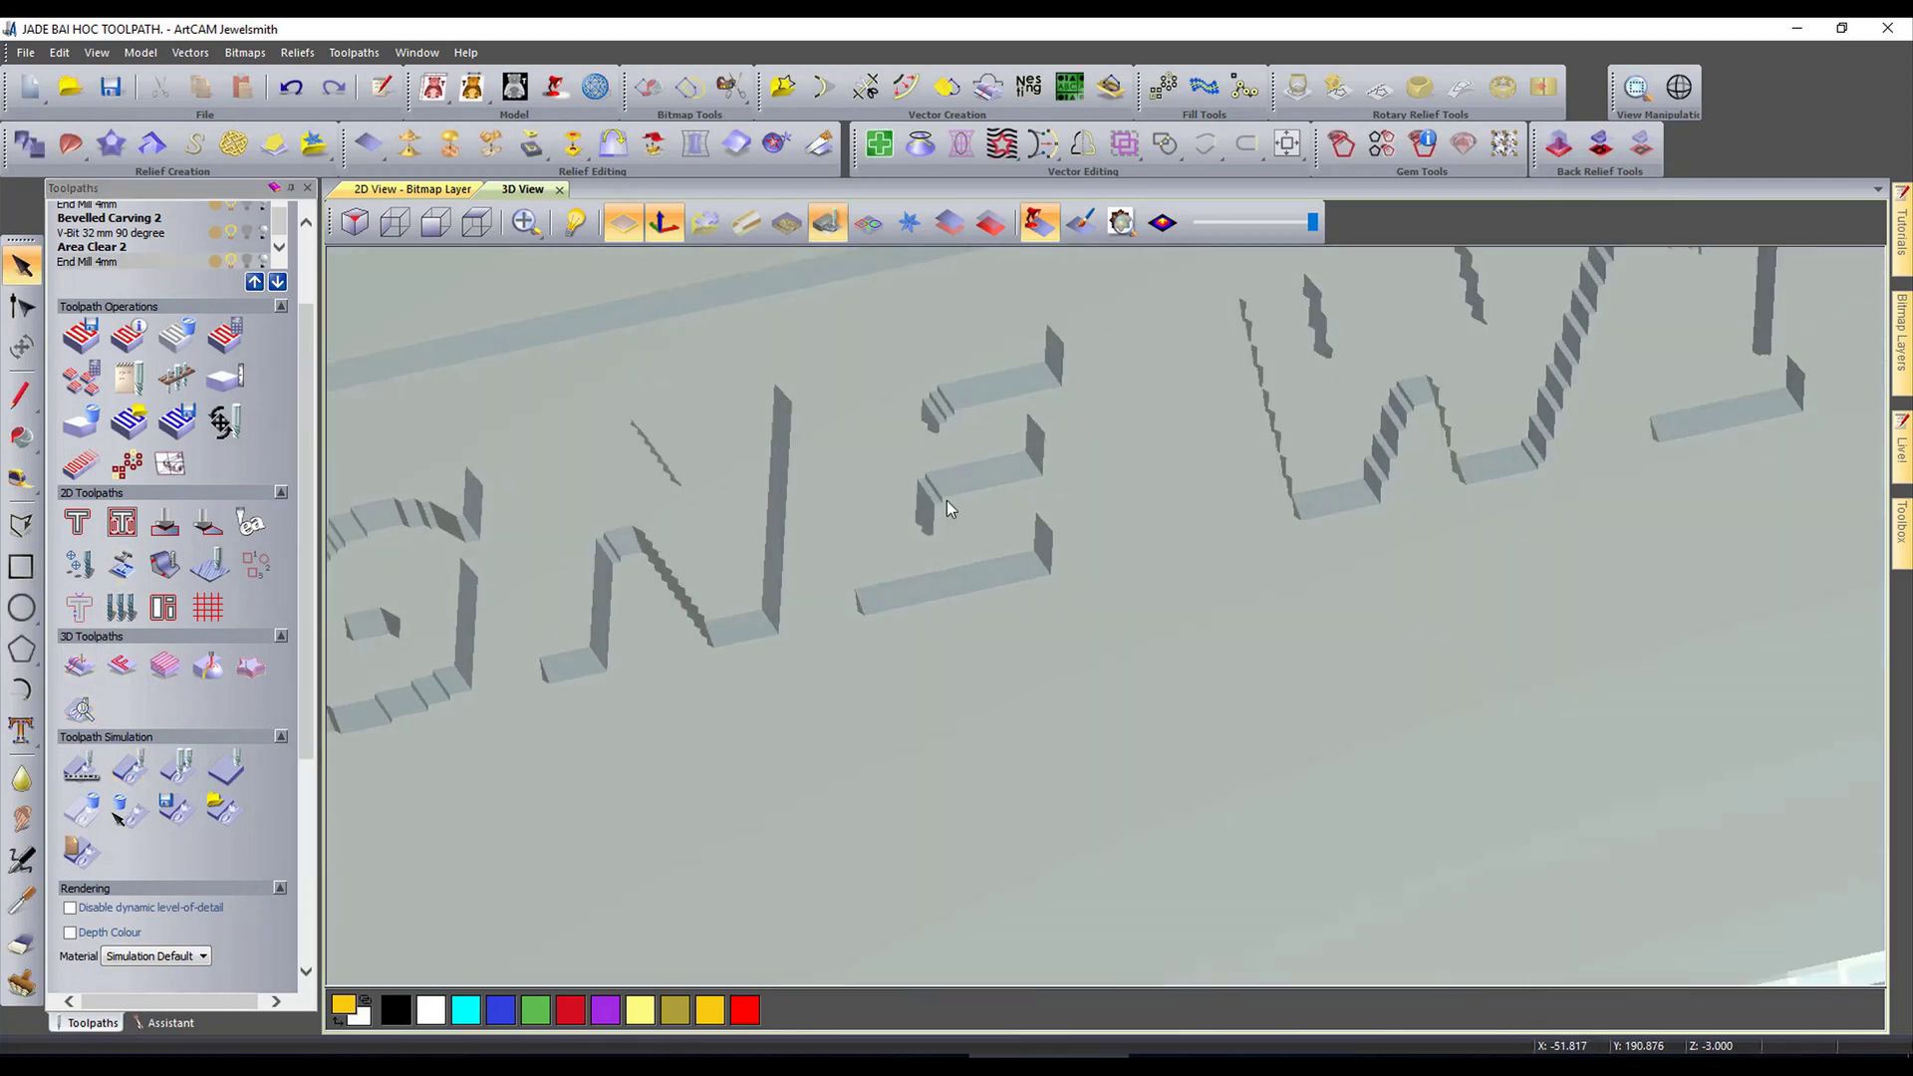
{"action": "scroll", "coordinate": [1111, 539], "scroll_direction": "up", "scroll_amount": 3}
{"action": "scroll", "coordinate": [1106, 538], "scroll_direction": "down", "scroll_amount": 1}
{"action": "left_click_drag", "start_coordinate": [1174, 530], "coordinate": [841, 524]}
{"action": "scroll", "coordinate": [951, 583], "scroll_direction": "down", "scroll_amount": 3}
{"action": "scroll", "coordinate": [1594, 416], "scroll_direction": "up", "scroll_amount": 10}
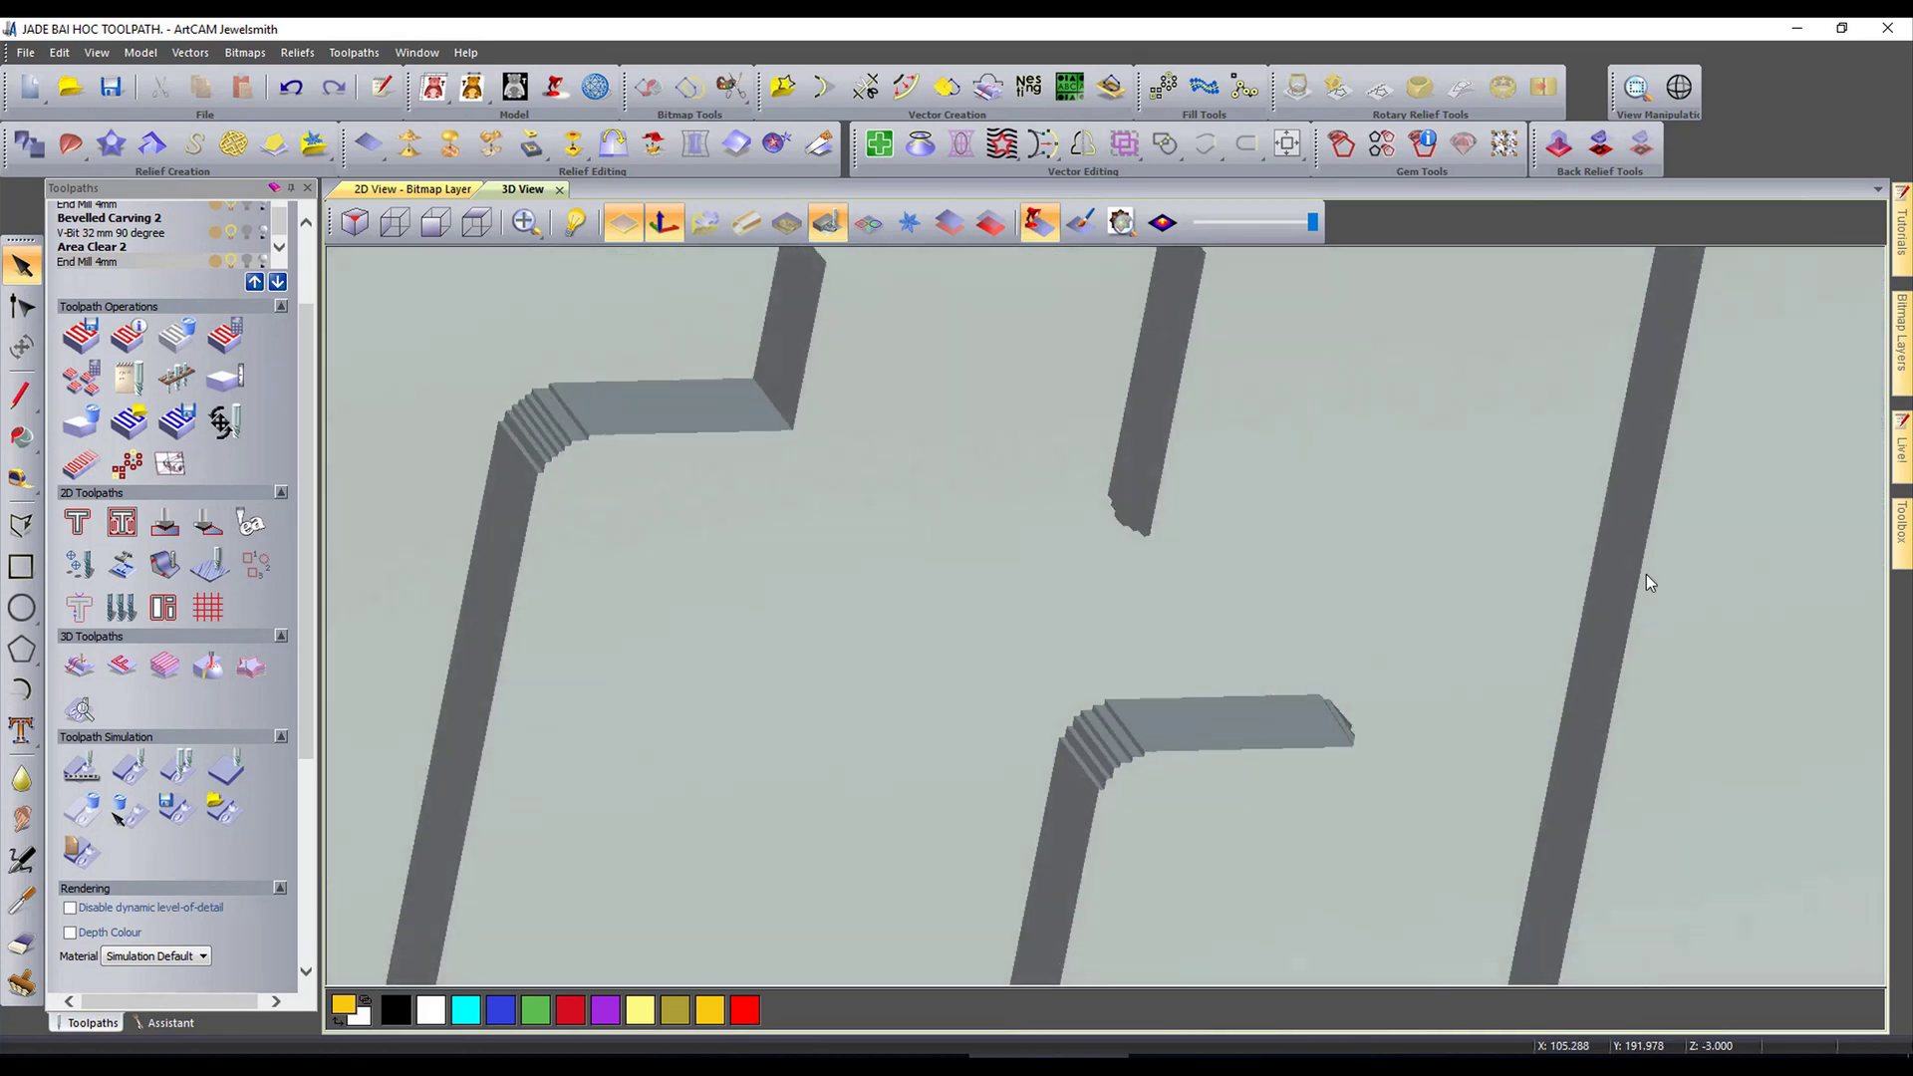
{"action": "scroll", "coordinate": [1595, 583], "scroll_direction": "down", "scroll_amount": 5}
{"action": "mouse_move", "coordinate": [1519, 594]}
{"action": "left_mouse_down"}
{"action": "mouse_move", "coordinate": [1341, 617]}
{"action": "mouse_move", "coordinate": [1215, 602]}
{"action": "left_mouse_up"}
{"action": "scroll", "coordinate": [1208, 602], "scroll_direction": "down", "scroll_amount": 8}
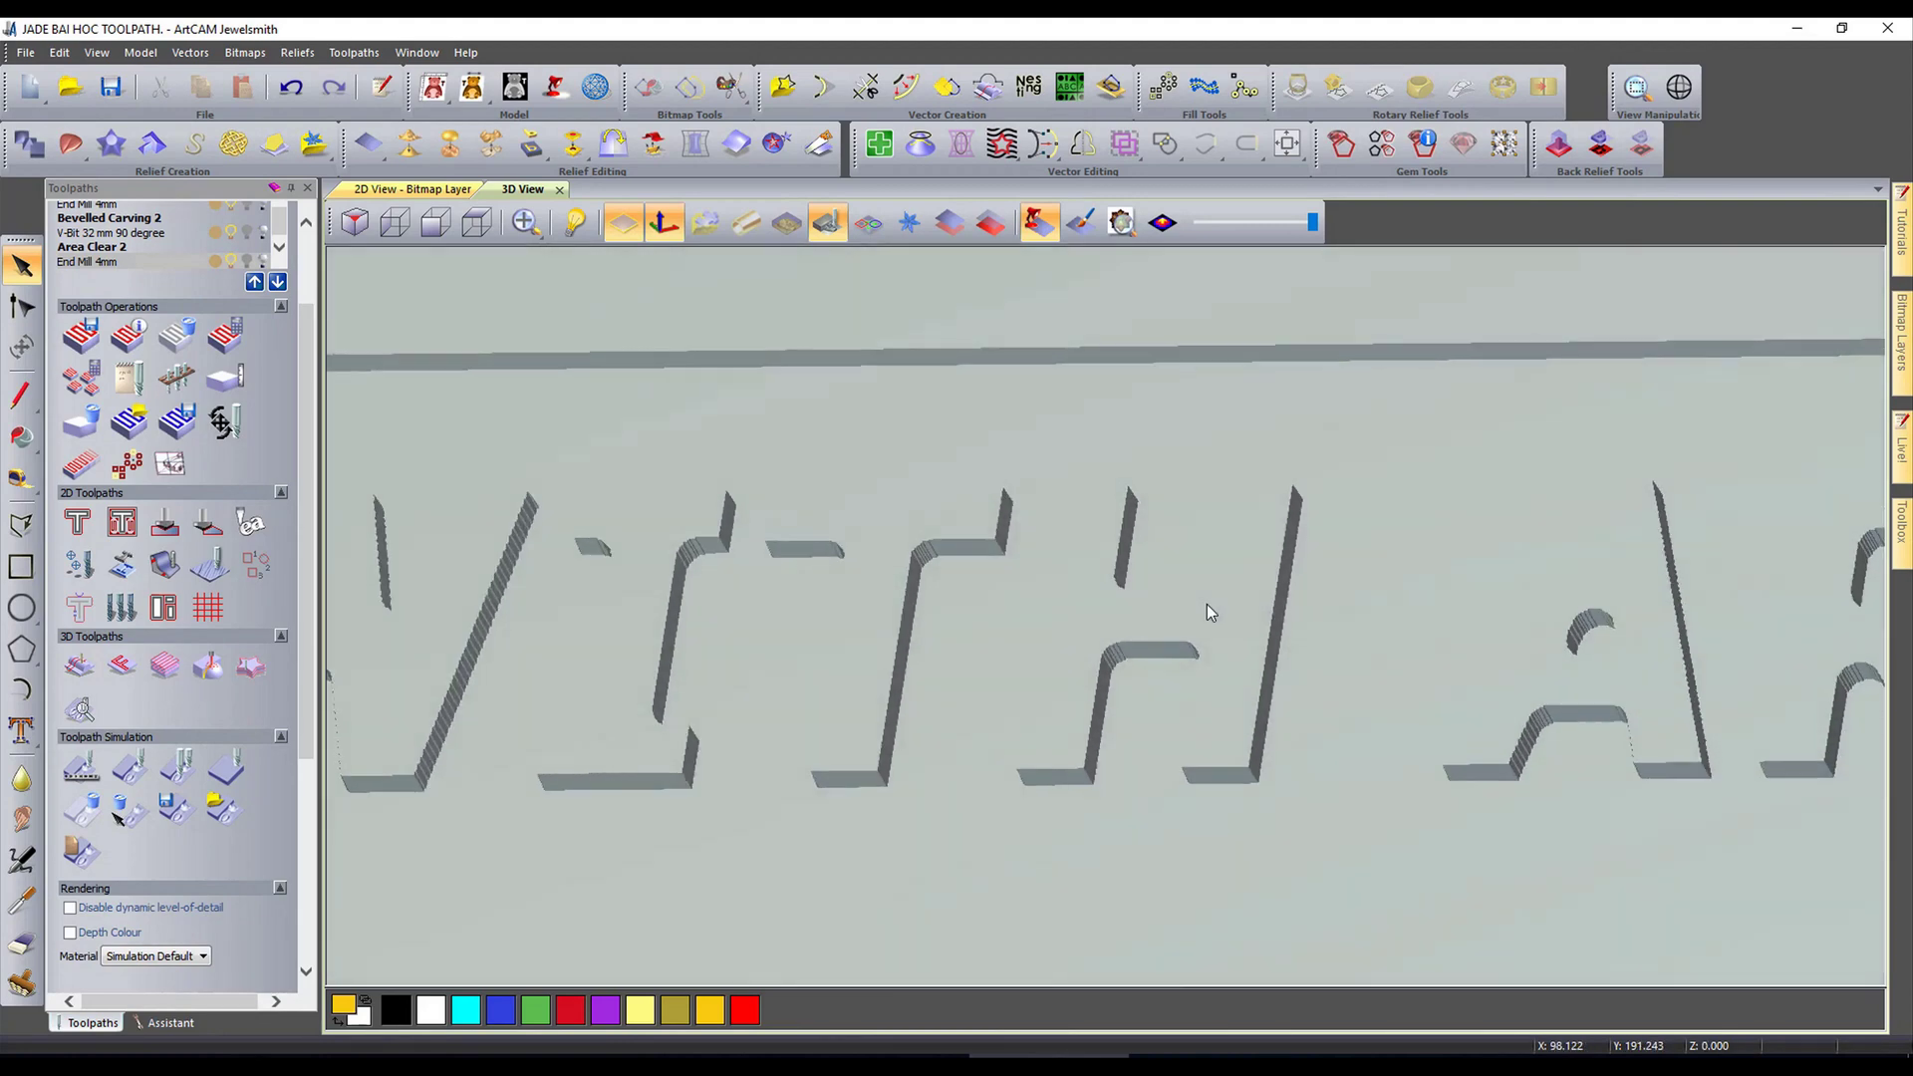
{"action": "scroll", "coordinate": [865, 704], "scroll_direction": "up", "scroll_amount": 4}
{"action": "scroll", "coordinate": [865, 704], "scroll_direction": "down", "scroll_amount": 3}
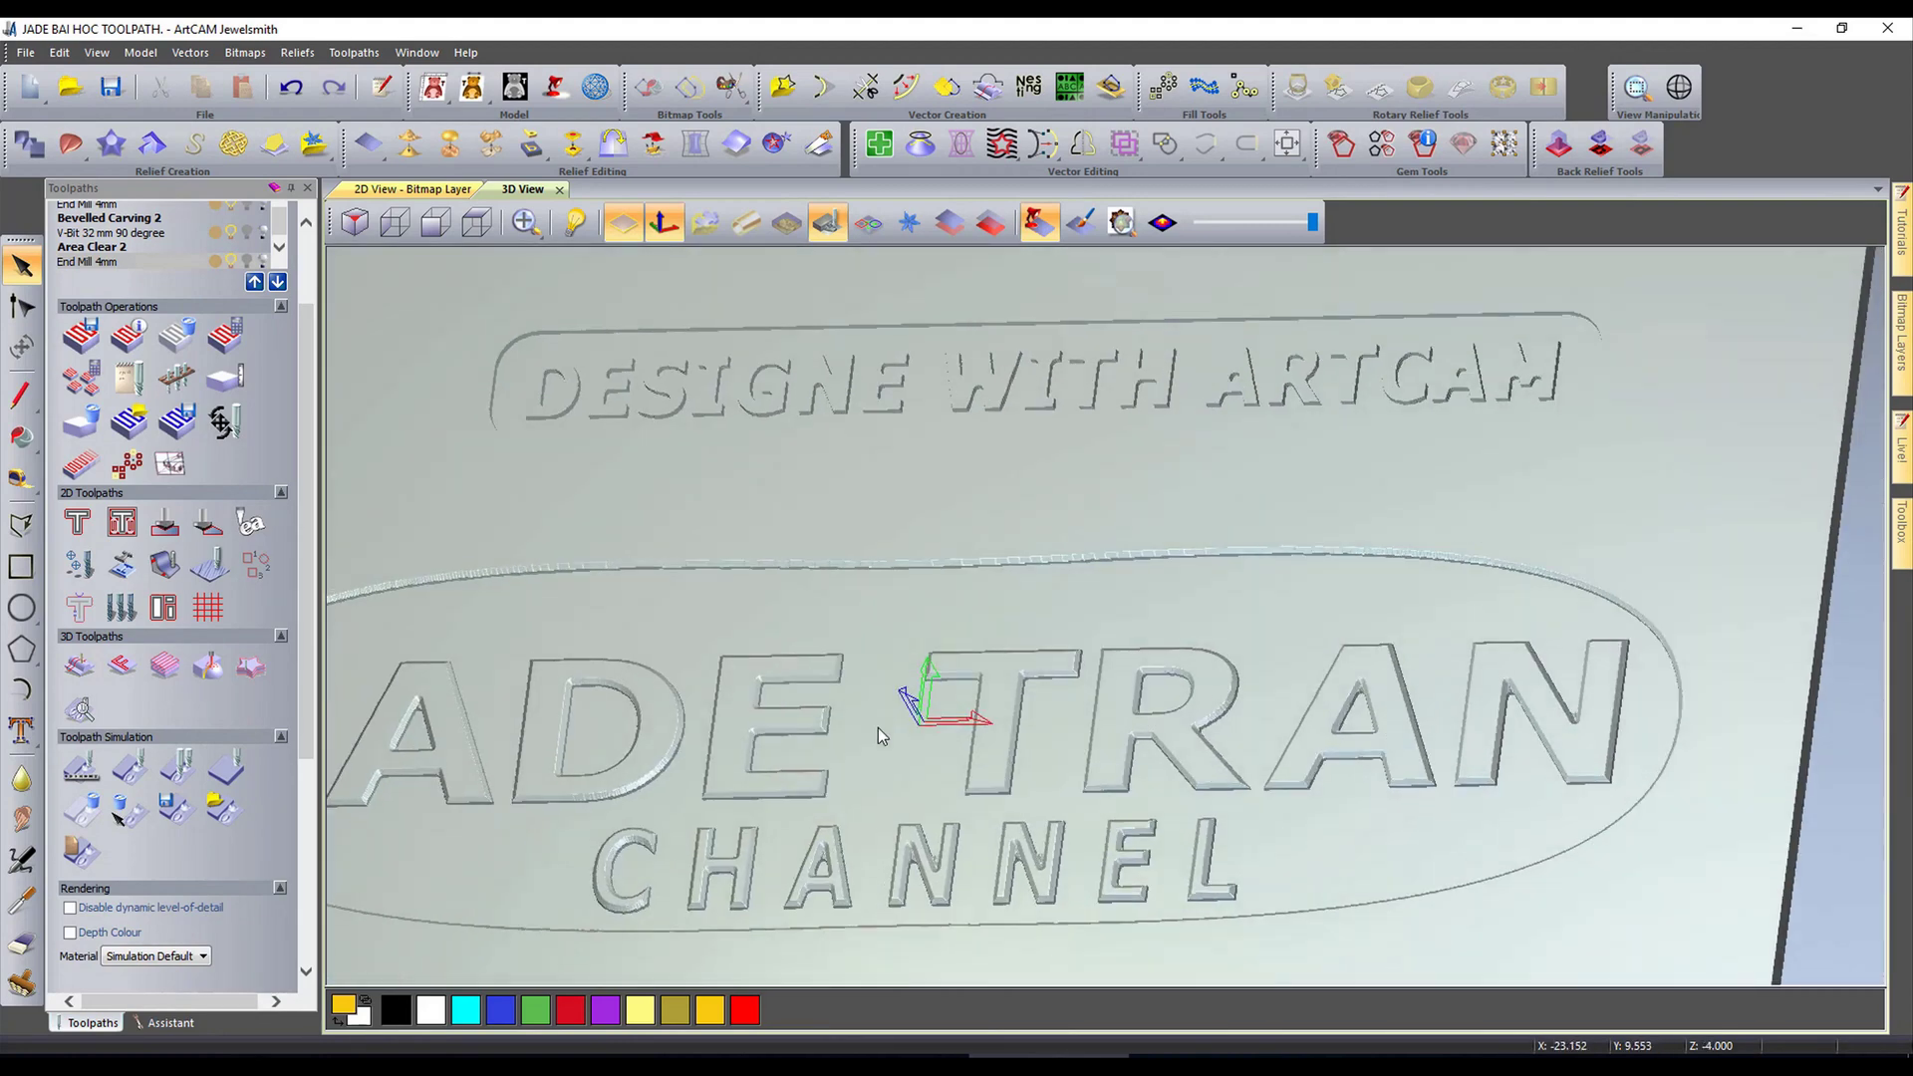
{"action": "scroll", "coordinate": [927, 763], "scroll_direction": "down", "scroll_amount": 4}
{"action": "left_click_drag", "start_coordinate": [923, 764], "coordinate": [841, 773]}
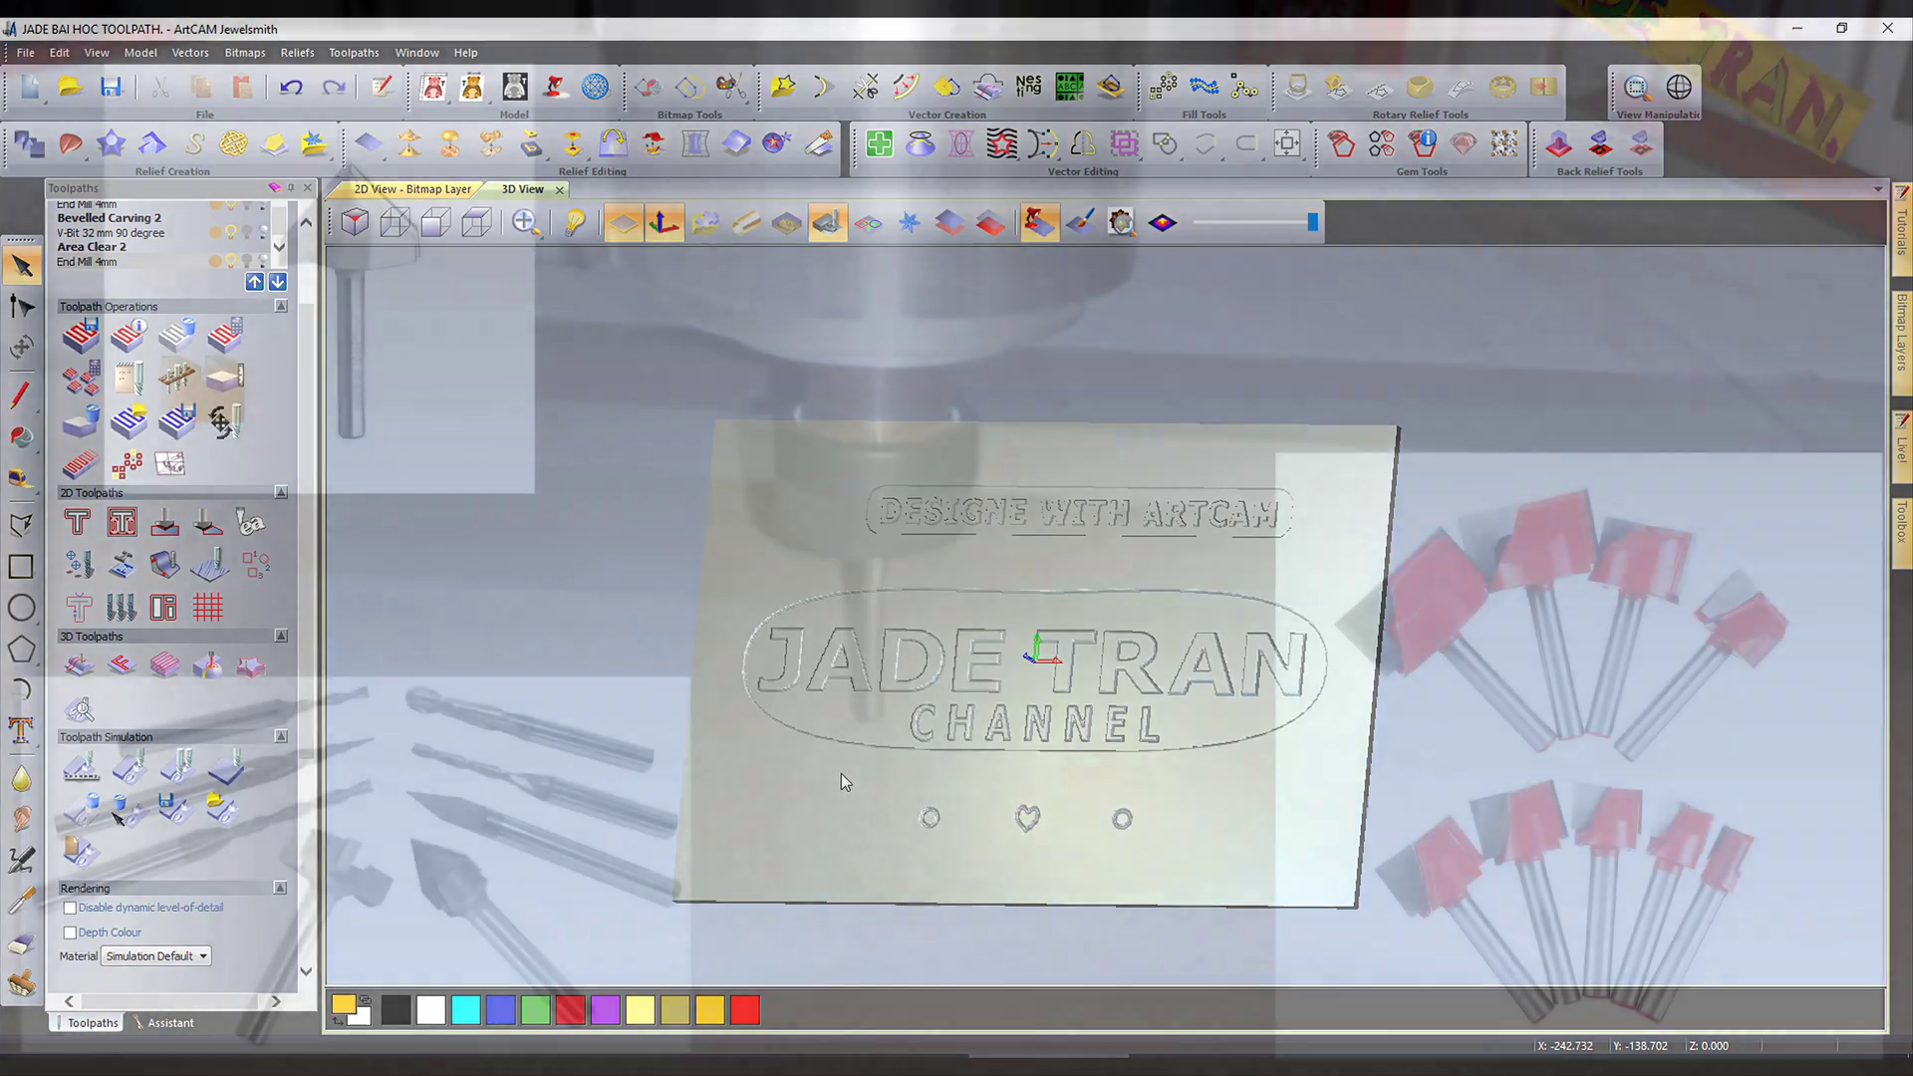